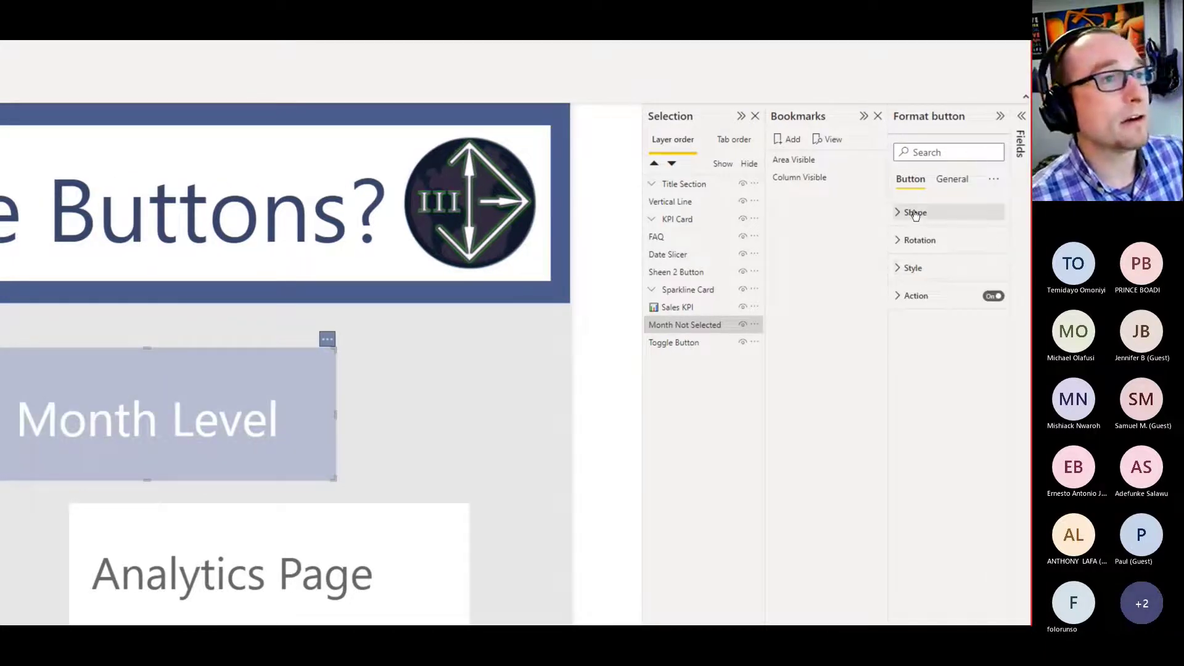
Step: Open the Month Level button's style settings and review the states they can be applied to
{"action": "left_click", "coordinate": [921, 273]}
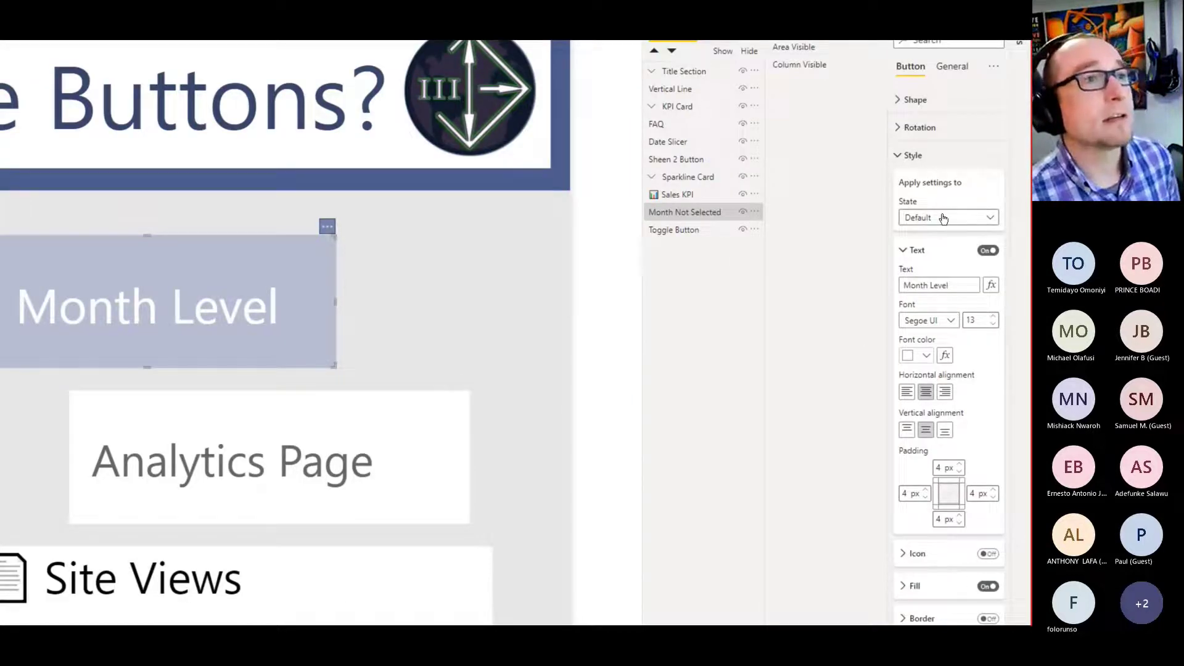
{"action": "left_click", "coordinate": [944, 219]}
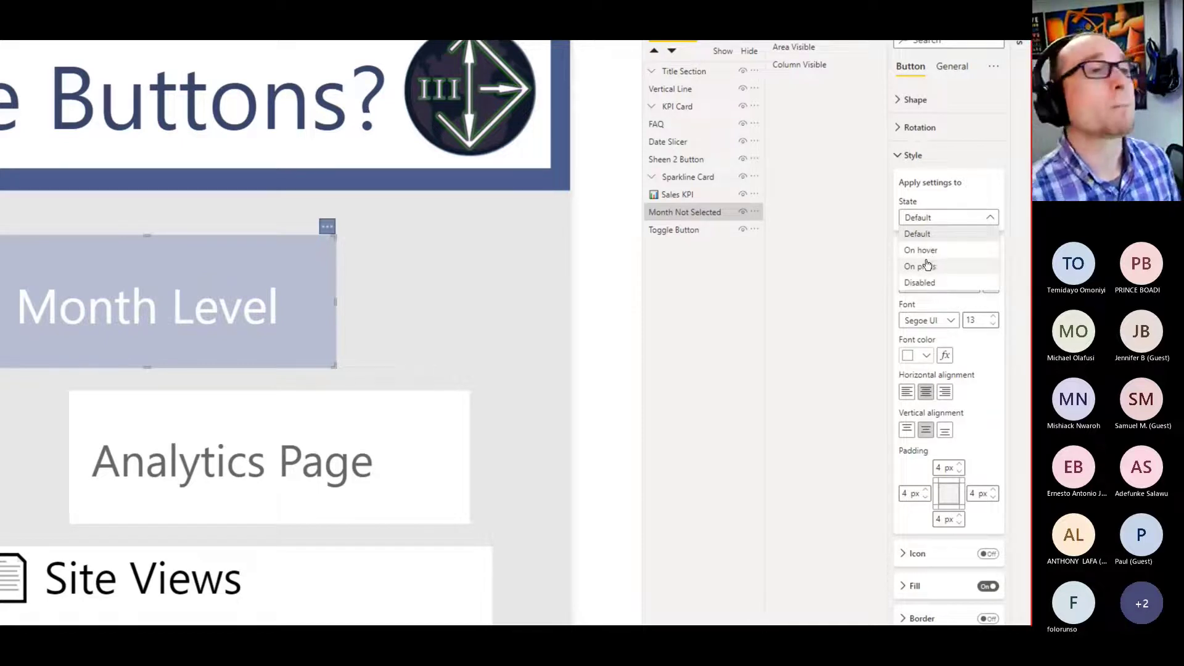
{"action": "left_click", "coordinate": [947, 233]}
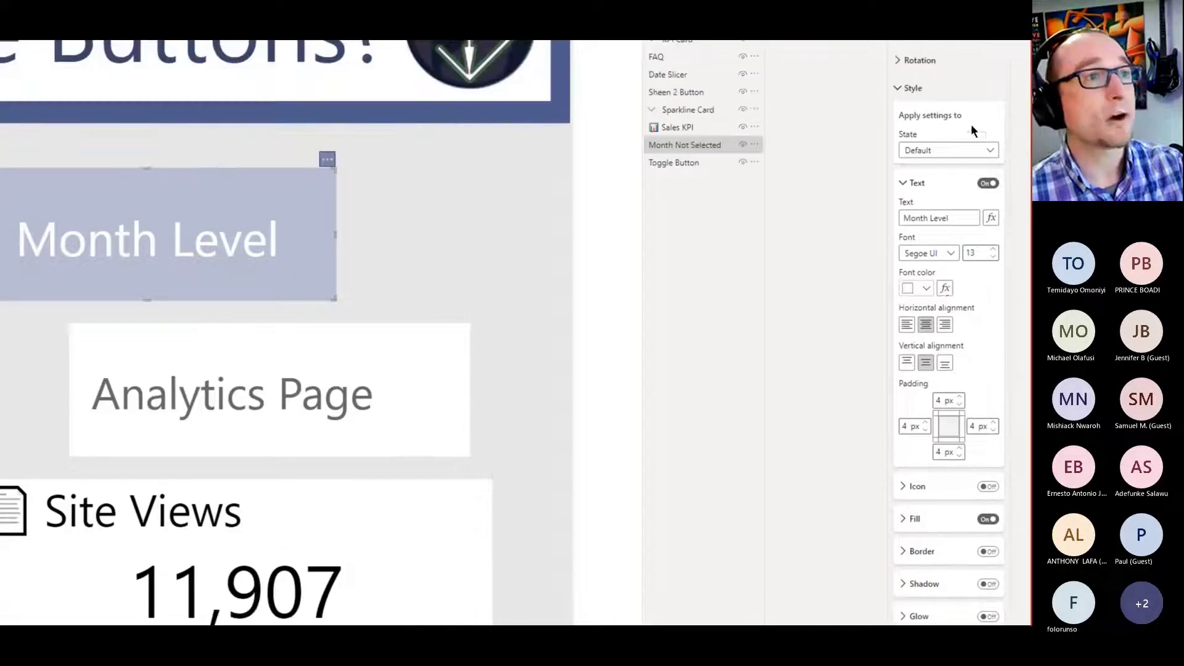
{"action": "left_click", "coordinate": [946, 150]}
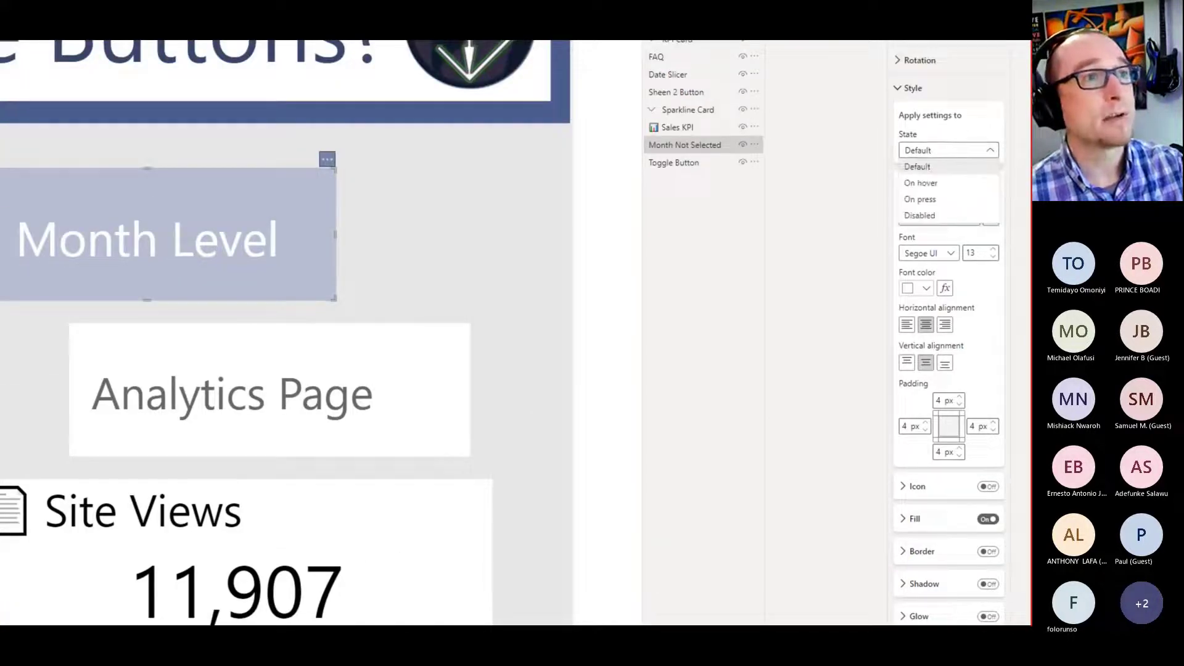
{"action": "left_click", "coordinate": [914, 150]}
{"action": "left_click", "coordinate": [914, 150]}
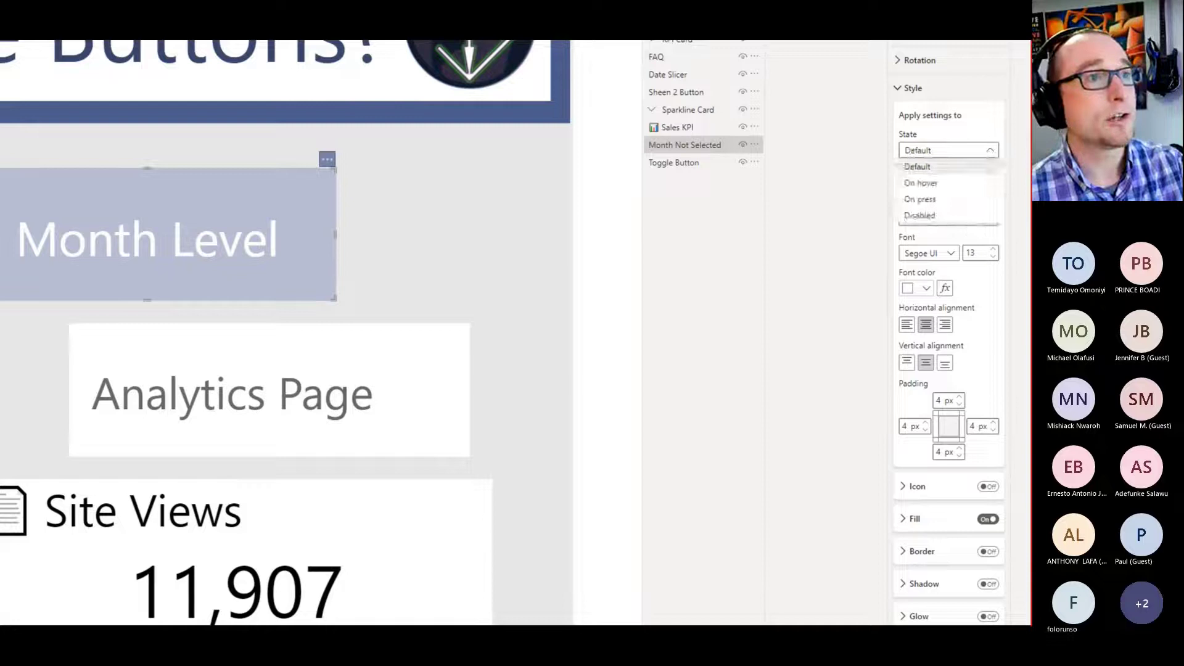
Step: Examine the Month Level button's fill settings for the On hover state and return to the Default state
{"action": "left_click", "coordinate": [920, 183]}
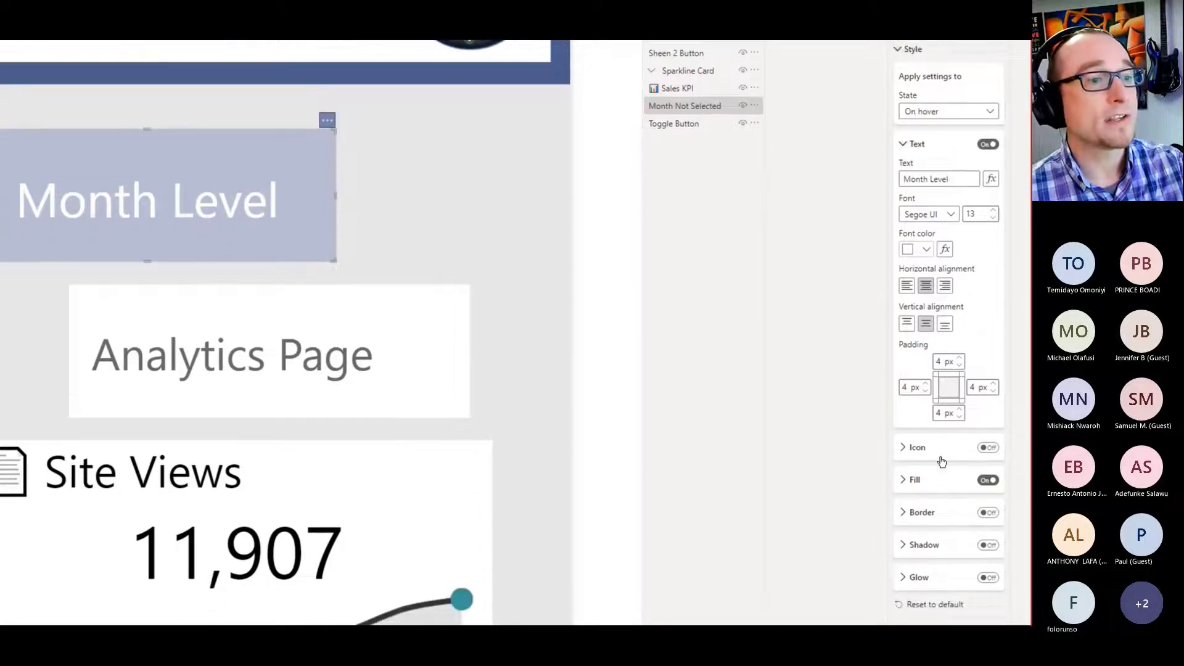
{"action": "left_click", "coordinate": [935, 486]}
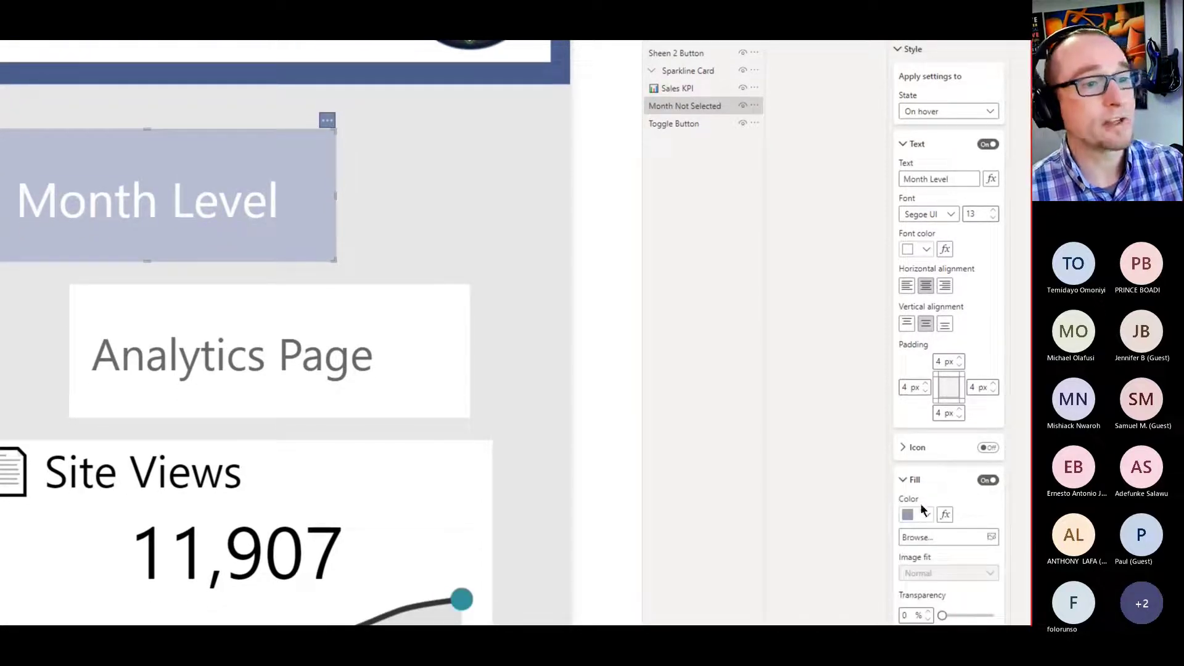
{"action": "left_click", "coordinate": [913, 148]}
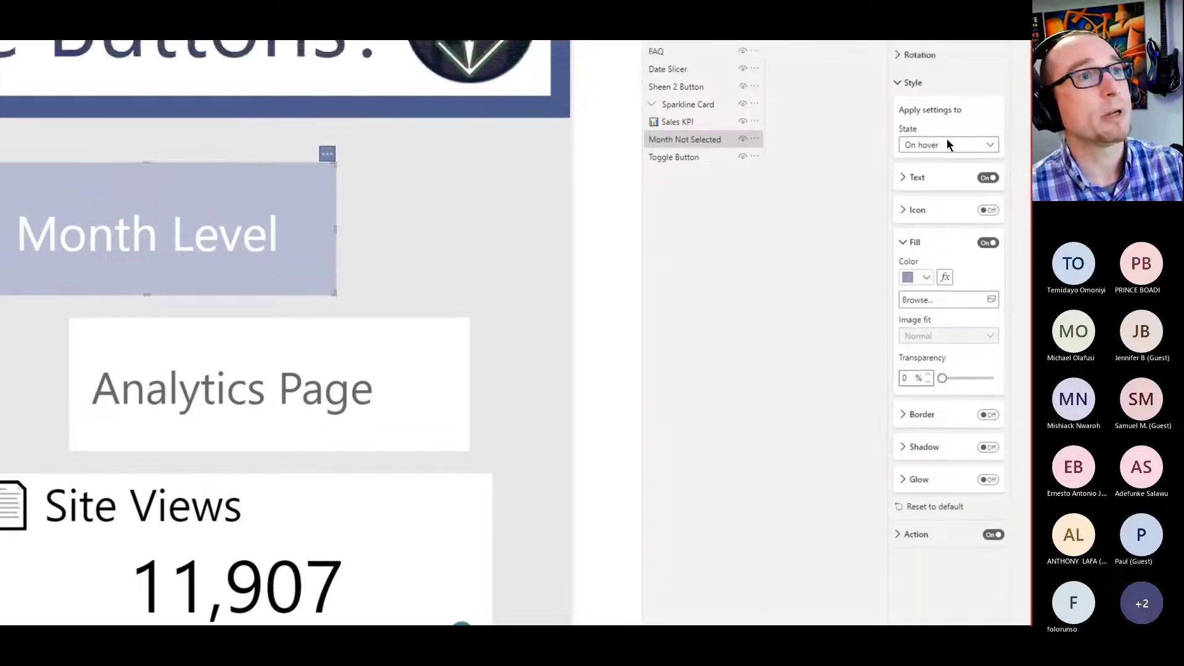
{"action": "left_click", "coordinate": [946, 121]}
{"action": "left_click", "coordinate": [934, 202]}
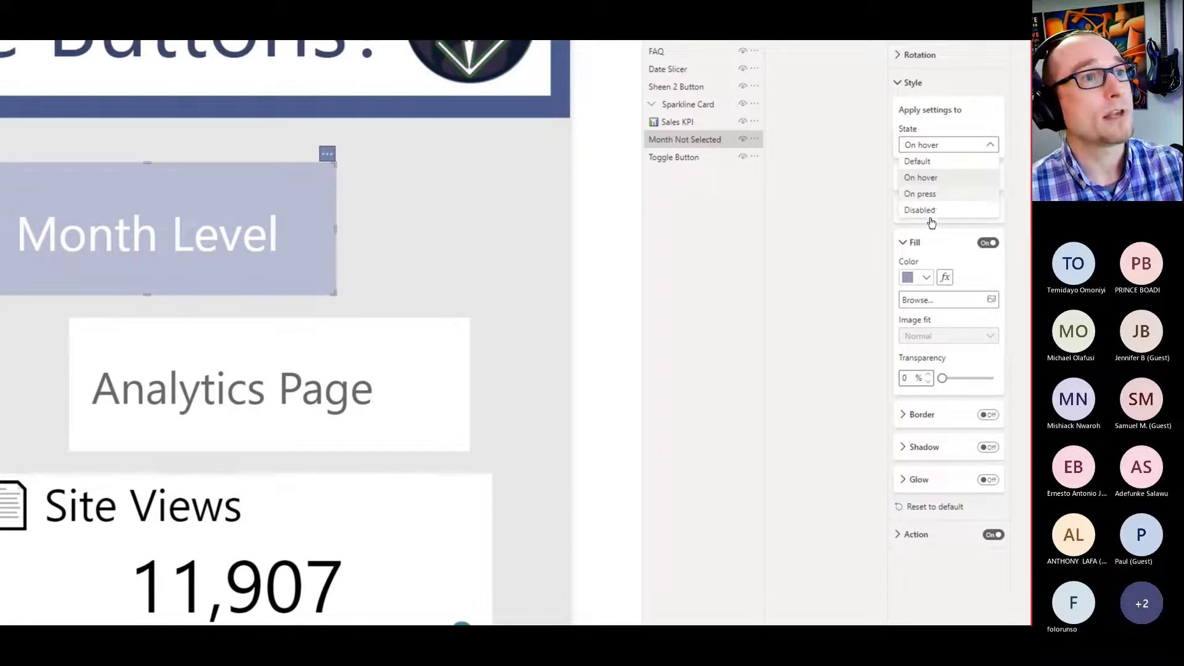
{"action": "left_click", "coordinate": [927, 146]}
{"action": "left_click", "coordinate": [929, 161]}
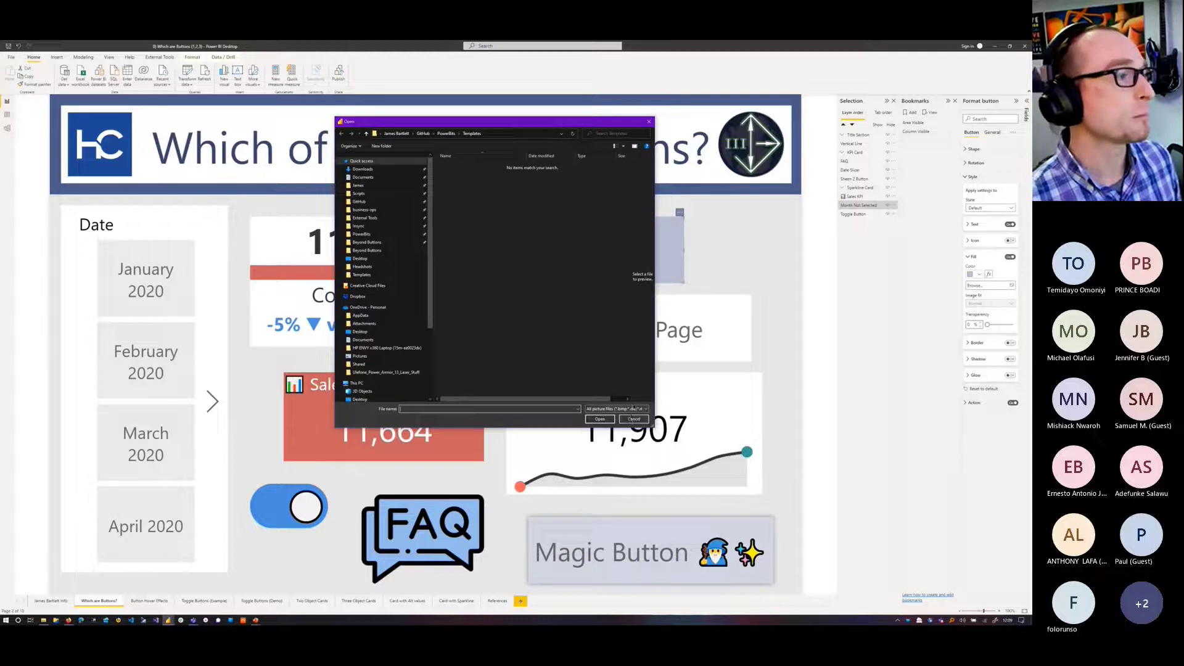
Step: Check which picture file types the Month Level button's fill image accepts, close the file browser without choosing one, and deselect the button
{"action": "left_click", "coordinate": [634, 408]}
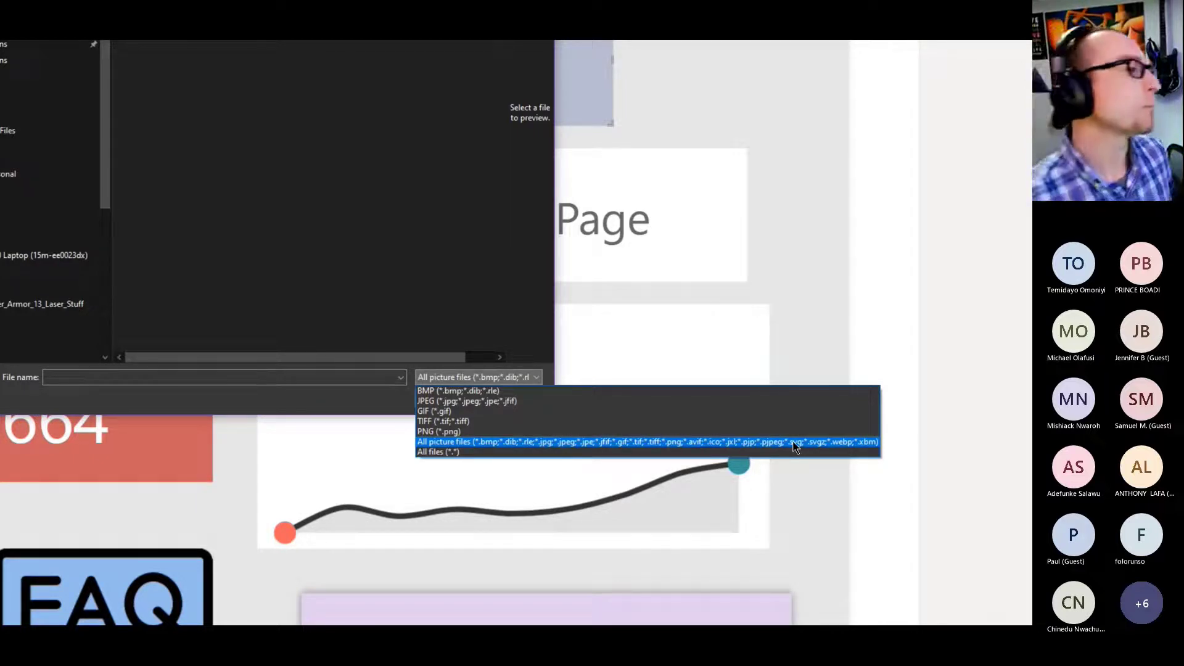
{"action": "left_click", "coordinate": [720, 440]}
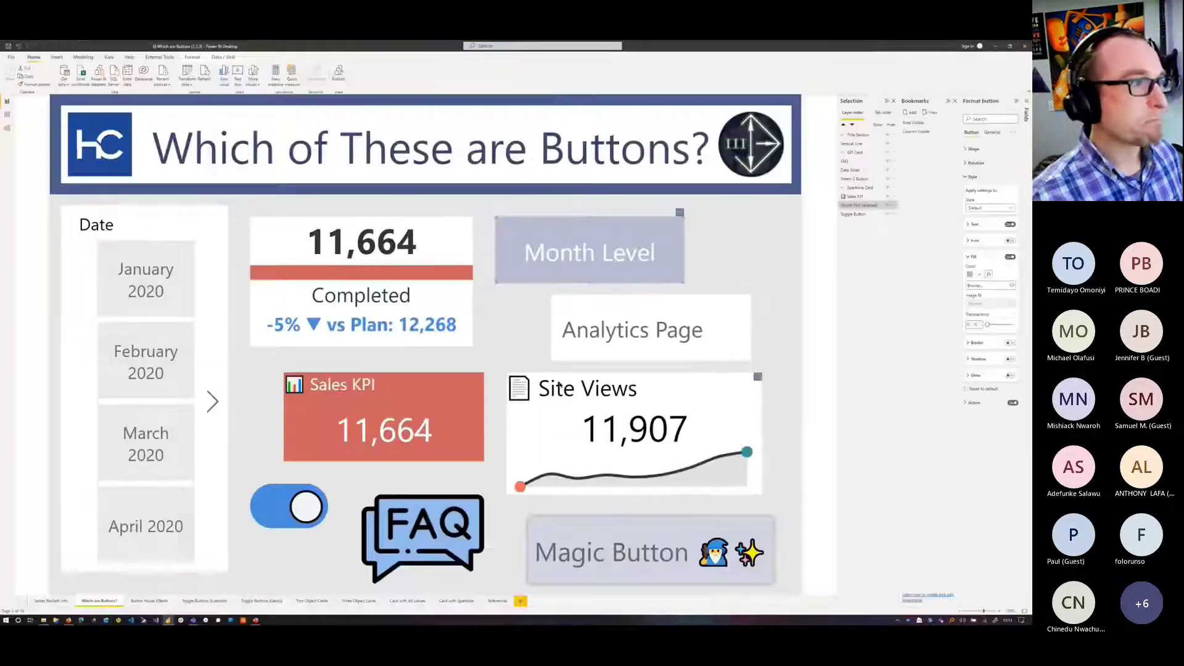
{"action": "left_click", "coordinate": [763, 258]}
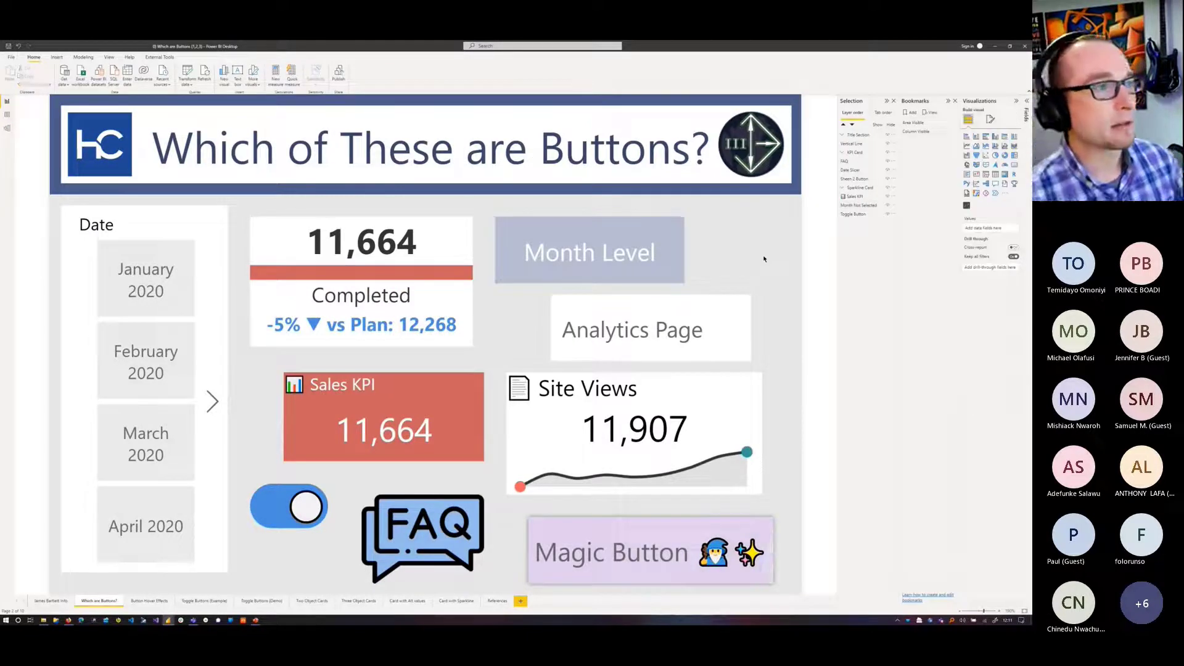
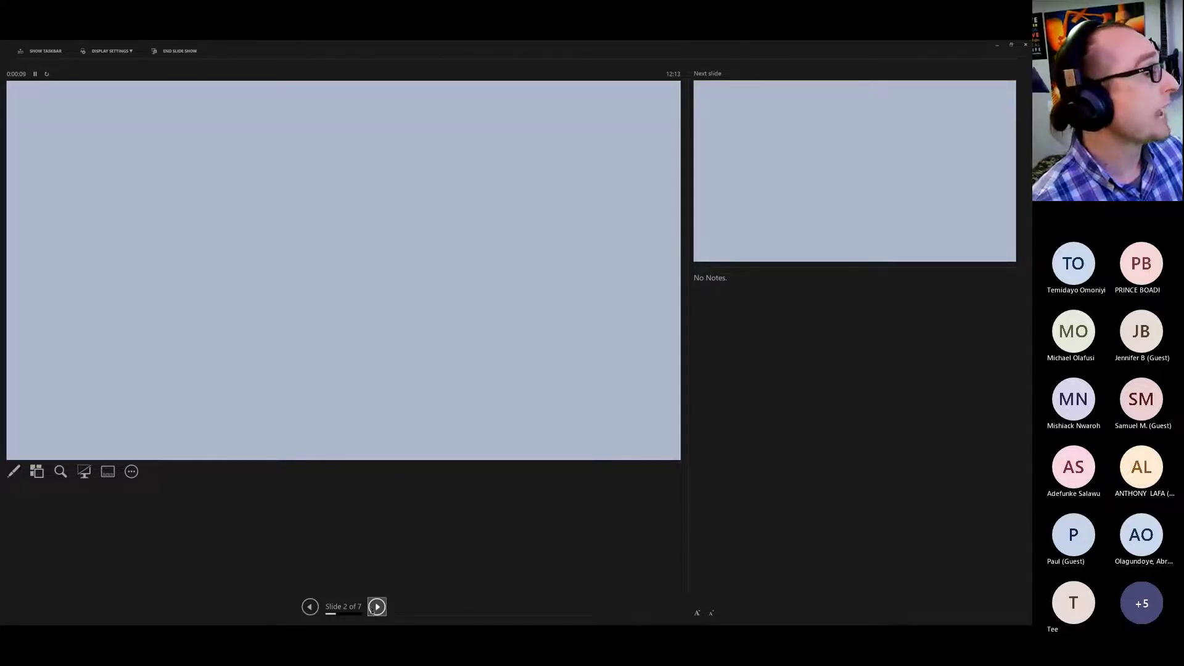
Step: Preview slide 3 of the animated buttons slide show, end the show at the first slide, and switch back to the Power BI report
{"action": "left_click", "coordinate": [376, 607]}
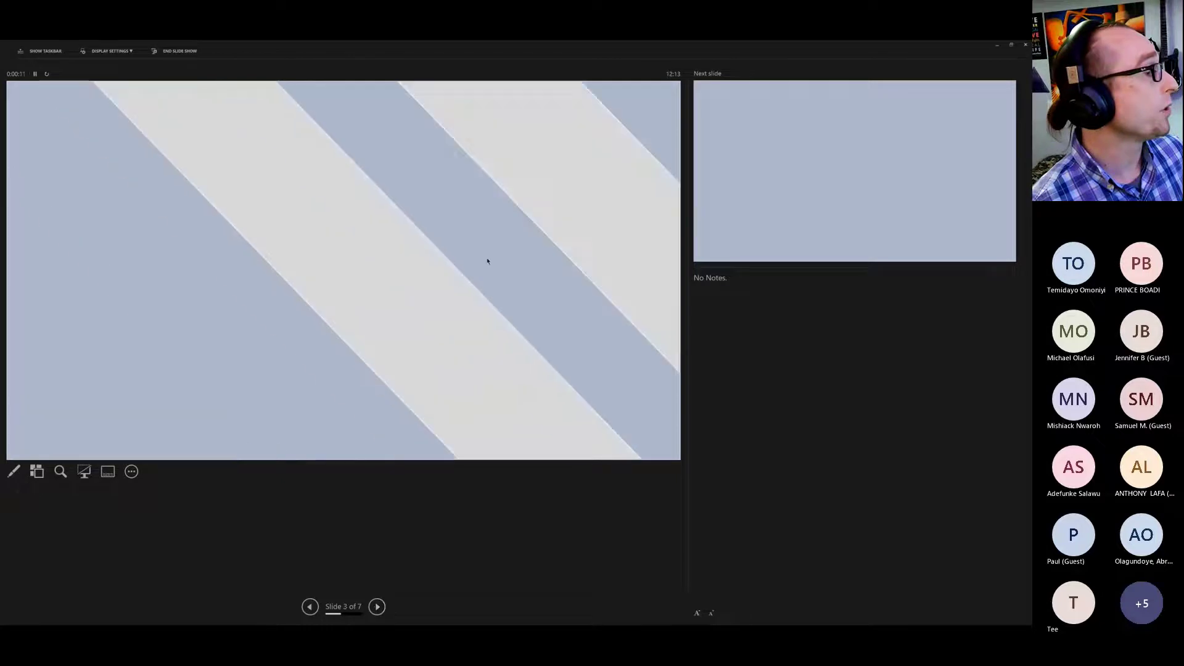
{"action": "key", "text": "Escape"}
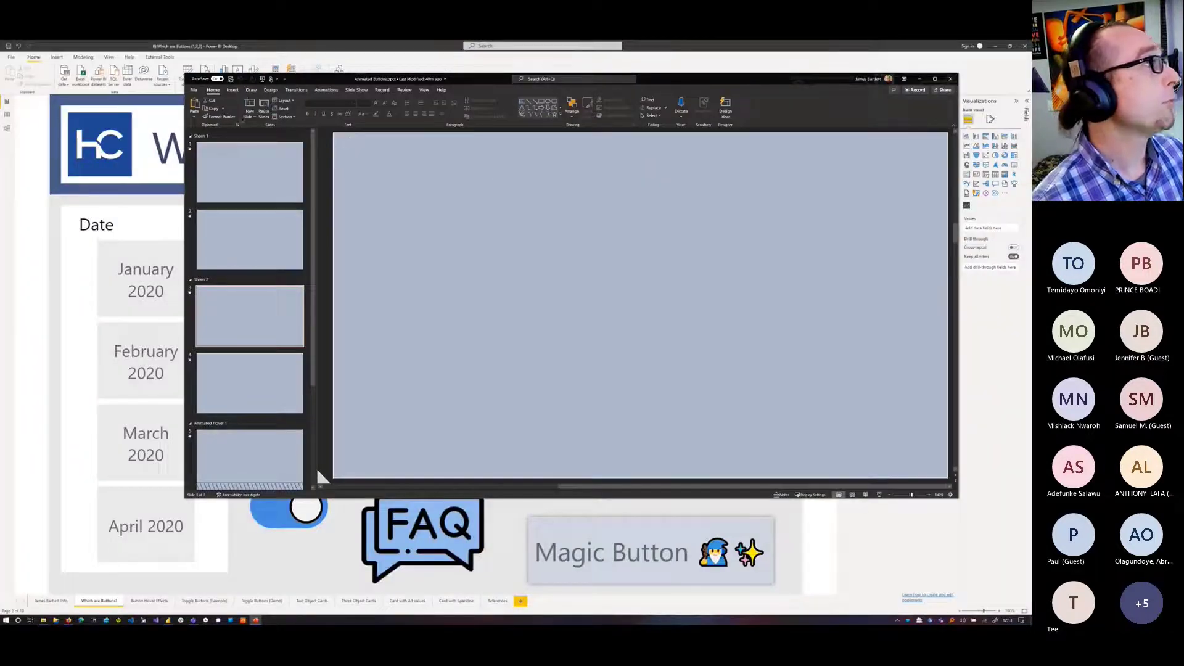
{"action": "left_click", "coordinate": [246, 171]}
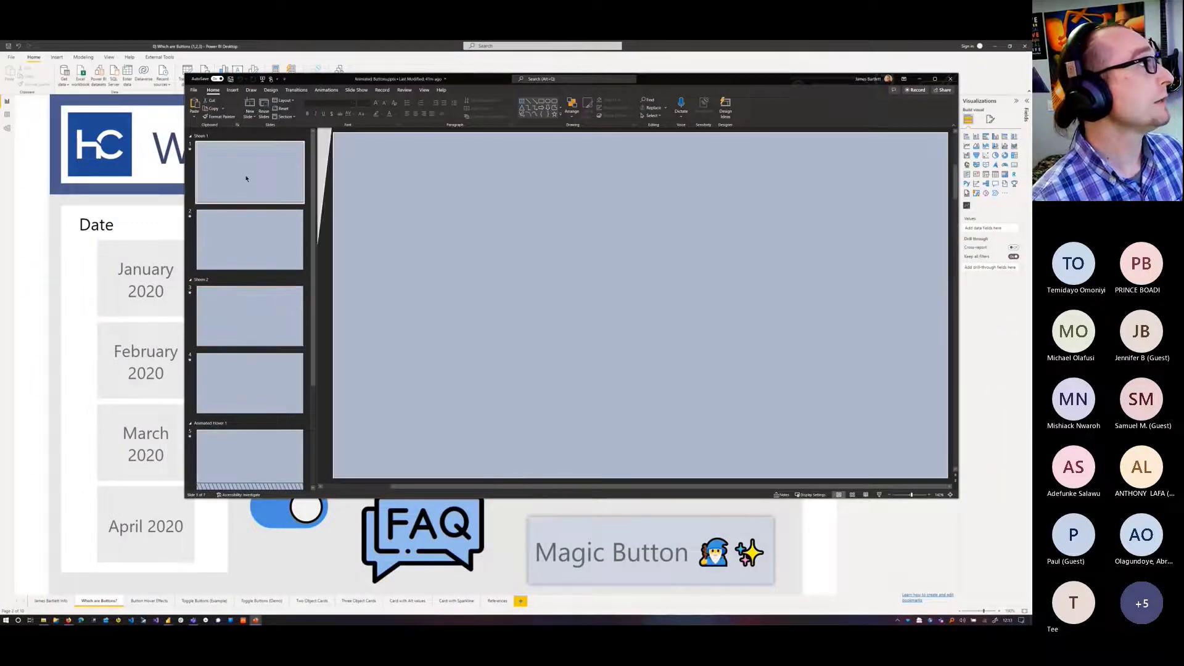
{"action": "left_click", "coordinate": [503, 539]}
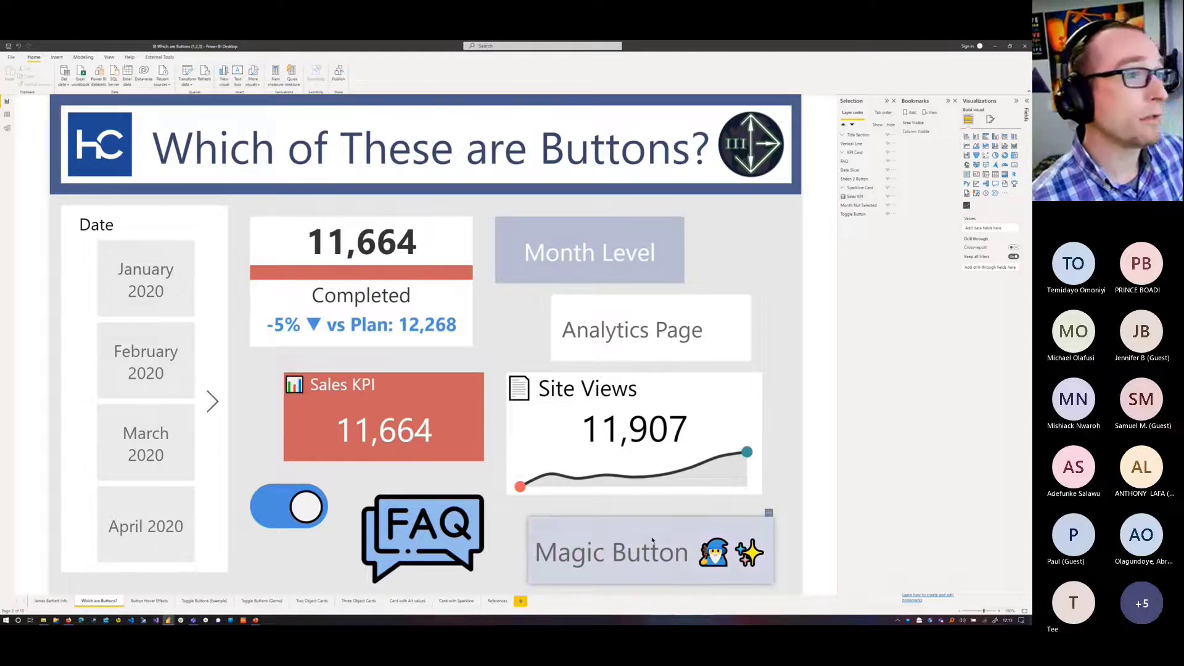
Step: Examine the Magic Button's icon and fill image settings for the On hover state and preview its hover effect
{"action": "left_click", "coordinate": [694, 563]}
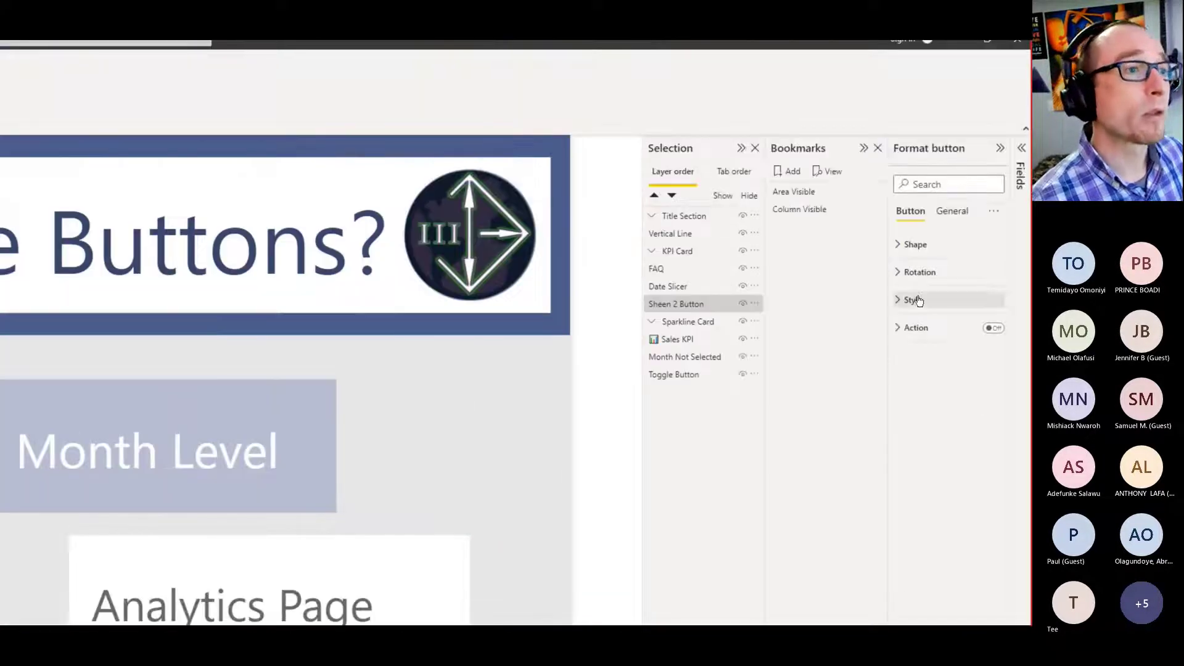
{"action": "left_click", "coordinate": [913, 300]}
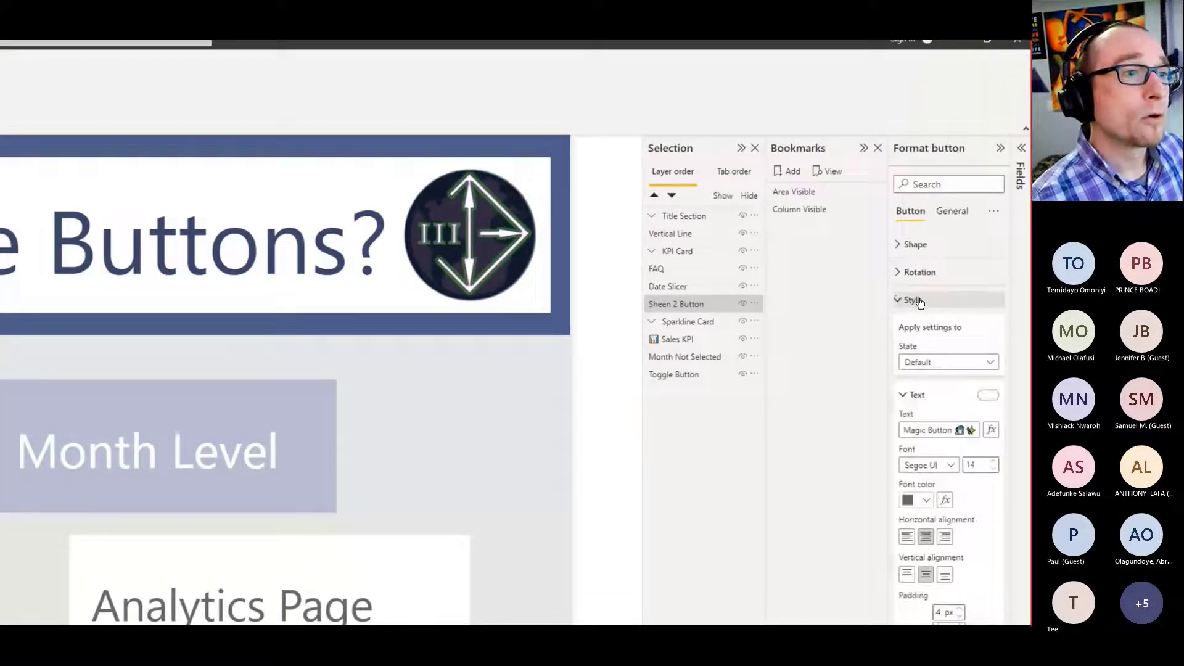
{"action": "left_click", "coordinate": [931, 366]}
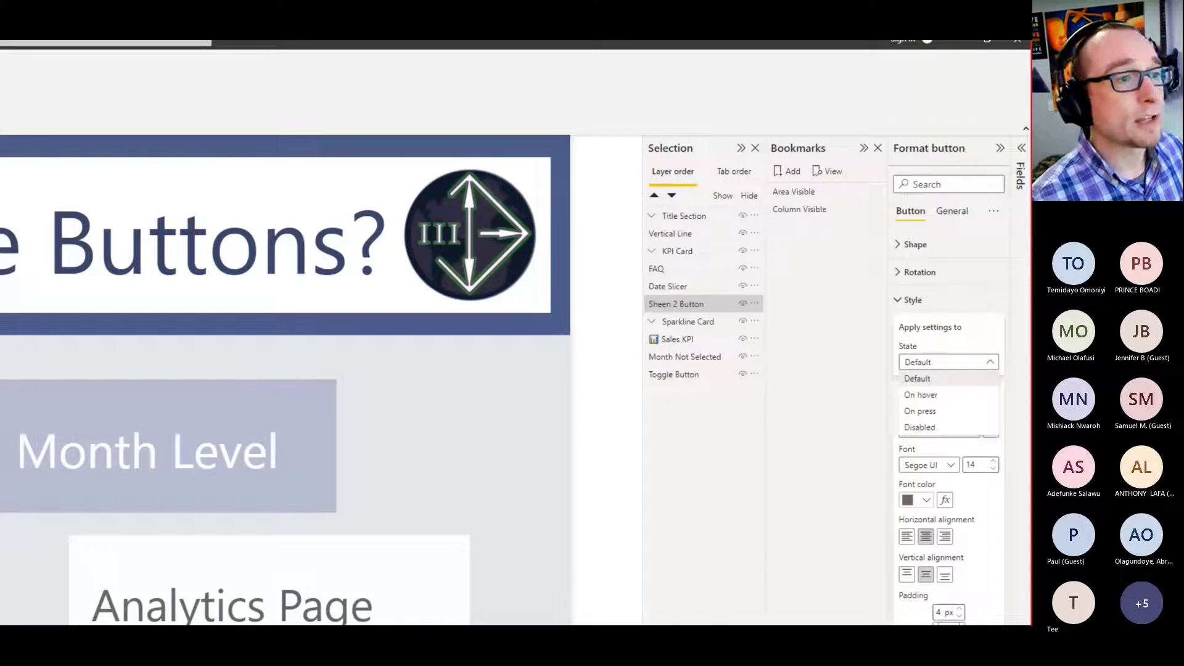
{"action": "left_click", "coordinate": [928, 396]}
{"action": "left_click", "coordinate": [918, 396]}
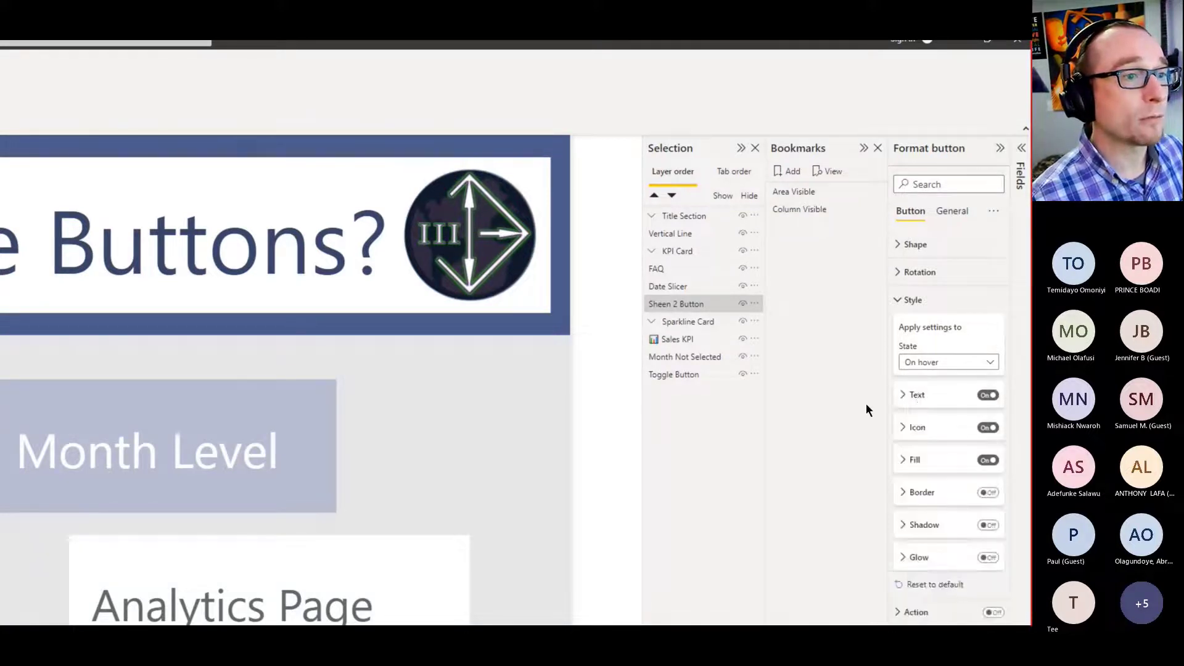
{"action": "left_click", "coordinate": [918, 427]}
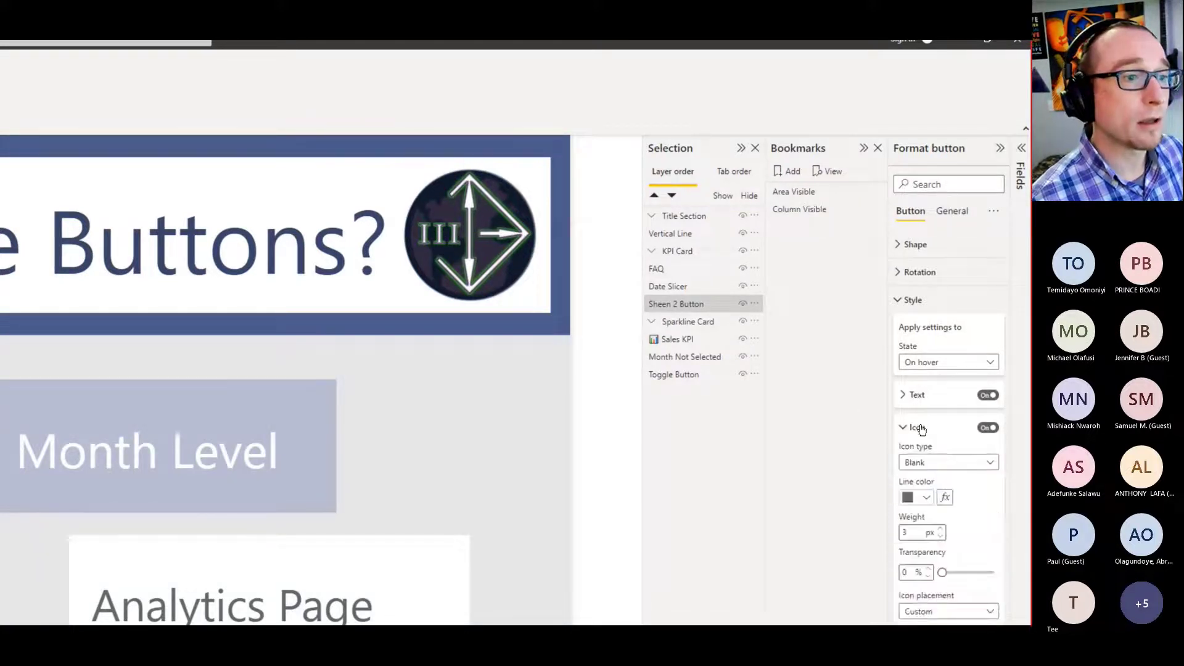
{"action": "left_click", "coordinate": [919, 428]}
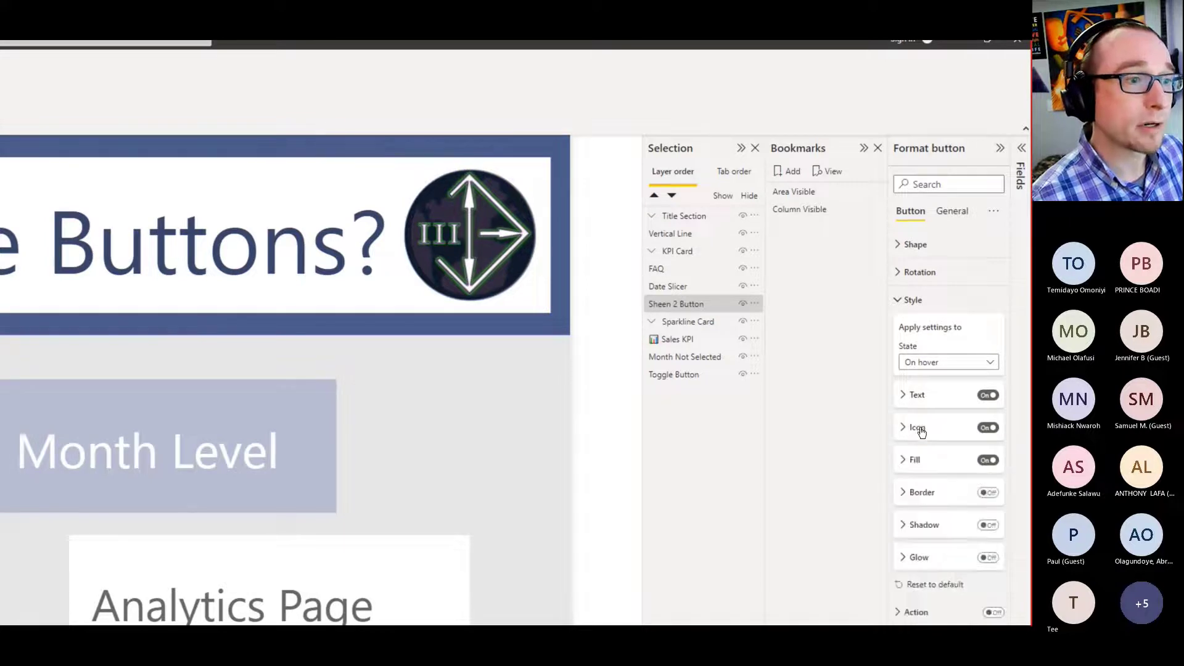
{"action": "left_click", "coordinate": [915, 472]}
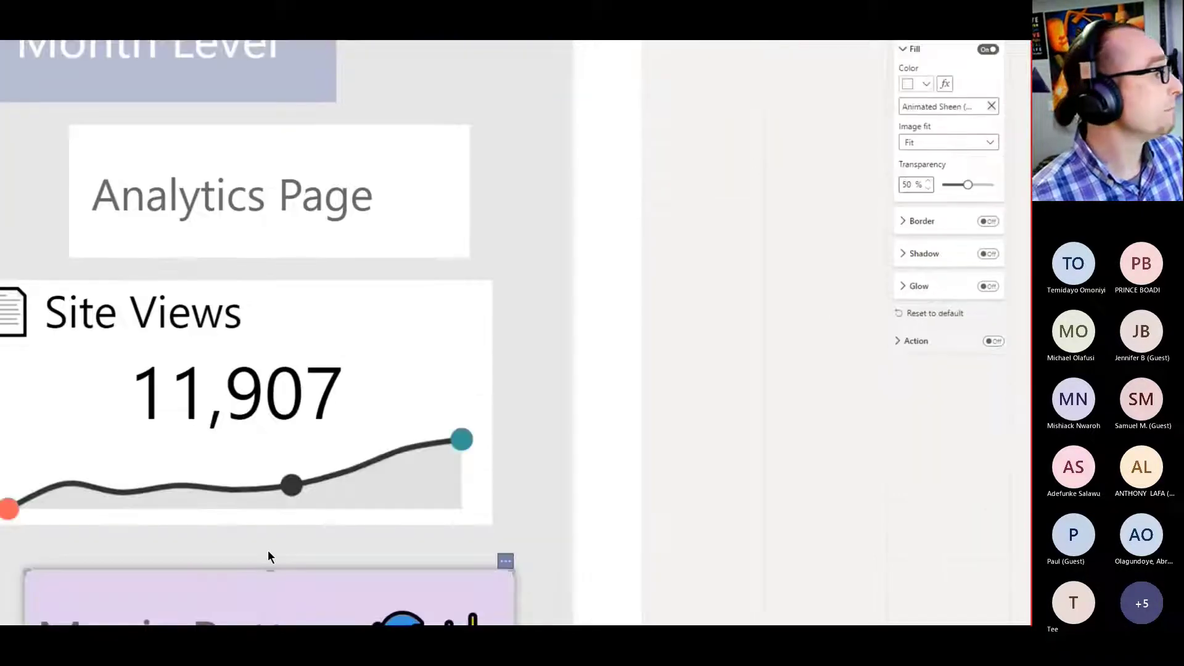
{"action": "mouse_move", "coordinate": [291, 551]}
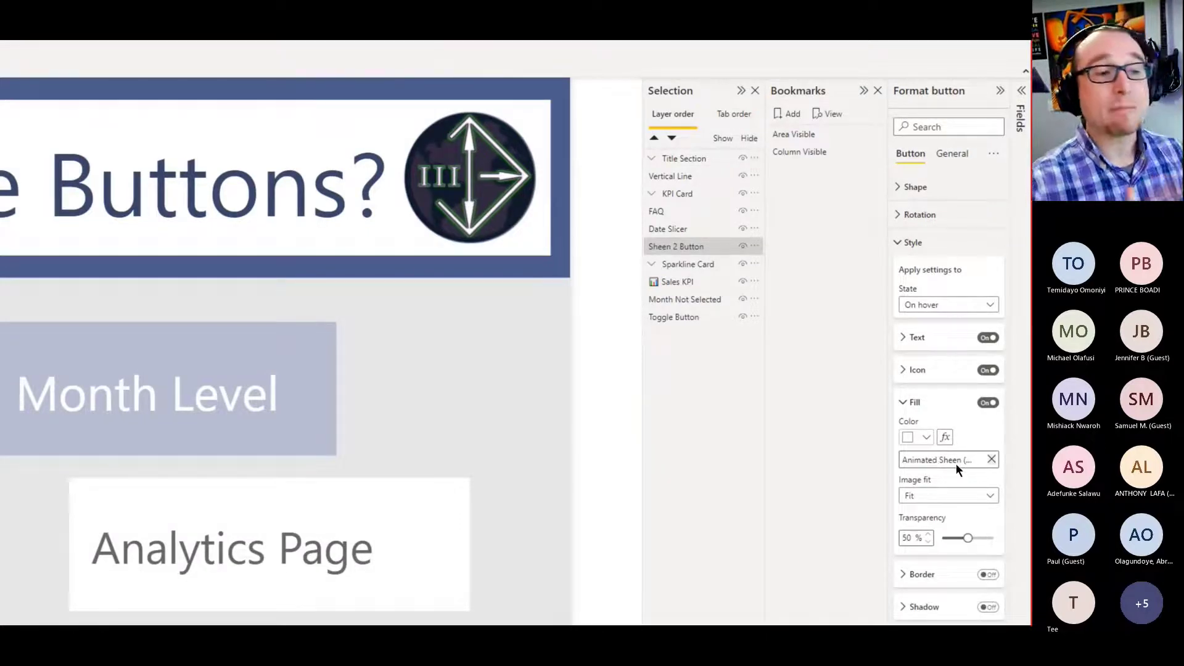
Step: Switch the Magic Button's style settings to the Default state and deselect the button
{"action": "left_click", "coordinate": [943, 302]}
{"action": "left_click", "coordinate": [943, 321]}
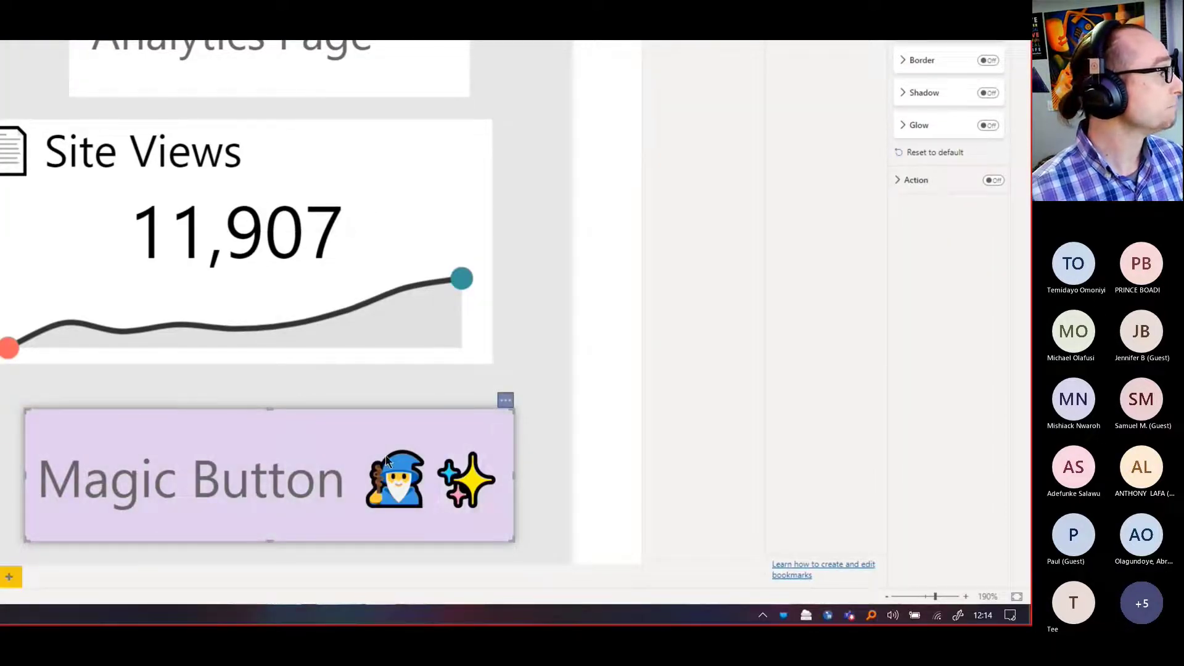
{"action": "left_click", "coordinate": [528, 472]}
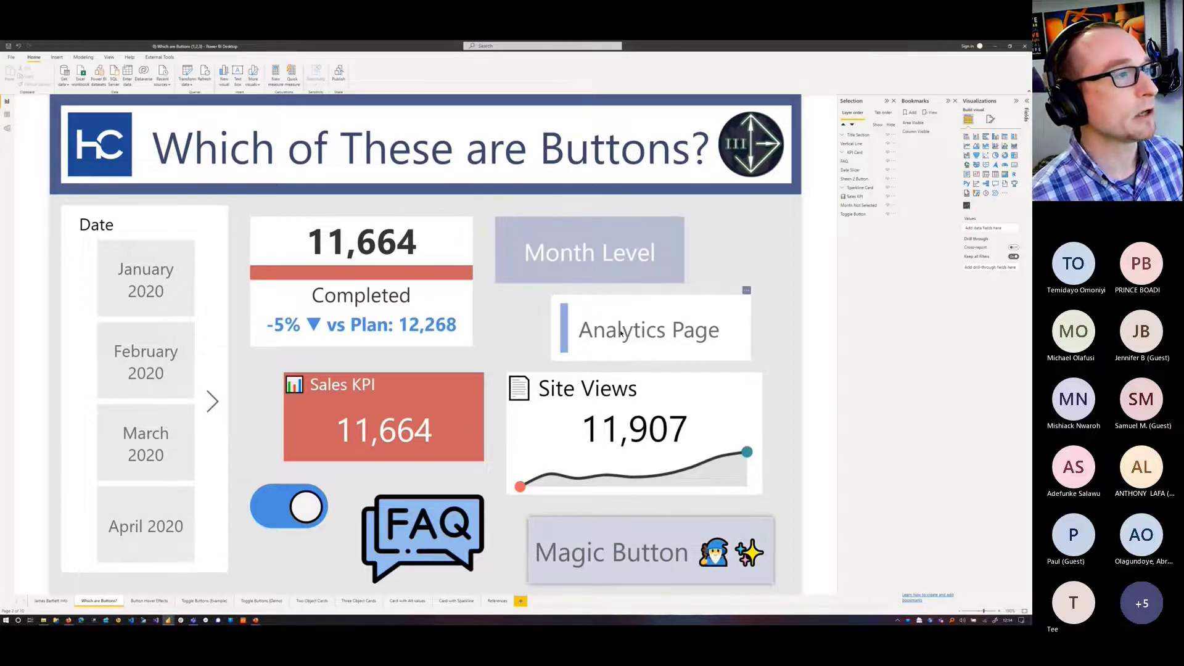
Step: Open the Analytics Page button's style and examine its text and icon settings for the Default state
{"action": "left_click", "coordinate": [567, 330]}
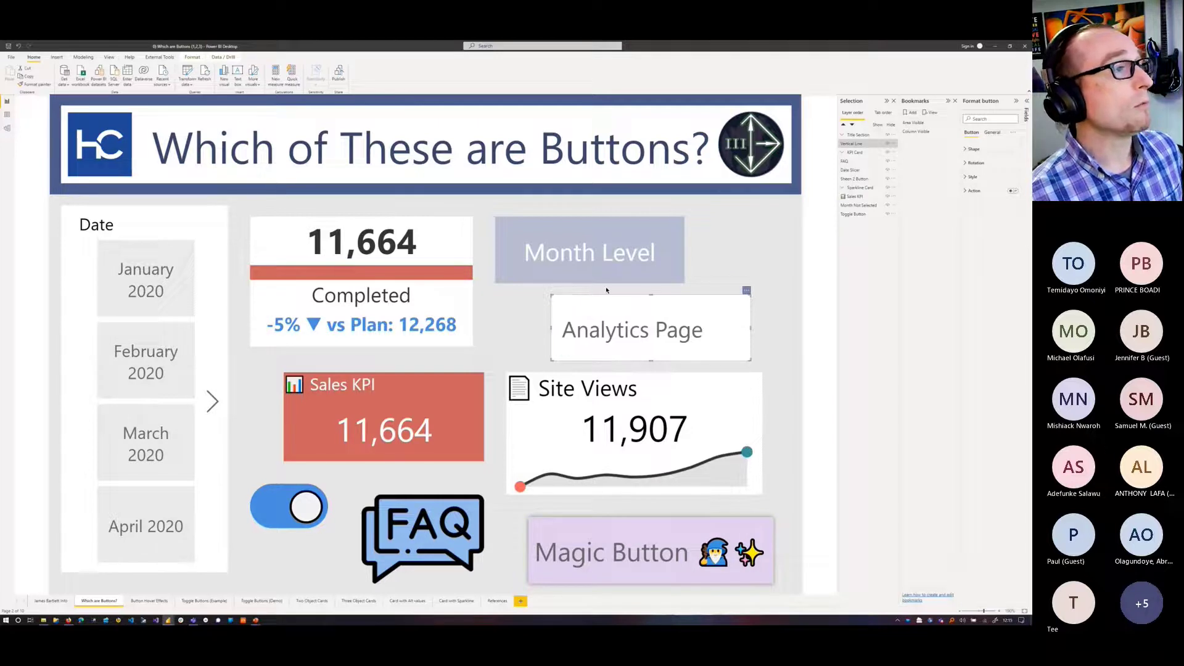
{"action": "left_click", "coordinate": [510, 339]}
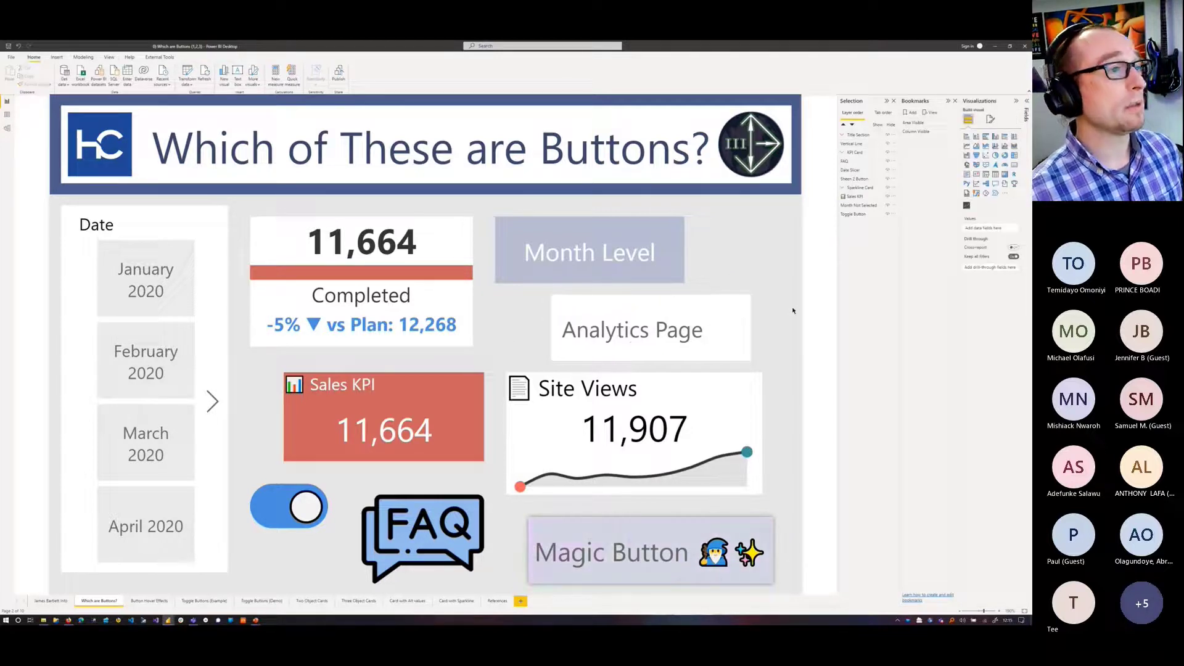
{"action": "left_click", "coordinate": [609, 334]}
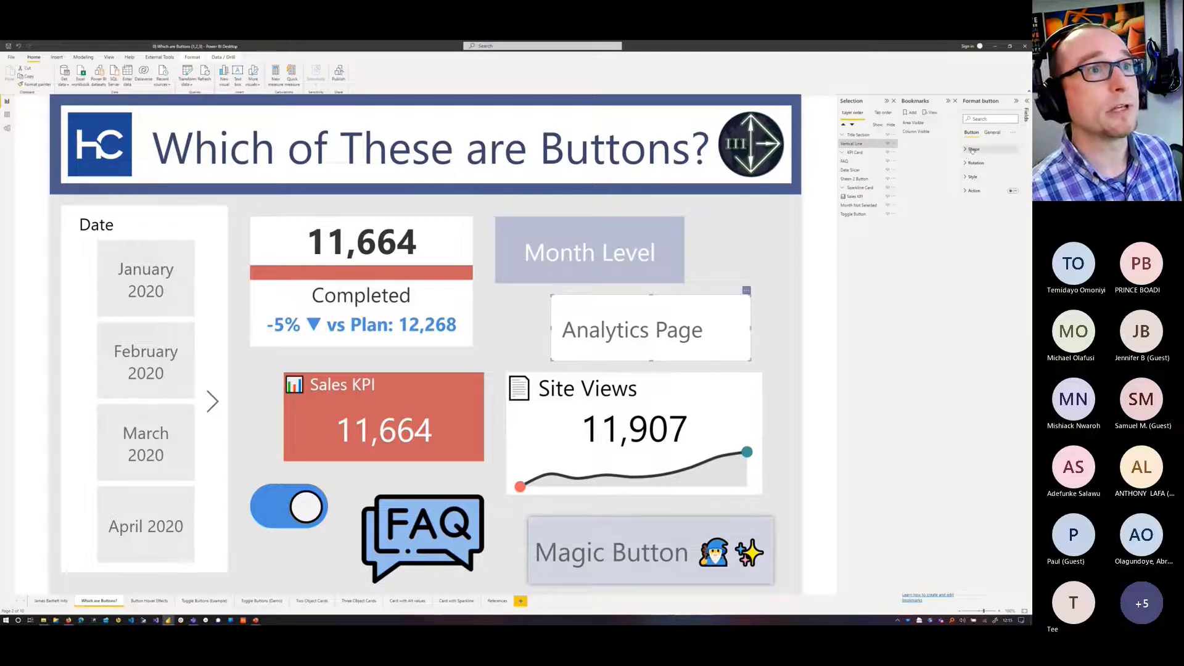
{"action": "left_click", "coordinate": [971, 177]}
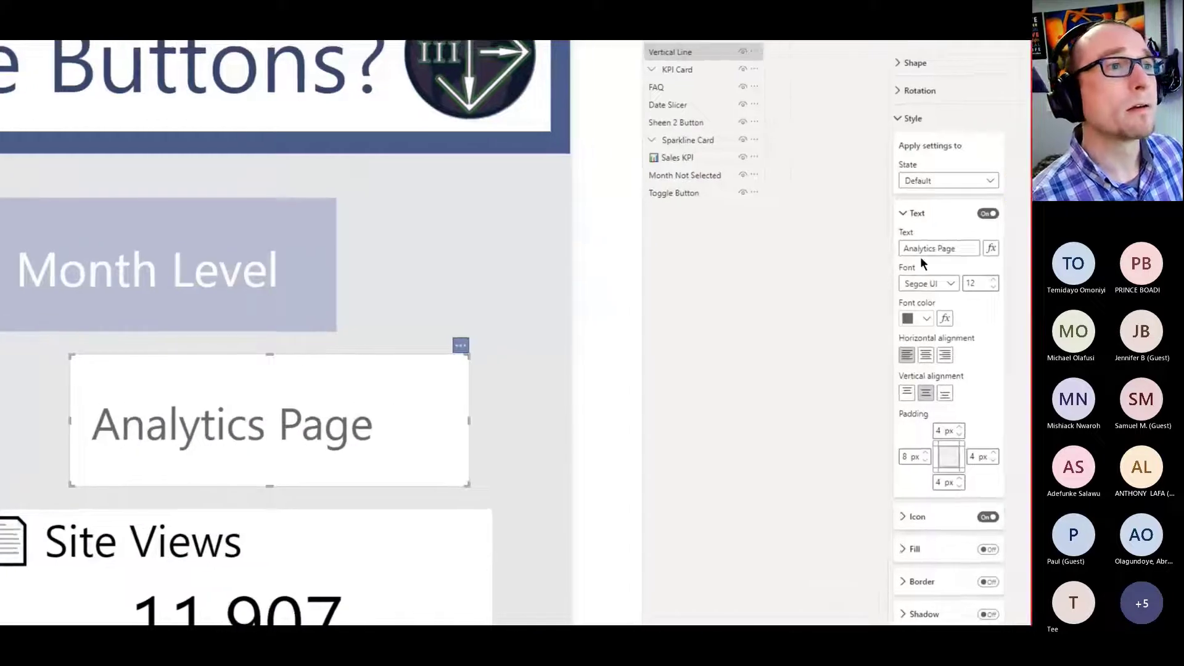
{"action": "left_click", "coordinate": [930, 213]}
{"action": "left_click", "coordinate": [930, 213]}
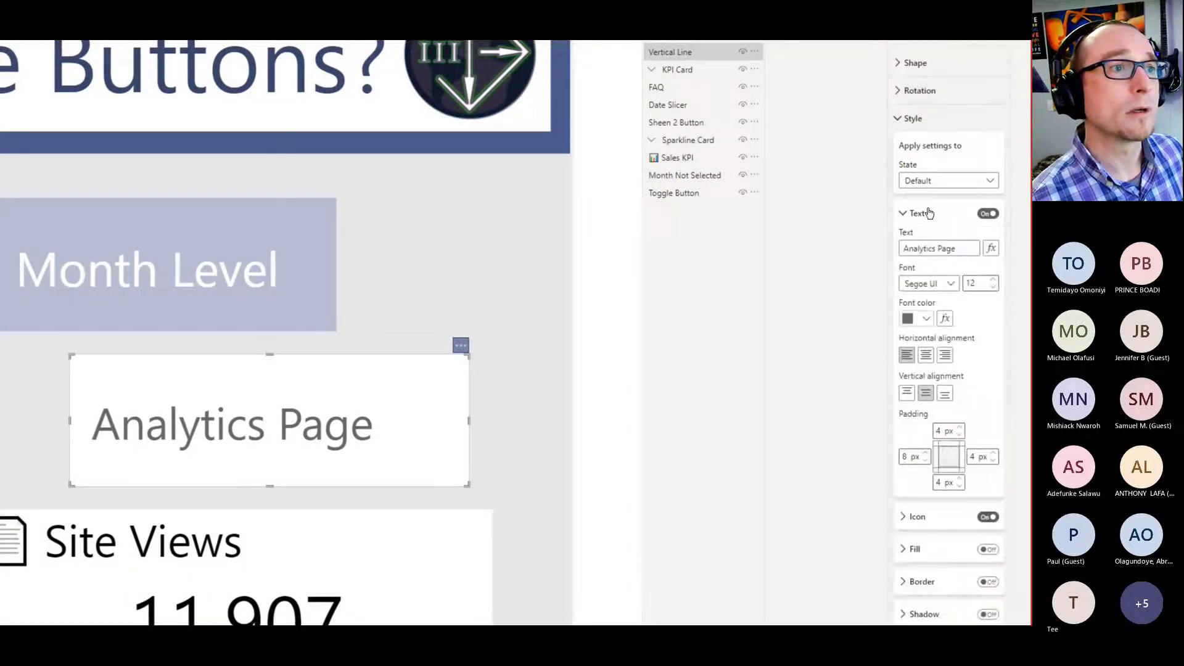
{"action": "left_click", "coordinate": [929, 212]}
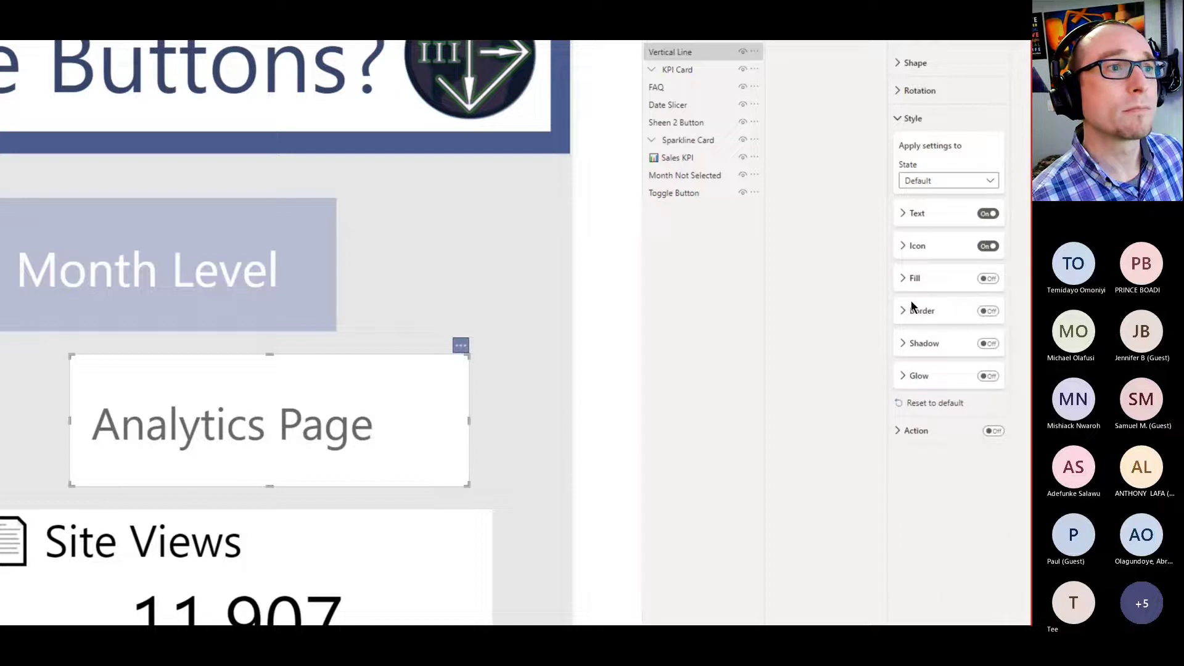
{"action": "left_click", "coordinate": [910, 247]}
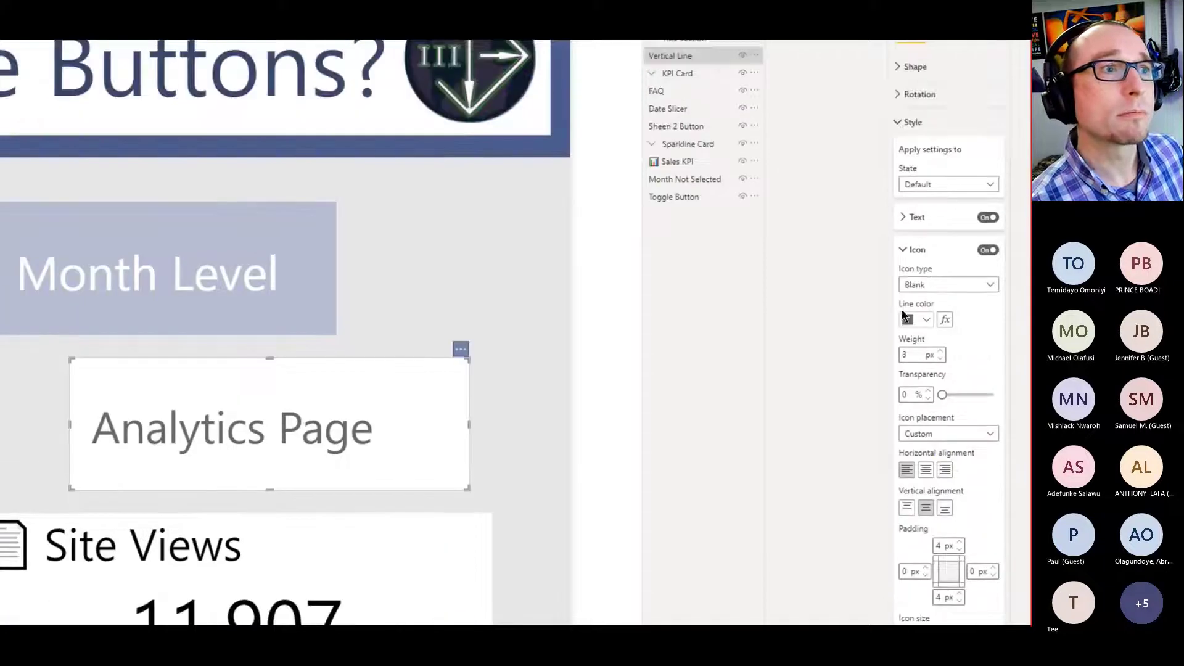
Step: Examine the Analytics Page button's text settings for the Default state and switch the style settings to the On hover state
{"action": "left_click", "coordinate": [904, 250]}
{"action": "left_click", "coordinate": [908, 218]}
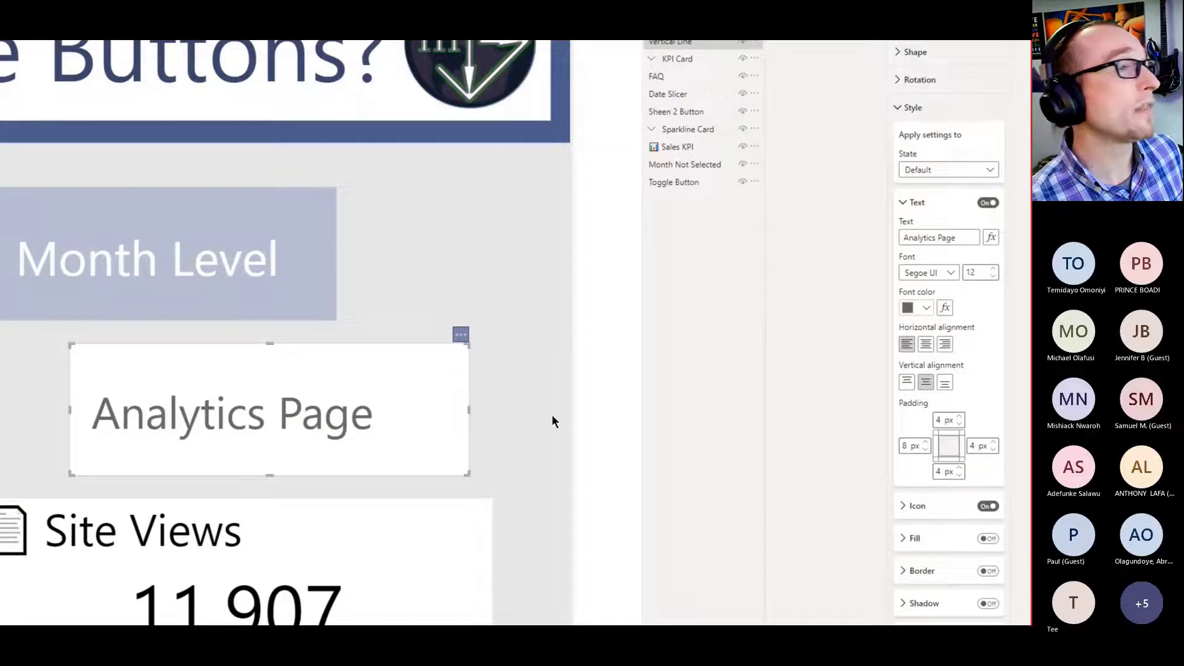
{"action": "left_click", "coordinate": [948, 169]}
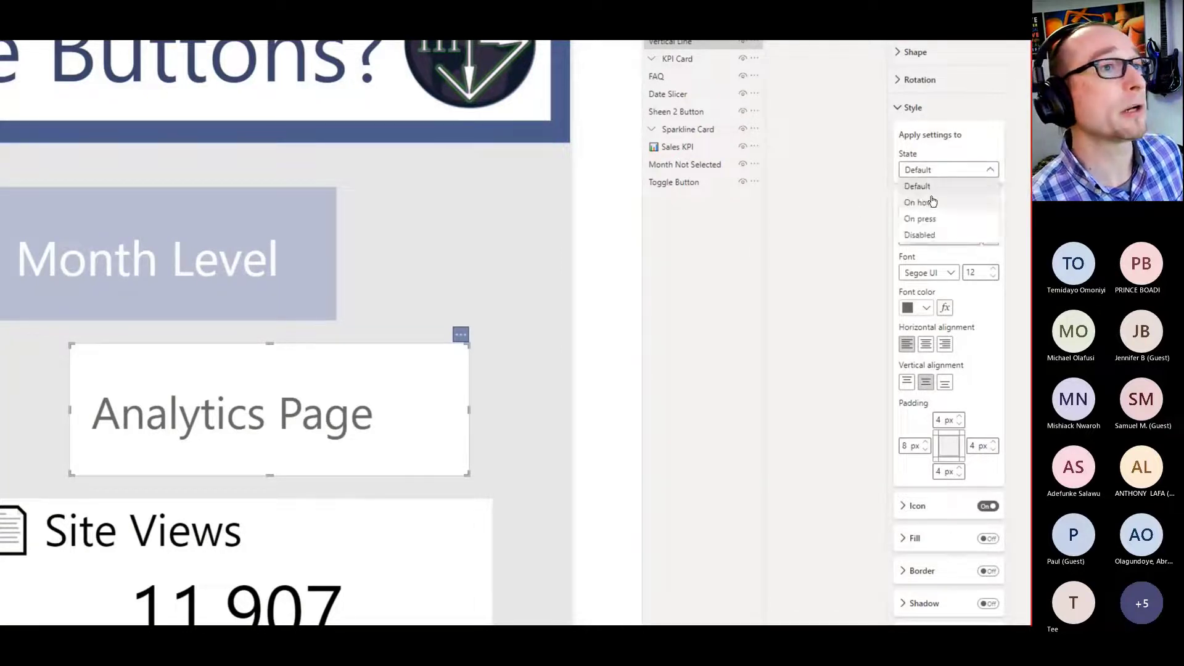
{"action": "left_click", "coordinate": [931, 201]}
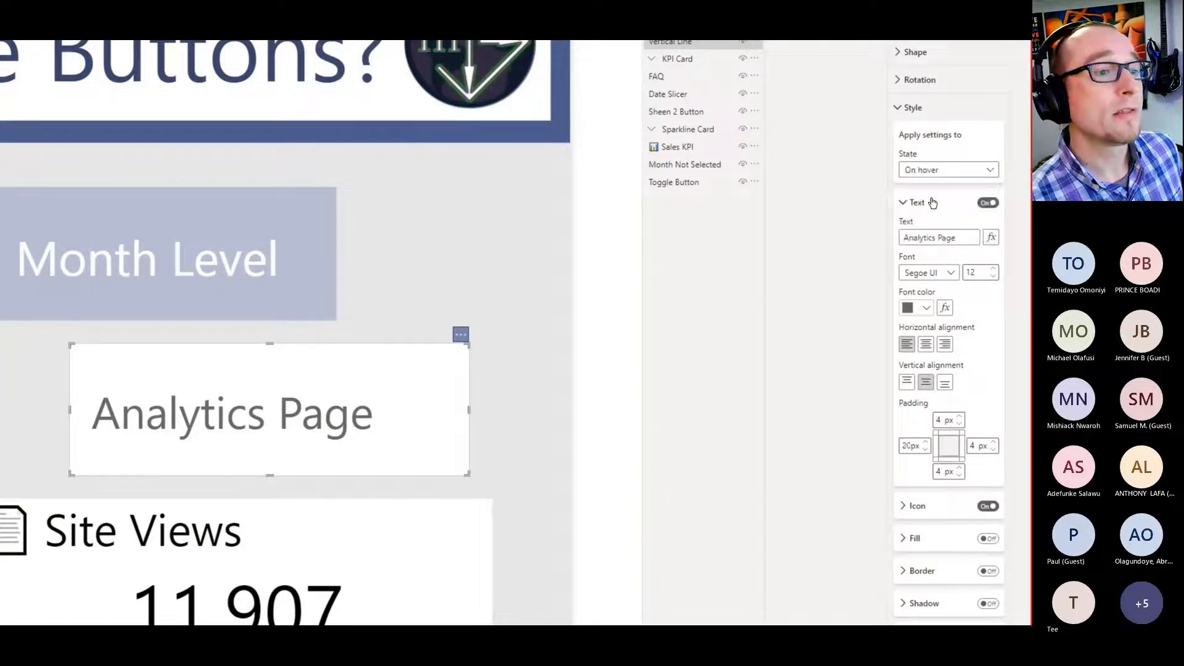
Step: Open the Analytics Page button's On hover icon settings, try right horizontal alignment for the icon and return it to left
{"action": "left_click", "coordinate": [925, 506]}
{"action": "scroll", "coordinate": [944, 469], "scroll_direction": "down", "scroll_amount": 1}
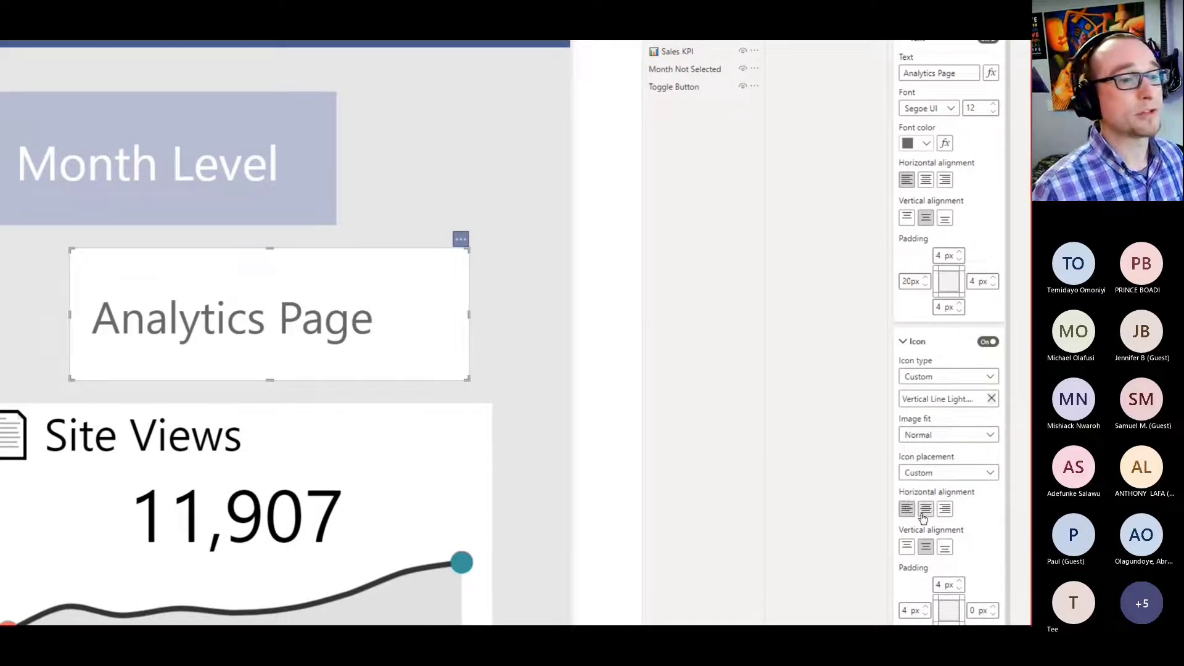
{"action": "left_click", "coordinate": [944, 508]}
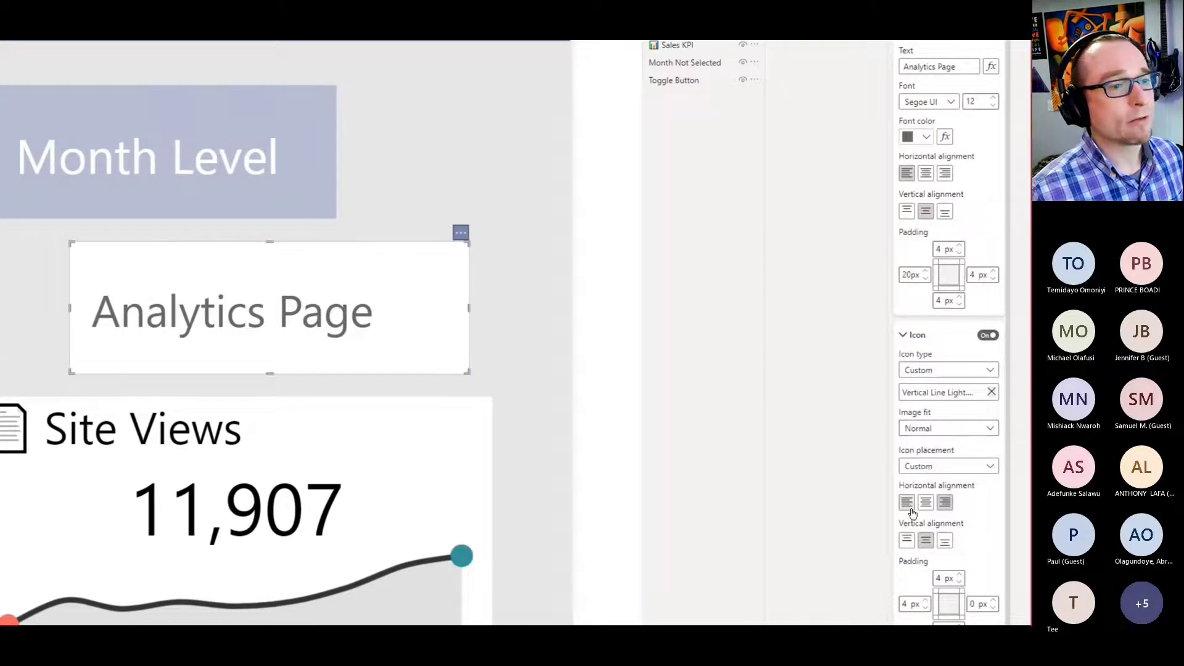
{"action": "left_click", "coordinate": [909, 505]}
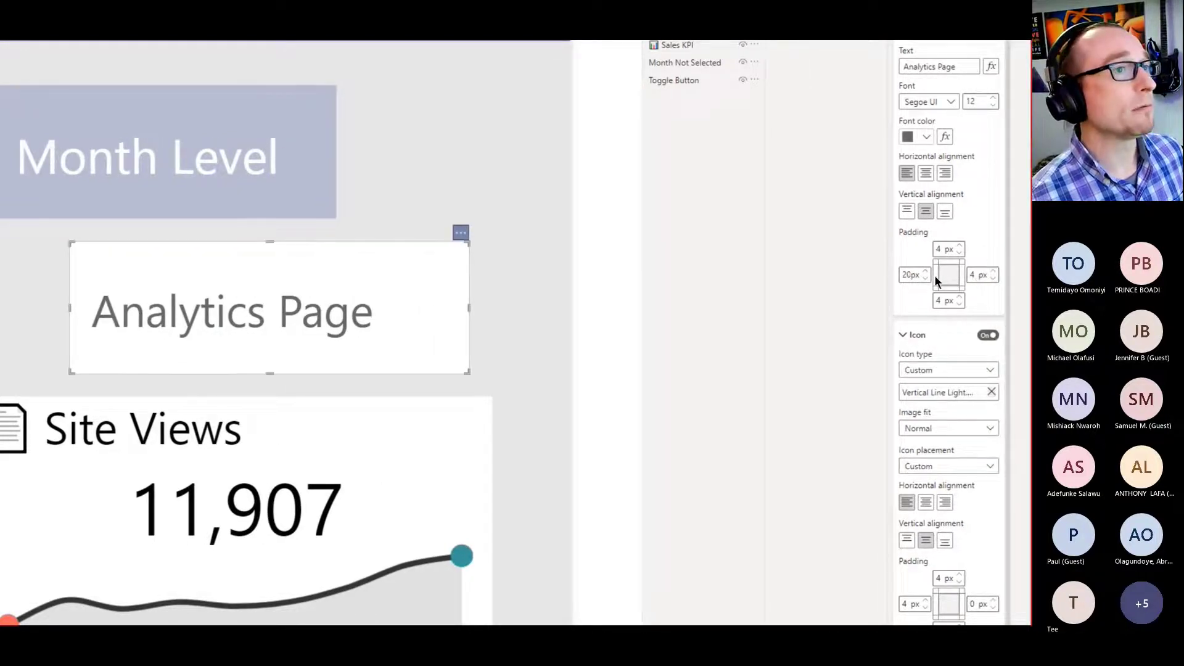
Step: Reduce the Analytics Page button's left text padding for On hover to 13 px and preview the hover effect
{"action": "left_click", "coordinate": [925, 279]}
{"action": "left_click", "coordinate": [925, 279]}
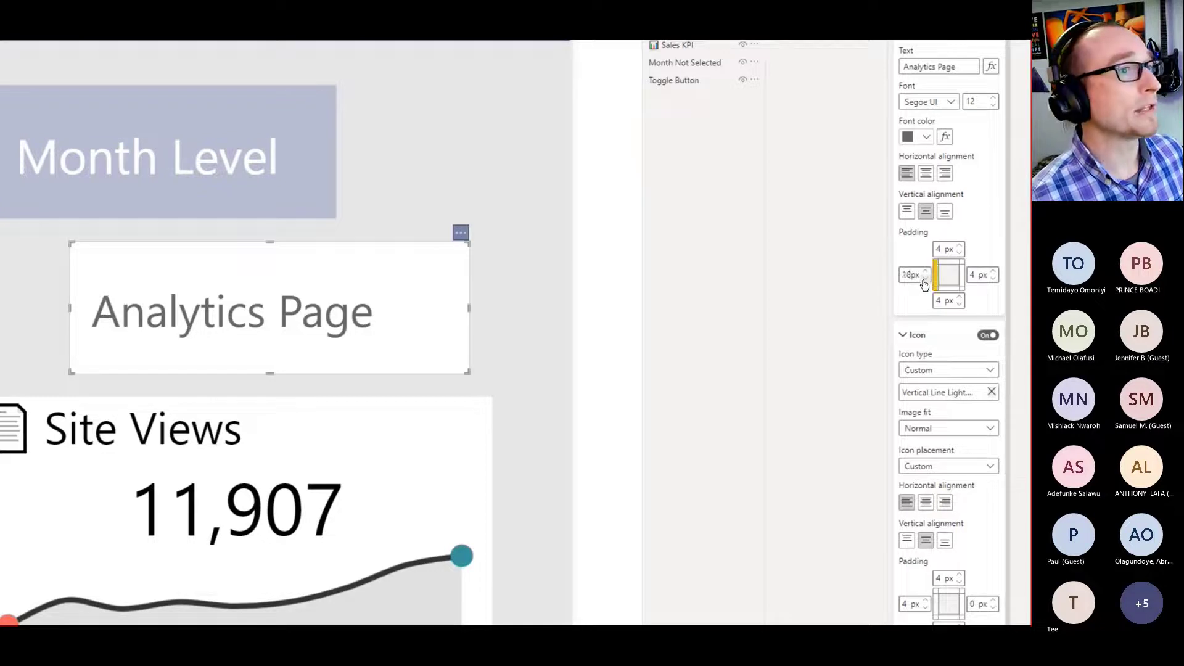
{"action": "key", "text": "Down"}
{"action": "key", "text": "Down"}
{"action": "key", "text": "Down"}
{"action": "key", "text": "Down"}
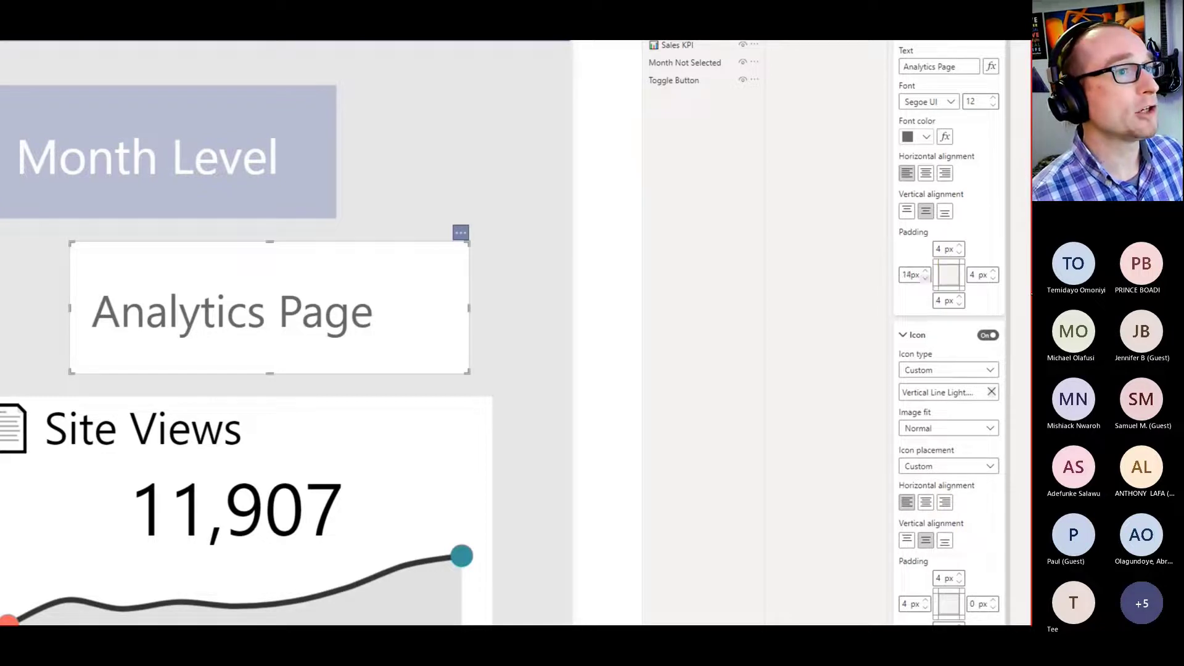
{"action": "left_click", "coordinate": [928, 284]}
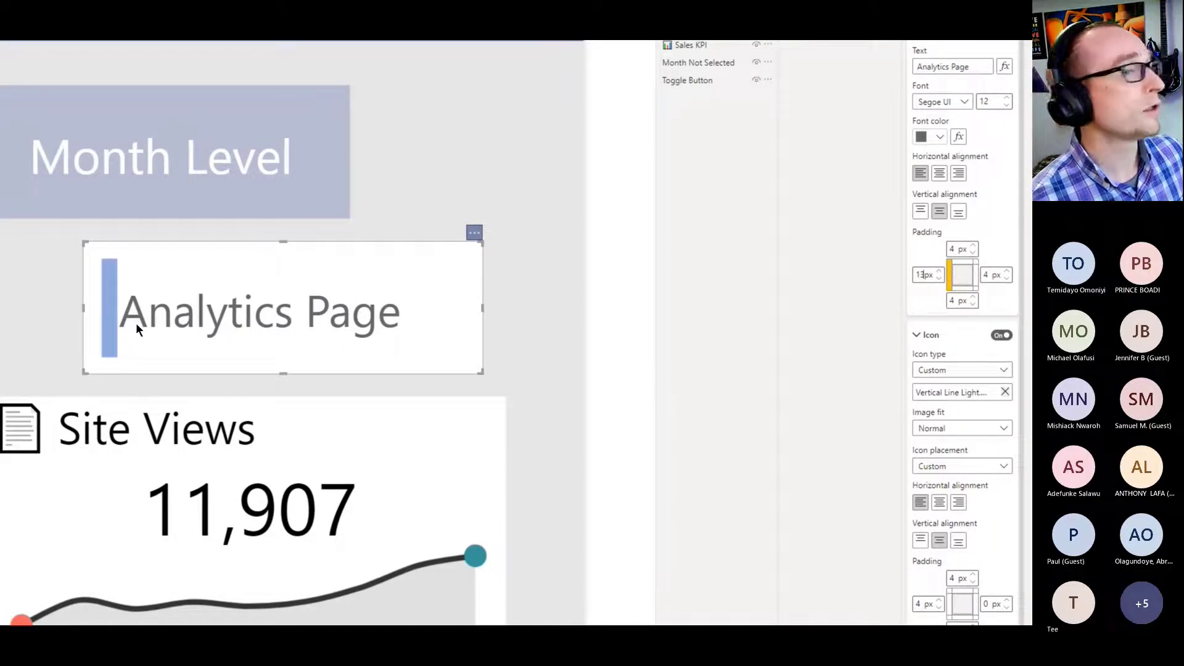
Step: Lower the Analytics Page button's left text padding for On hover to 7 px and preview the hover effect
{"action": "left_click", "coordinate": [928, 279]}
{"action": "left_click", "coordinate": [929, 279]}
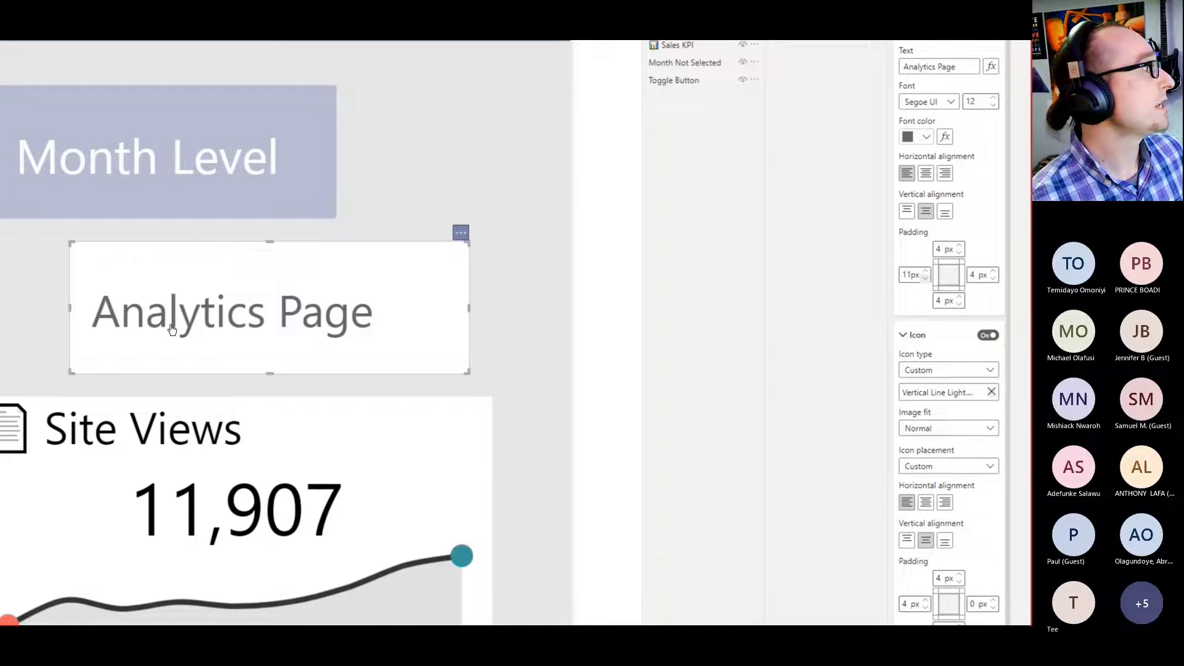
{"action": "key", "text": "Down"}
{"action": "key", "text": "Down"}
{"action": "key", "text": "Down"}
{"action": "key", "text": "Down"}
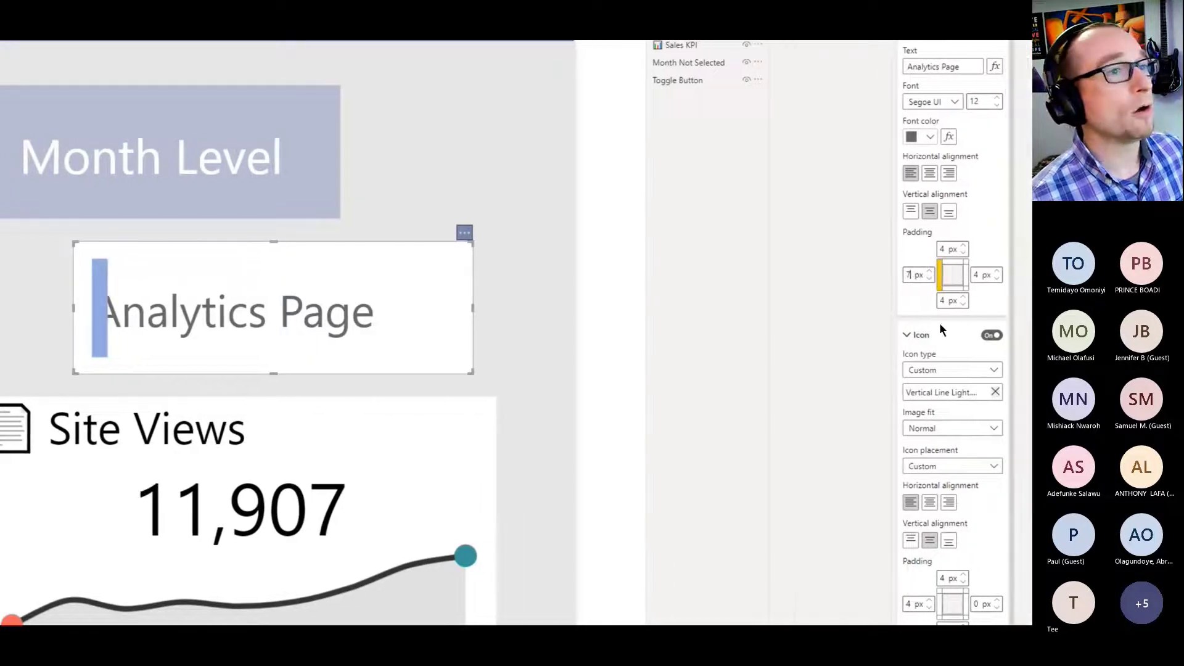
Step: Set the Analytics Page button's left text padding for On hover to 20 px and deselect the button
{"action": "double_click", "coordinate": [906, 276]}
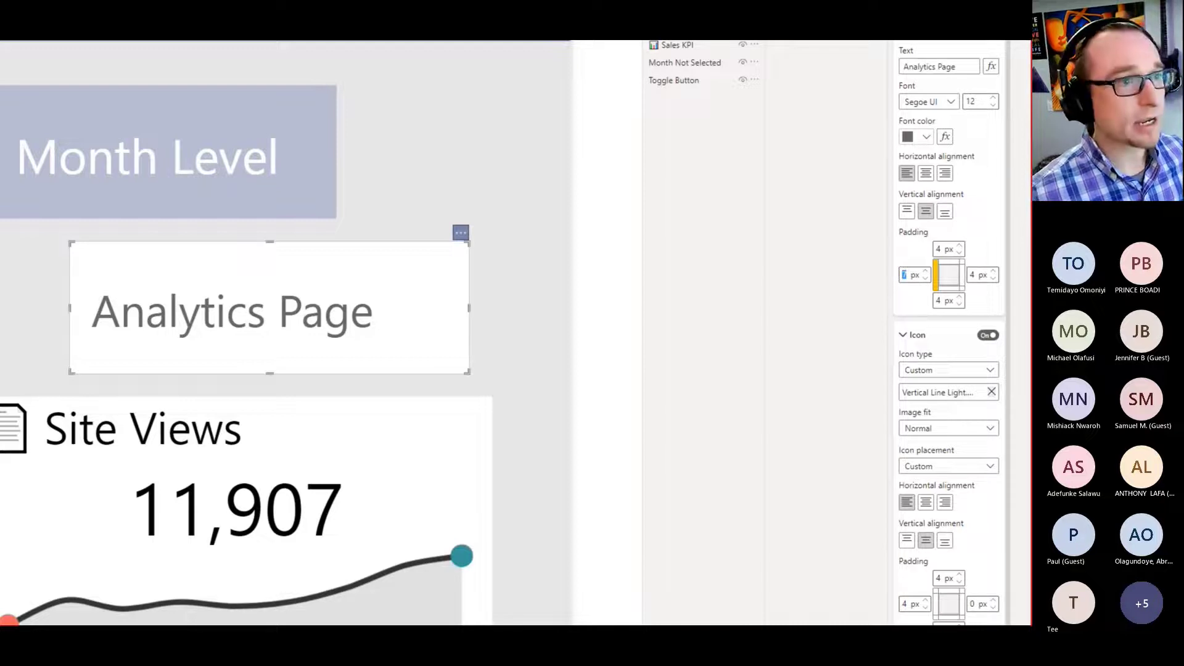
{"action": "type", "text": "20"}
{"action": "key", "text": "Tab"}
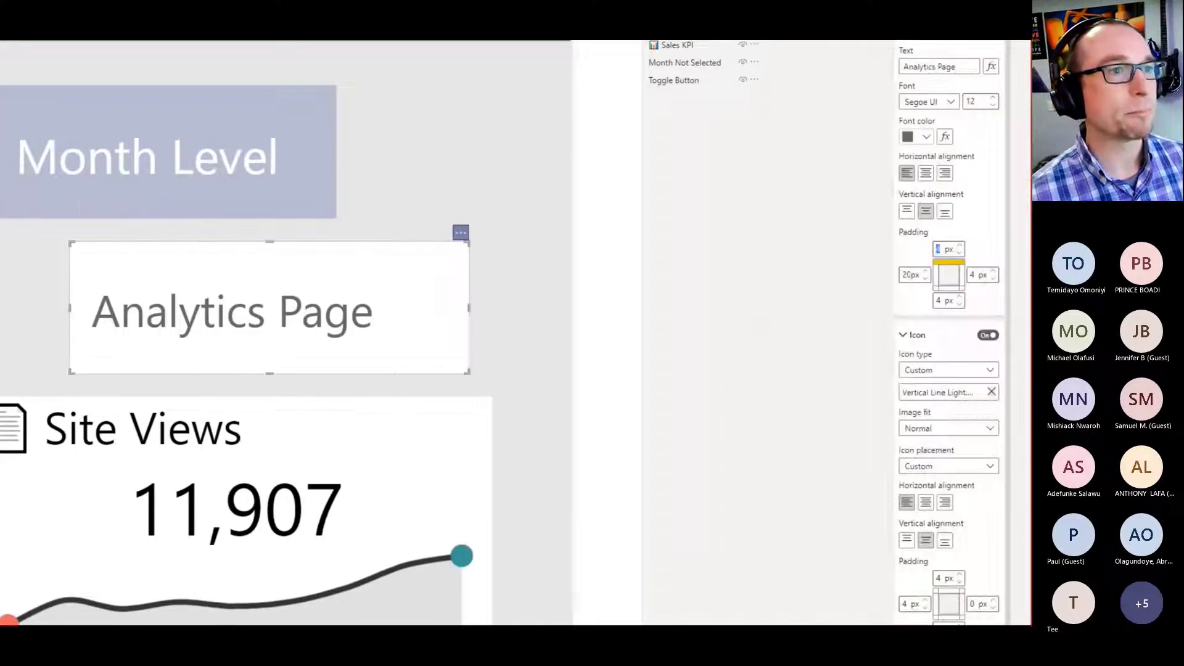
{"action": "left_click", "coordinate": [900, 258]}
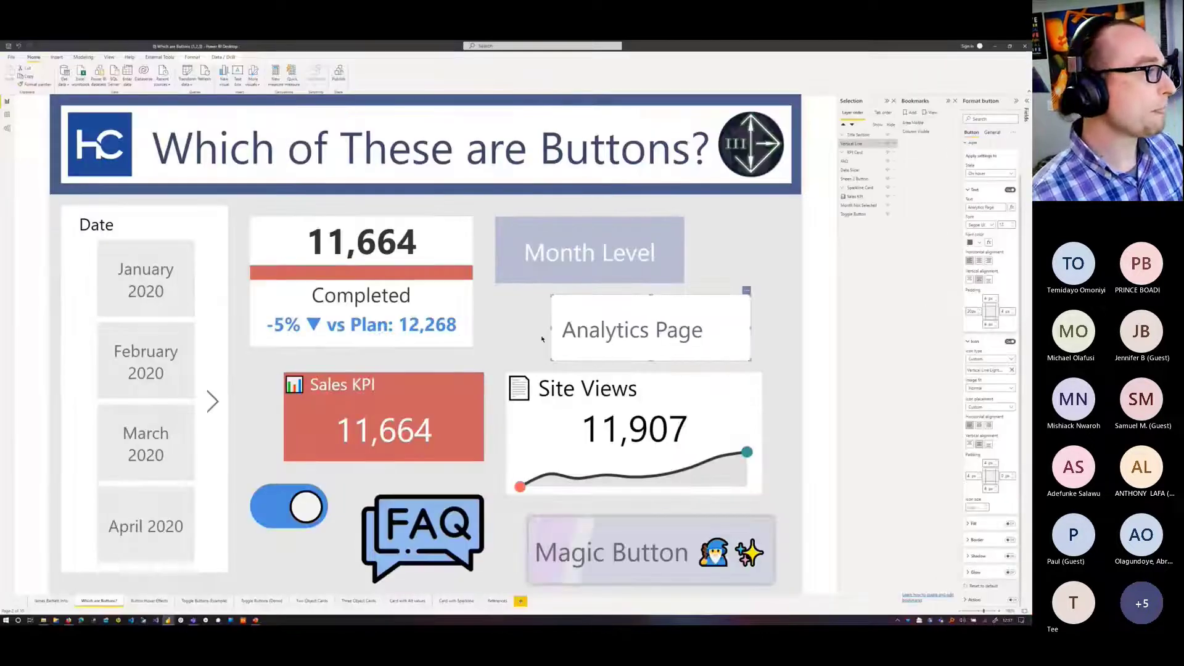
{"action": "left_click", "coordinate": [502, 368]}
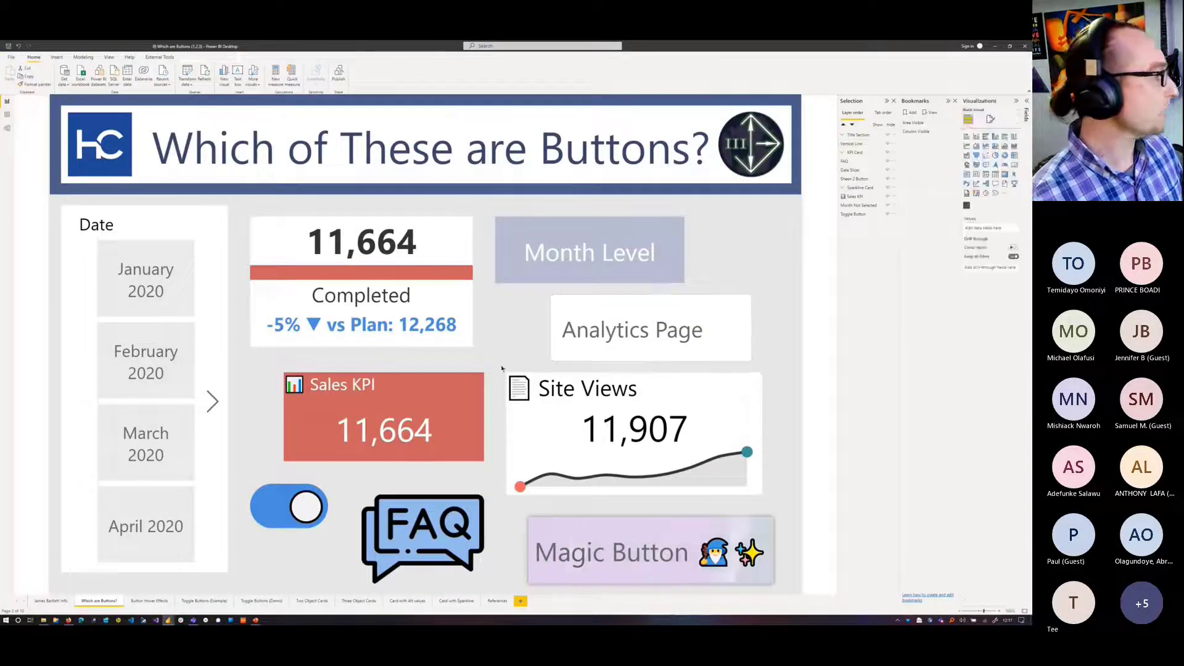
Step: Open the Button Hover Effects page, try to follow the Inactive Page button's link and dismiss the resulting message
{"action": "left_click", "coordinate": [148, 601]}
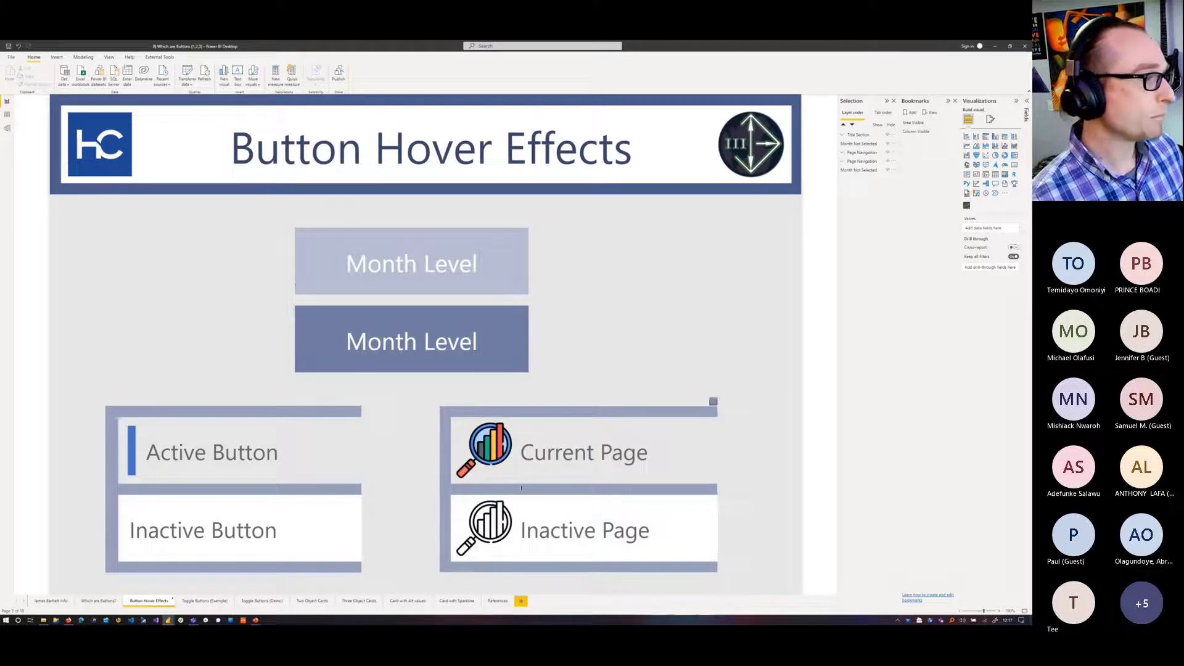
{"action": "left_click", "coordinate": [493, 455]}
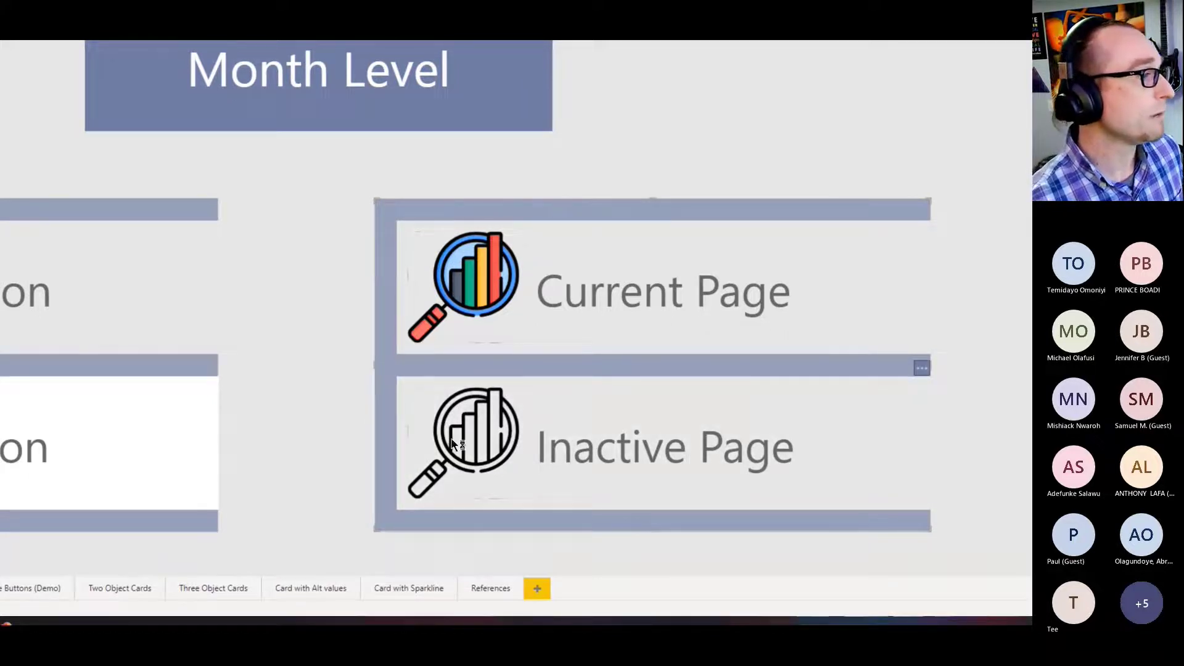
{"action": "left_click", "coordinate": [452, 443], "text": "ctrl"}
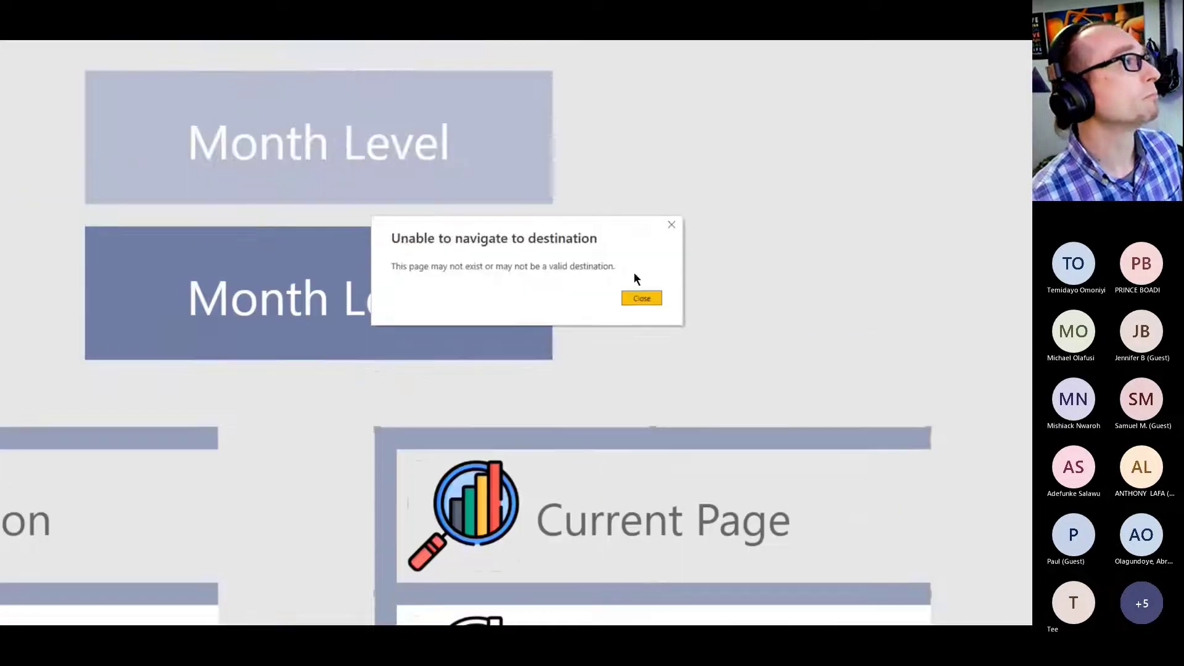
{"action": "left_click", "coordinate": [644, 296]}
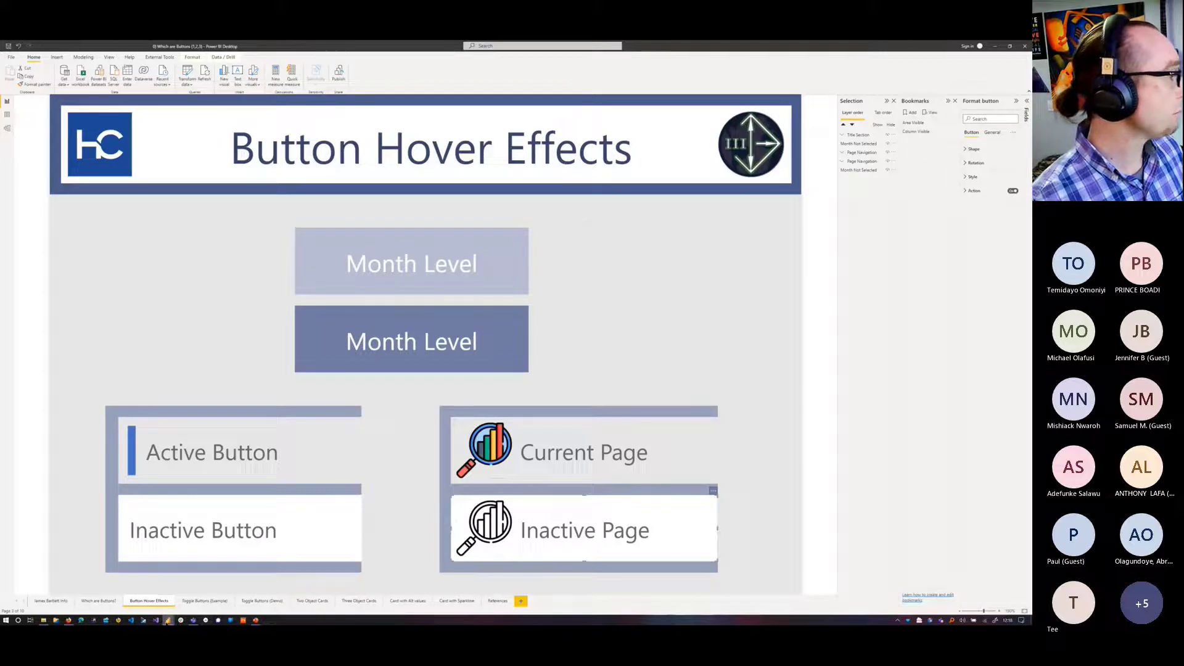
Step: Switch to the Button Page Nav Demo report and view Page 2 and Page 3
{"action": "mouse_move", "coordinate": [168, 621]}
{"action": "left_click", "coordinate": [121, 603]}
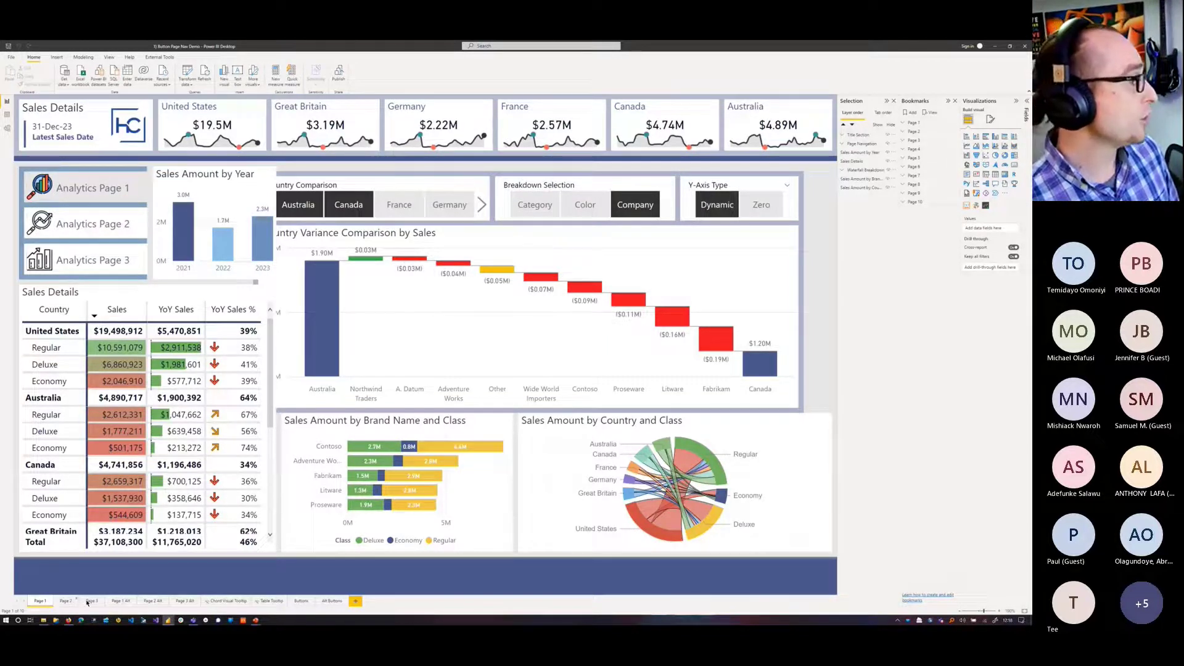
{"action": "left_click", "coordinate": [65, 601]}
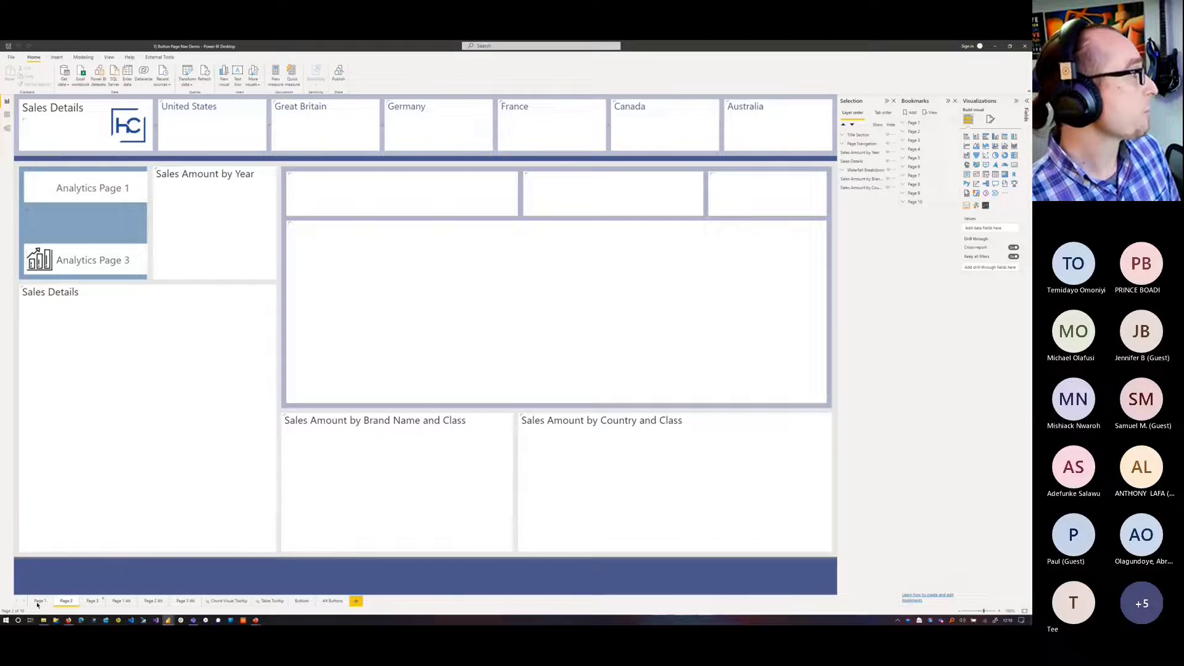
{"action": "left_click", "coordinate": [92, 600]}
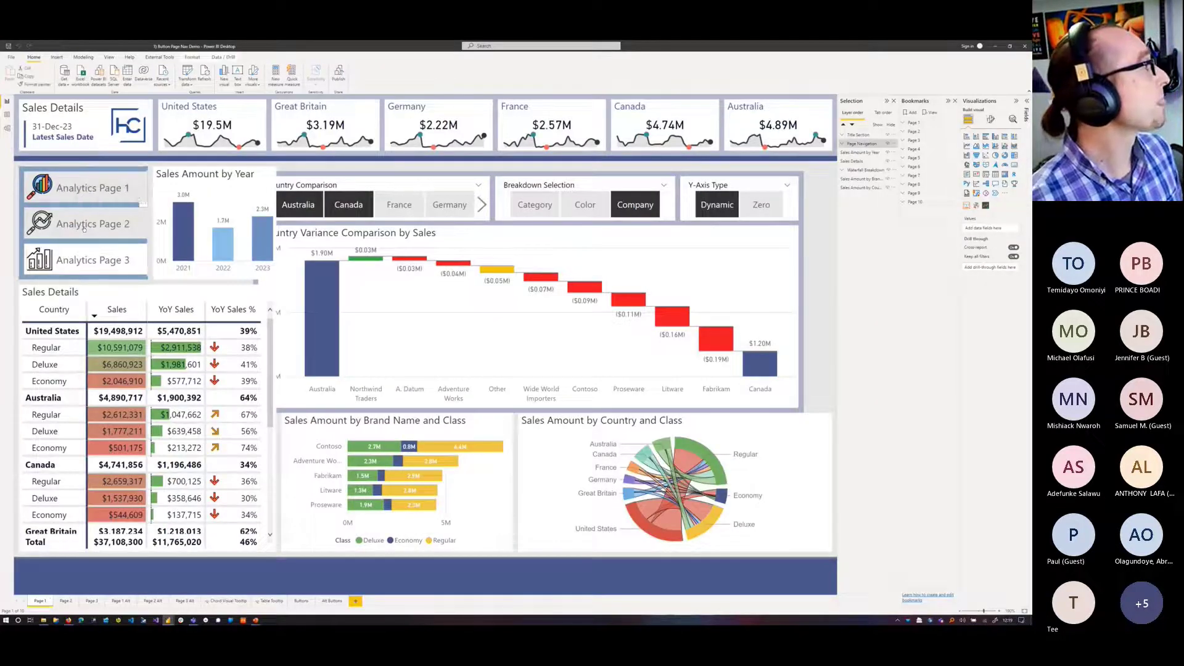
Step: Follow the Analytics Page 2 navigation button from Page 1 and return to Page 1
{"action": "left_click", "coordinate": [85, 228]}
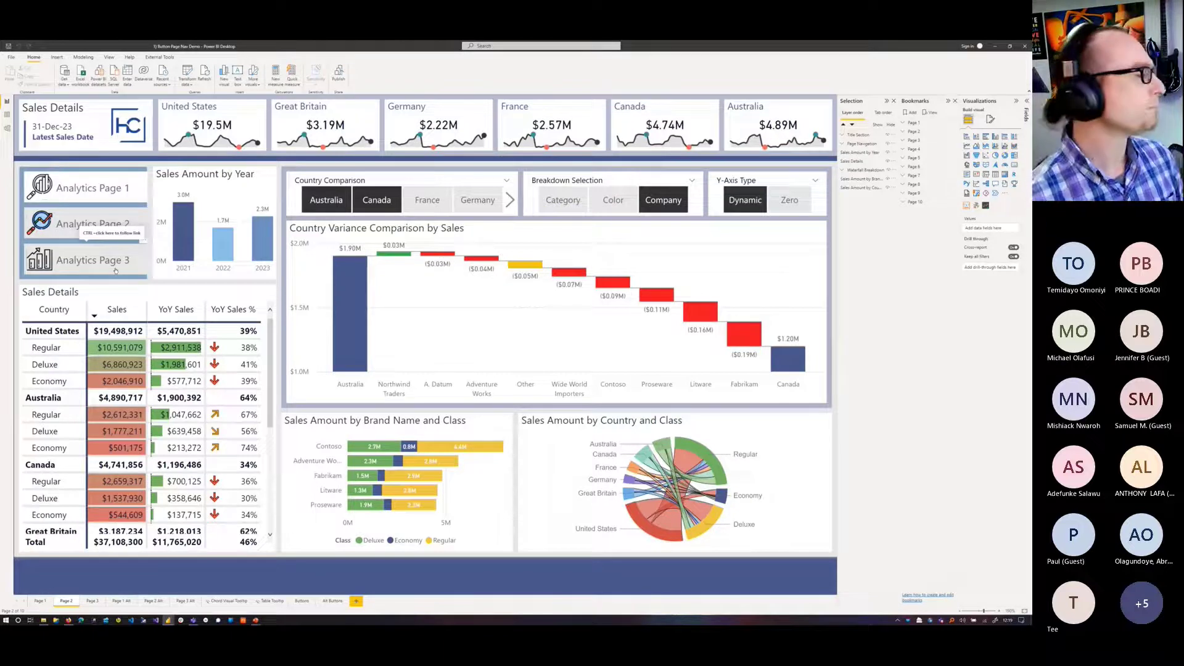
{"action": "left_click", "coordinate": [40, 603]}
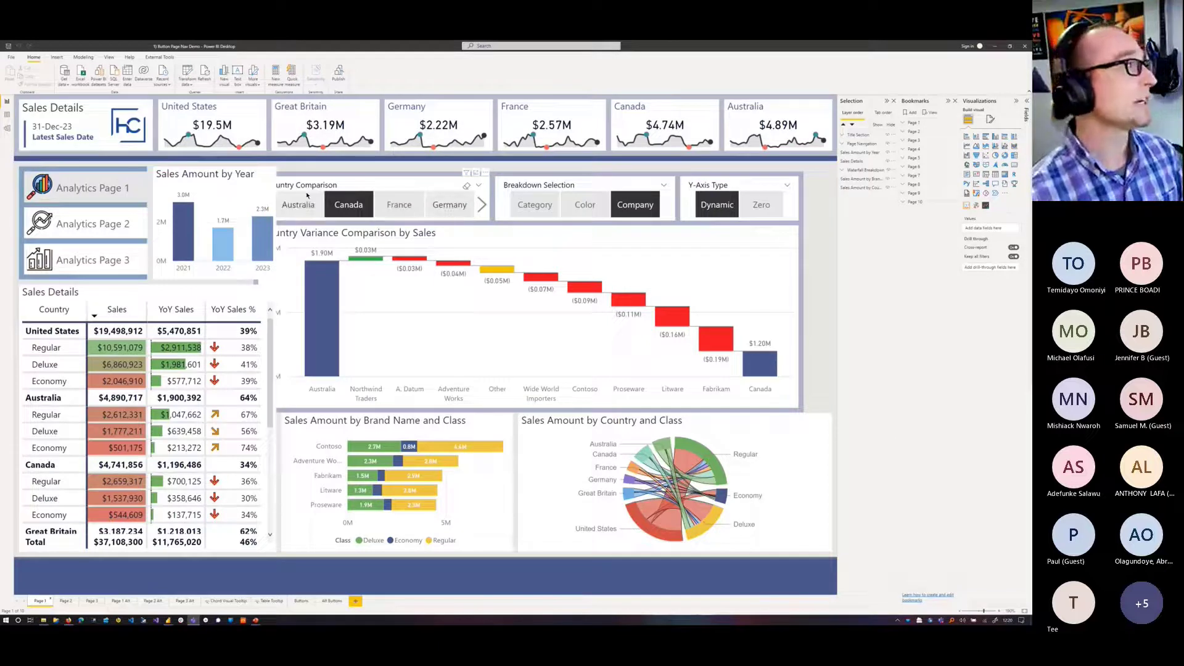
Step: Try to narrow the Sales Amount by Year chart to clear its overlap with the Country Comparison slicer
{"action": "left_click", "coordinate": [225, 198]}
{"action": "left_click", "coordinate": [279, 179]}
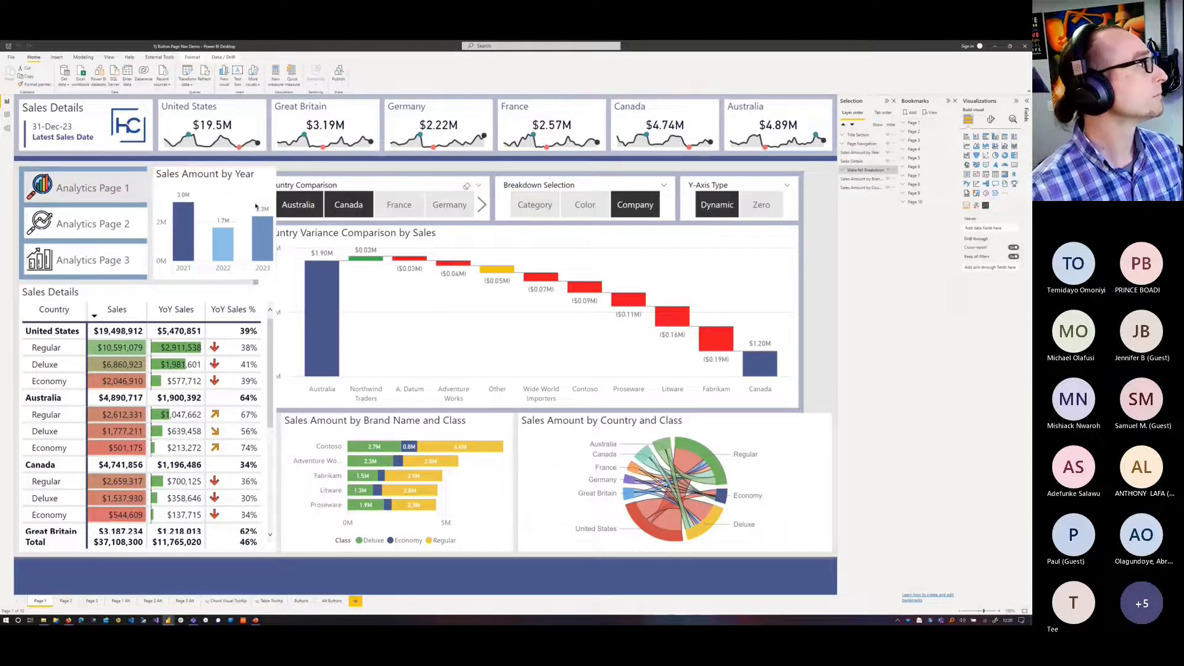
{"action": "left_click", "coordinate": [256, 206]}
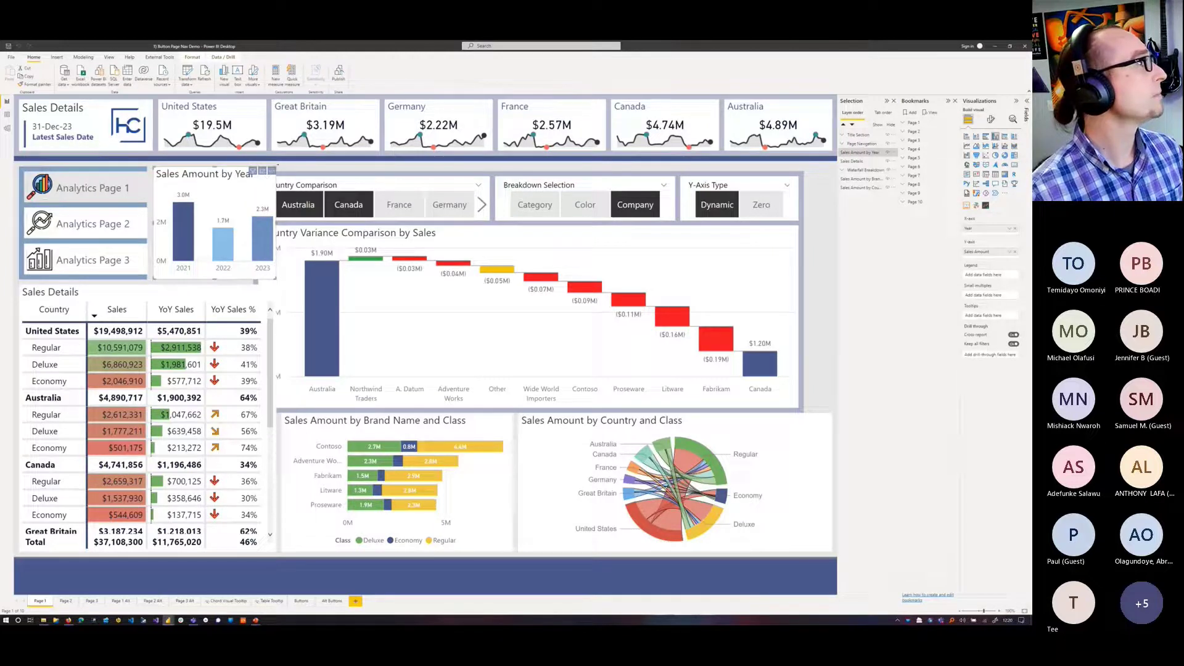
{"action": "left_click_drag", "start_coordinate": [264, 170], "coordinate": [245, 176]}
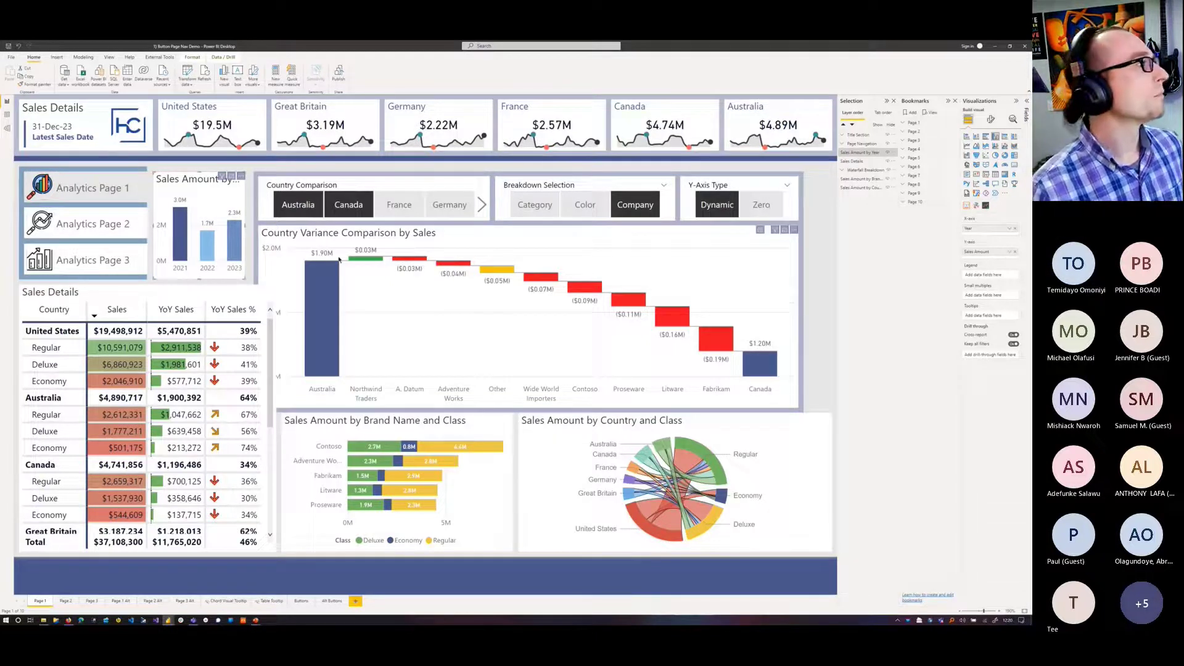
{"action": "left_click", "coordinate": [307, 195]}
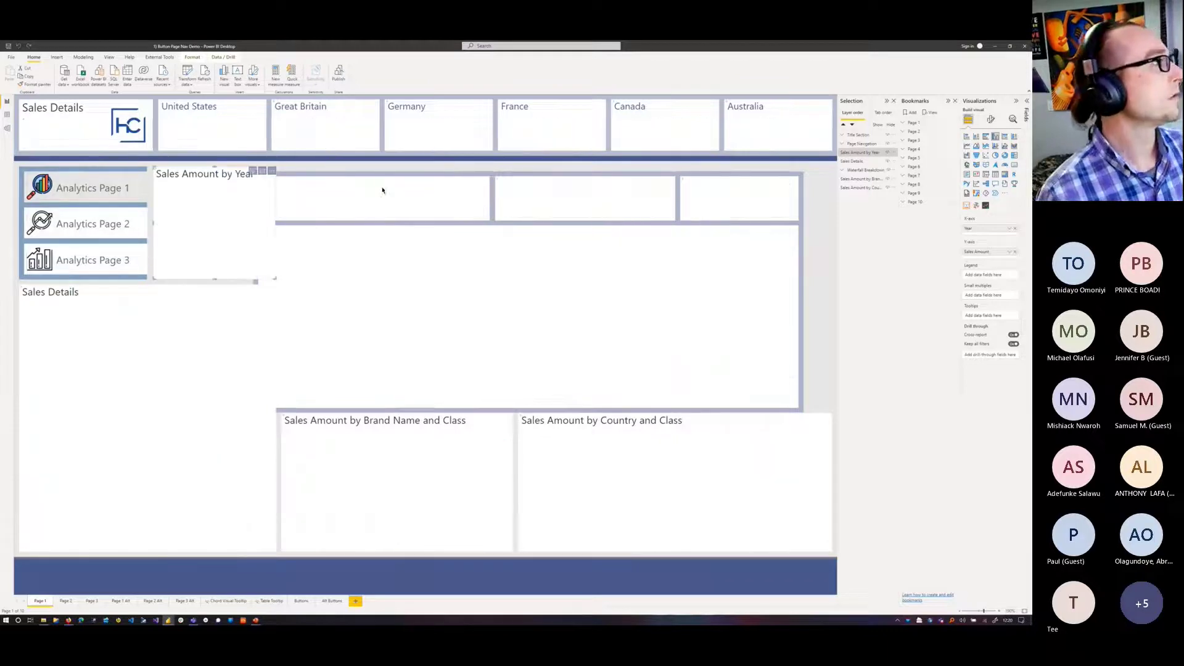
Step: Move the waterfall group clear of the Sales Amount by Year chart, aligned with the charts below, and deselect it
{"action": "left_click", "coordinate": [688, 243]}
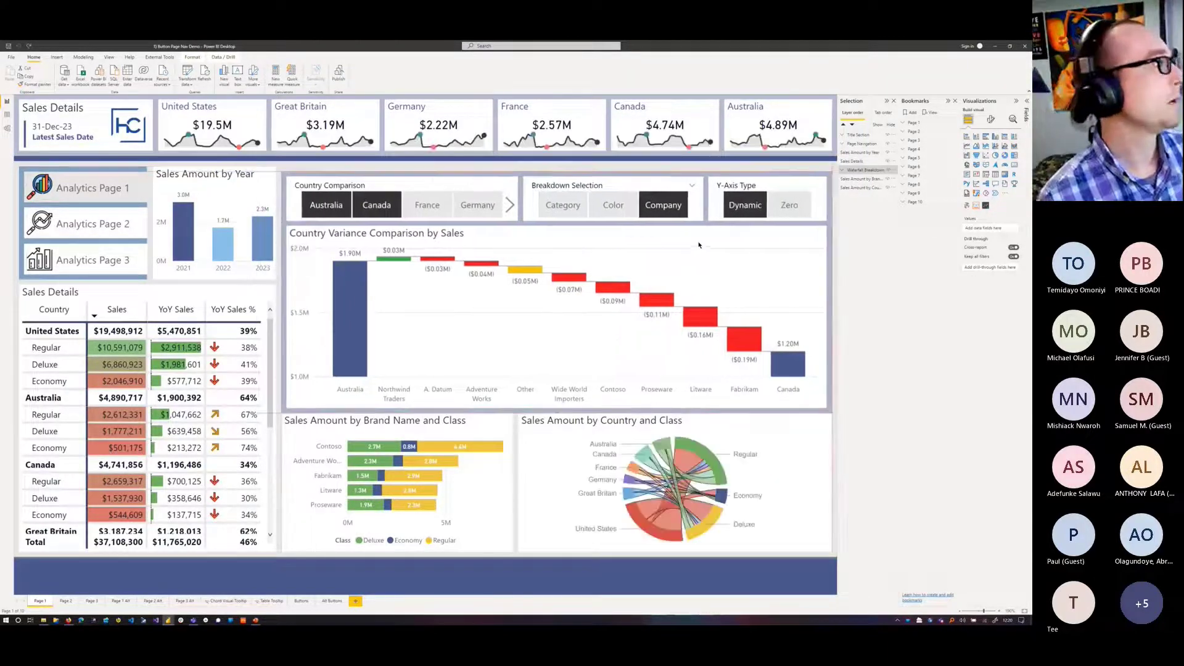
{"action": "left_click", "coordinate": [698, 241]}
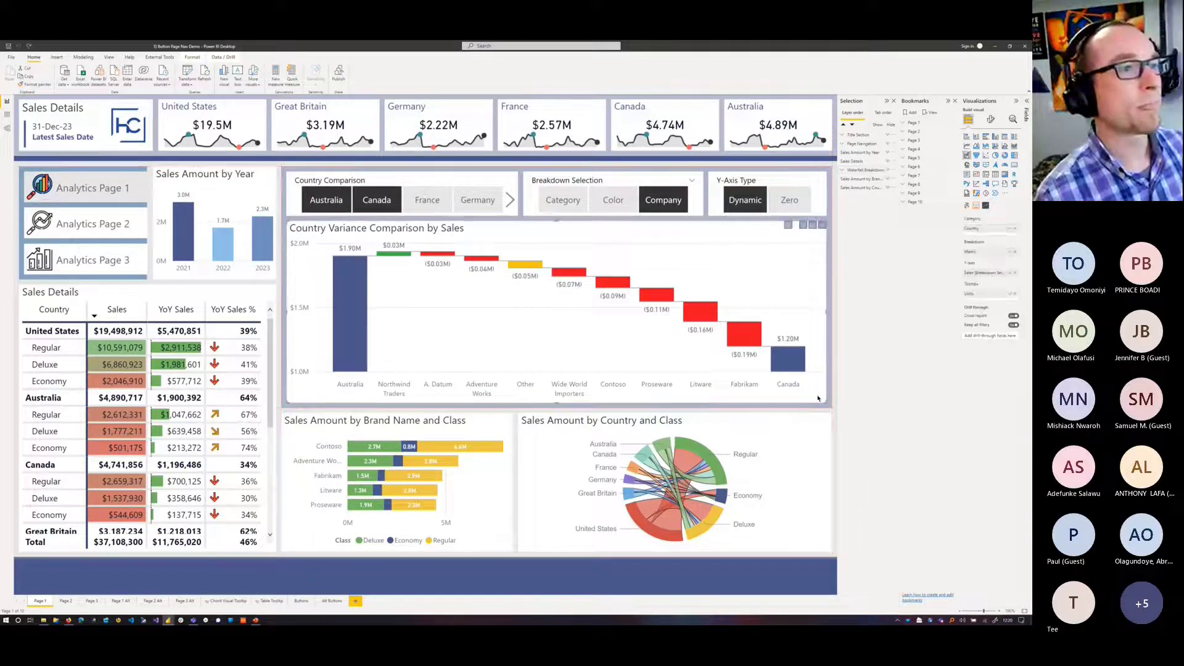
{"action": "left_click", "coordinate": [835, 304]}
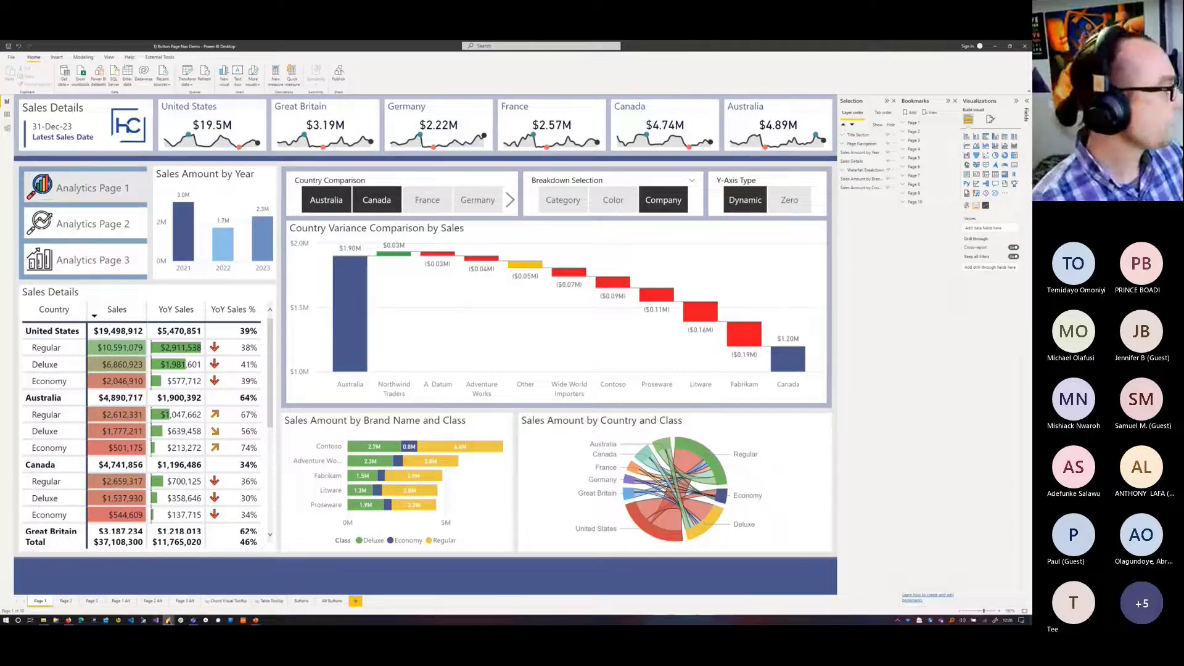
Step: Switch back to the Which are Buttons report, open the Toggle Buttons (Example) page and try the chart's toggle button
{"action": "mouse_move", "coordinate": [167, 621]}
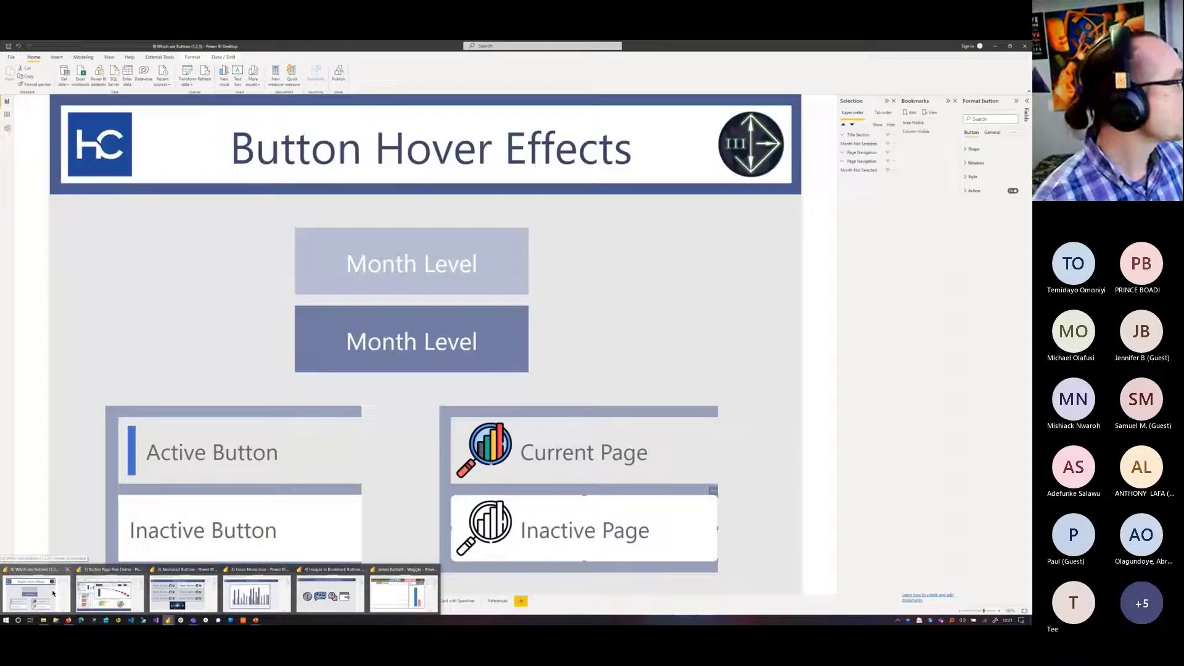
{"action": "left_click", "coordinate": [54, 593]}
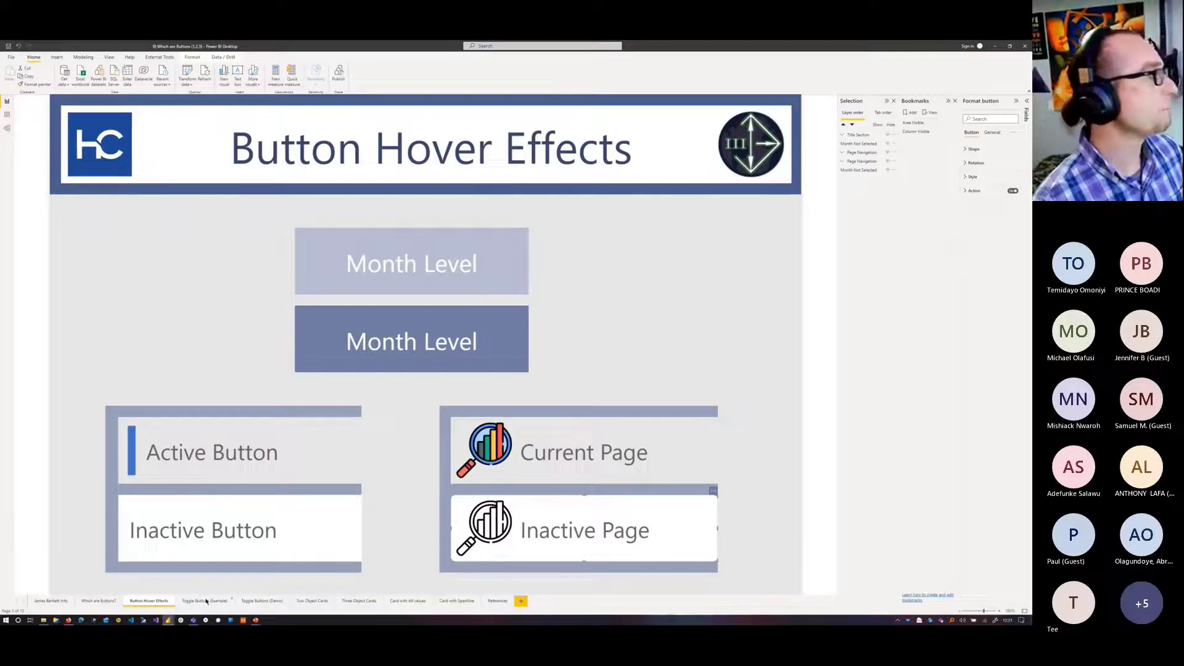
{"action": "left_click", "coordinate": [212, 601]}
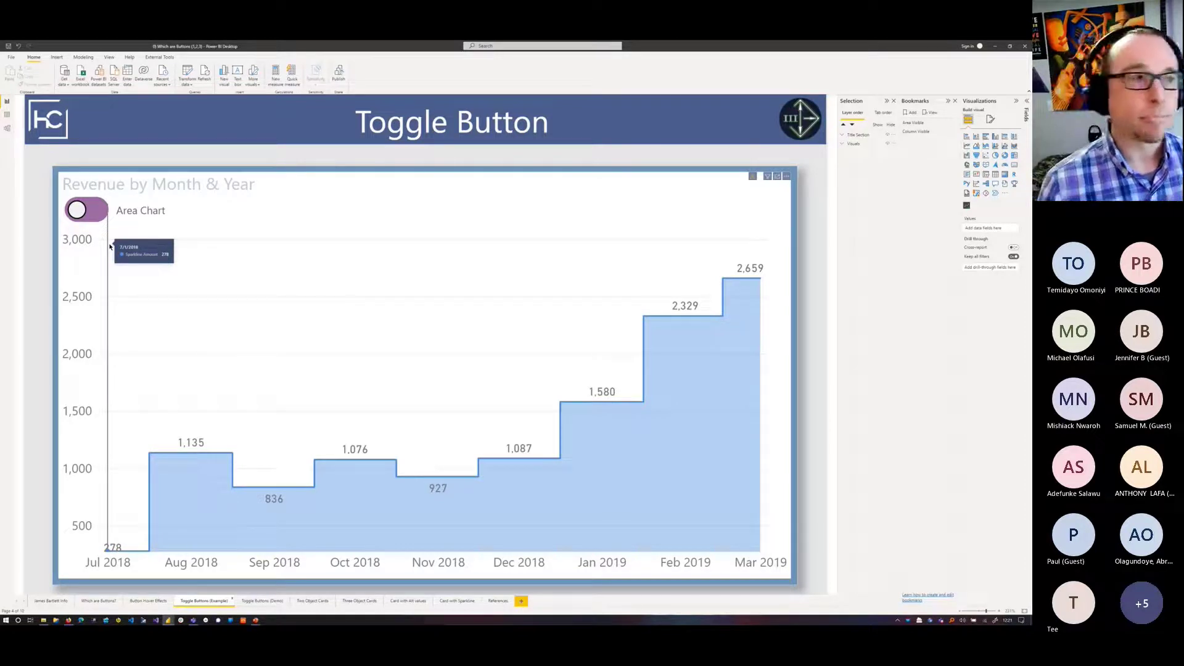
{"action": "left_click", "coordinate": [90, 209]}
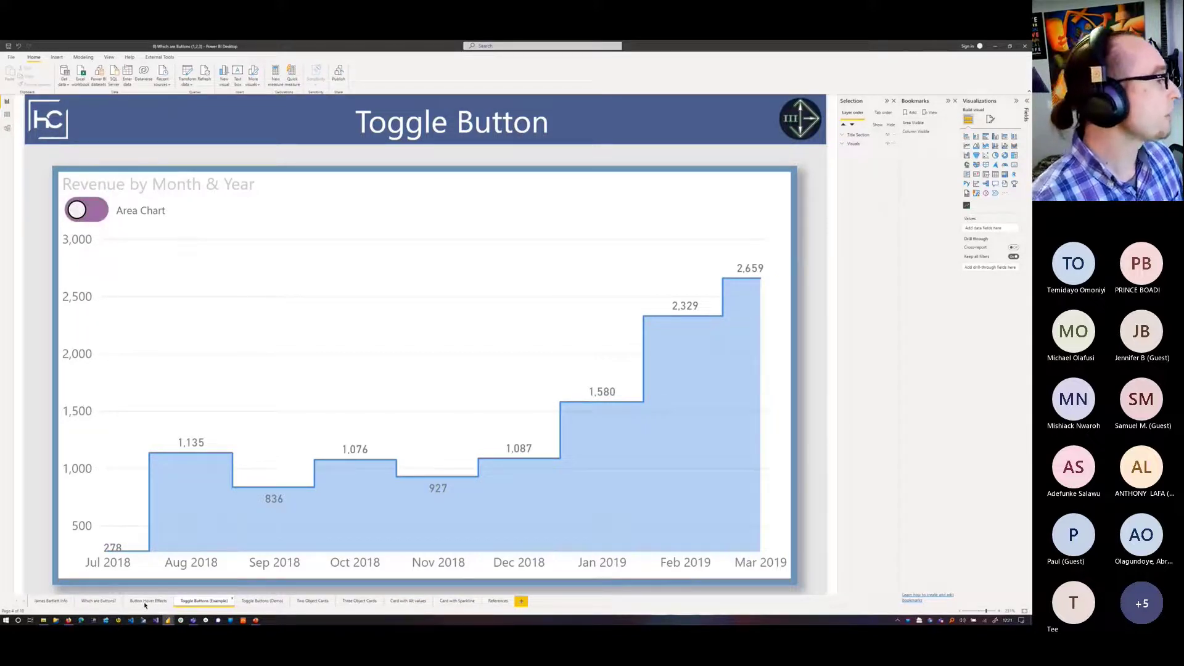
Step: Switch to the Button Page Nav Demo report and open the action settings of the Analytics Page 2 button
{"action": "left_click", "coordinate": [97, 600]}
{"action": "left_click", "coordinate": [209, 602]}
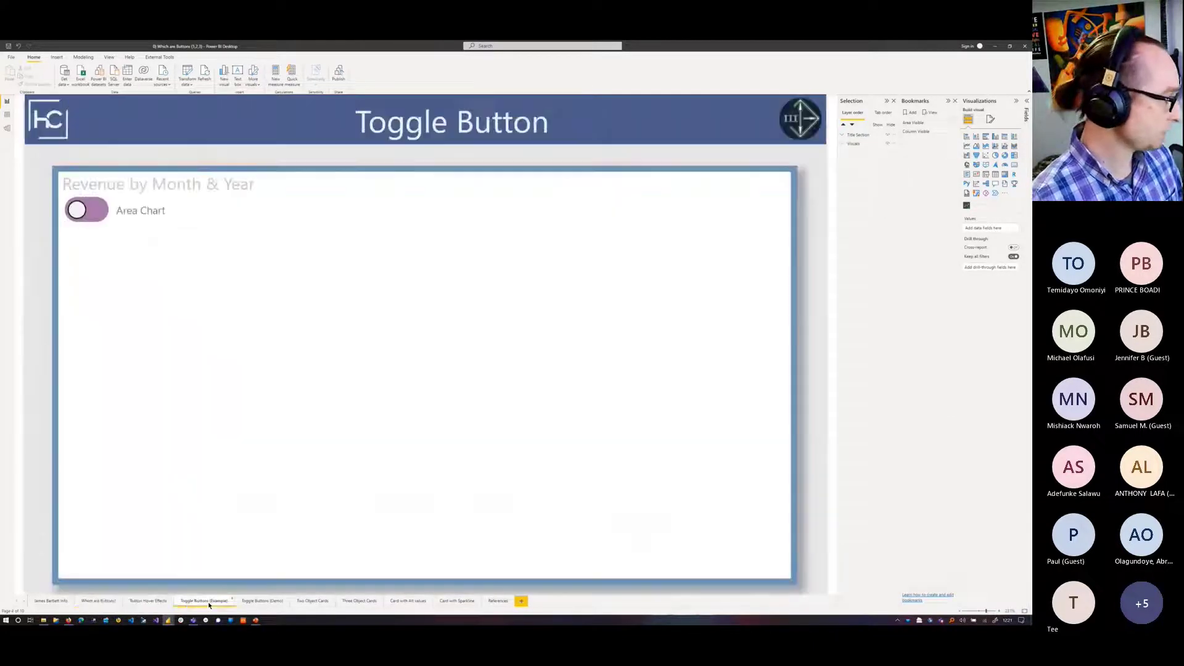
{"action": "key", "text": "alt+Tab"}
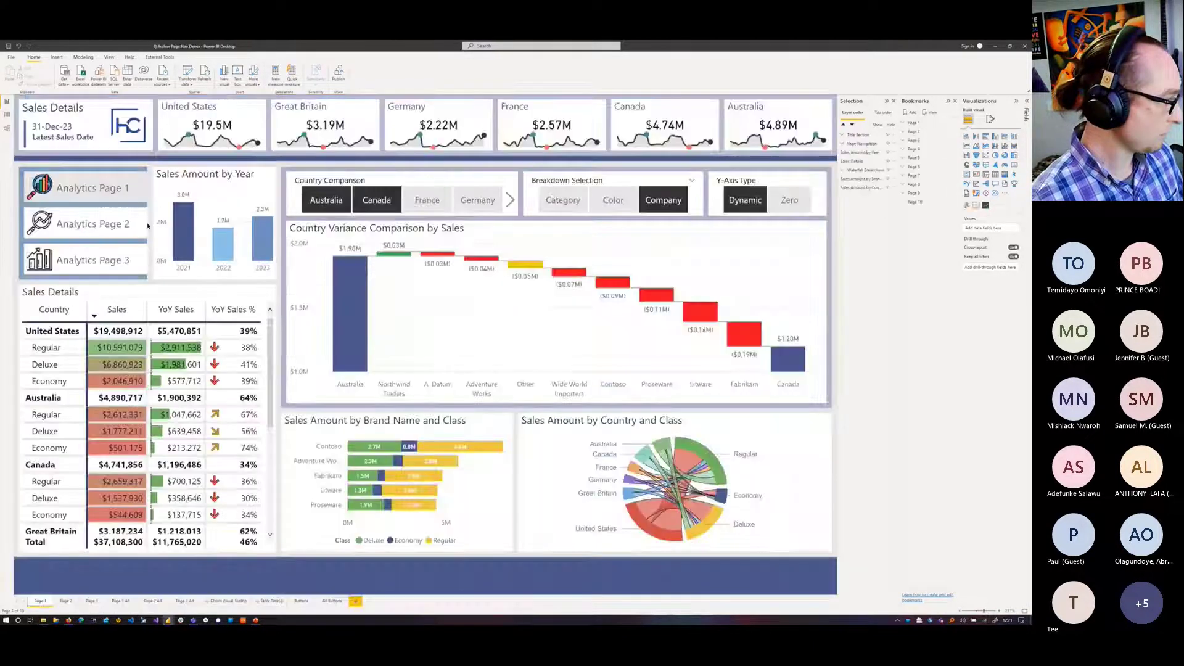
{"action": "left_click", "coordinate": [86, 224]}
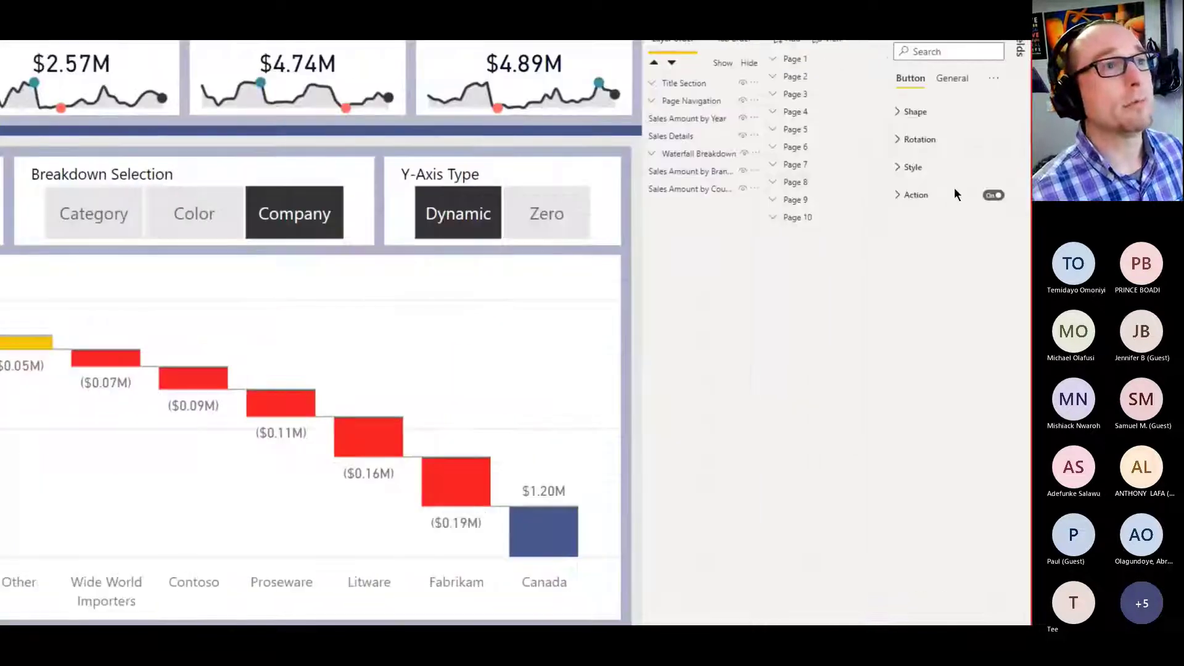
{"action": "left_click", "coordinate": [915, 168]}
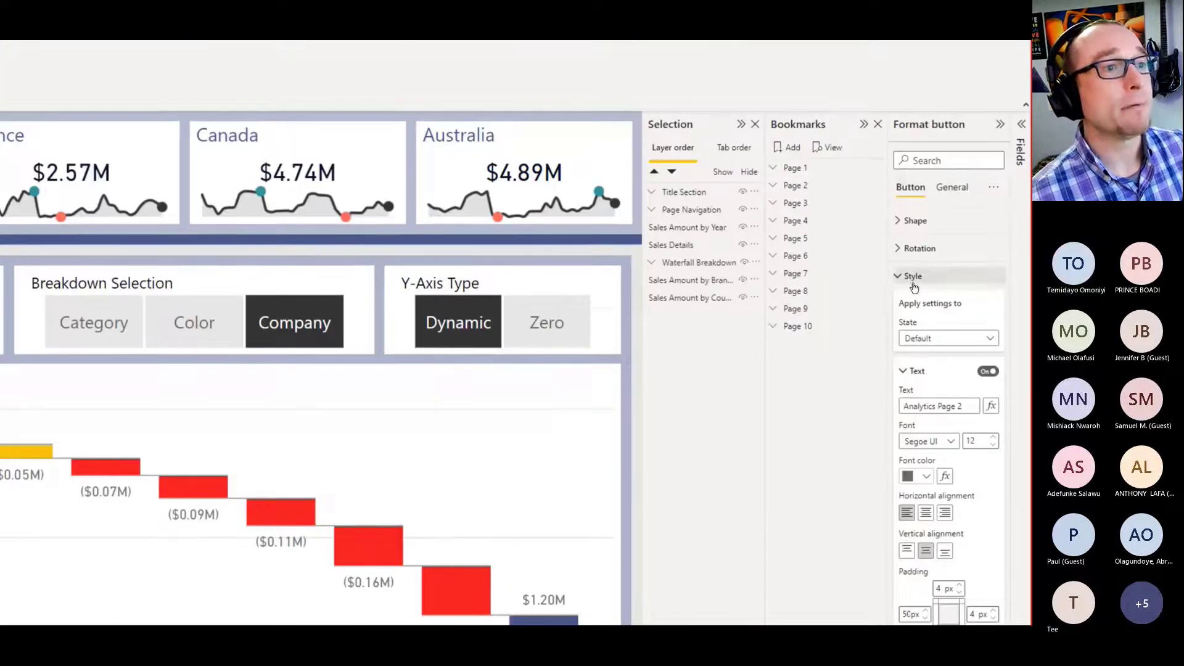
{"action": "left_click", "coordinate": [914, 285]}
{"action": "left_click", "coordinate": [908, 307]}
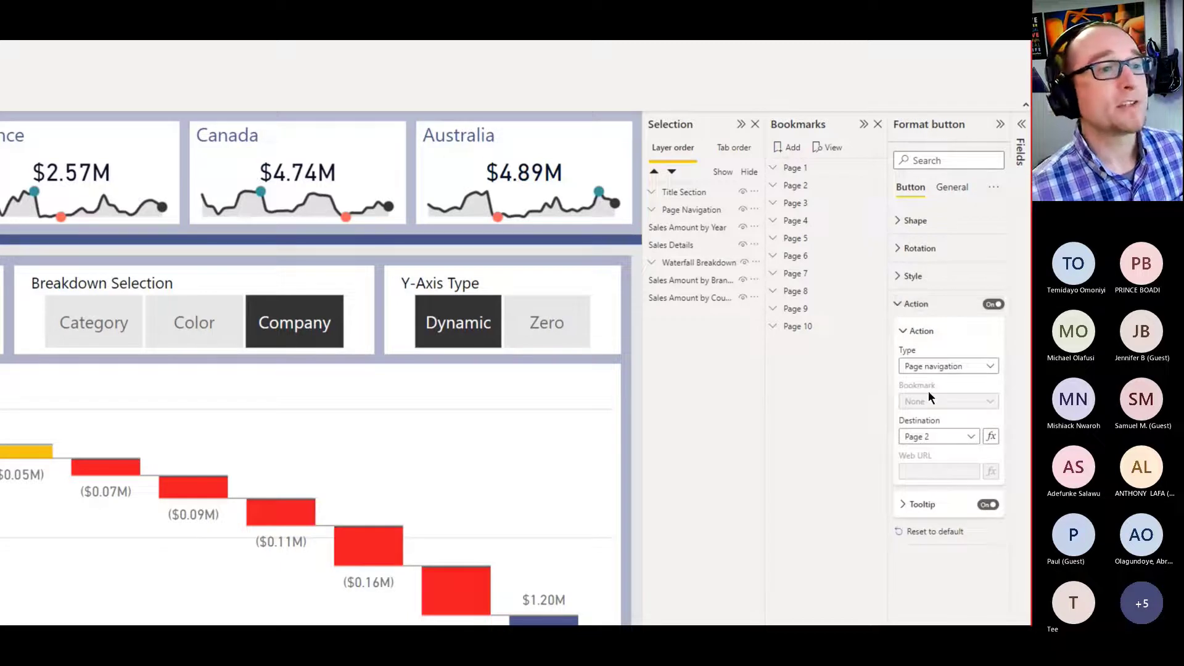
Step: Review the action types and page destinations available for the Analytics Page 2 button, keeping Page navigation as the type
{"action": "left_click", "coordinate": [936, 366]}
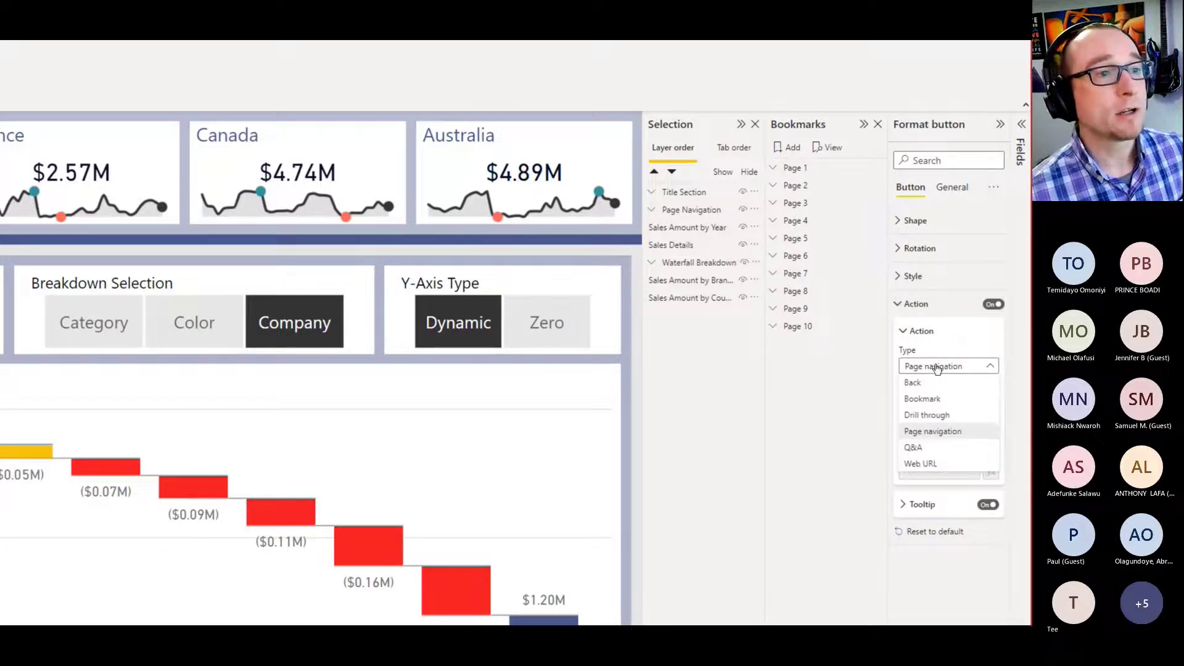
{"action": "left_click", "coordinate": [937, 368]}
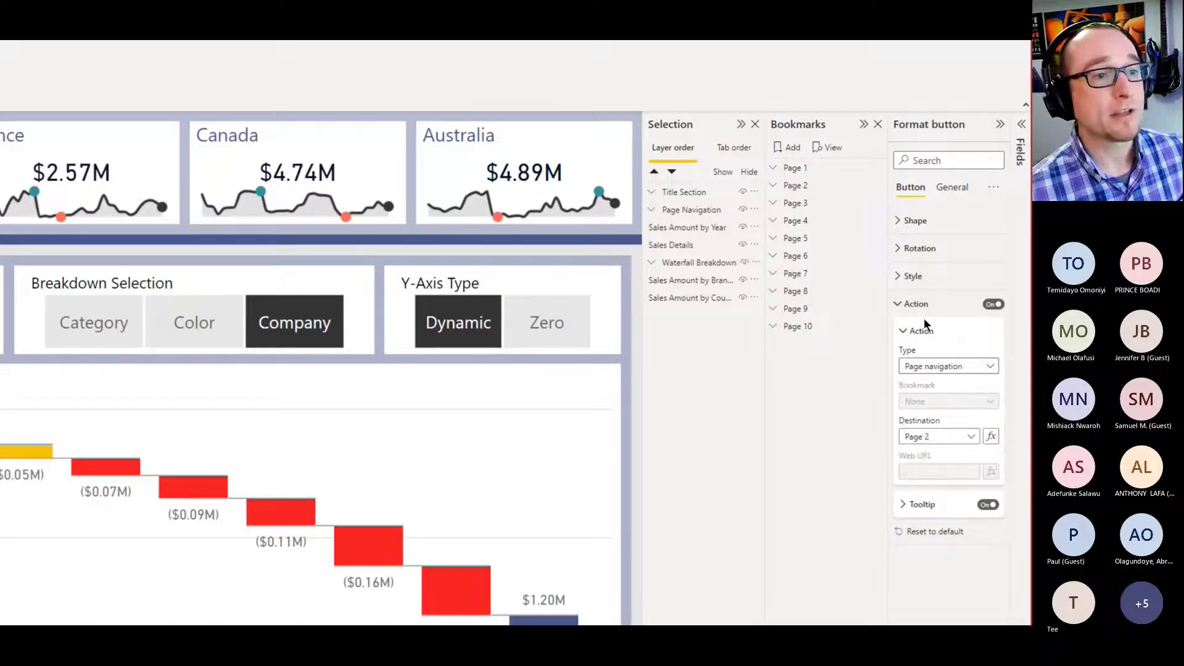
{"action": "left_click", "coordinate": [952, 367]}
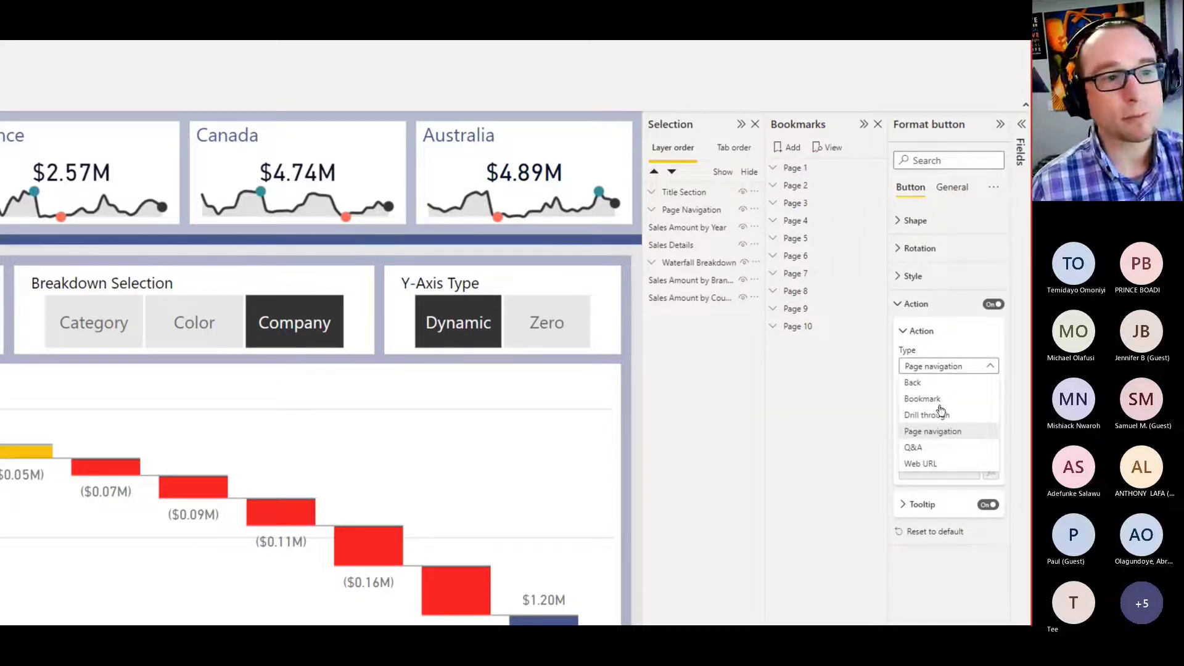
{"action": "left_click", "coordinate": [936, 433]}
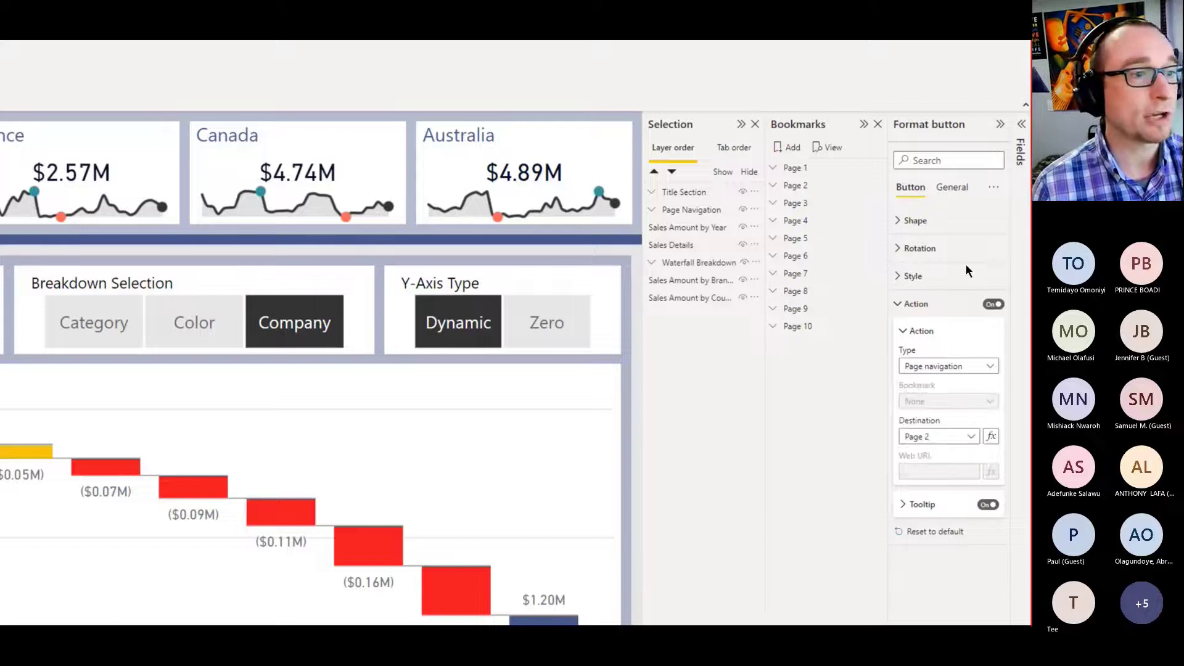
{"action": "left_click", "coordinate": [952, 438]}
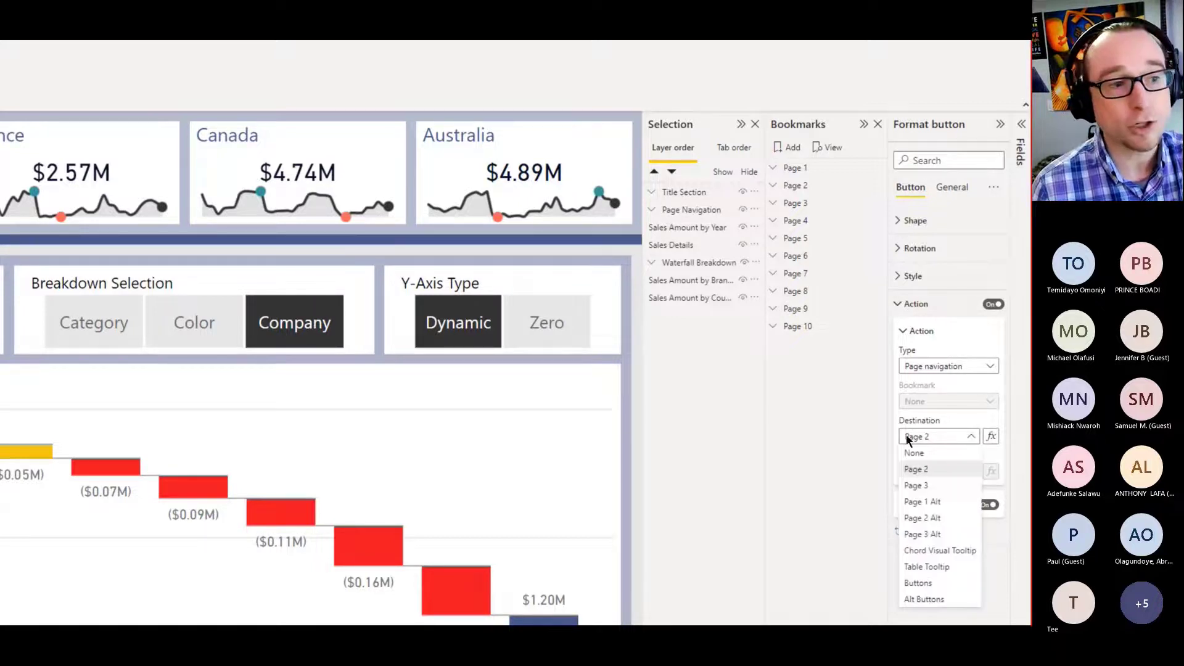
{"action": "left_click", "coordinate": [862, 444]}
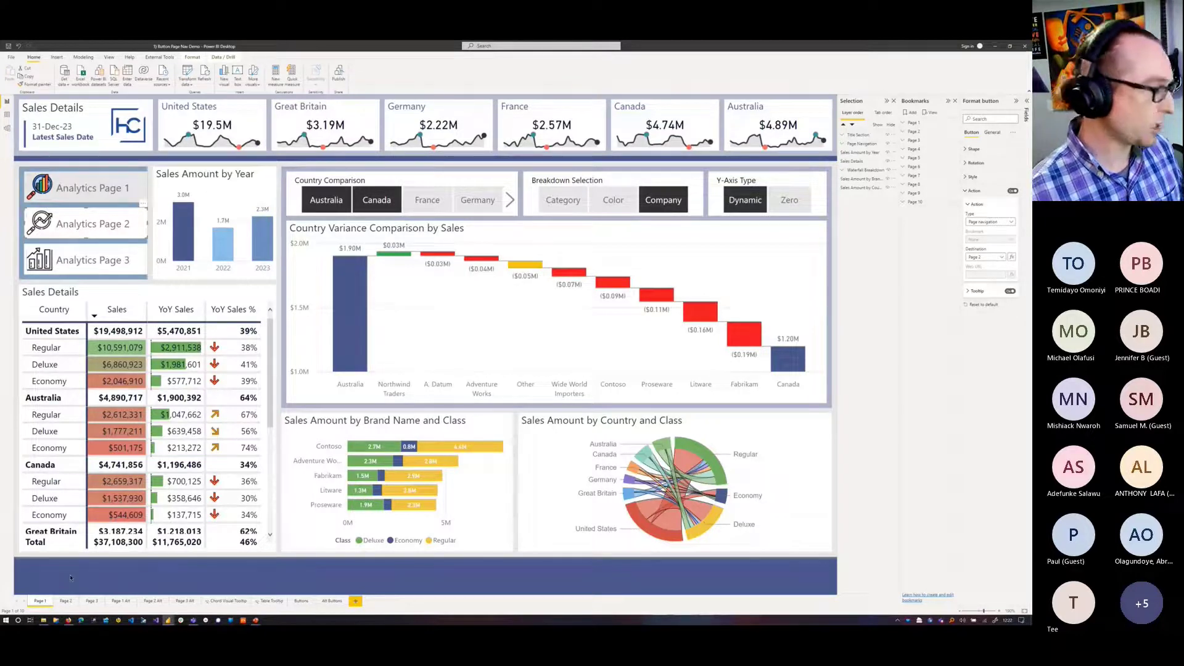
Step: Return to the Which are Buttons report and repeatedly try the toggle that swaps the revenue visual between area and column charts
{"action": "key", "text": "alt+Tab"}
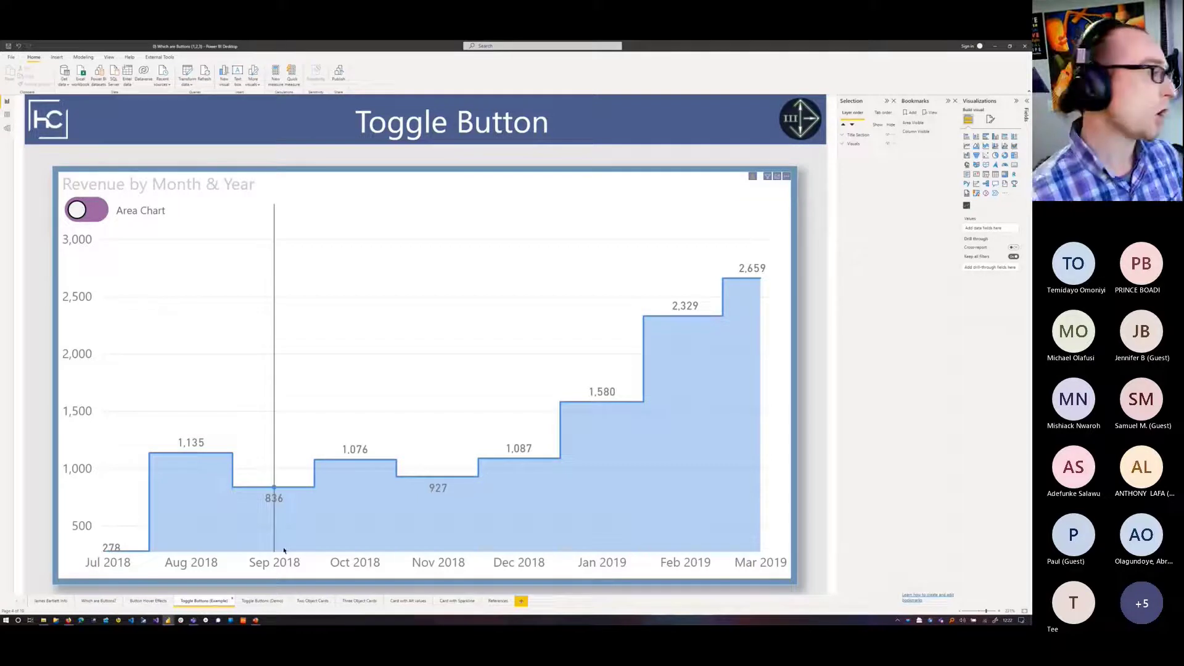
{"action": "left_click", "coordinate": [96, 219]}
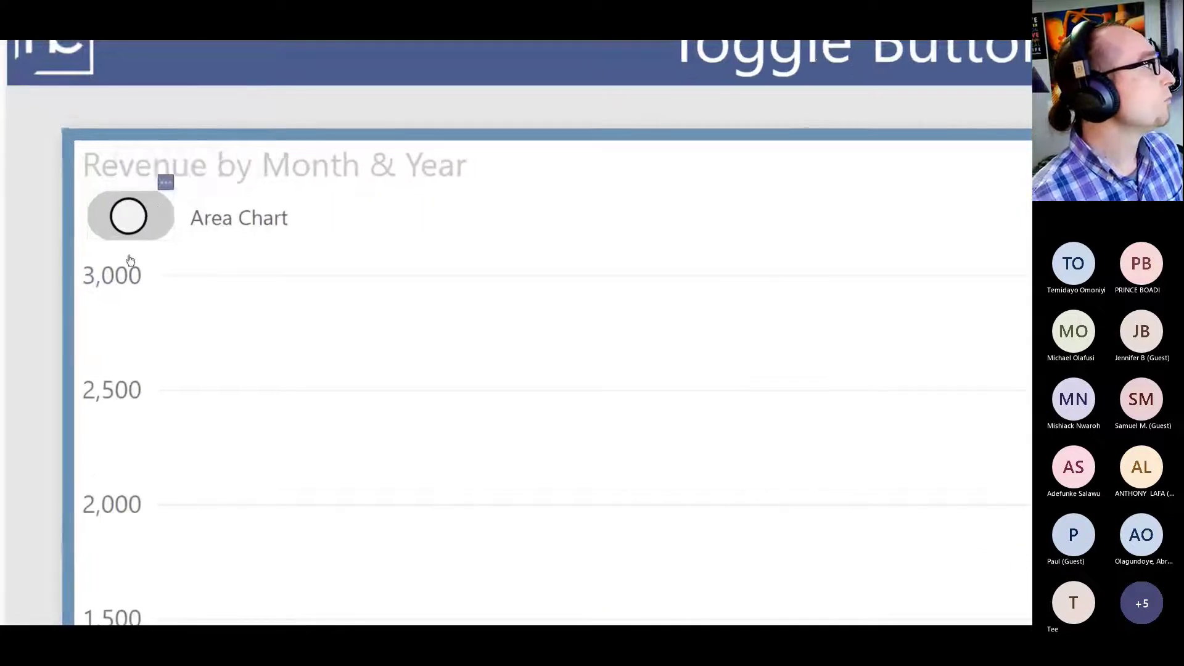
{"action": "left_click", "coordinate": [132, 216], "text": "ctrl"}
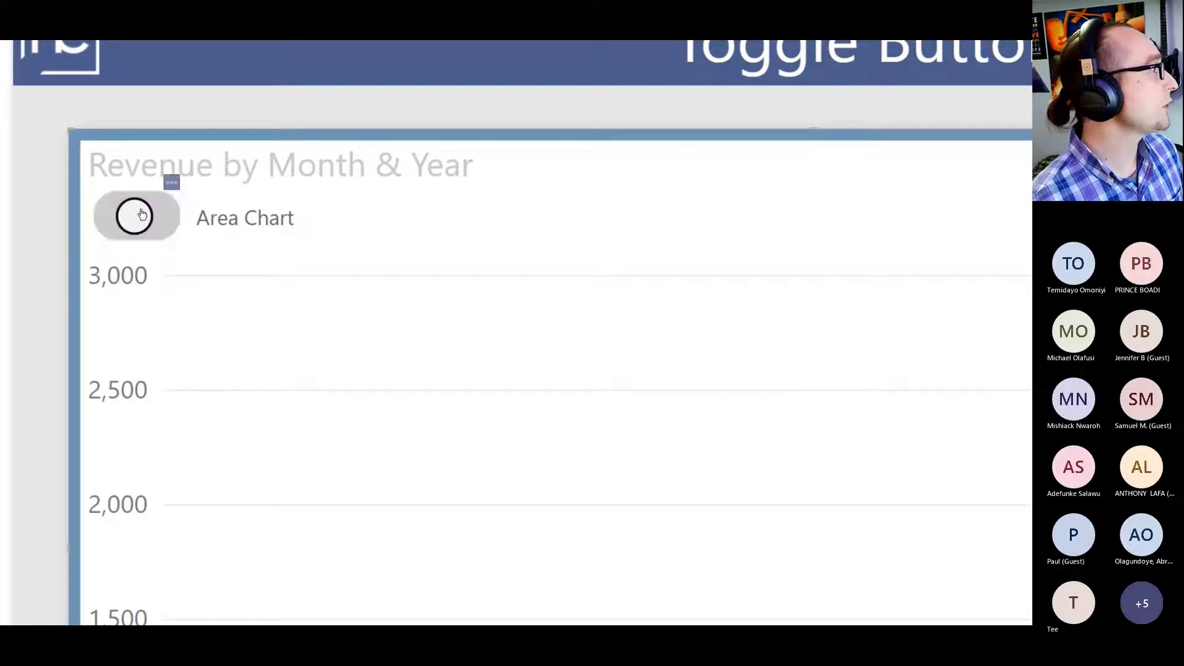
{"action": "left_click", "coordinate": [142, 214], "text": "ctrl"}
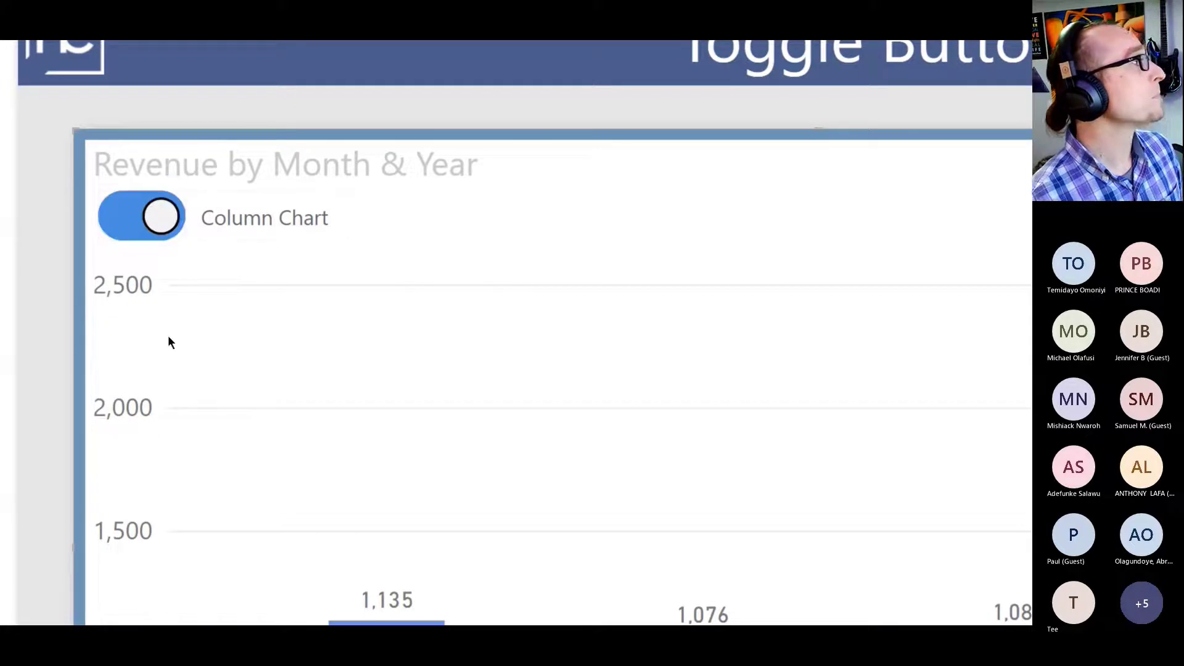
{"action": "left_click", "coordinate": [140, 227], "text": "ctrl"}
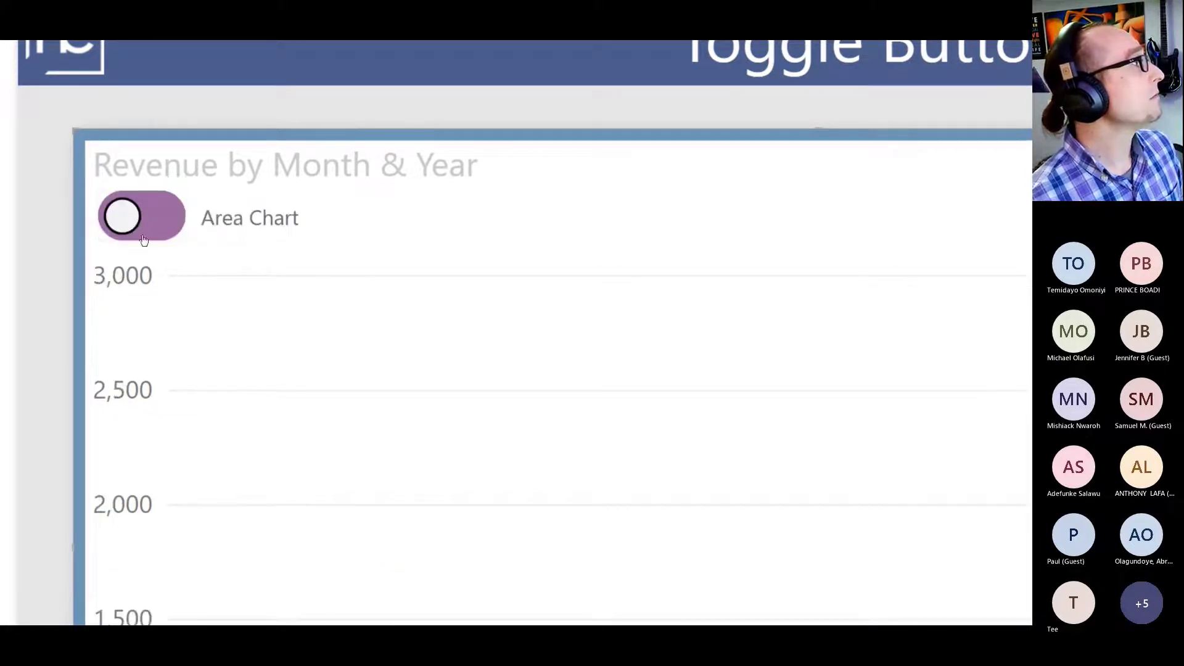
{"action": "left_click", "coordinate": [143, 240], "text": "ctrl"}
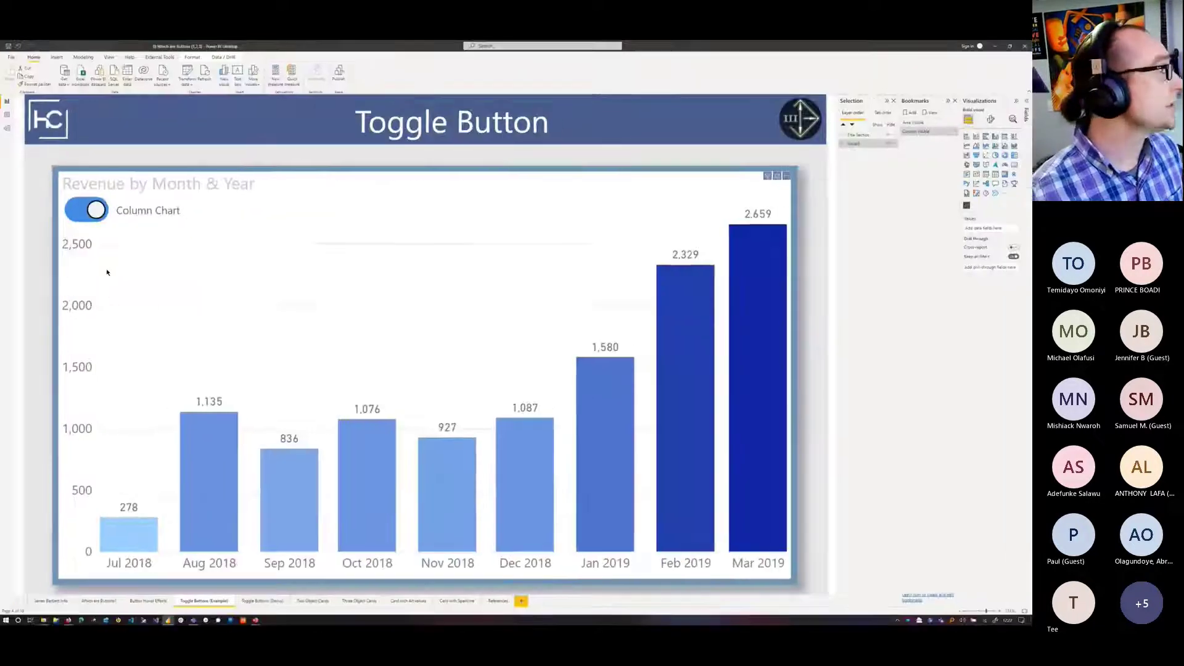
{"action": "left_click", "coordinate": [86, 210], "text": "ctrl"}
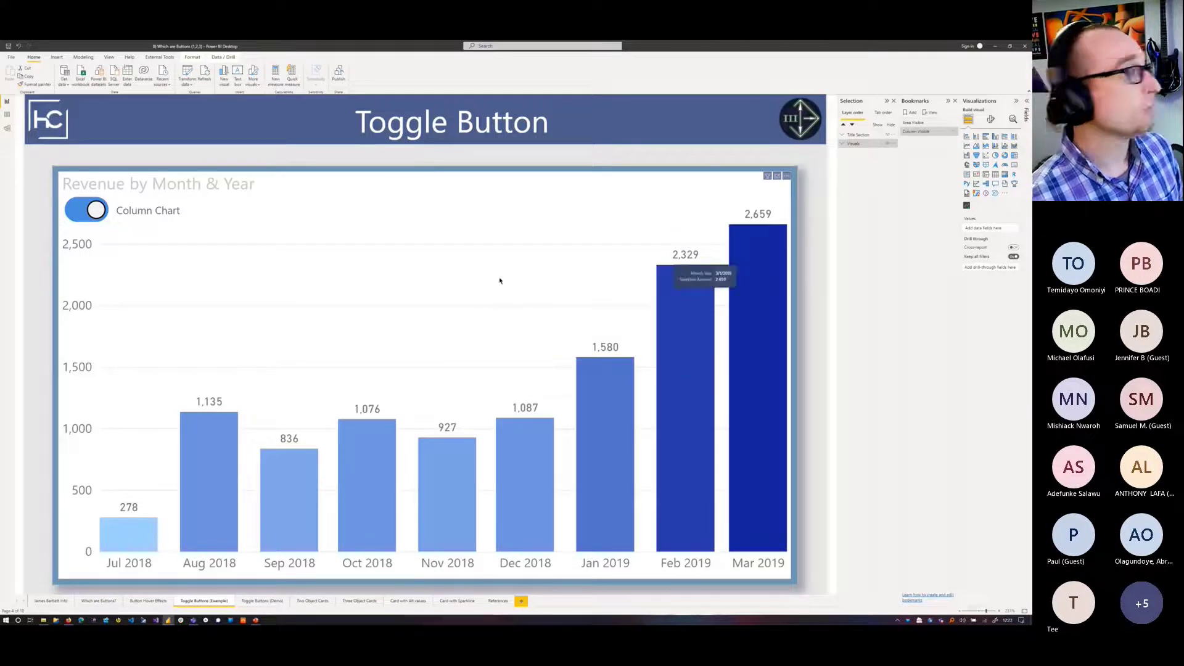
{"action": "left_click", "coordinate": [85, 211], "text": "ctrl"}
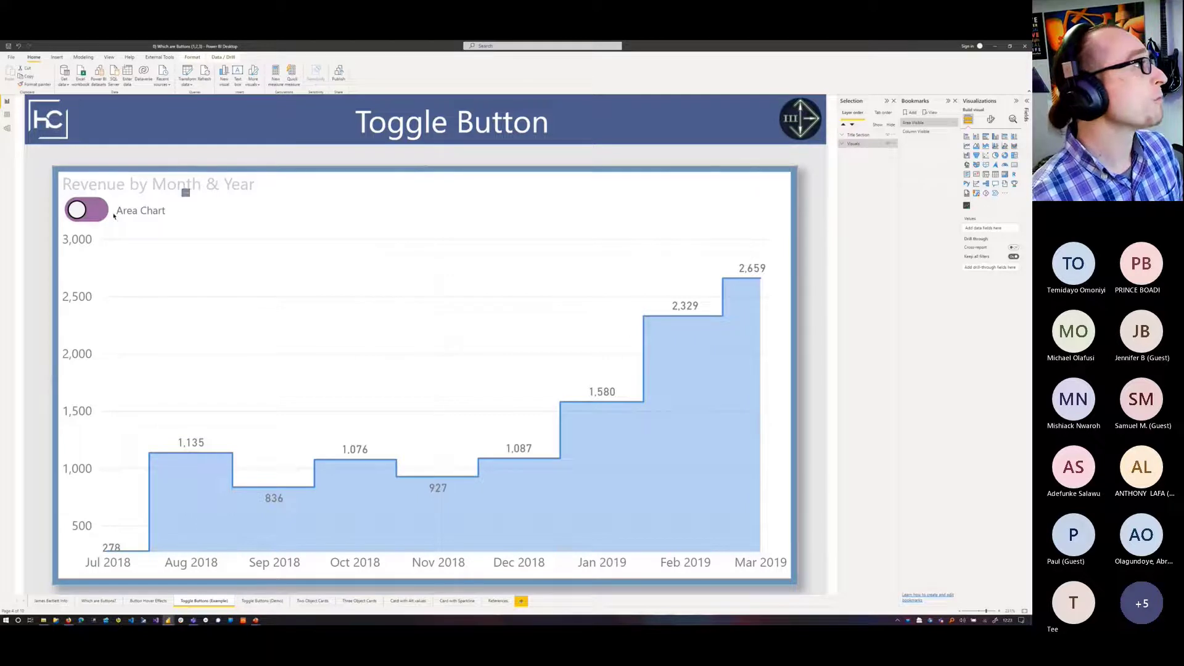
{"action": "left_click", "coordinate": [93, 209], "text": "ctrl"}
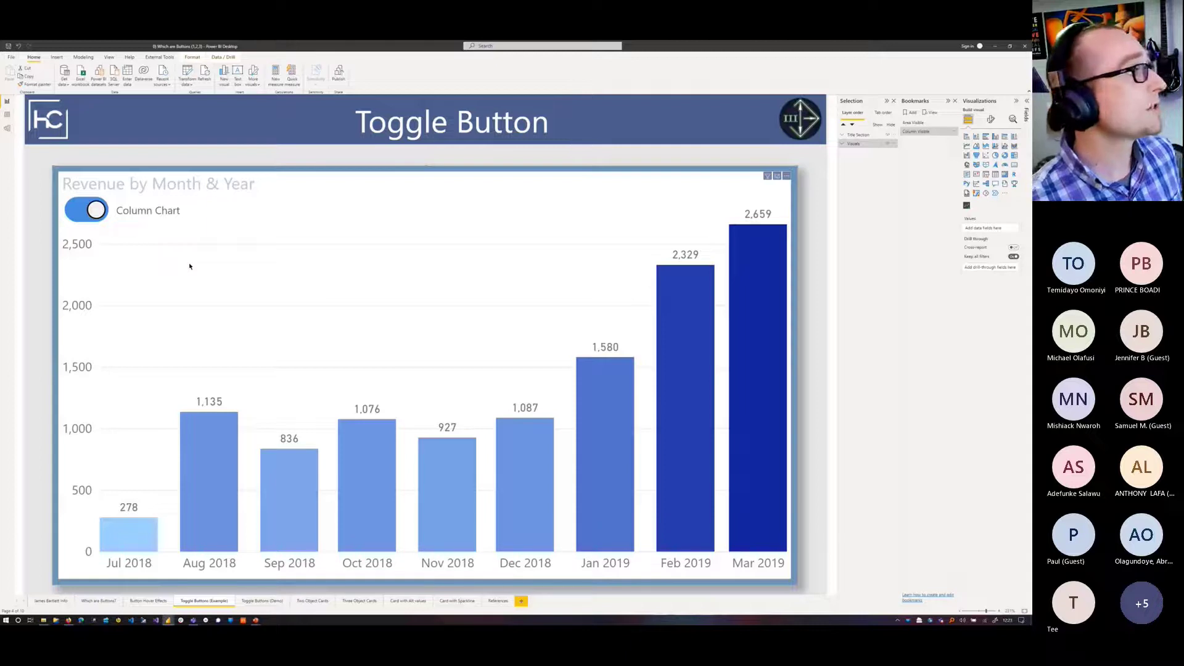
{"action": "left_click", "coordinate": [103, 219], "text": "ctrl"}
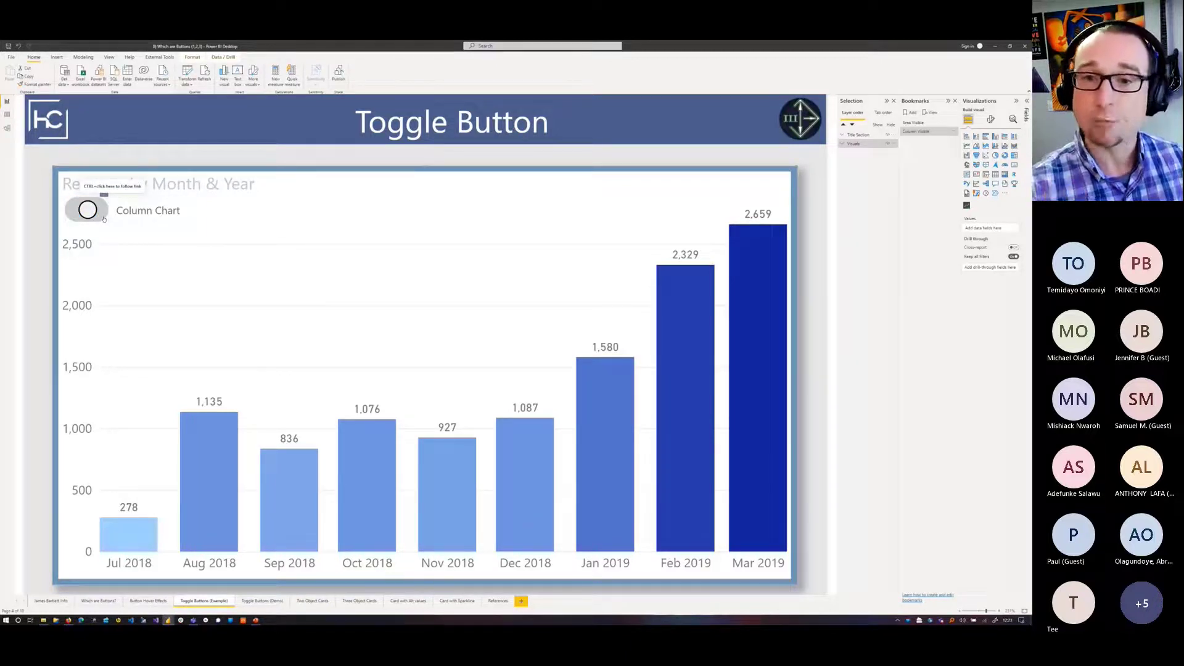
{"action": "left_click", "coordinate": [103, 219], "text": "ctrl"}
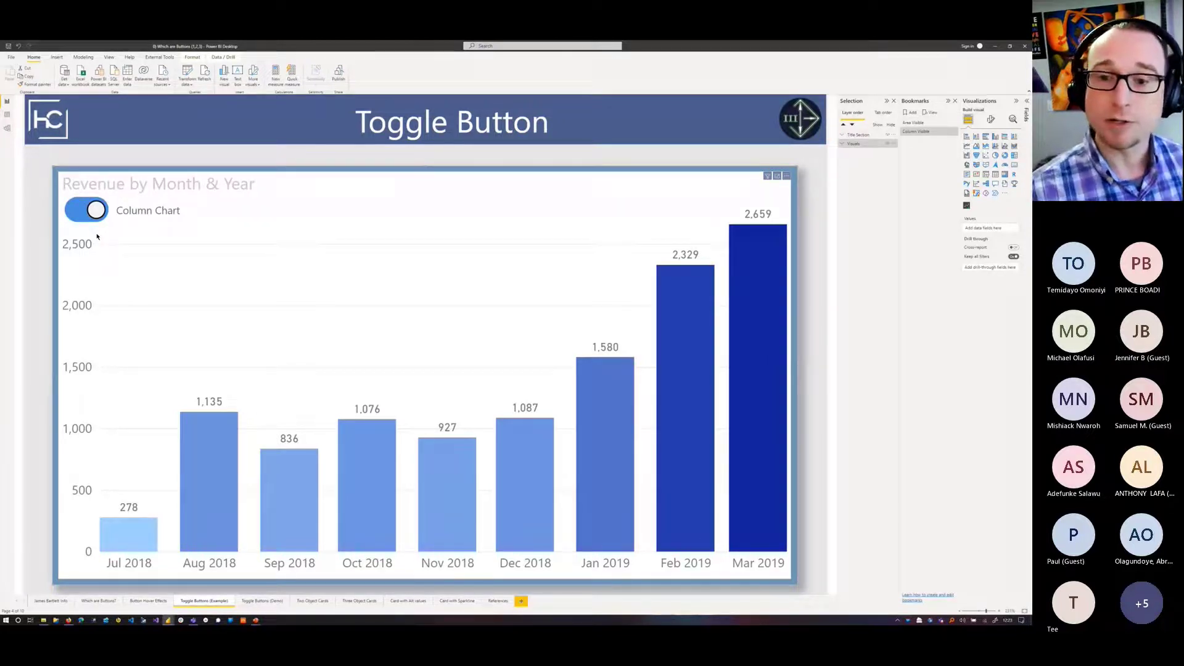
{"action": "left_click", "coordinate": [96, 213], "text": "ctrl"}
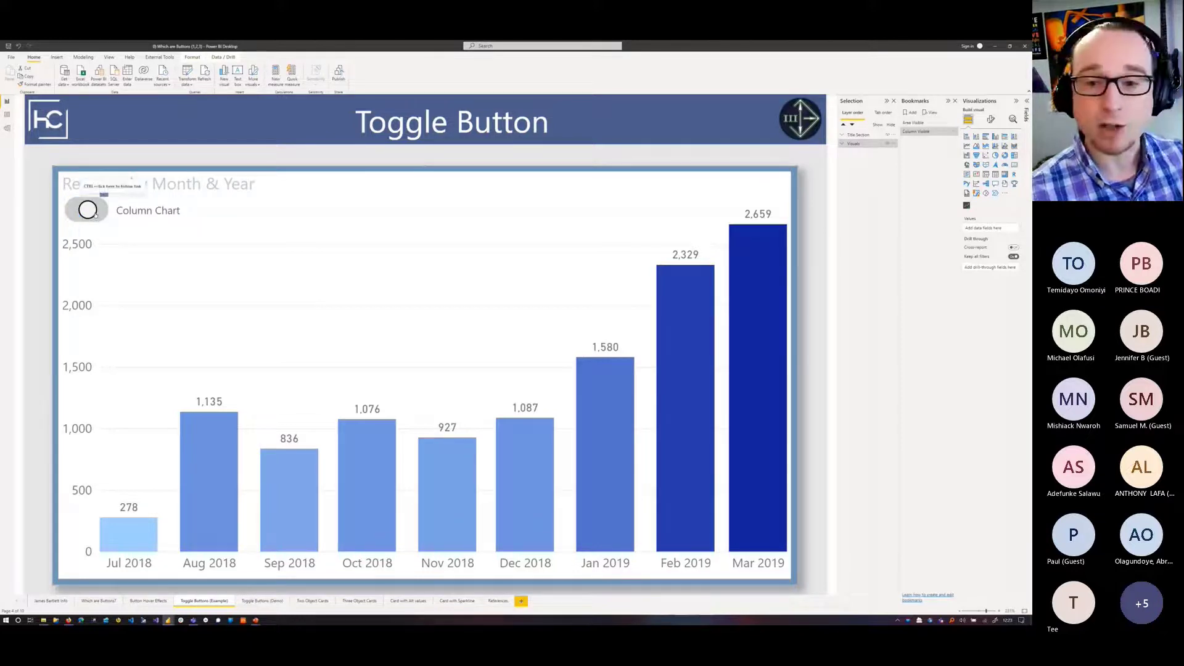
{"action": "left_click", "coordinate": [99, 210], "text": "ctrl"}
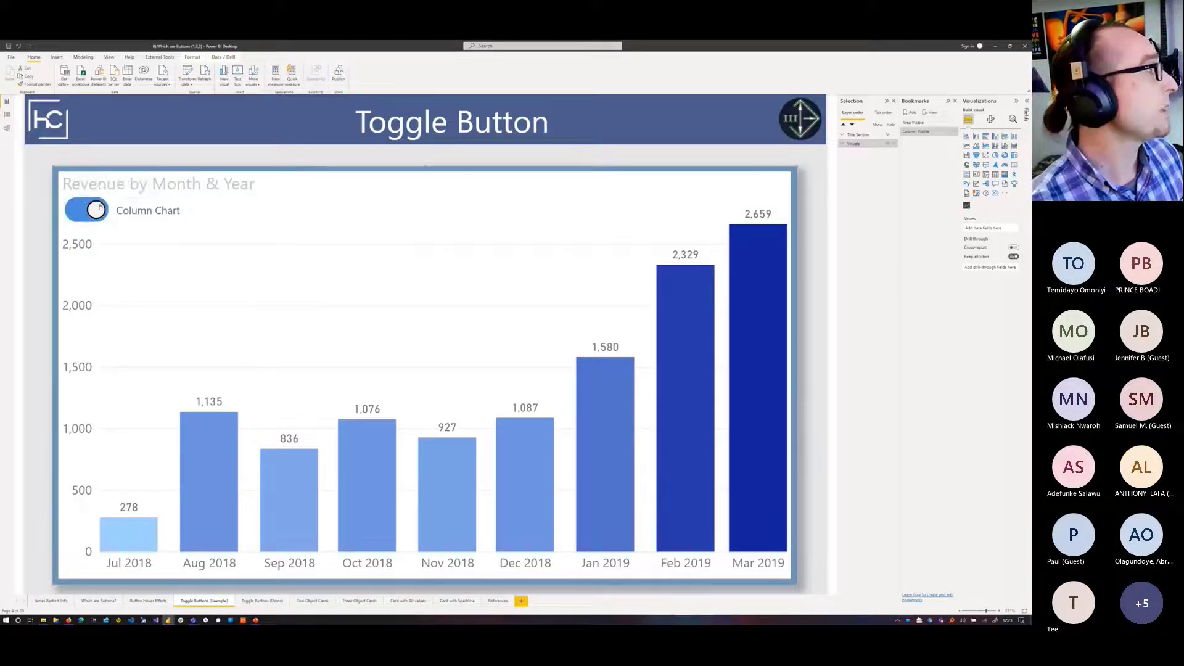
{"action": "left_click", "coordinate": [98, 210], "text": "ctrl"}
Step: Select the Column Chart toggle button within its group and examine its Bookmark action and the other available action types
{"action": "left_click", "coordinate": [87, 213]}
{"action": "left_click", "coordinate": [82, 214], "text": "ctrl"}
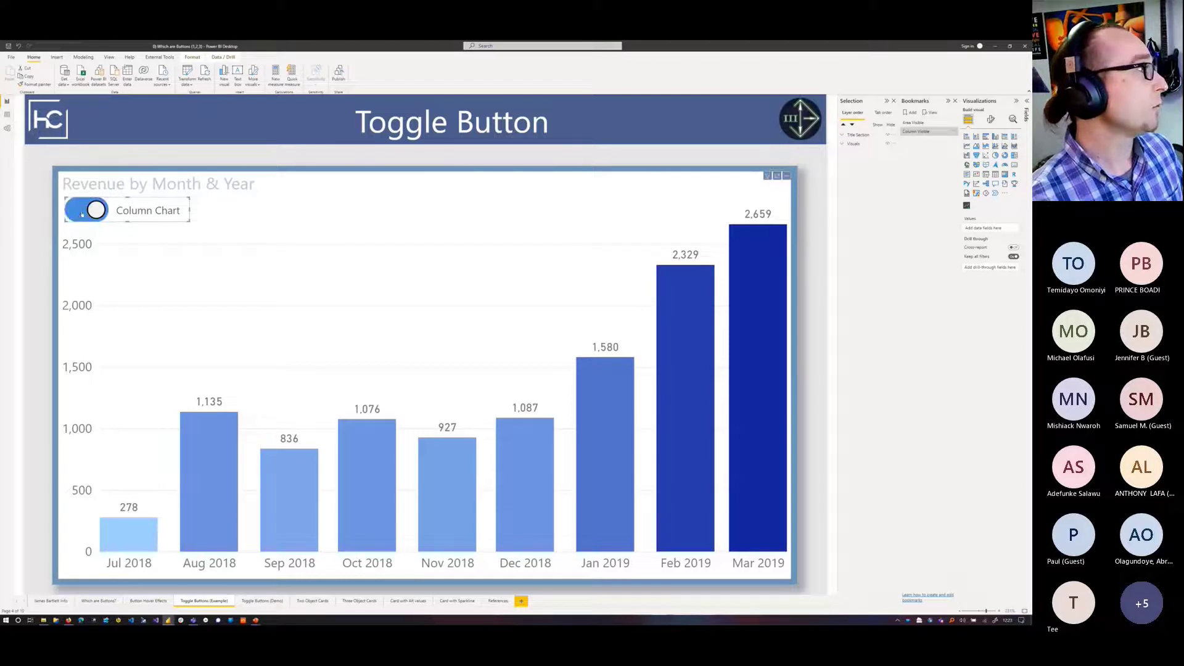
{"action": "left_click", "coordinate": [82, 214]}
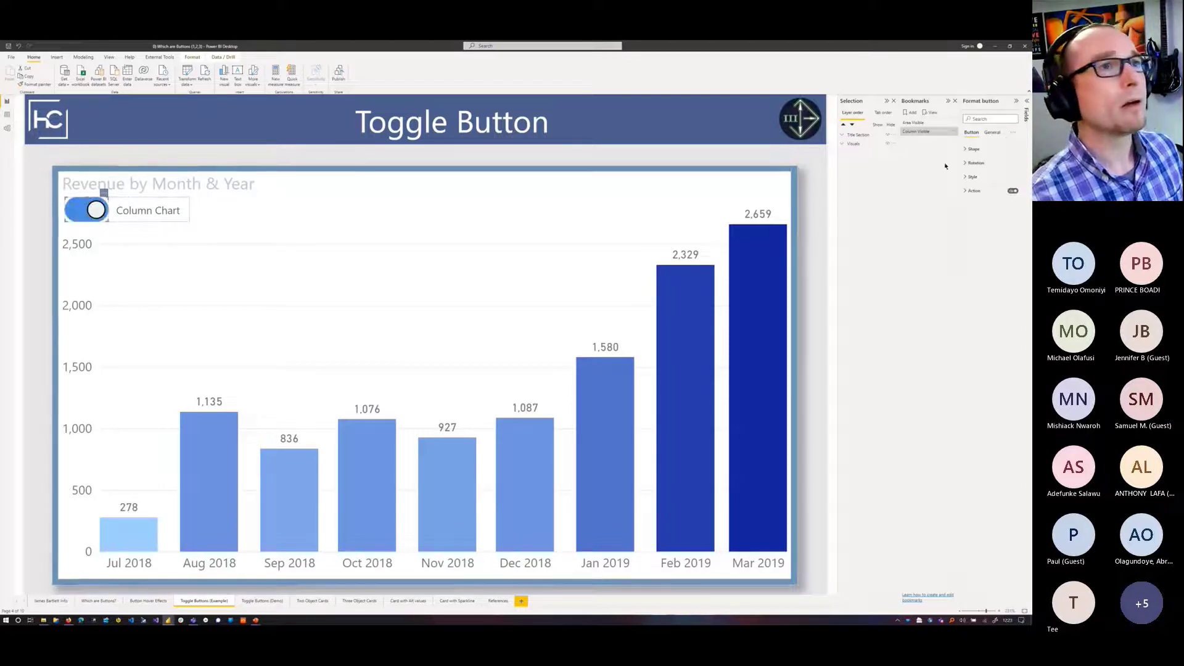
{"action": "left_click", "coordinate": [974, 190]}
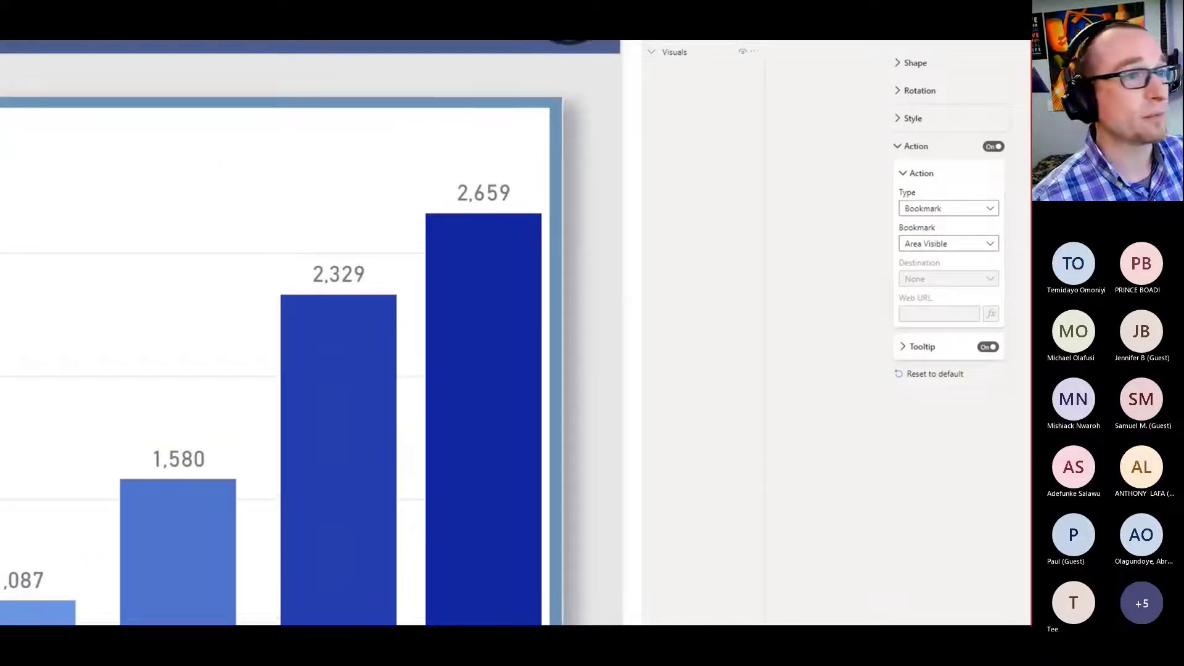
{"action": "left_click", "coordinate": [991, 209]}
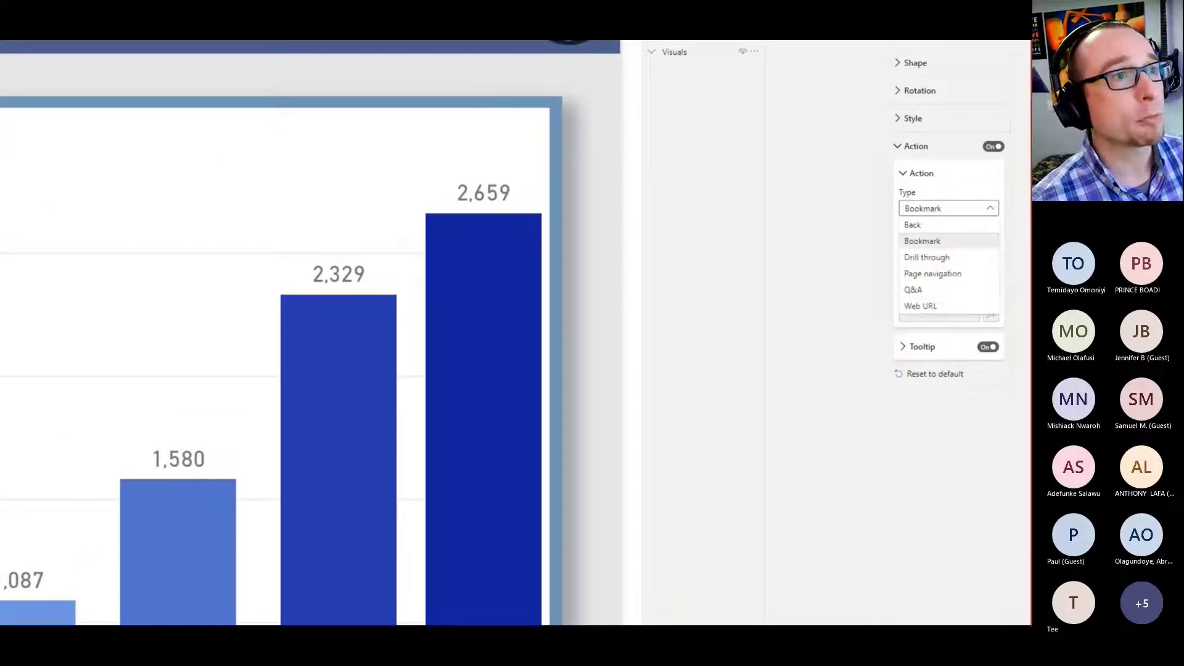
{"action": "left_click", "coordinate": [992, 207]}
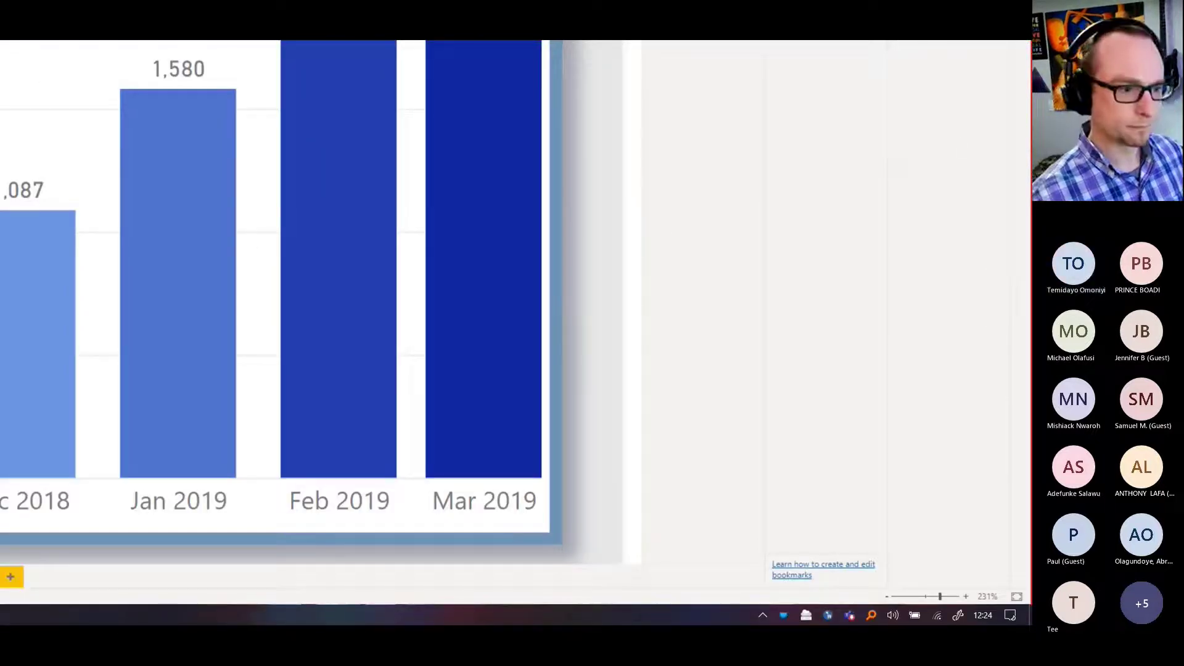
Step: Exit the screen zoom and drawing utility running in the background
{"action": "left_click", "coordinate": [763, 616]}
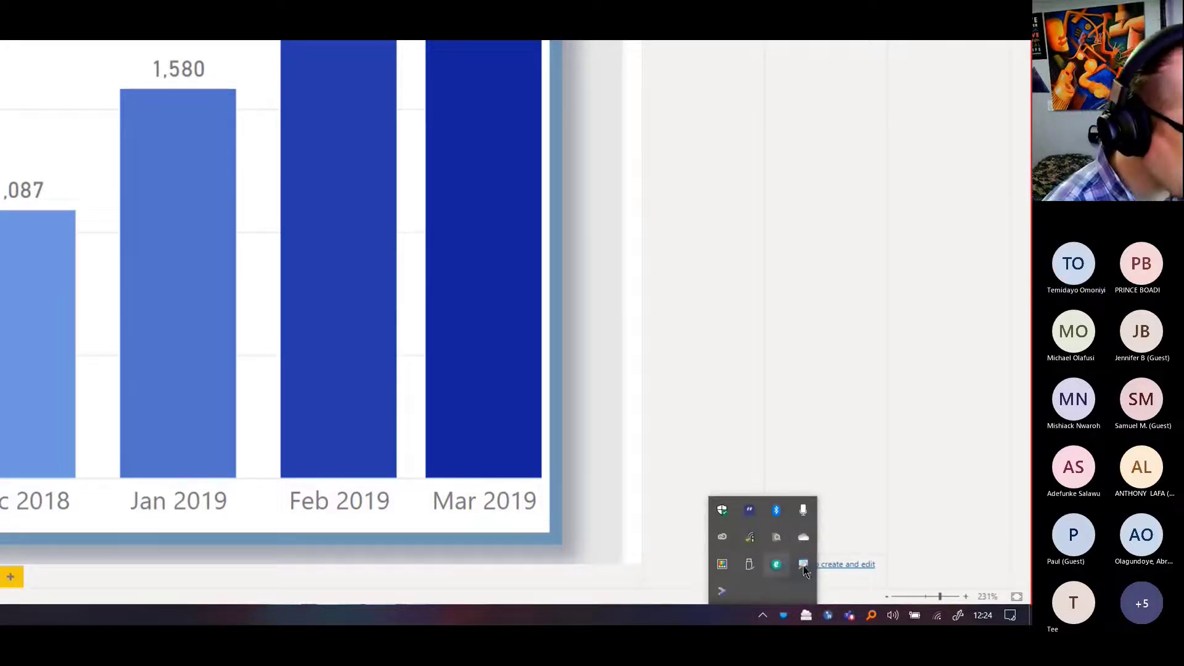
{"action": "right_click", "coordinate": [803, 565]}
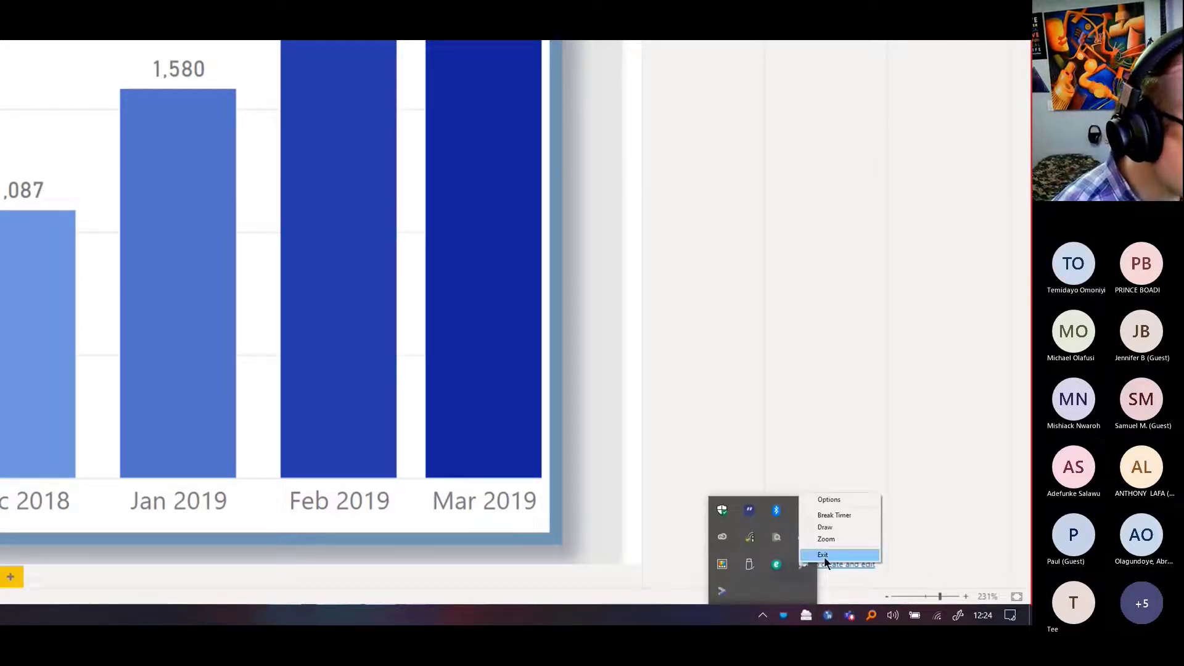
{"action": "left_click", "coordinate": [825, 558]}
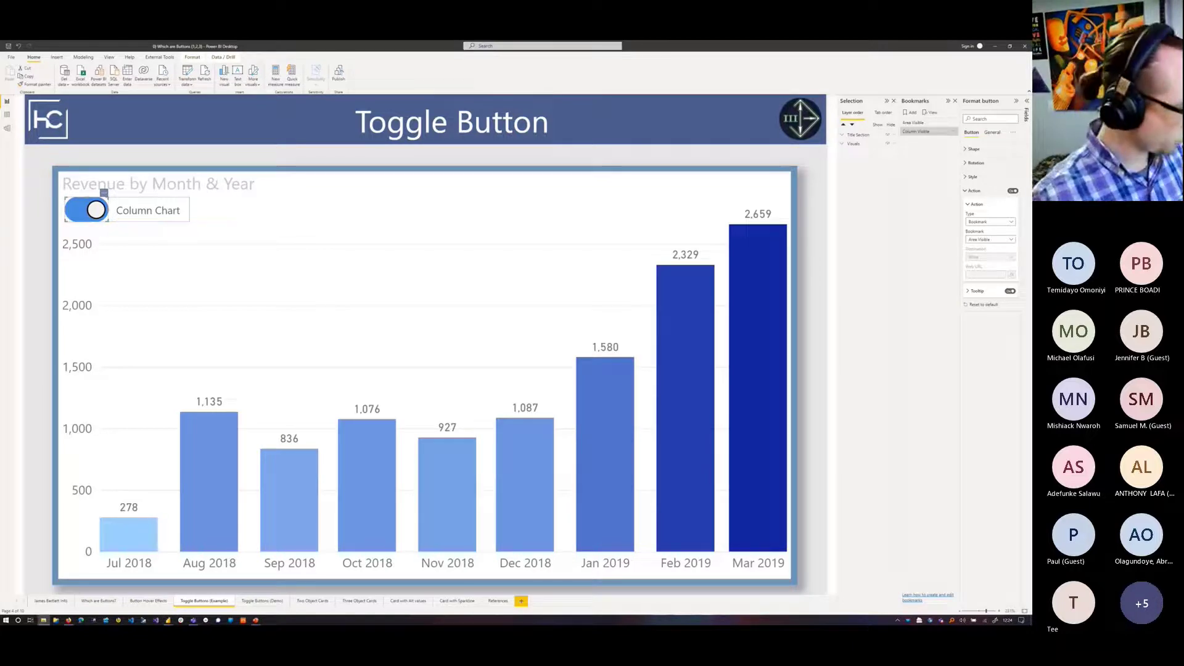
Step: Look through the open Animated Buttons and Focus Mode Icon reports and bring up the Button Page Nav Demo report
{"action": "key", "text": "alt+Tab"}
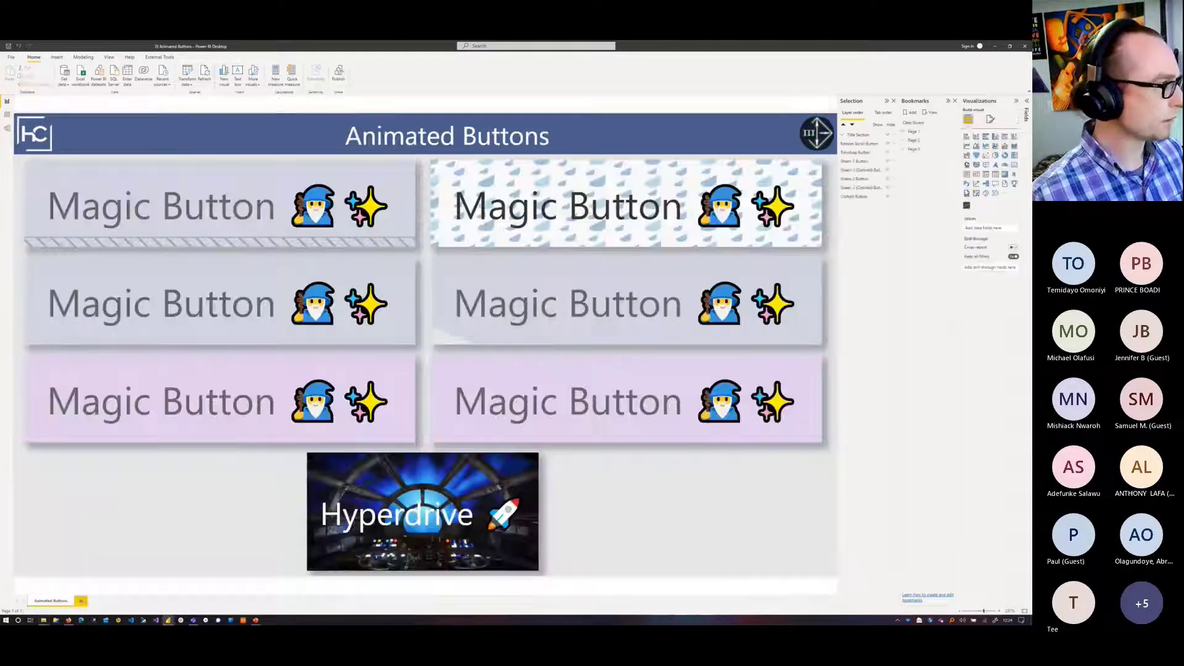
{"action": "key", "text": "alt+Tab"}
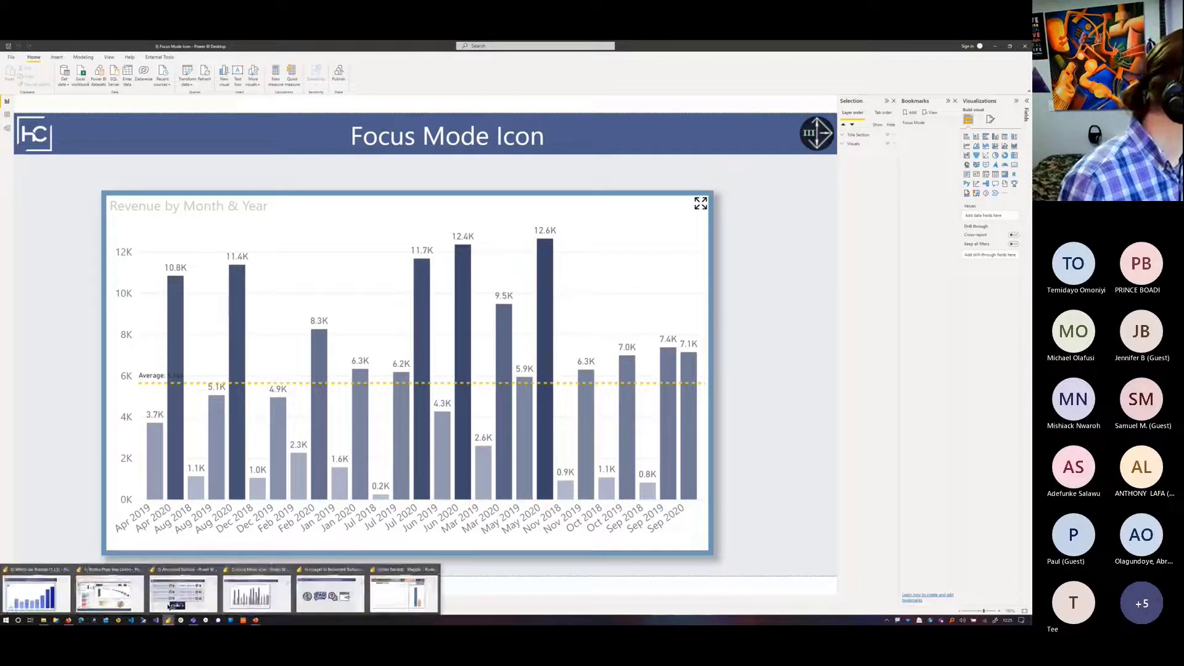
{"action": "mouse_move", "coordinate": [171, 620]}
{"action": "left_click", "coordinate": [127, 600]}
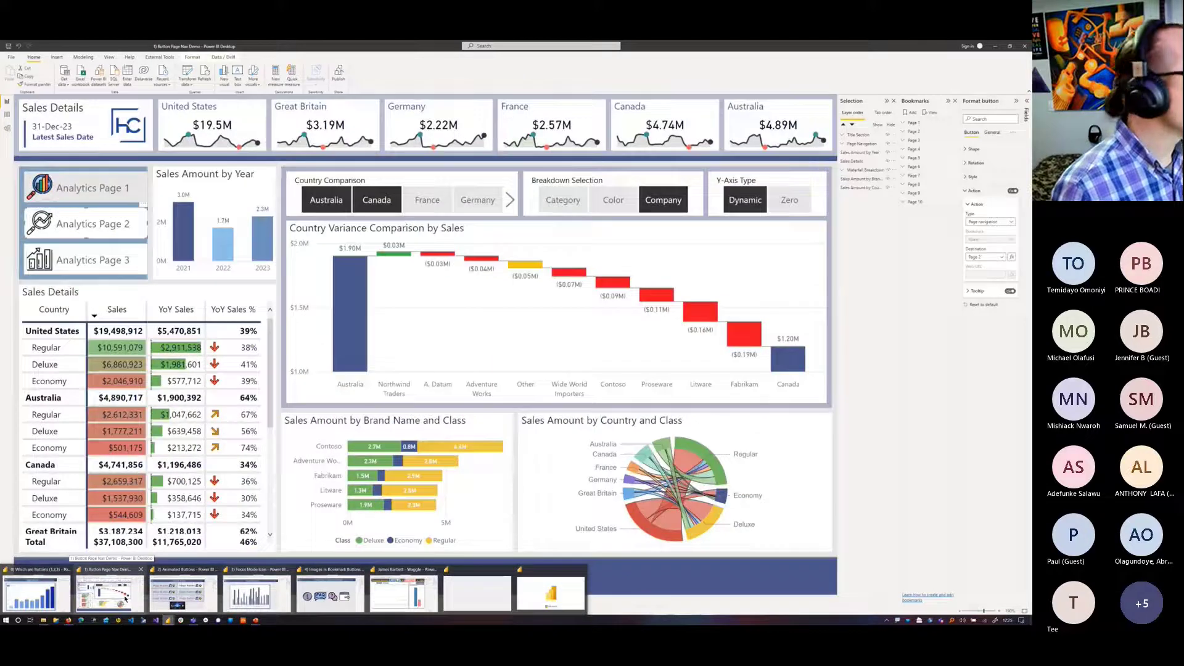
Step: Dismiss the start screens and close the extra blank Untitled report windows along with the remaining loading window
{"action": "mouse_move", "coordinate": [161, 595]}
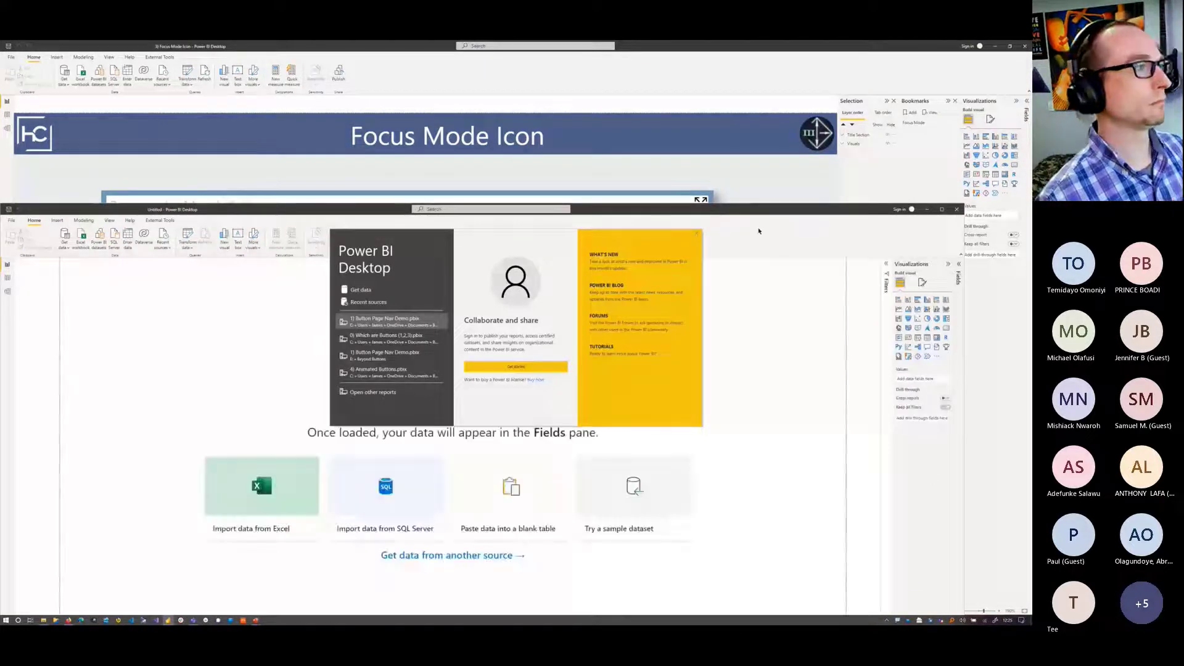
{"action": "left_click", "coordinate": [696, 234]}
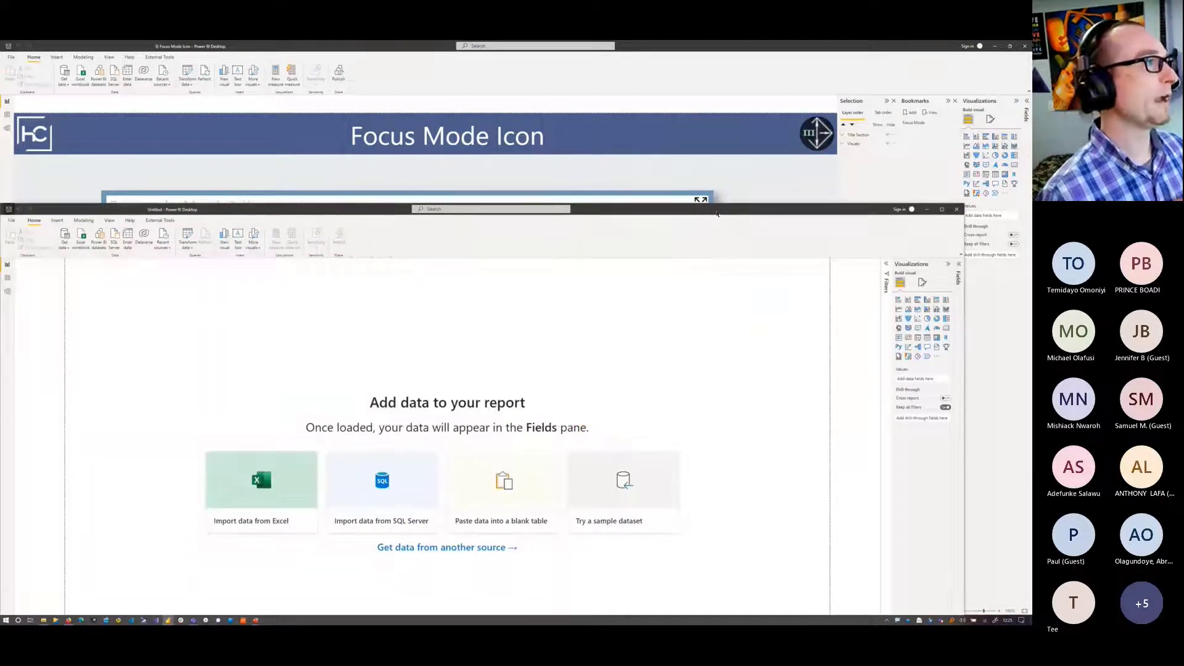
{"action": "left_click_drag", "start_coordinate": [696, 209], "coordinate": [711, 174]}
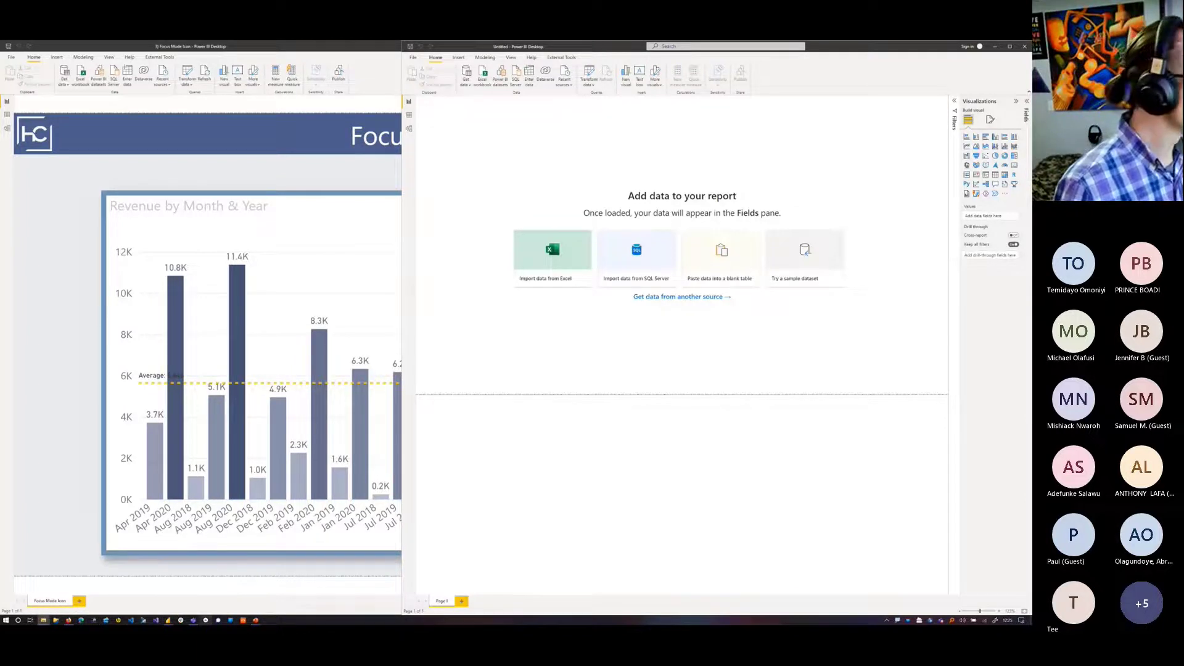
{"action": "mouse_move", "coordinate": [167, 620]}
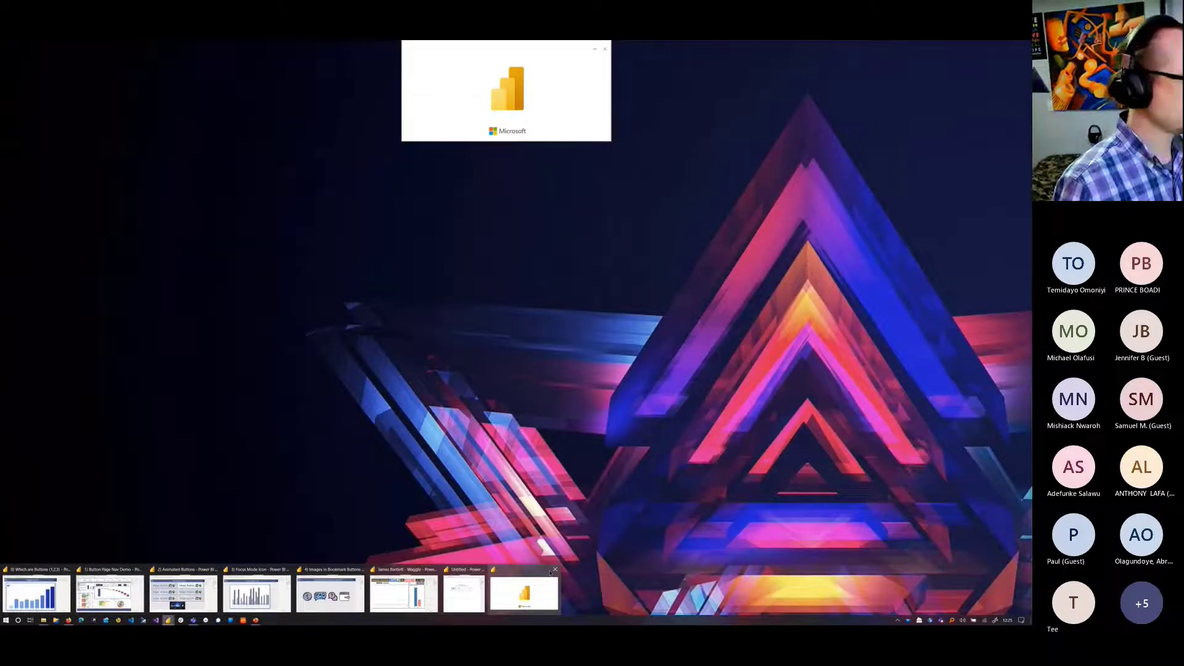
{"action": "left_click", "coordinate": [555, 569]}
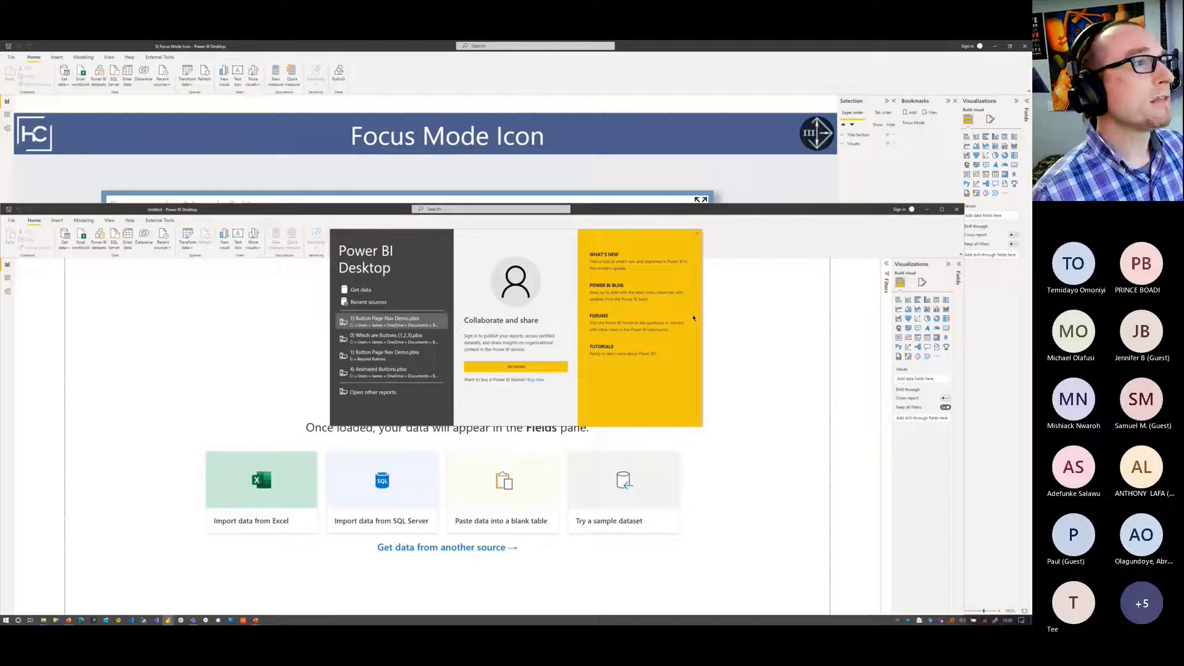
{"action": "left_click", "coordinate": [697, 233]}
{"action": "left_click", "coordinate": [956, 209]}
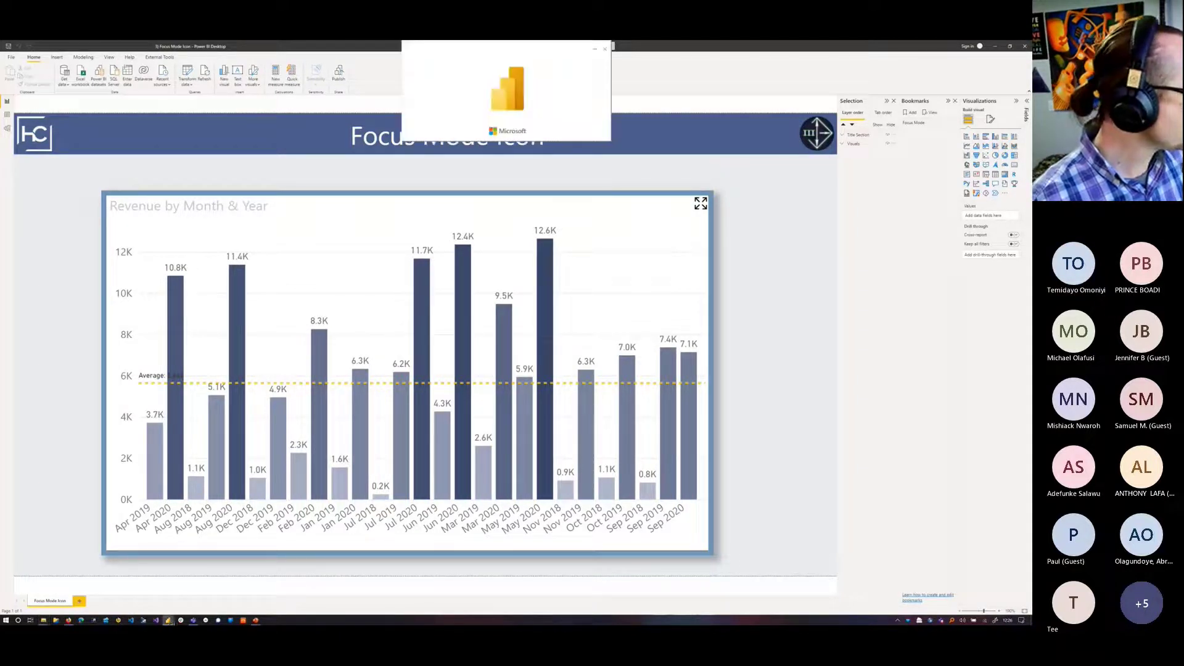
{"action": "left_click", "coordinate": [605, 48]}
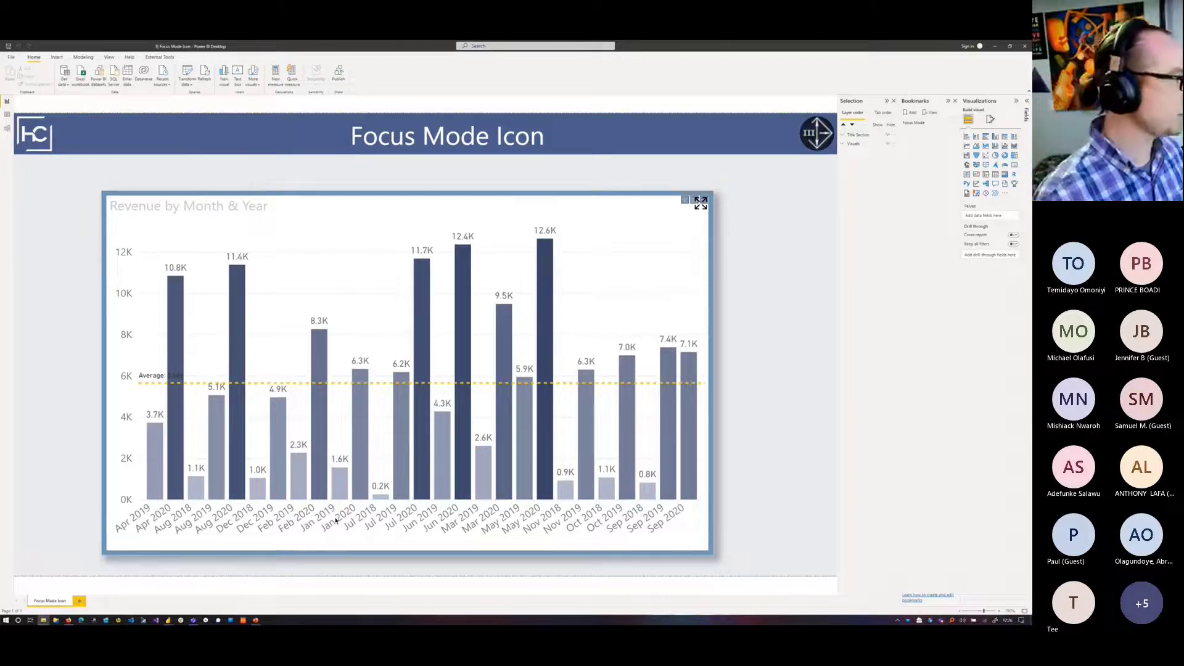
Step: Switch to the Which are Buttons report and try the chart toggle on the Toggle Button page
{"action": "key", "text": "alt+Tab"}
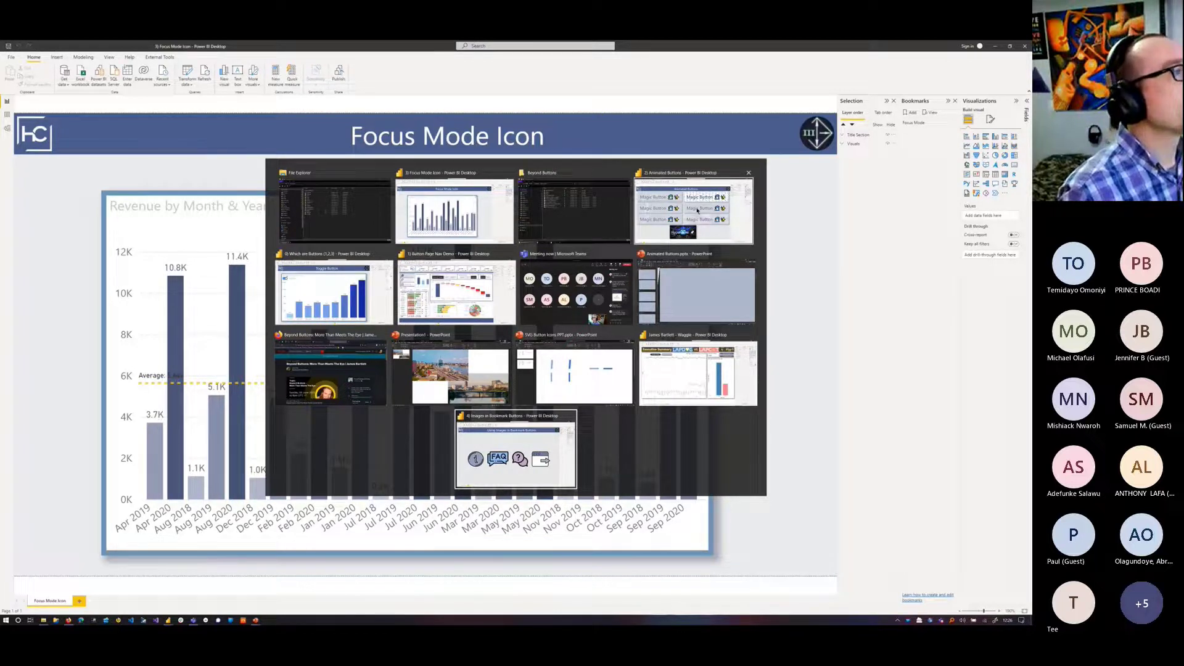
{"action": "left_click", "coordinate": [346, 278]}
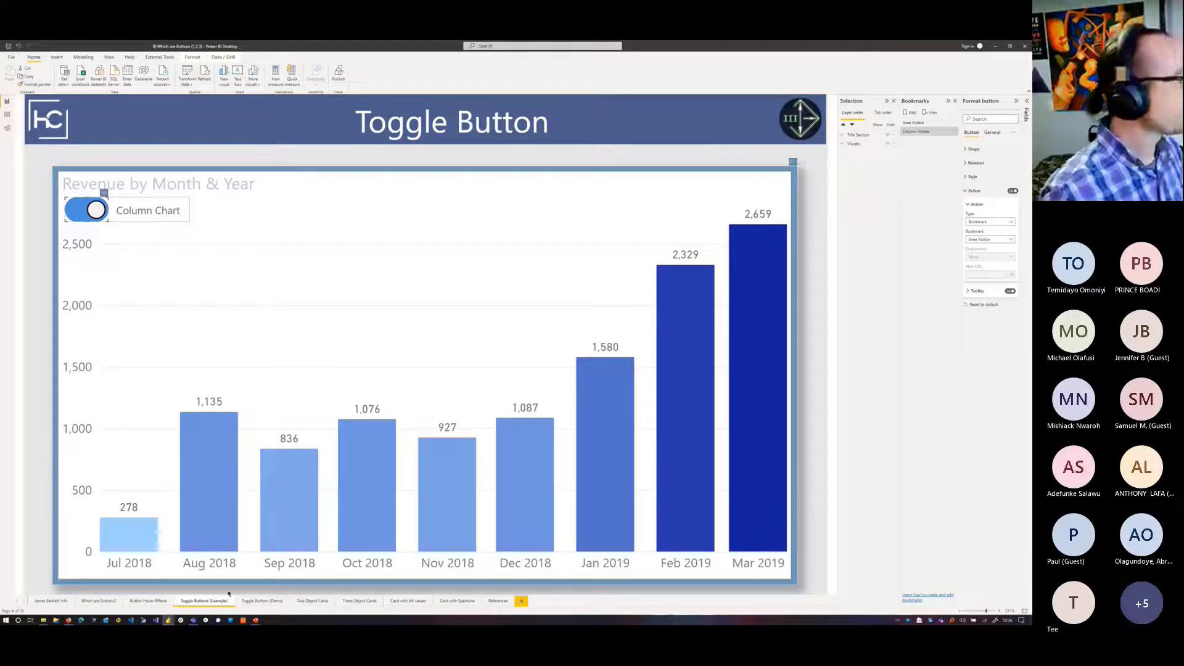
{"action": "left_click", "coordinate": [88, 212], "text": "ctrl"}
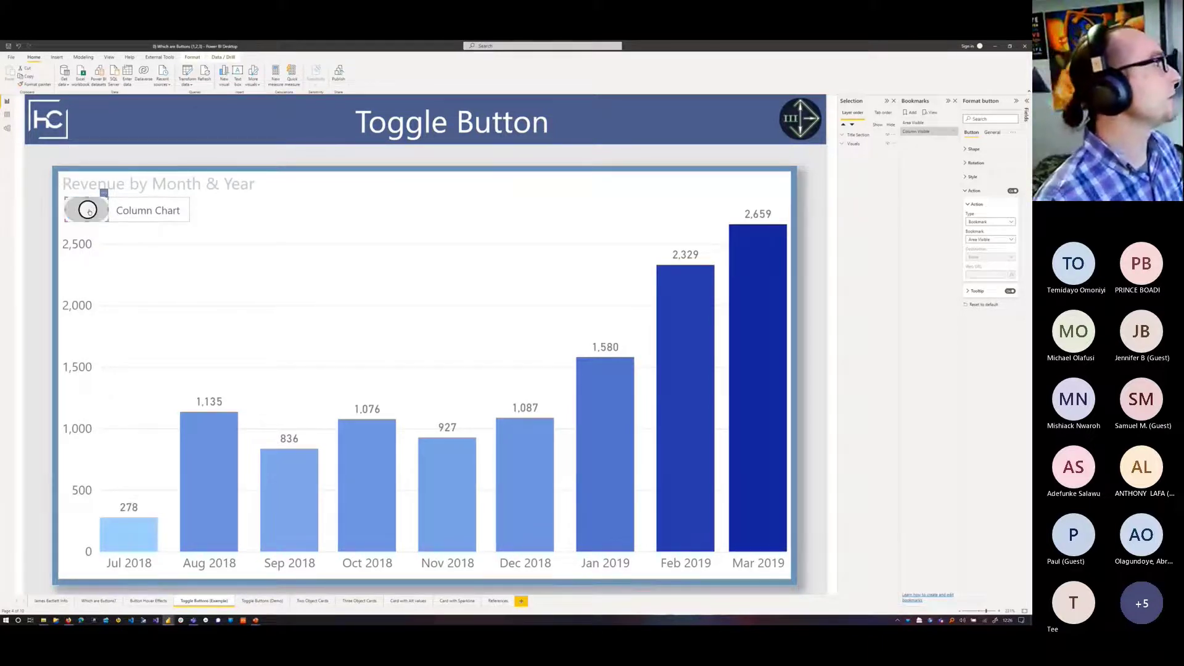
{"action": "left_click", "coordinate": [77, 210], "text": "ctrl"}
{"action": "left_click", "coordinate": [77, 212]}
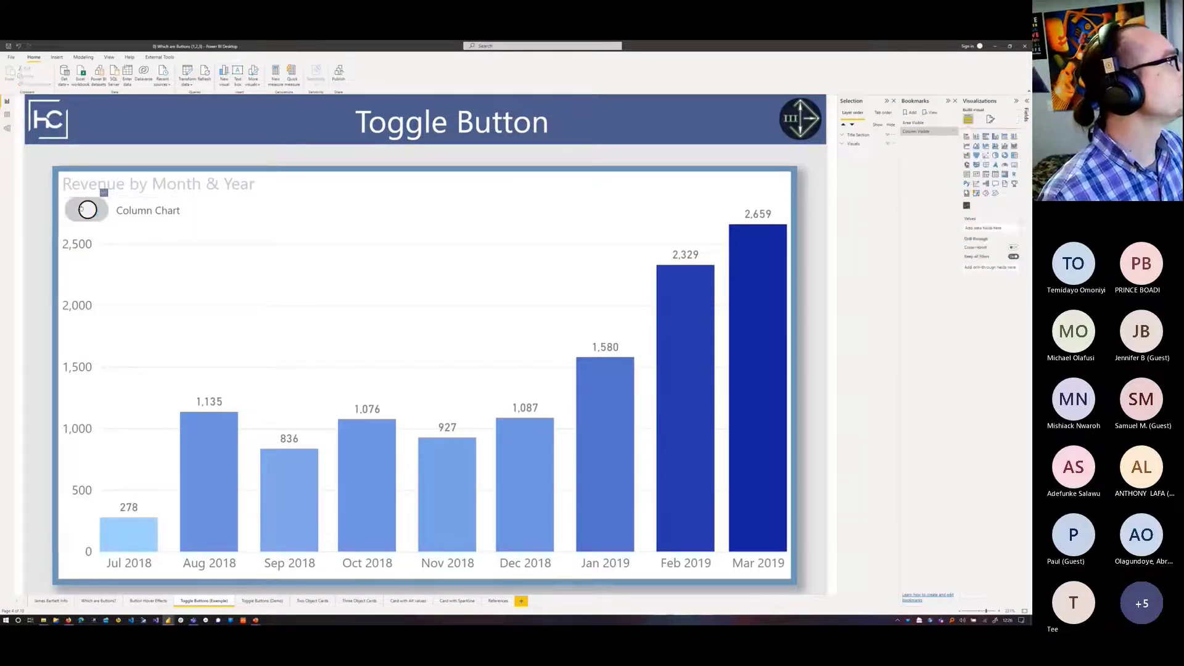
{"action": "left_click", "coordinate": [79, 211], "text": "ctrl"}
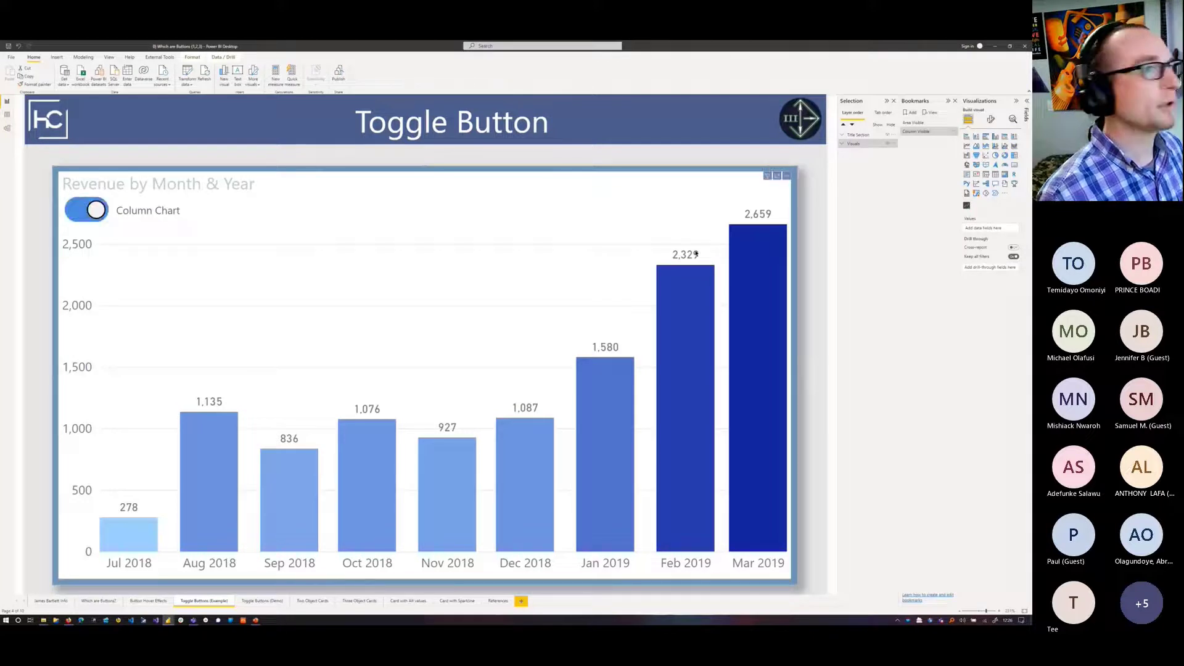
Step: Select the toggle button inside the Column Chart group and examine its assigned bookmark and the available action types
{"action": "left_click", "coordinate": [88, 210]}
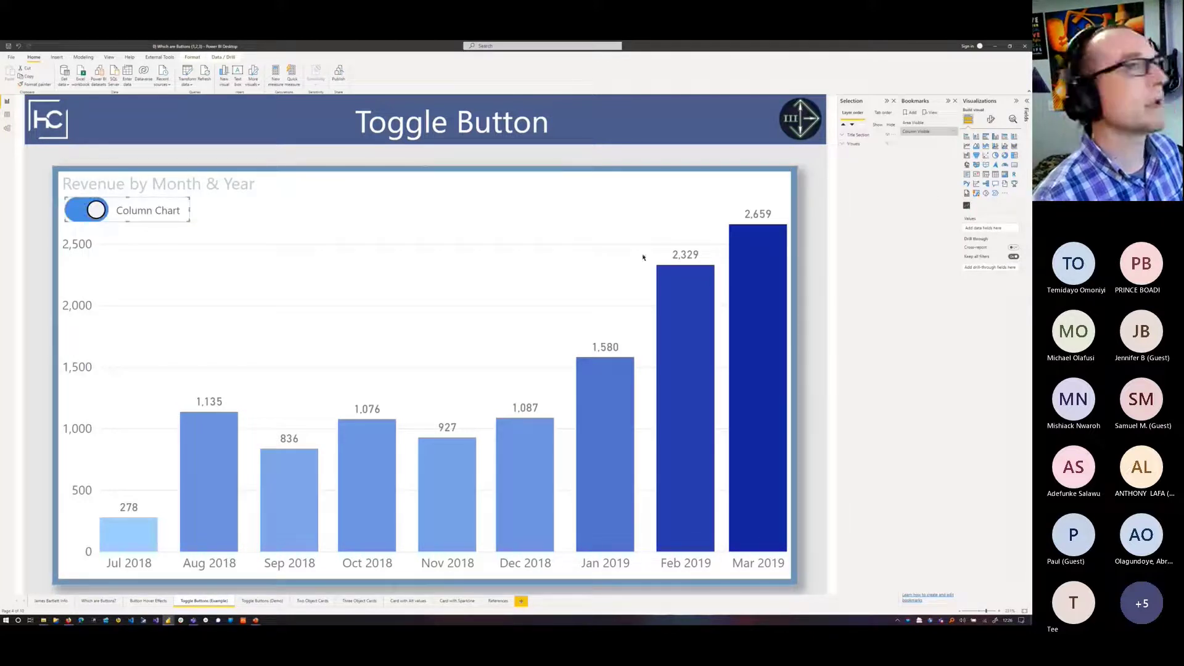
{"action": "left_click", "coordinate": [97, 208]}
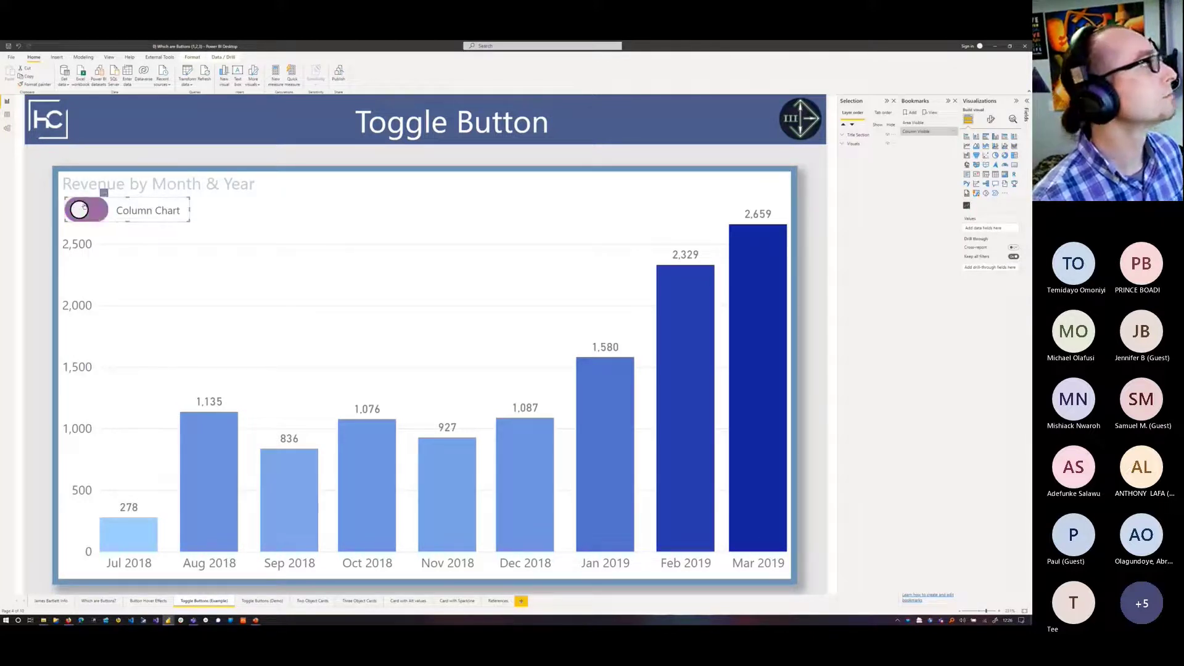
{"action": "left_click", "coordinate": [966, 191]}
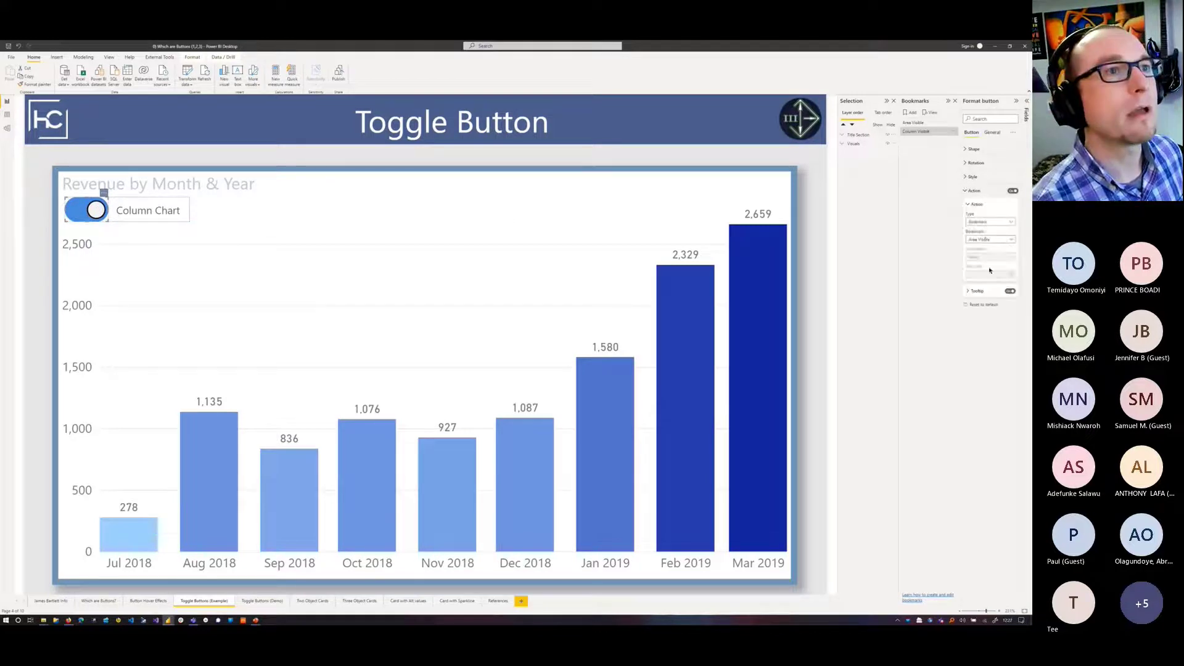
{"action": "left_click", "coordinate": [989, 222]}
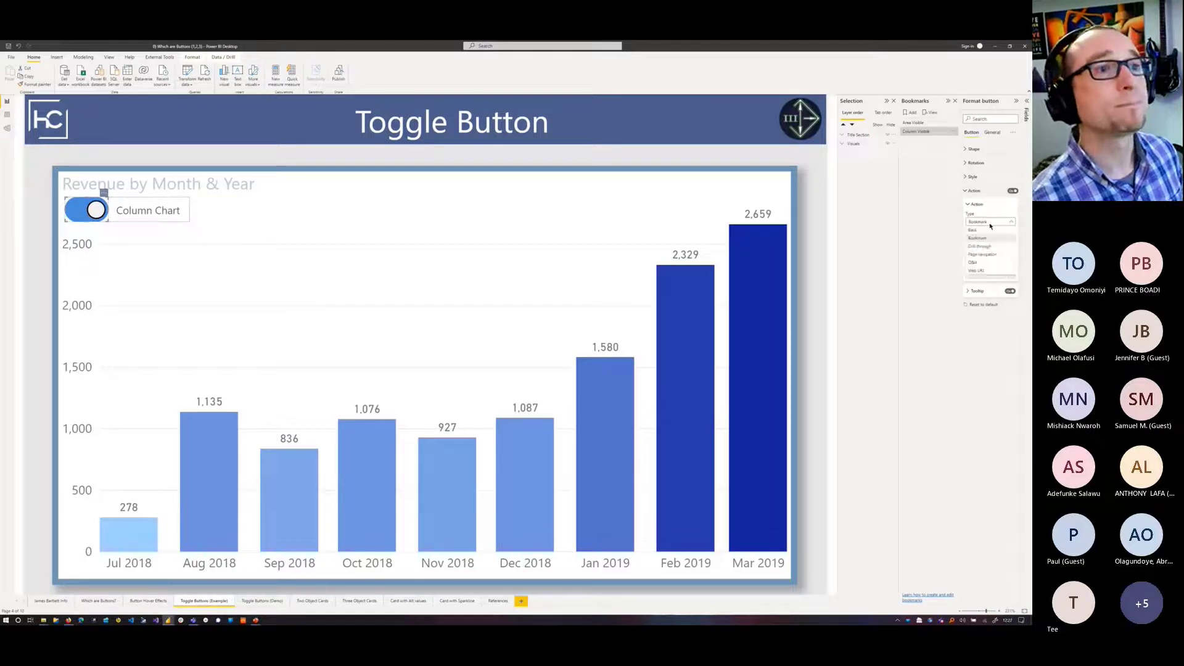
{"action": "left_click", "coordinate": [933, 243]}
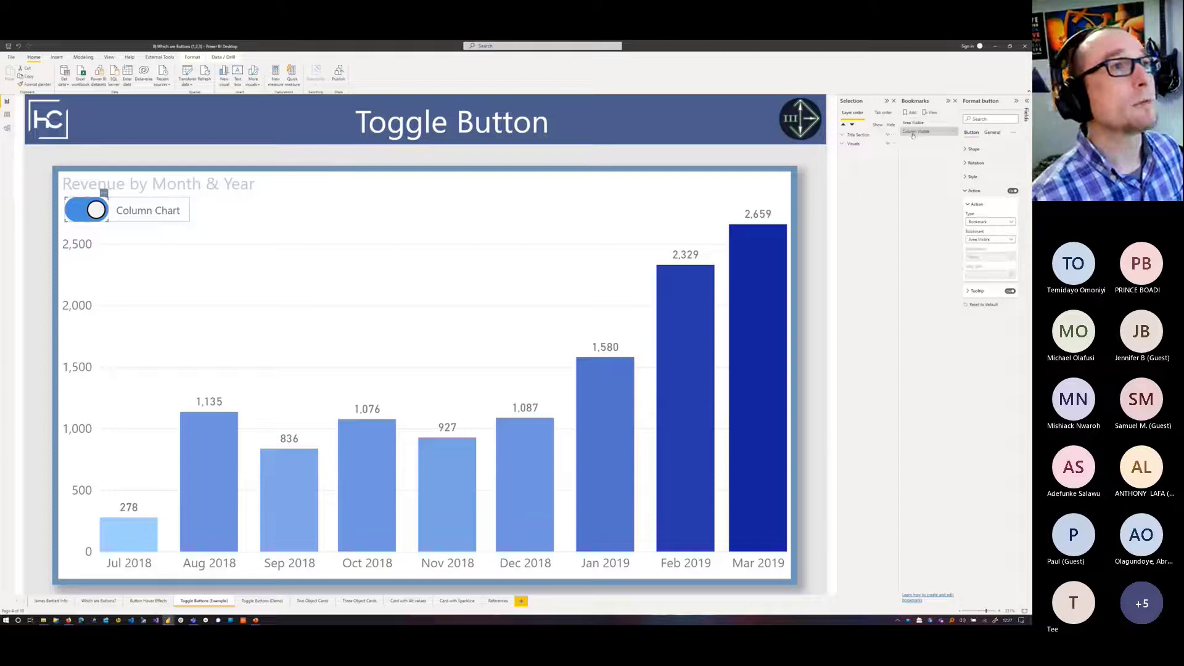
Step: Examine the options of the Area Visible bookmark, including its data, display, current page and selected visuals settings
{"action": "left_click", "coordinate": [919, 101]}
{"action": "left_click", "coordinate": [954, 118]}
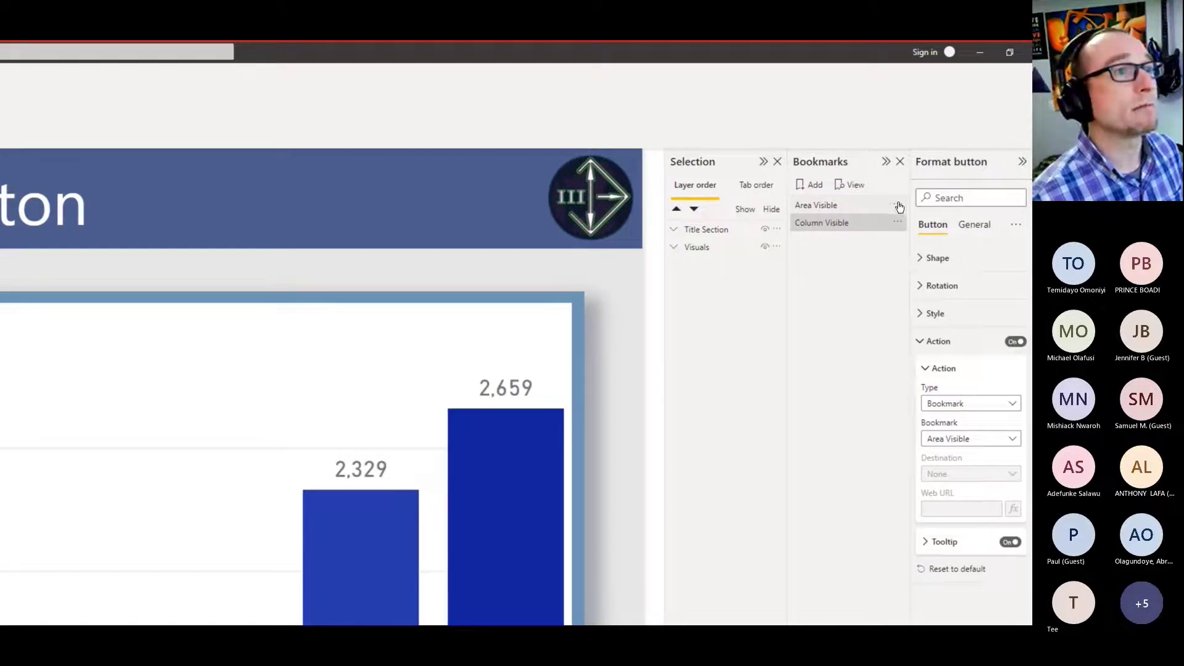
{"action": "left_click", "coordinate": [898, 205]}
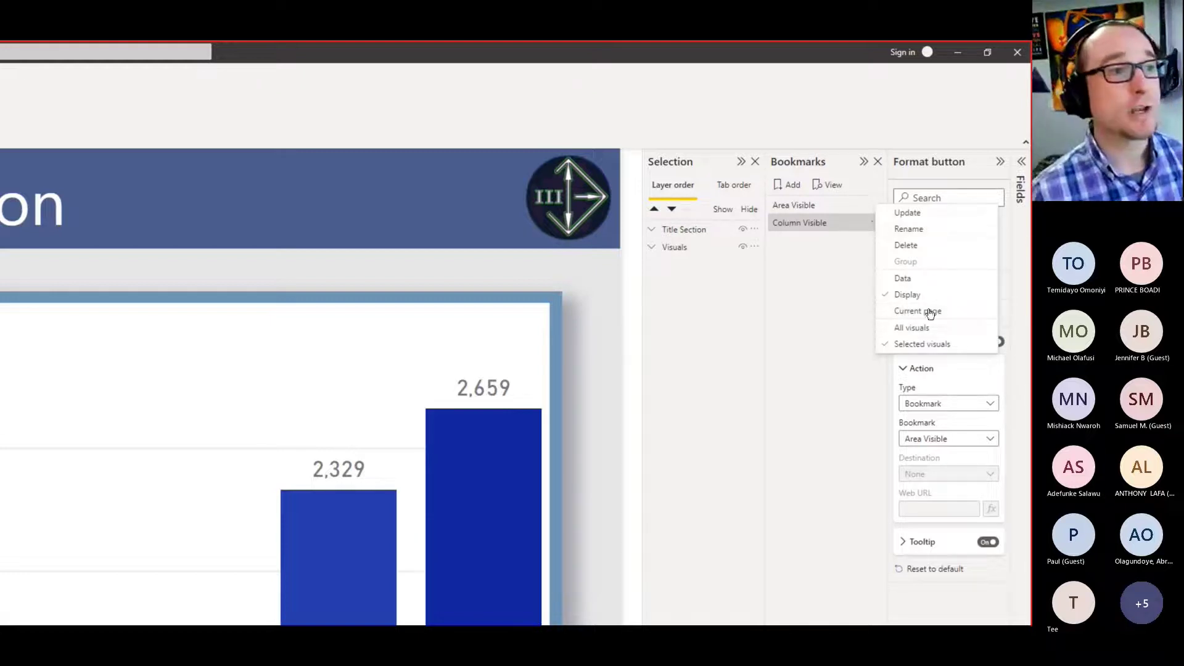
{"action": "left_click", "coordinate": [795, 305]}
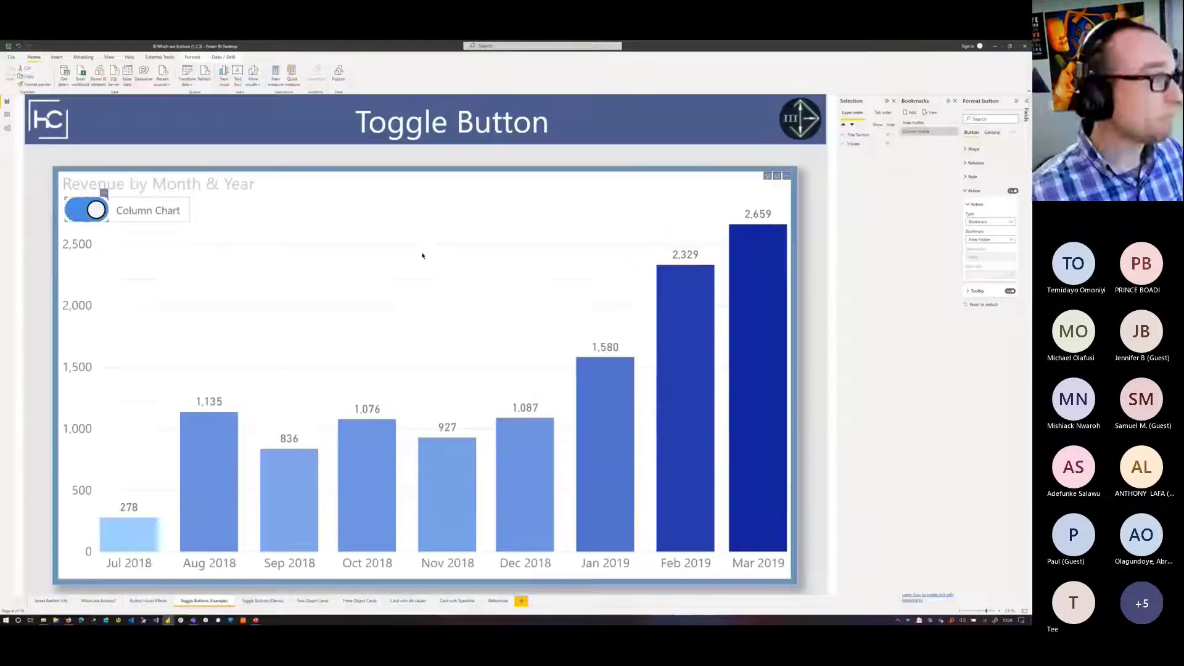
Step: Follow the Column Chart toggle, and compare it with applying the Column Visible and Area Visible bookmarks directly
{"action": "left_click", "coordinate": [87, 209], "text": "ctrl"}
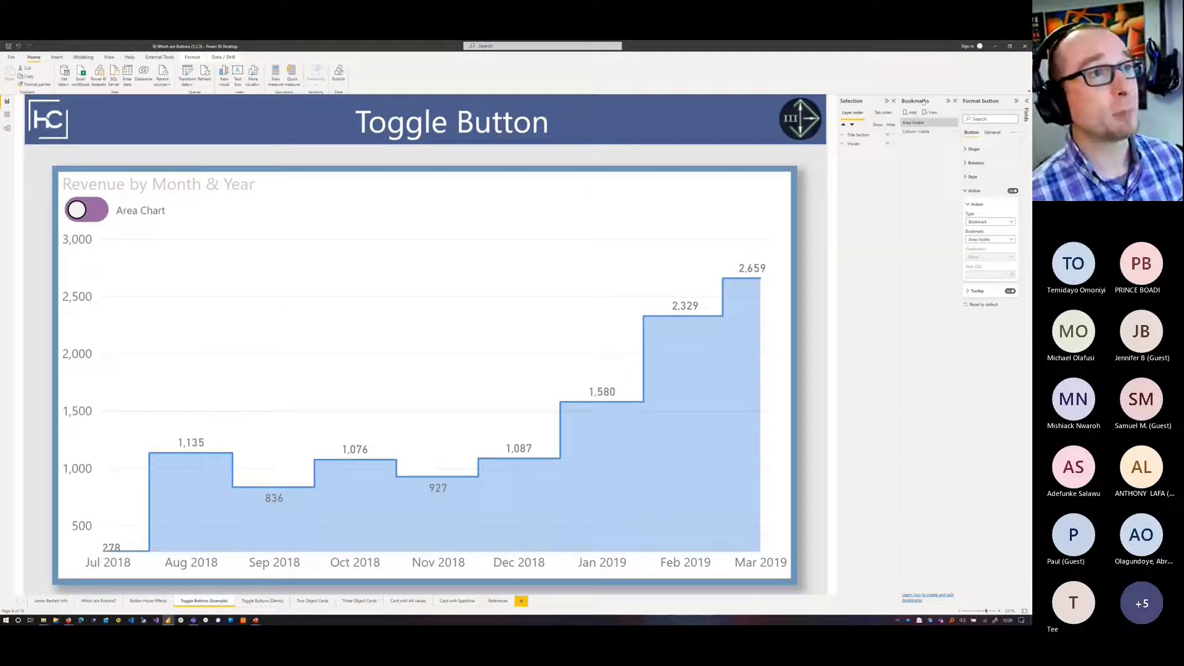
{"action": "left_click", "coordinate": [922, 133]}
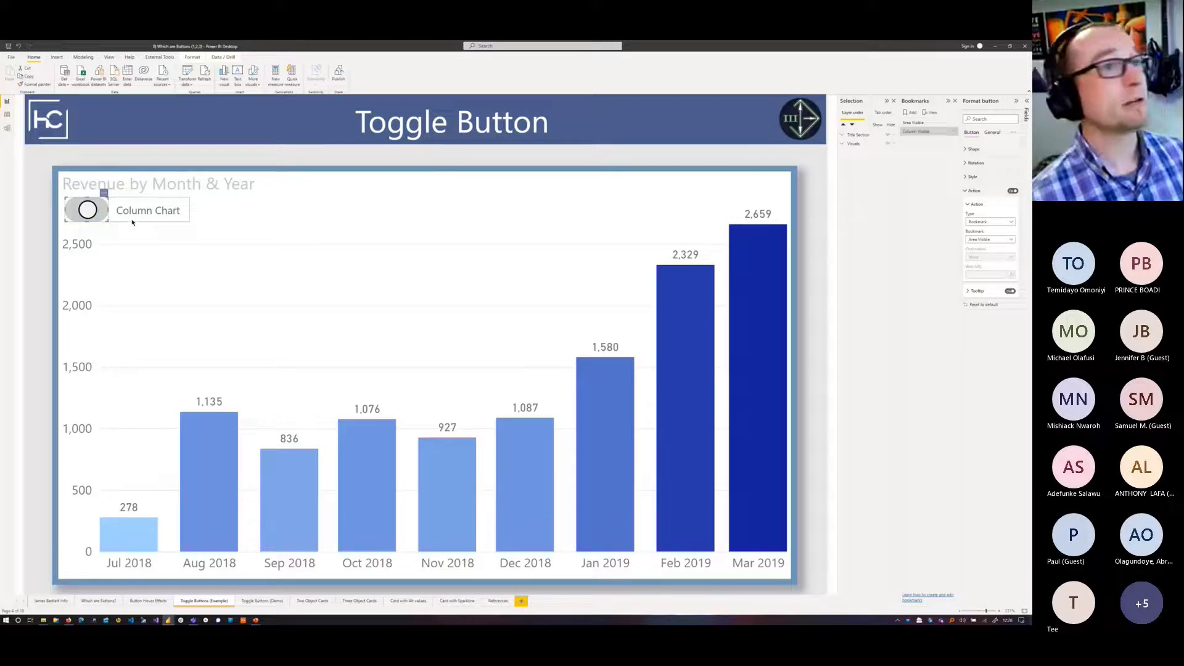
{"action": "left_click", "coordinate": [915, 122]}
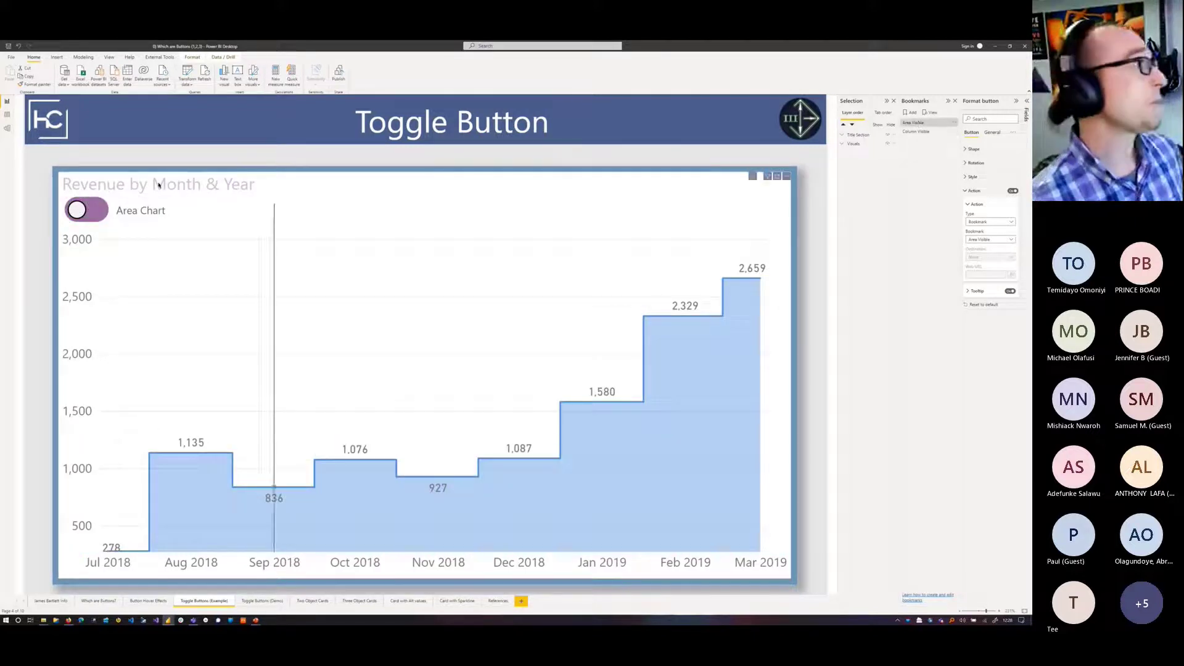
Step: Select the toggle button inside the Area Chart group and examine the bookmark assigned to its action
{"action": "left_click", "coordinate": [101, 204]}
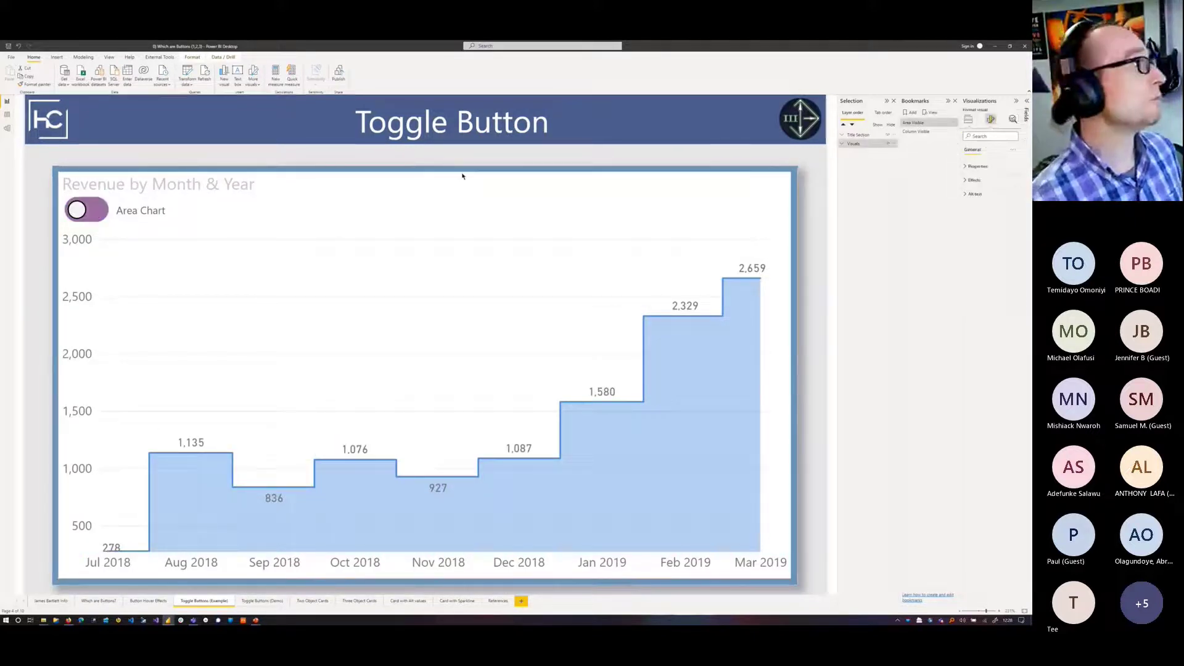
{"action": "left_click", "coordinate": [95, 208]}
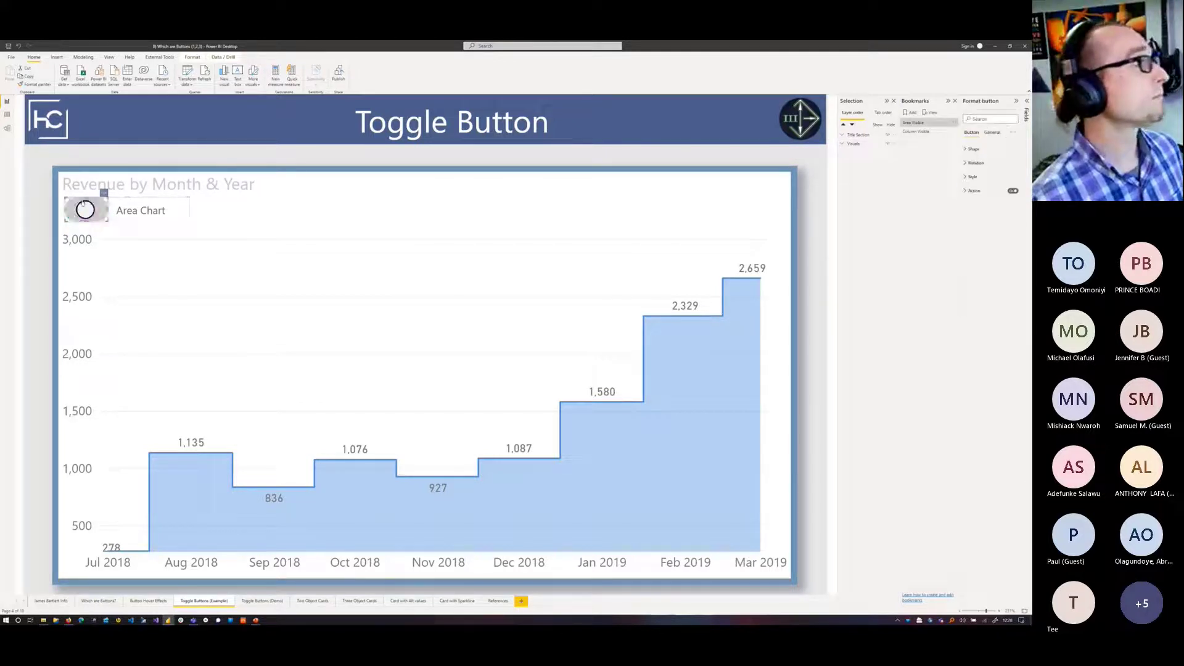
{"action": "left_click", "coordinate": [973, 191]}
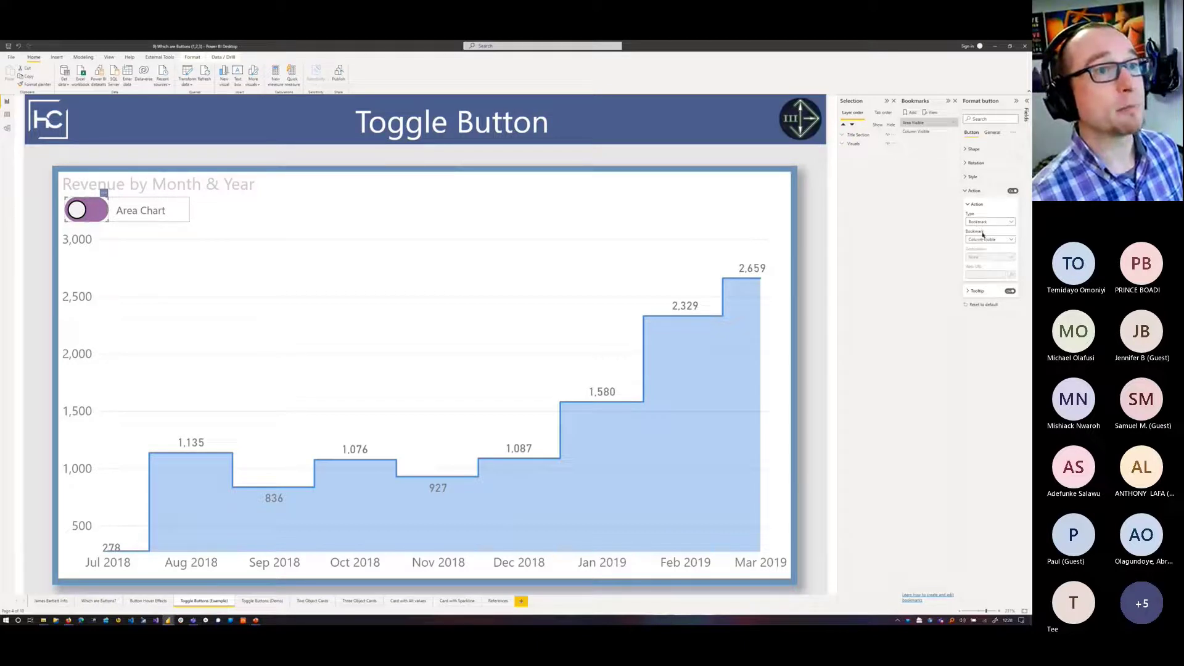
{"action": "left_click", "coordinate": [983, 241]}
{"action": "left_click", "coordinate": [983, 243]}
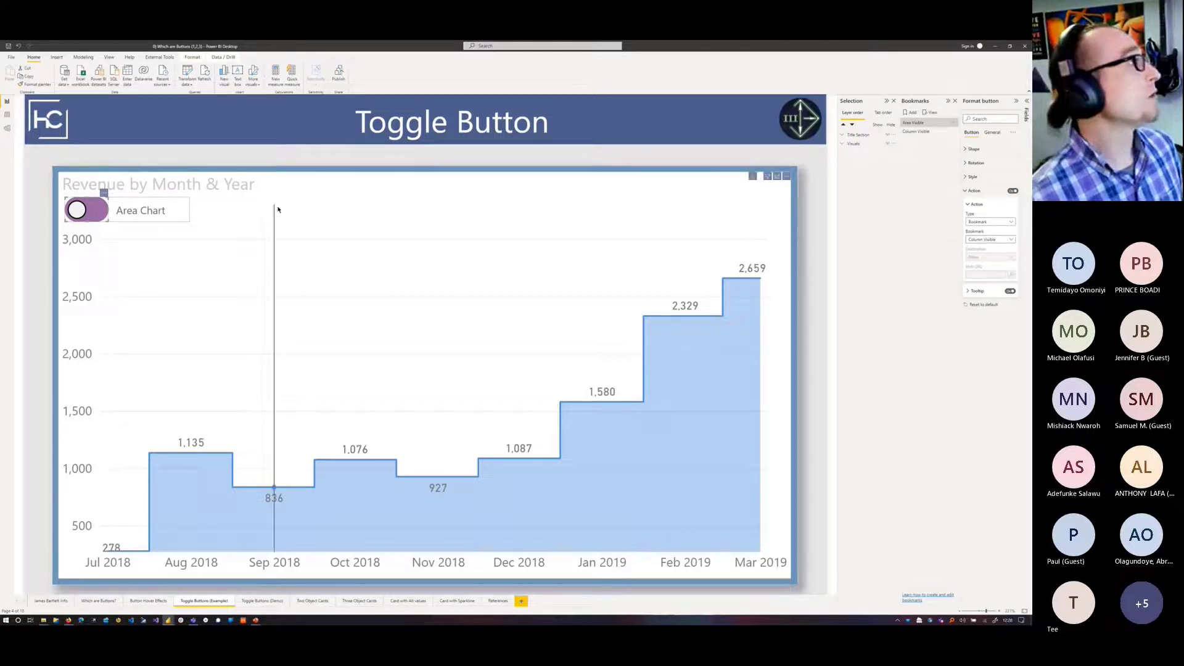
Step: Follow the Area Chart toggle to switch the revenue visual to the column chart
{"action": "left_click", "coordinate": [85, 210]}
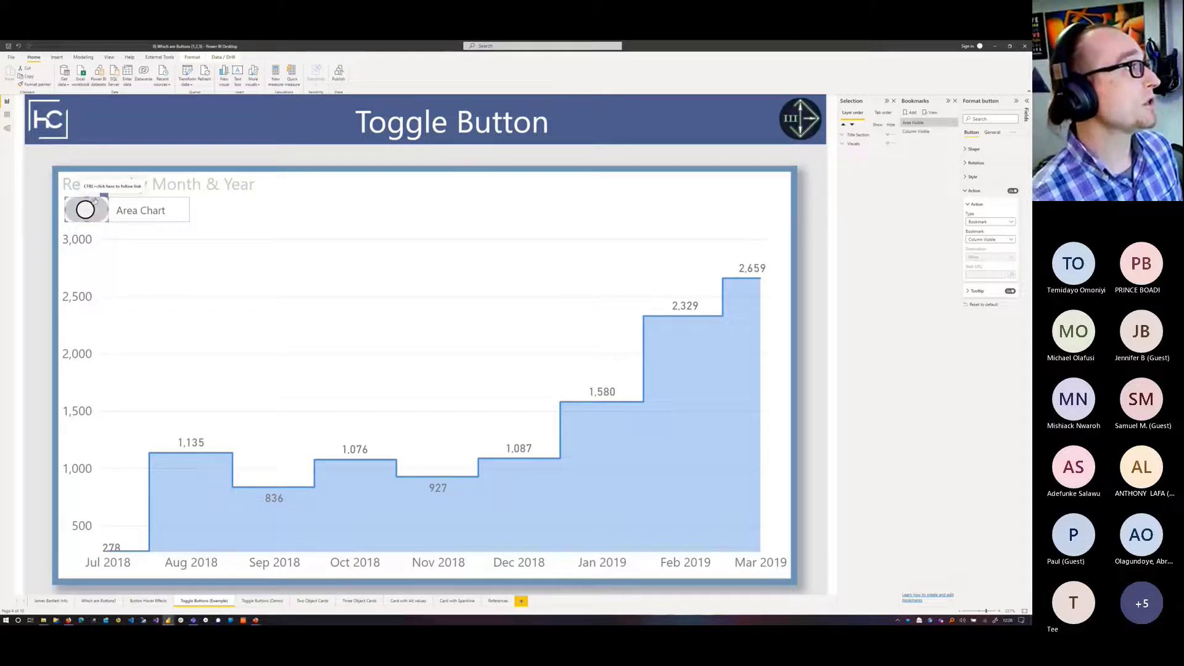
{"action": "left_click", "coordinate": [90, 207], "text": "ctrl"}
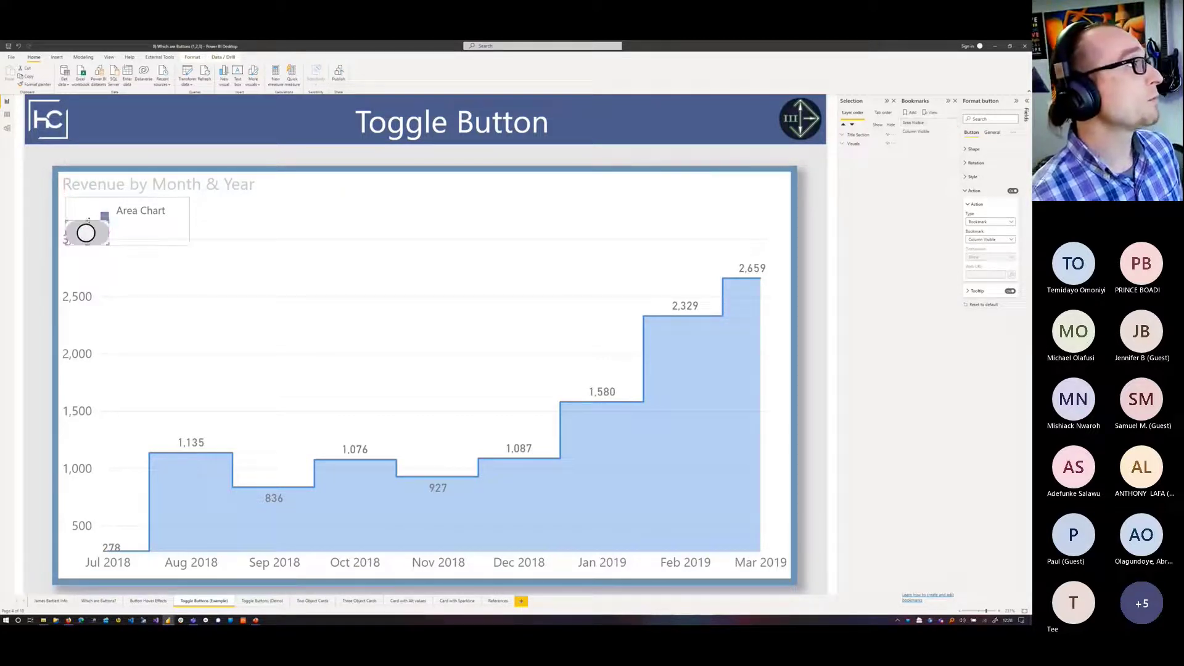
{"action": "left_click", "coordinate": [90, 232], "text": "ctrl"}
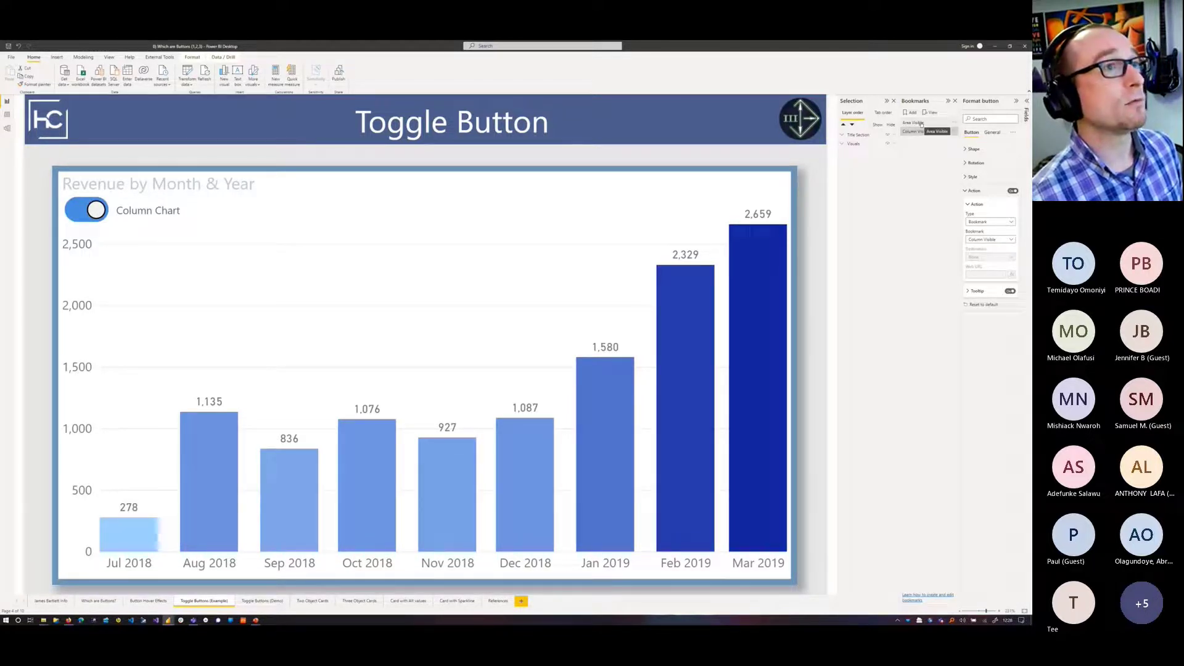
Step: Expand the Visuals group and its Area Button and Column Button subgroups in the layer order
{"action": "left_click", "coordinate": [848, 143]}
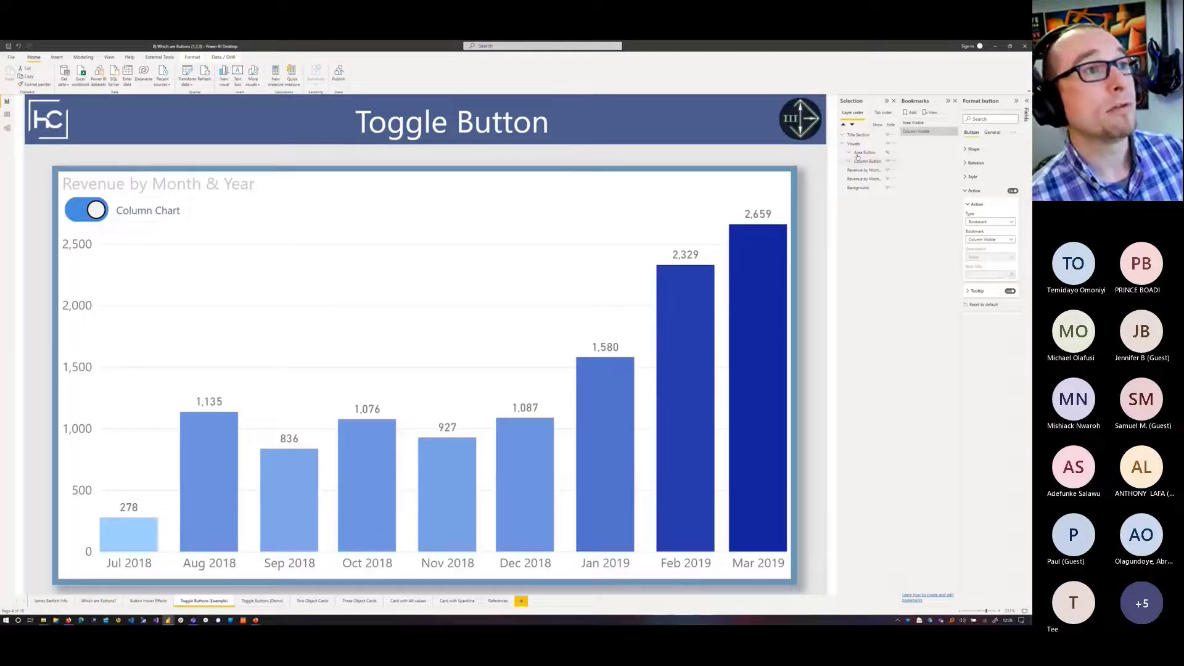
{"action": "left_click", "coordinate": [849, 153]}
{"action": "left_click", "coordinate": [867, 179]}
{"action": "left_click", "coordinate": [849, 179]}
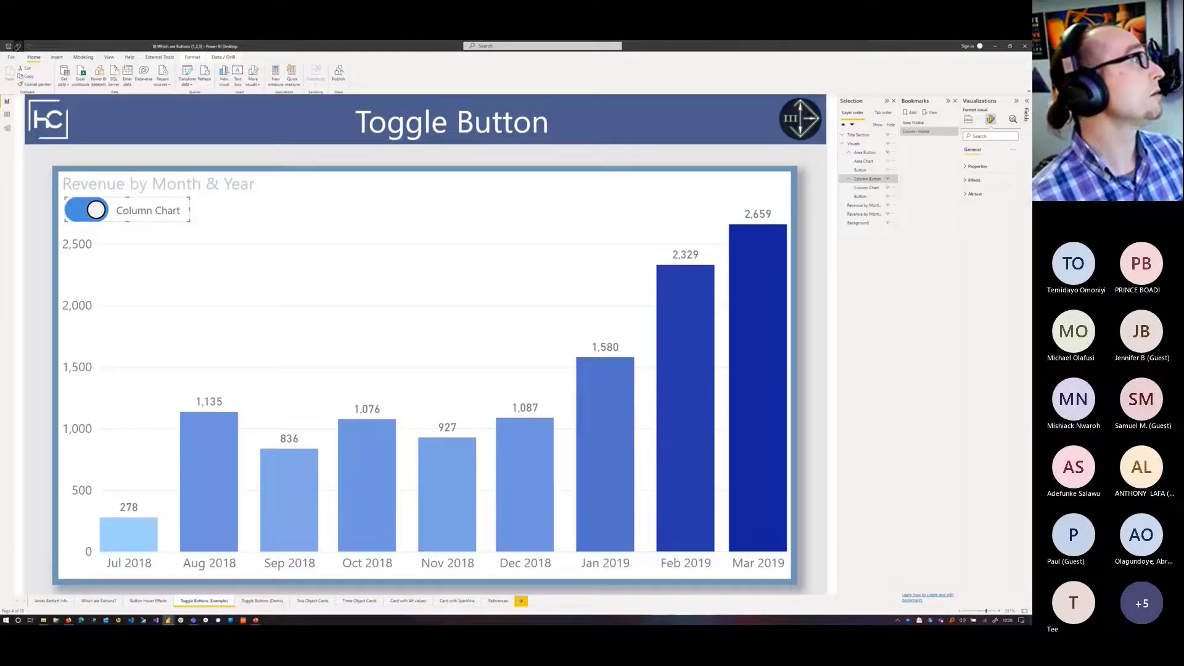
Step: Undo the accidental move of the Area Chart toggle and apply the Area Visible and Column Visible bookmarks in turn
{"action": "left_click", "coordinate": [18, 46]}
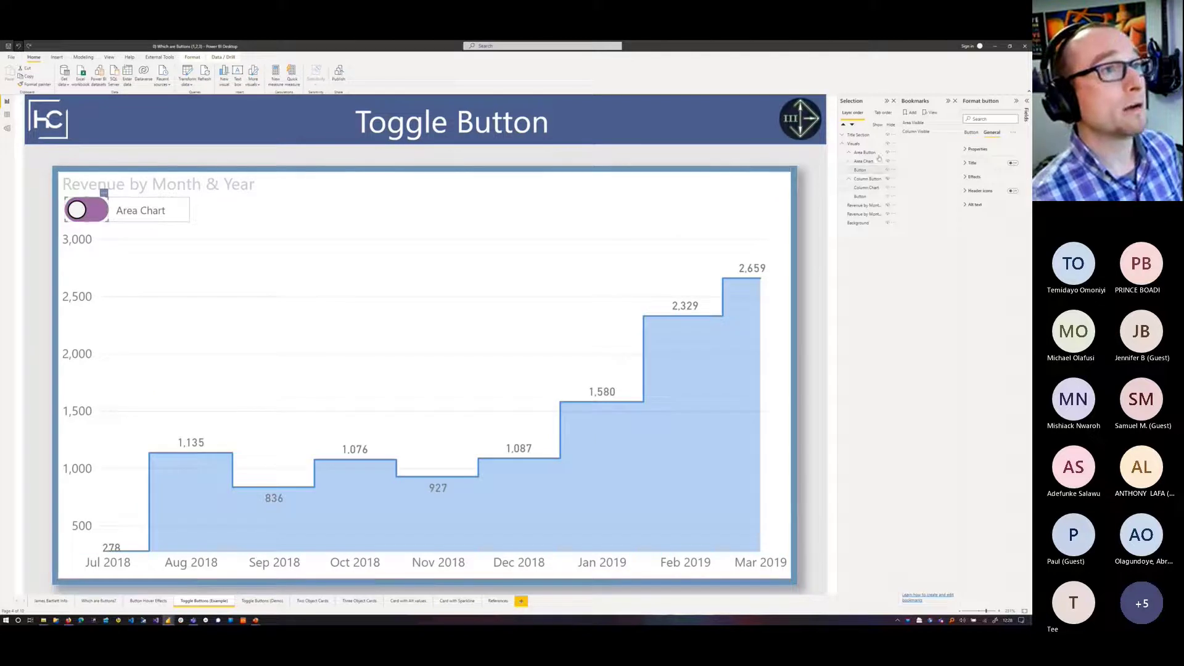
{"action": "left_click", "coordinate": [918, 124]}
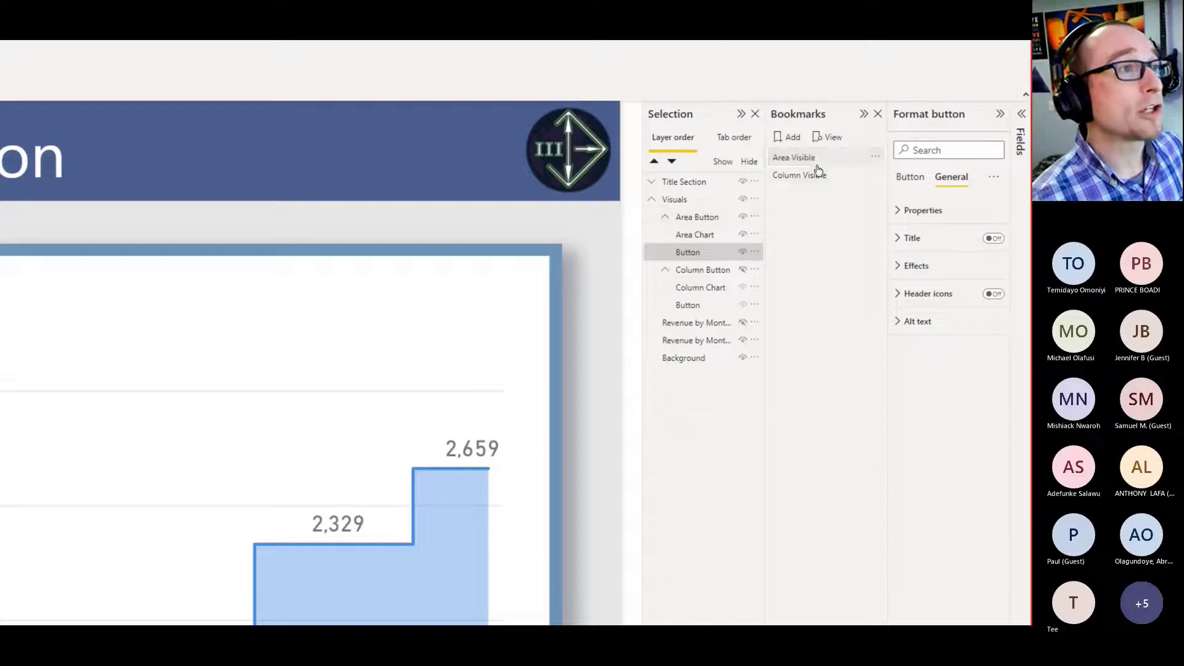
{"action": "left_click", "coordinate": [800, 175]}
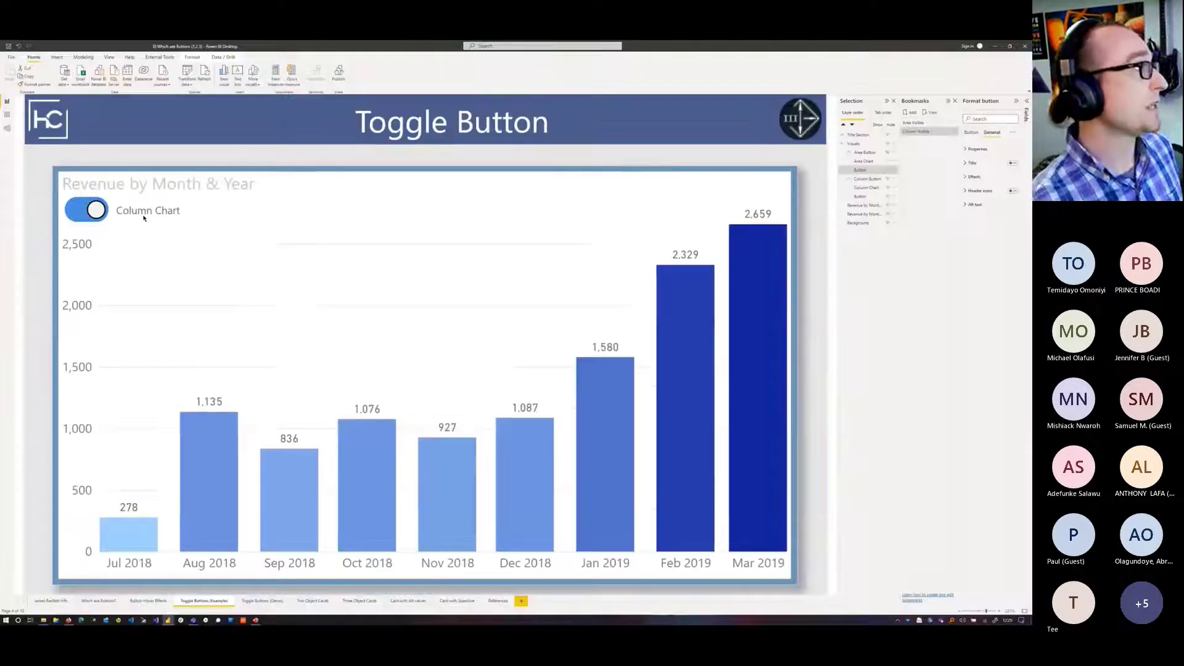
Step: Follow the revenue visual's toggle to switch between the column chart and the area chart
{"action": "left_click", "coordinate": [98, 208]}
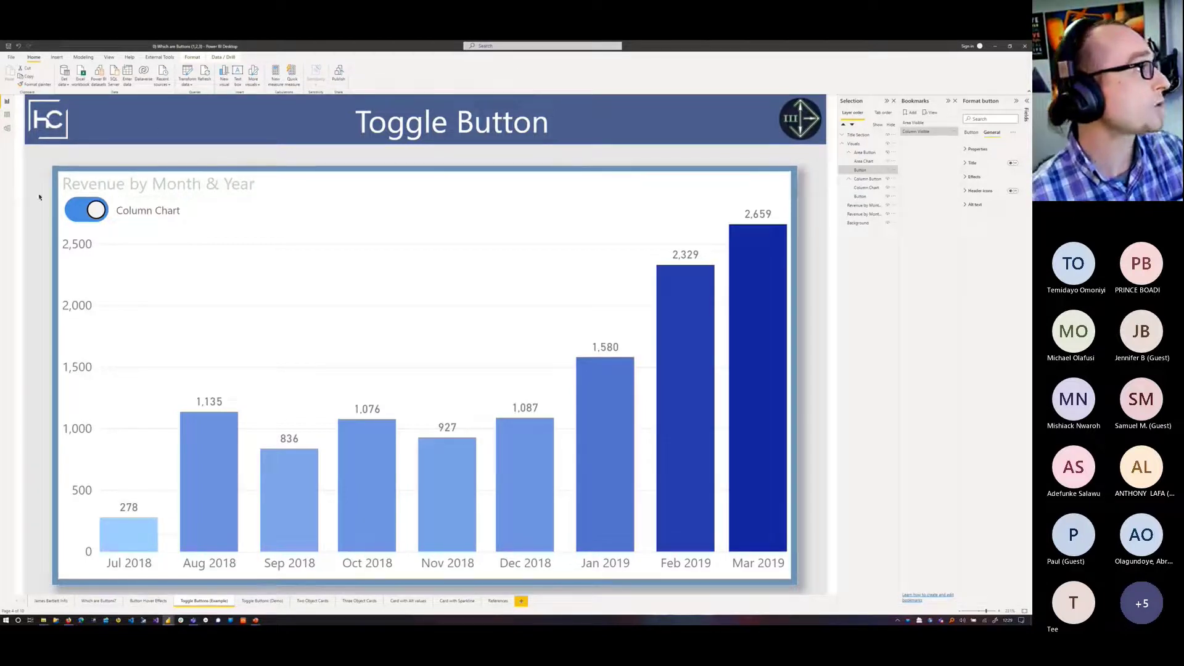
{"action": "left_click", "coordinate": [92, 209], "text": "ctrl"}
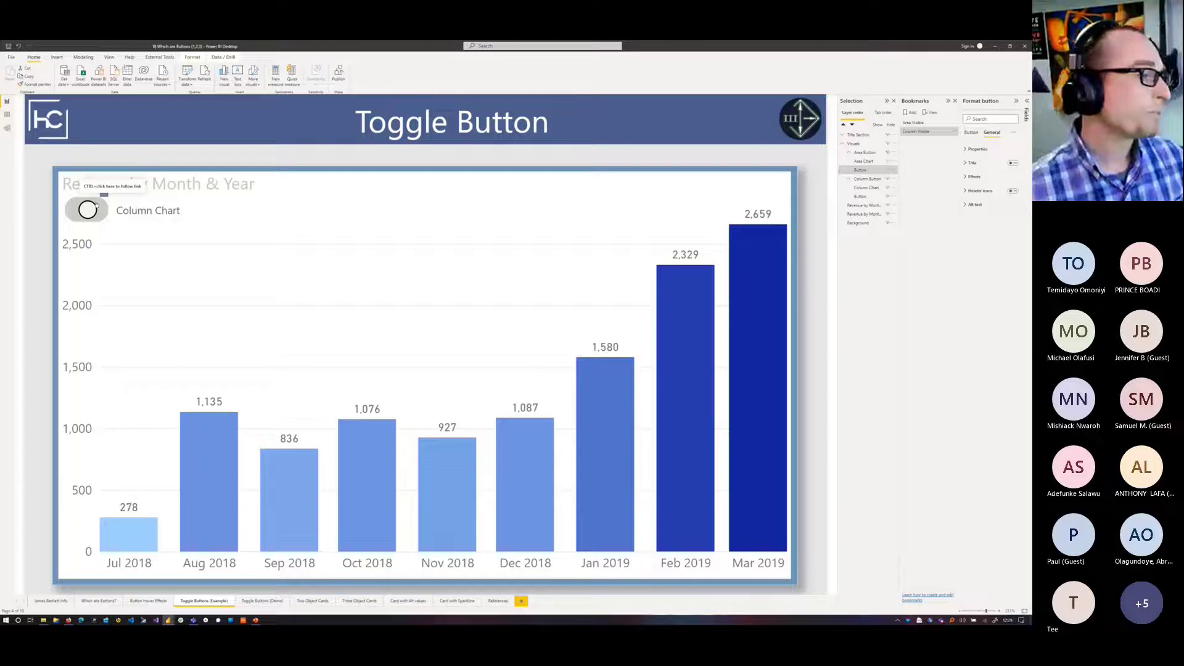
{"action": "left_click", "coordinate": [101, 192], "text": "ctrl"}
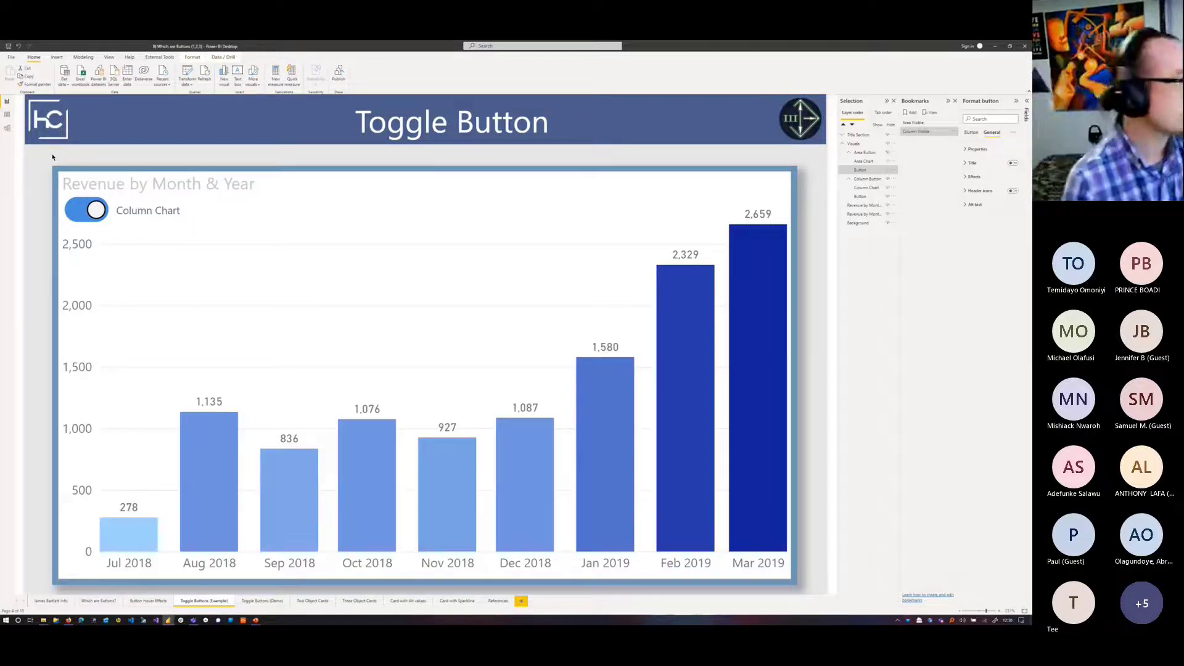
Step: Look through the Toggle Buttons (Demo) and Which are Buttons? pages and open the Two Object Cards page
{"action": "left_click", "coordinate": [256, 603]}
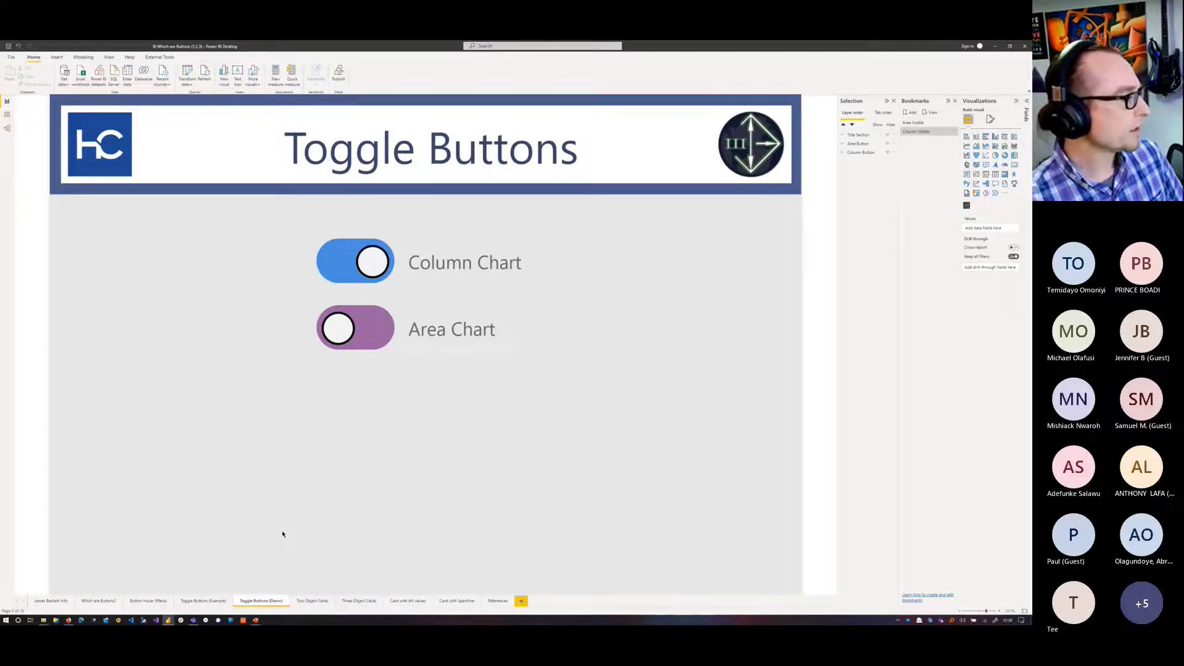
{"action": "left_click", "coordinate": [312, 600]}
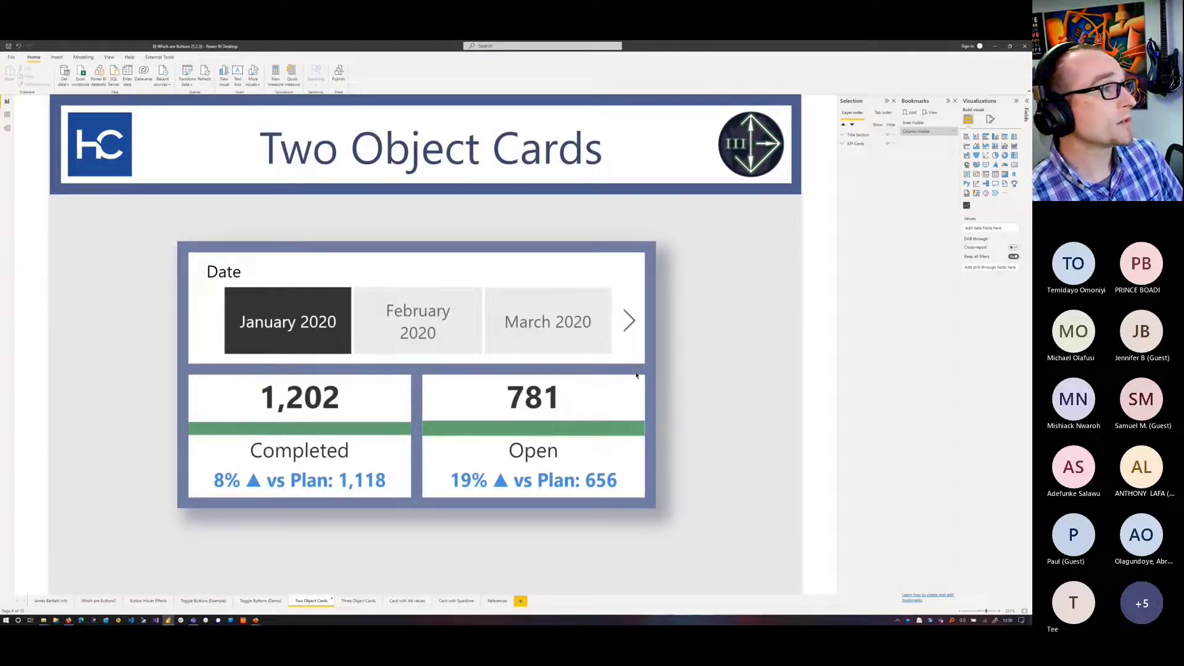
{"action": "left_click", "coordinate": [100, 601]}
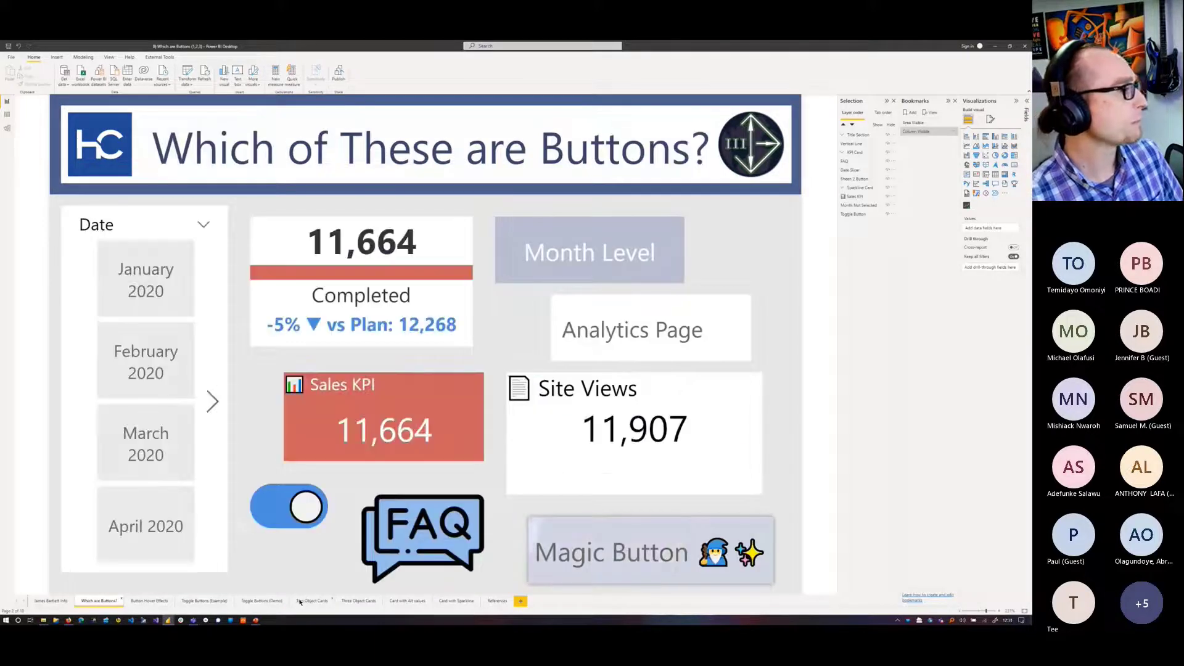
{"action": "left_click", "coordinate": [311, 601]}
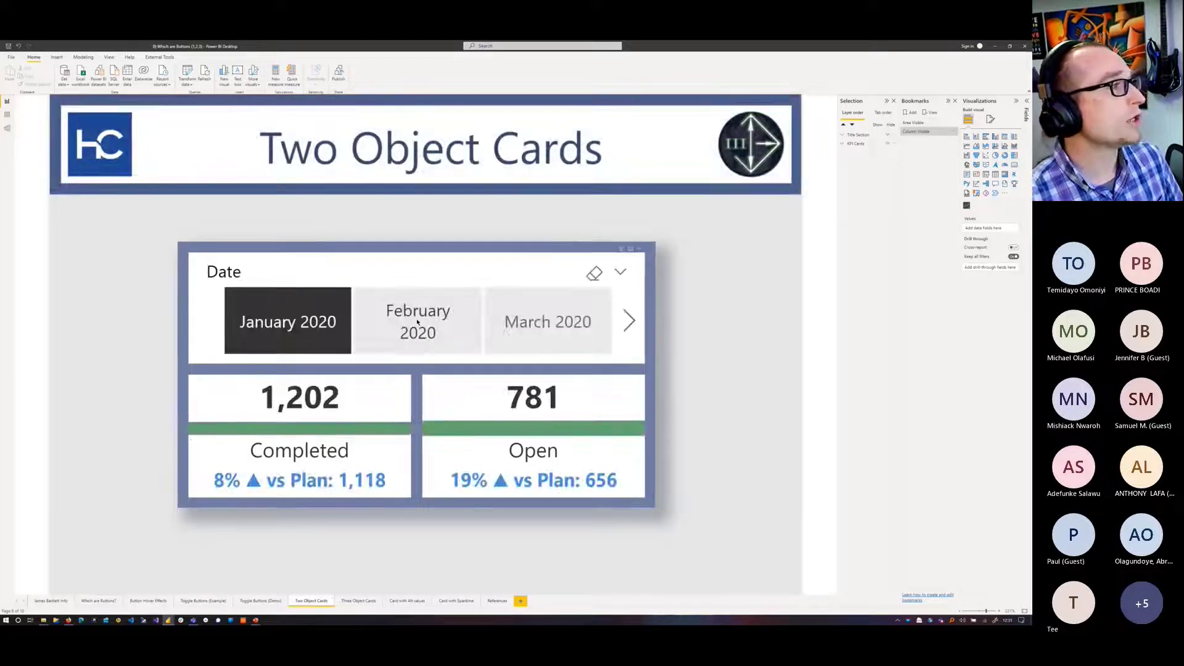
Step: Filter the Completed and Open cards to February 2020 with the Date slicer and return it to January 2020
{"action": "left_click", "coordinate": [430, 308]}
{"action": "left_click", "coordinate": [531, 326]}
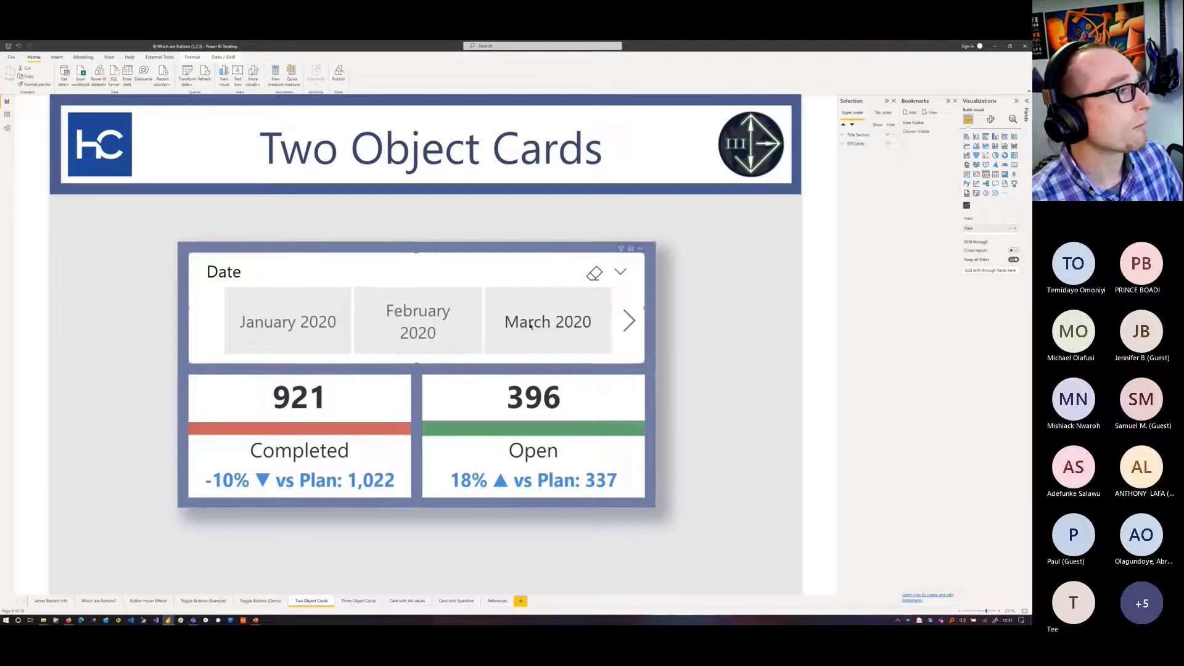
{"action": "key", "text": "ctrl+z"}
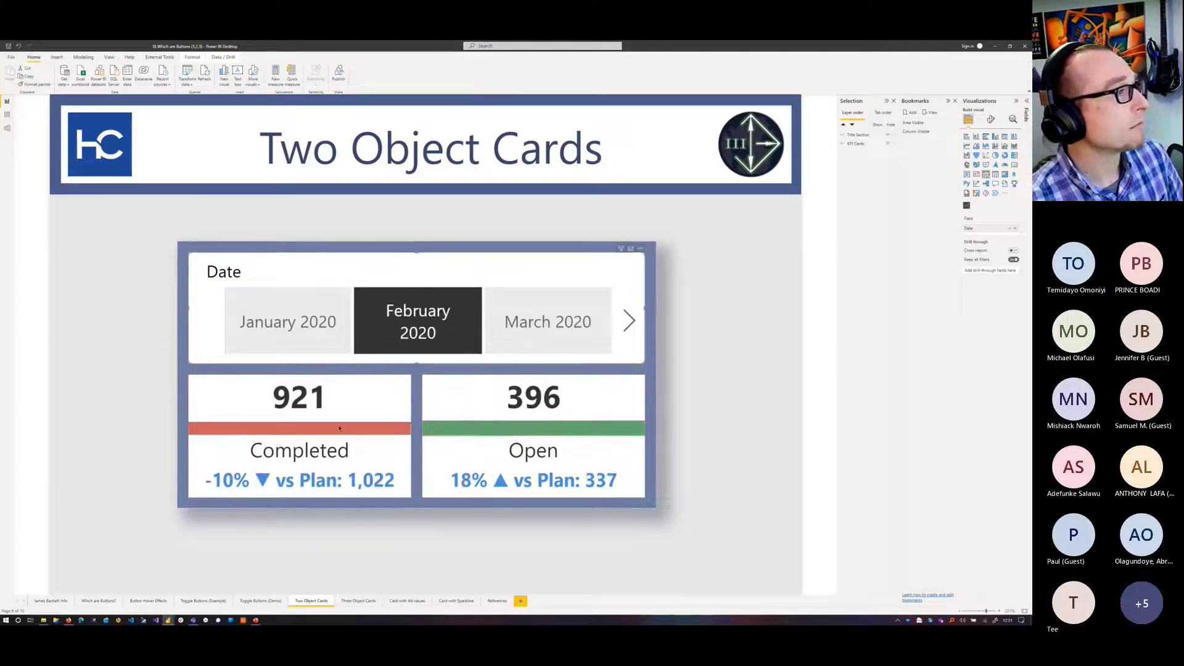
{"action": "left_click", "coordinate": [293, 343]}
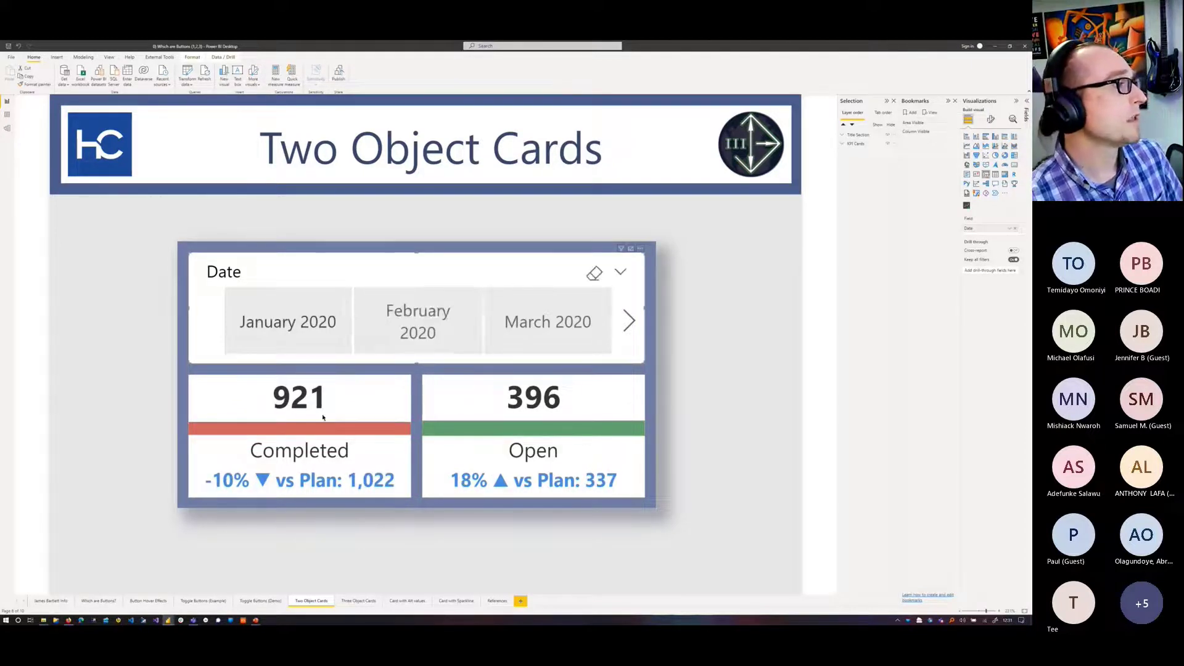
Step: Select the upper object of the Completed card and show its general button formatting options
{"action": "left_click", "coordinate": [385, 410]}
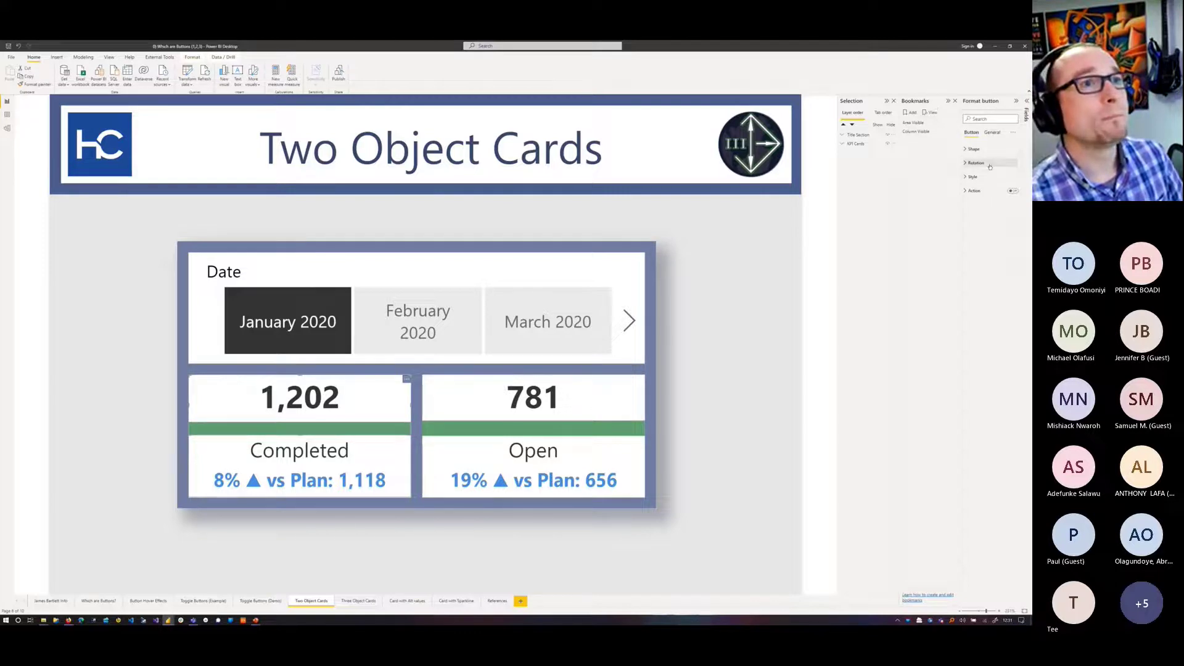
{"action": "left_click", "coordinate": [987, 135]}
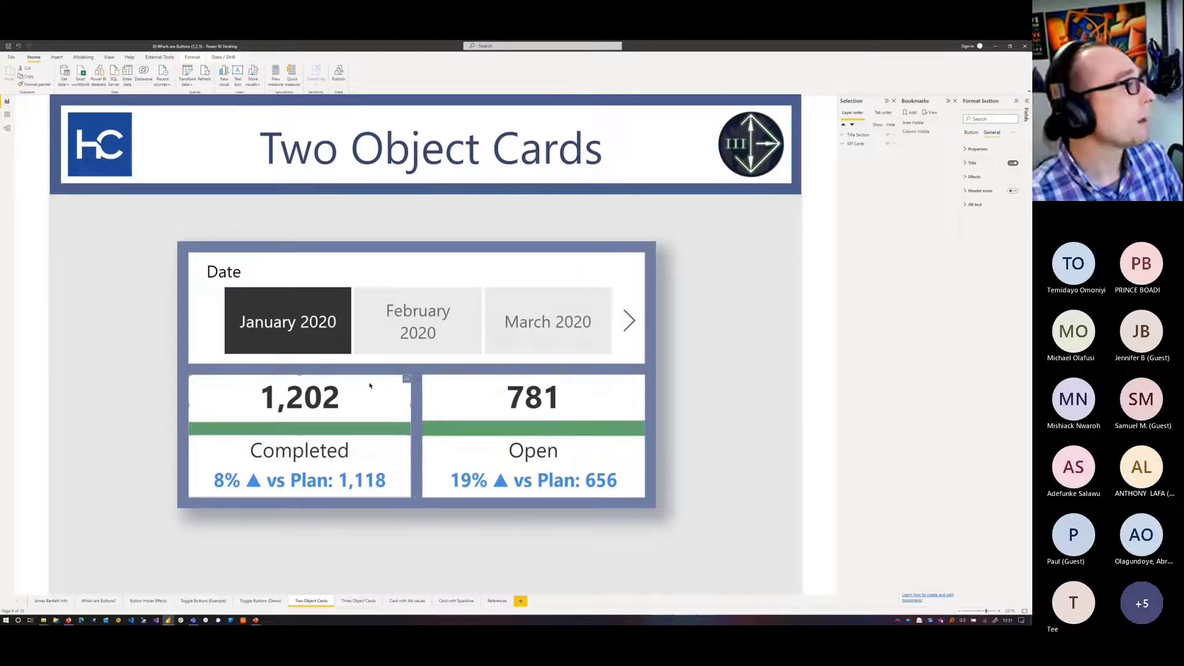
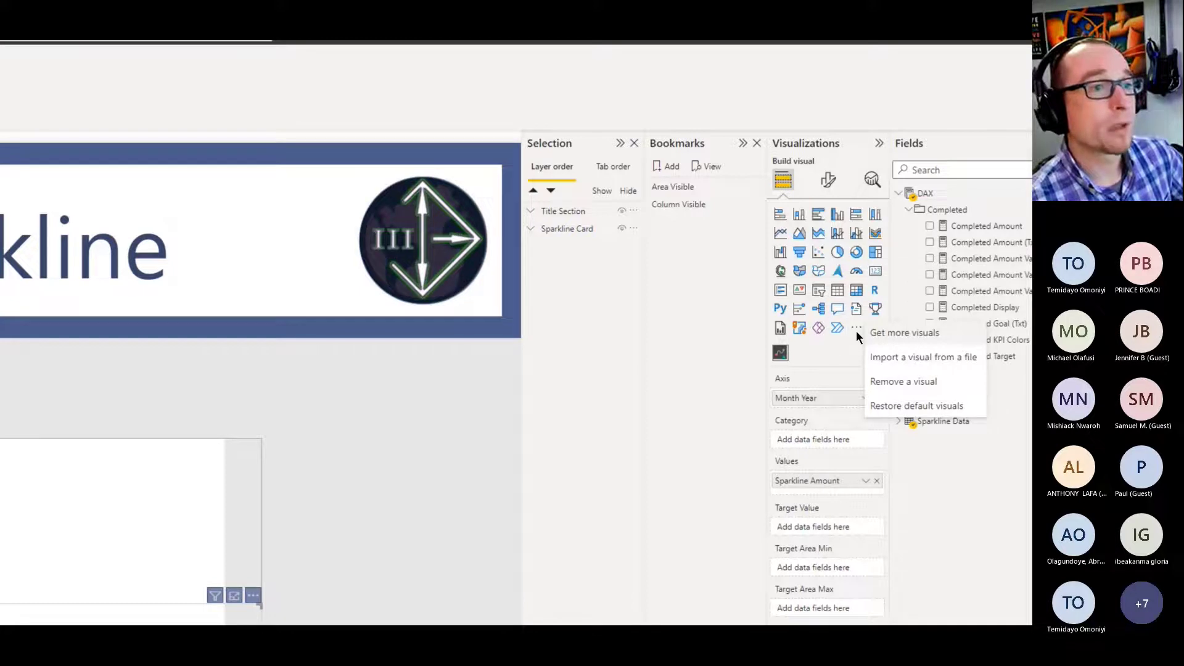
Step: Try to get more visuals for the Card with Sparkline page and cancel the sign-in request
{"action": "left_click", "coordinate": [905, 339]}
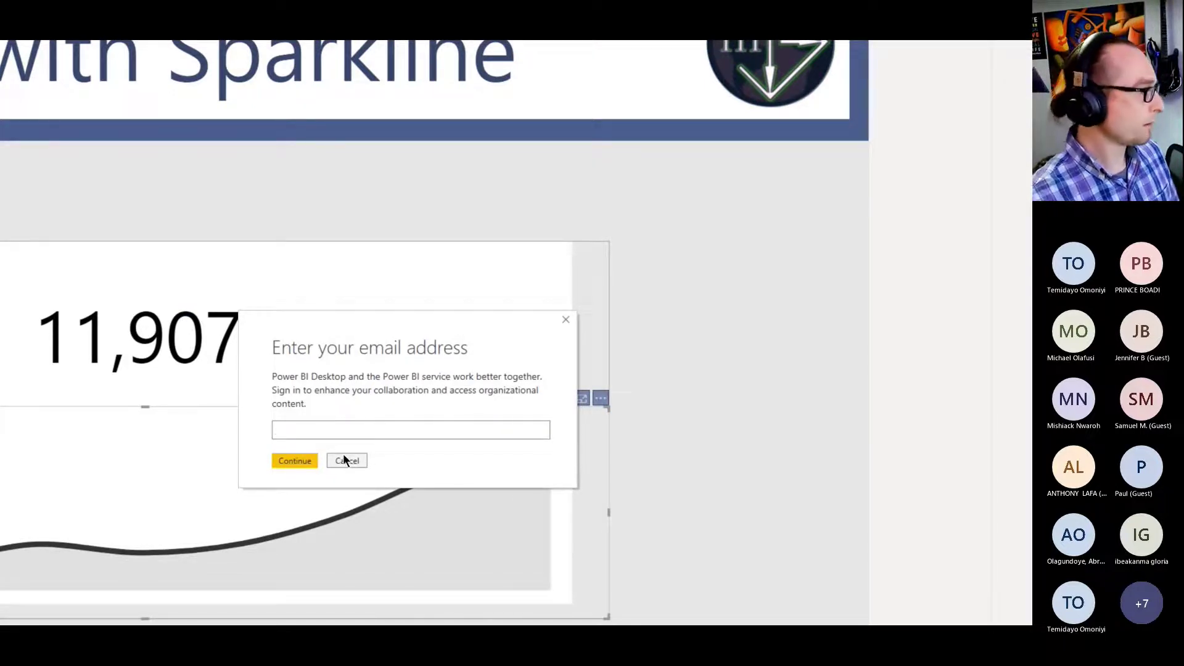
{"action": "left_click", "coordinate": [347, 461]}
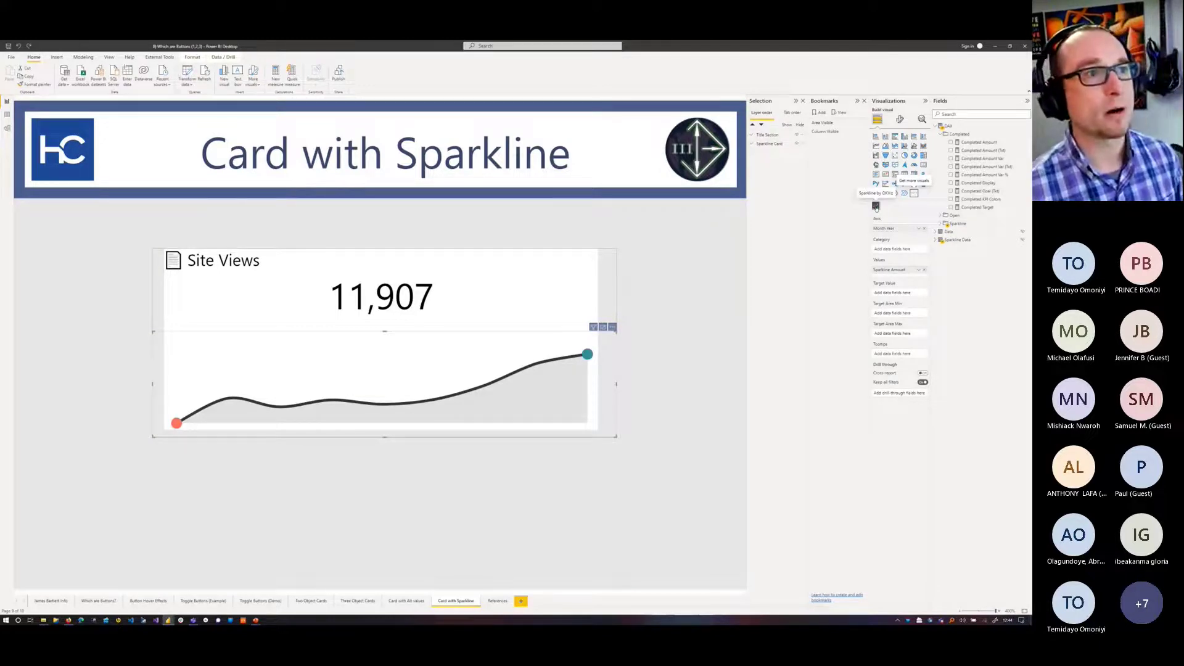
{"action": "left_click", "coordinate": [914, 193]}
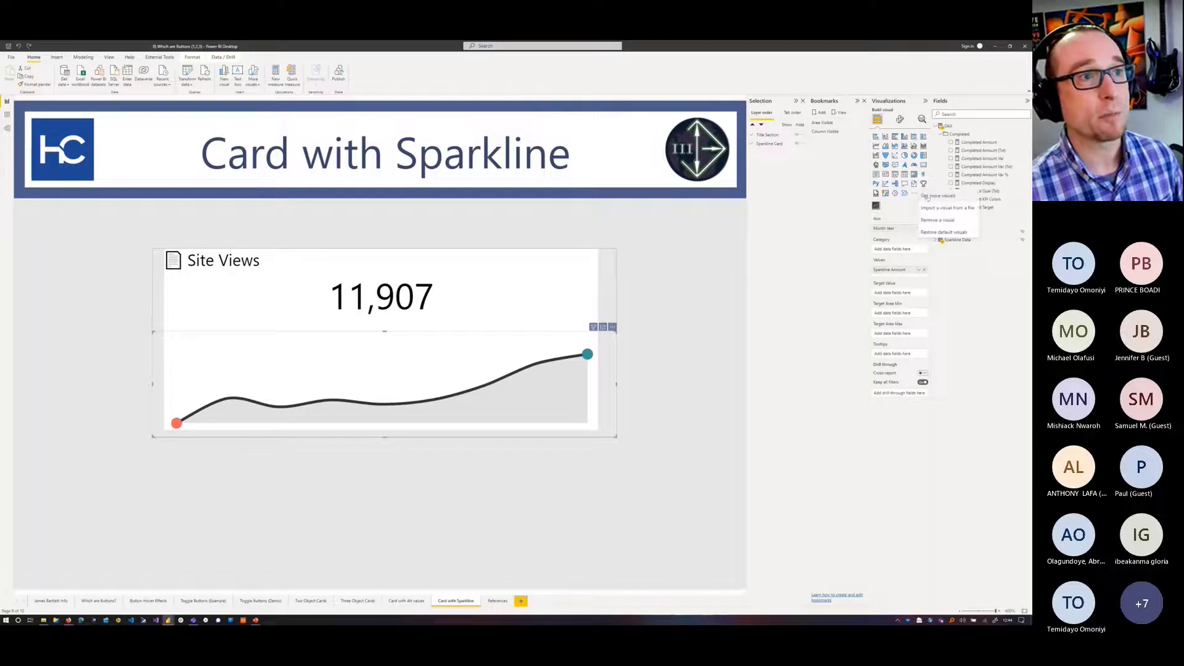
{"action": "left_click", "coordinate": [900, 210]}
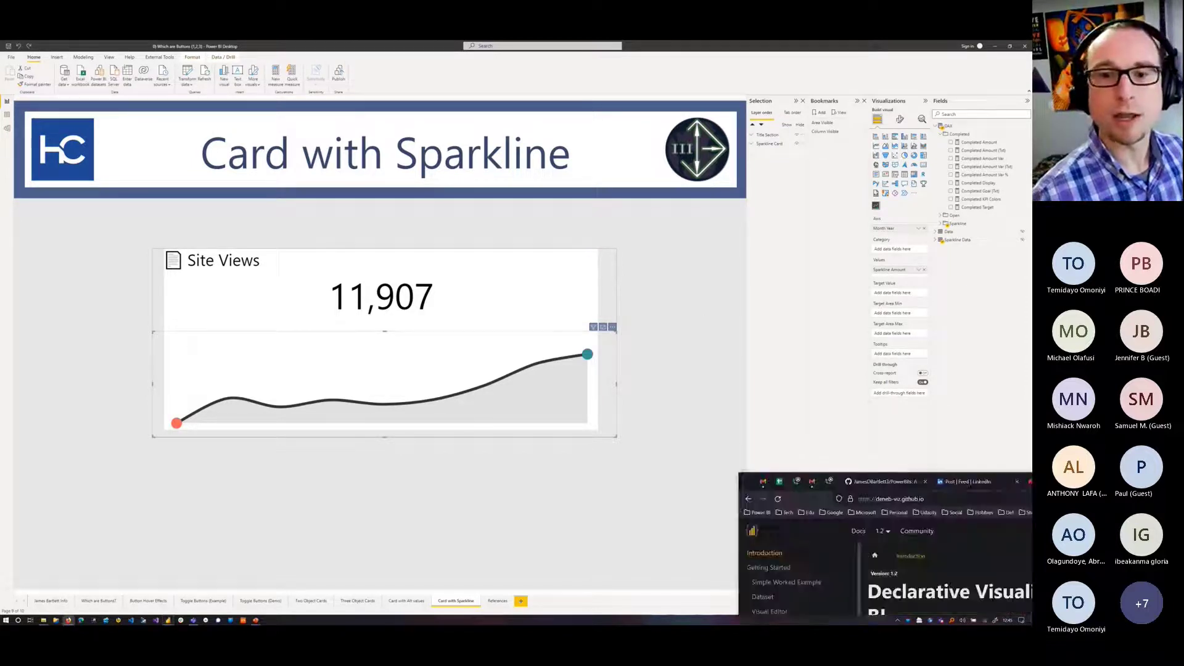
Step: Switch to Firefox and show the Deneb documentation's introduction page and its web address
{"action": "left_click", "coordinate": [68, 620]}
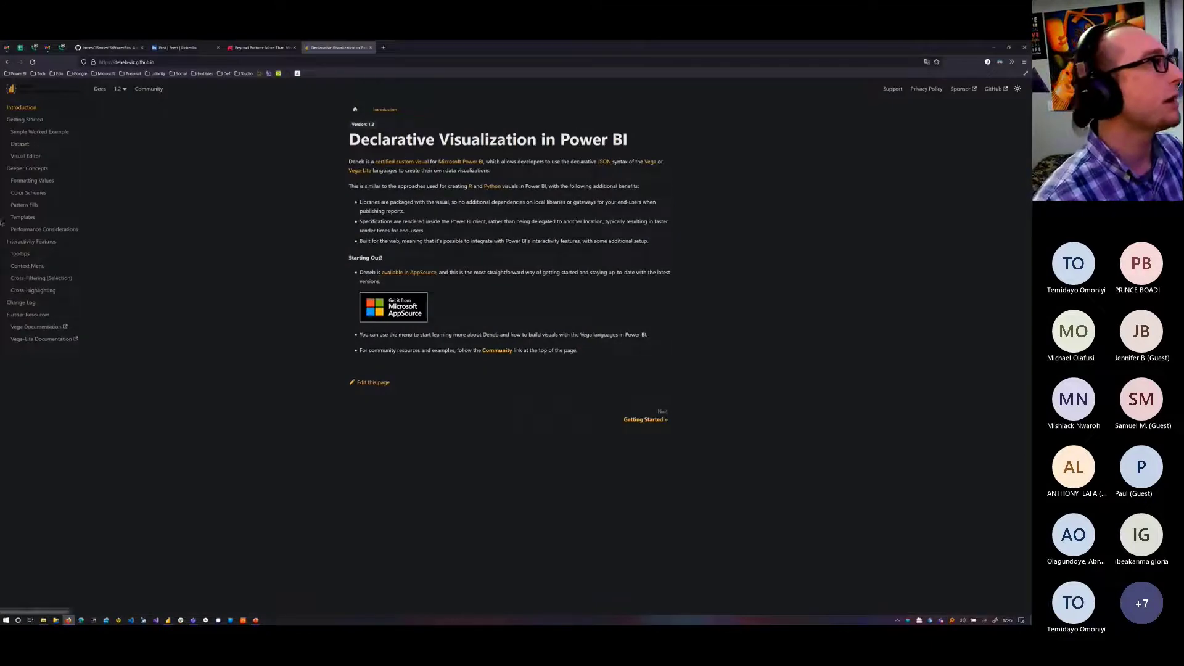
{"action": "left_click", "coordinate": [113, 63]}
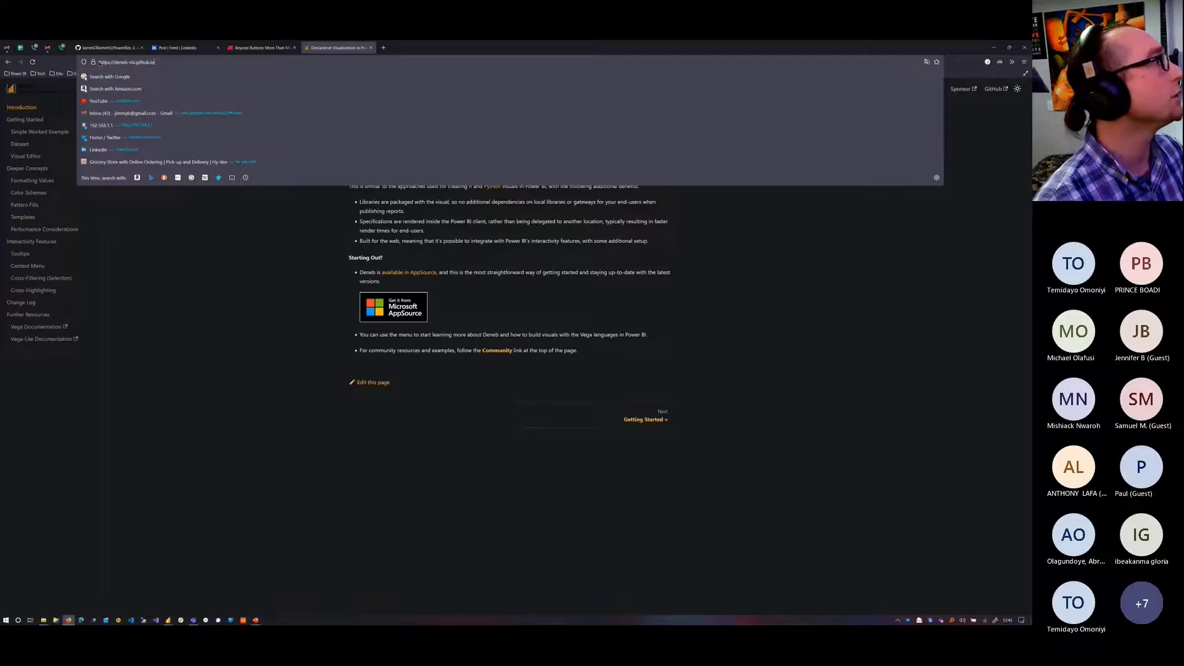
{"action": "left_click", "coordinate": [433, 202]}
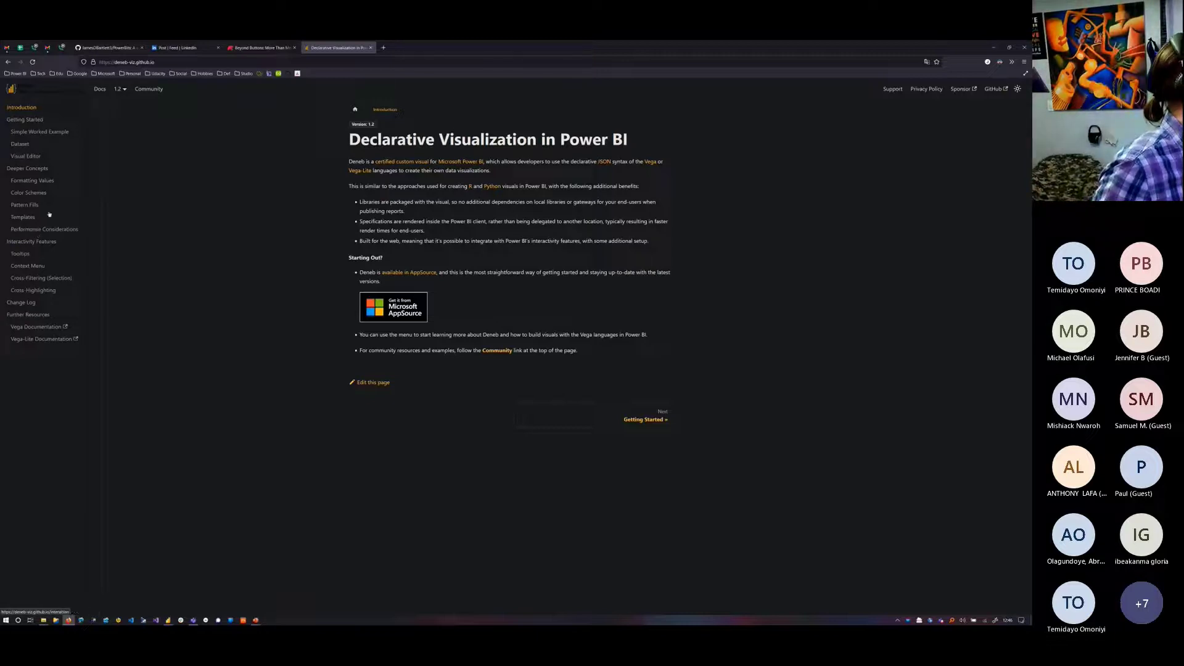
Step: Open Deneb's Getting Started page and examine the AppSource installation instructions for Power BI Desktop and the standalone version
{"action": "left_click", "coordinate": [19, 123]}
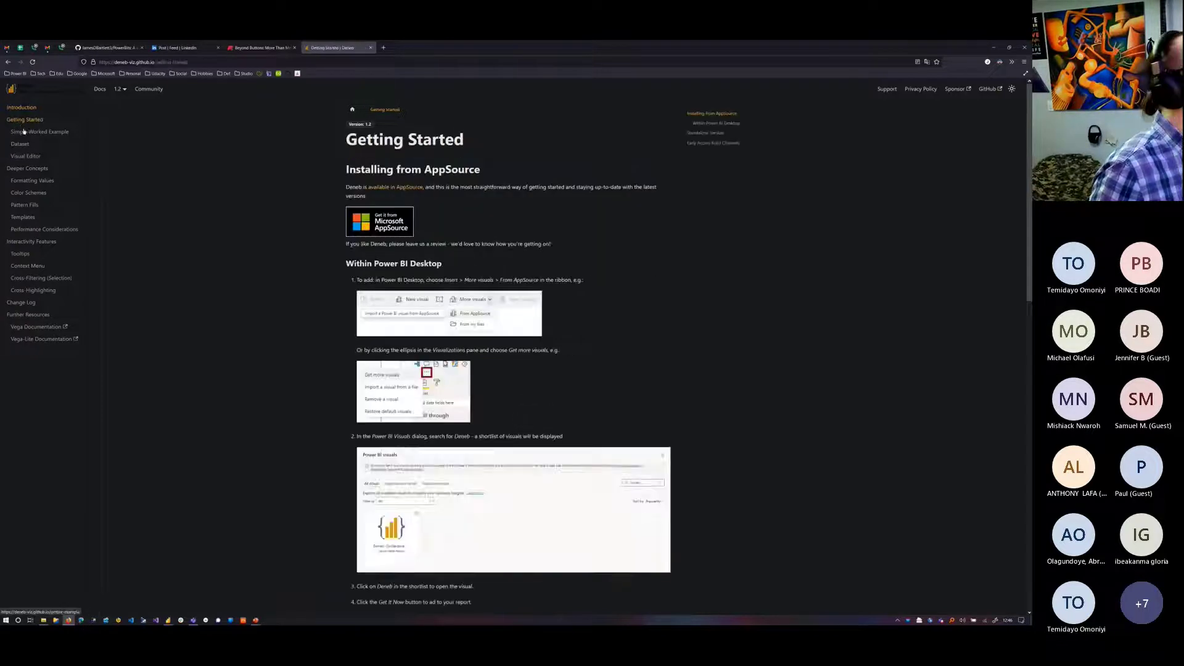
{"action": "scroll", "coordinate": [474, 303], "scroll_direction": "down", "scroll_amount": 3}
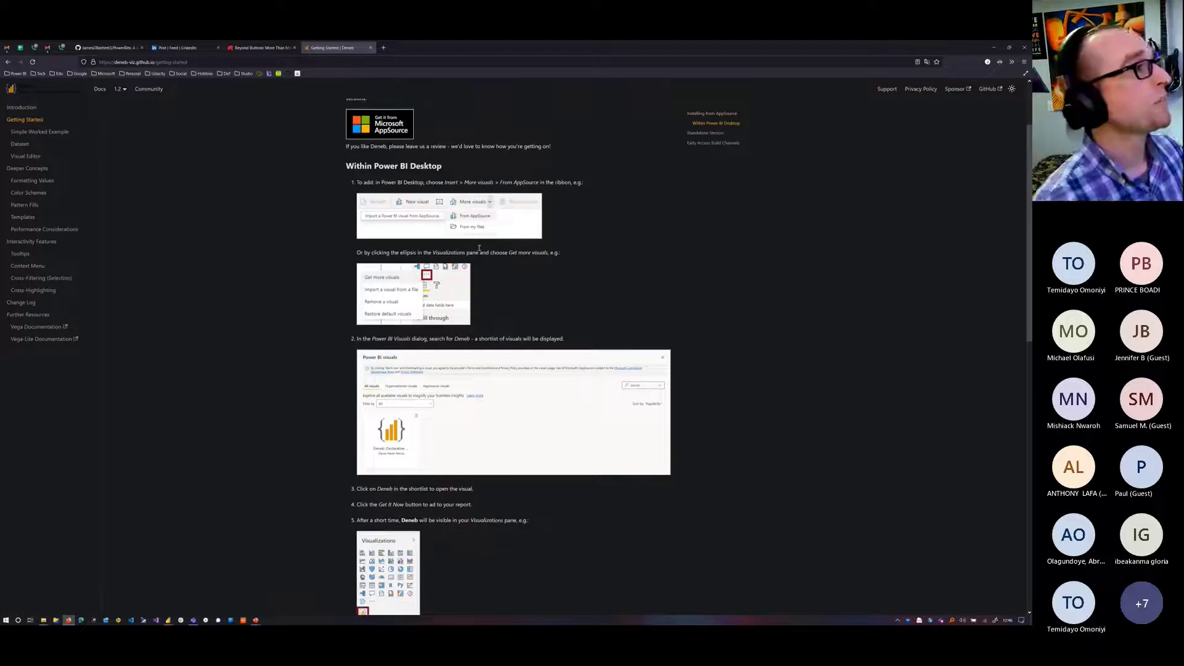
{"action": "scroll", "coordinate": [454, 211], "scroll_direction": "down", "scroll_amount": 2}
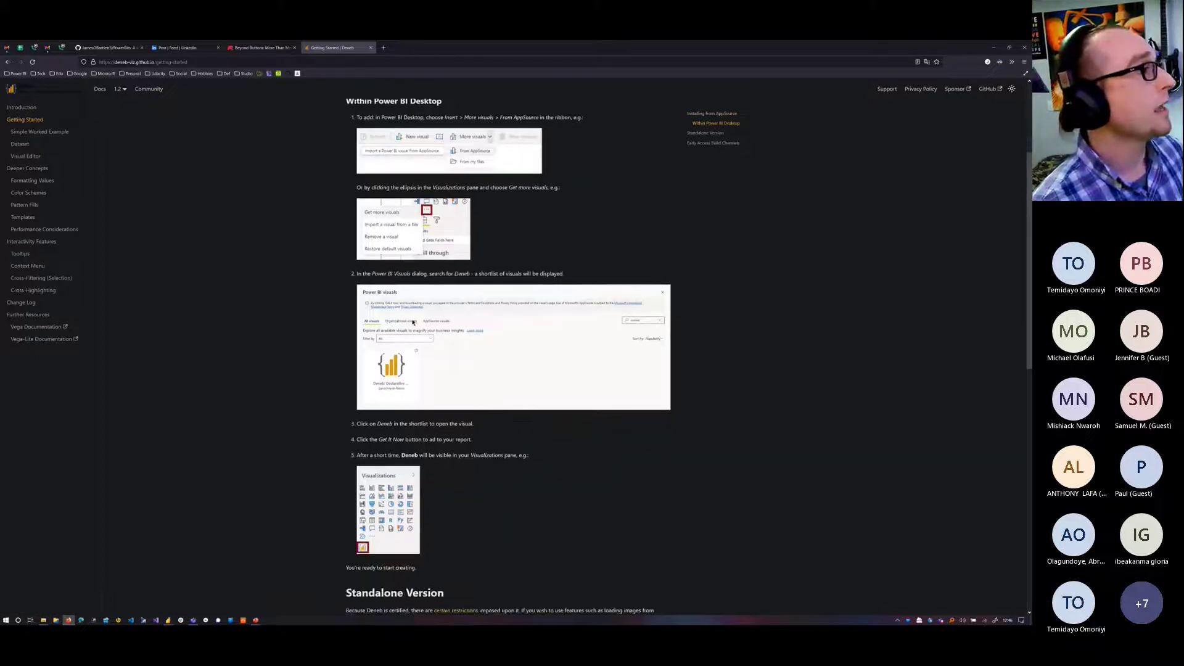
{"action": "scroll", "coordinate": [442, 336], "scroll_direction": "down", "scroll_amount": 2}
{"action": "scroll", "coordinate": [398, 313], "scroll_direction": "down", "scroll_amount": 15}
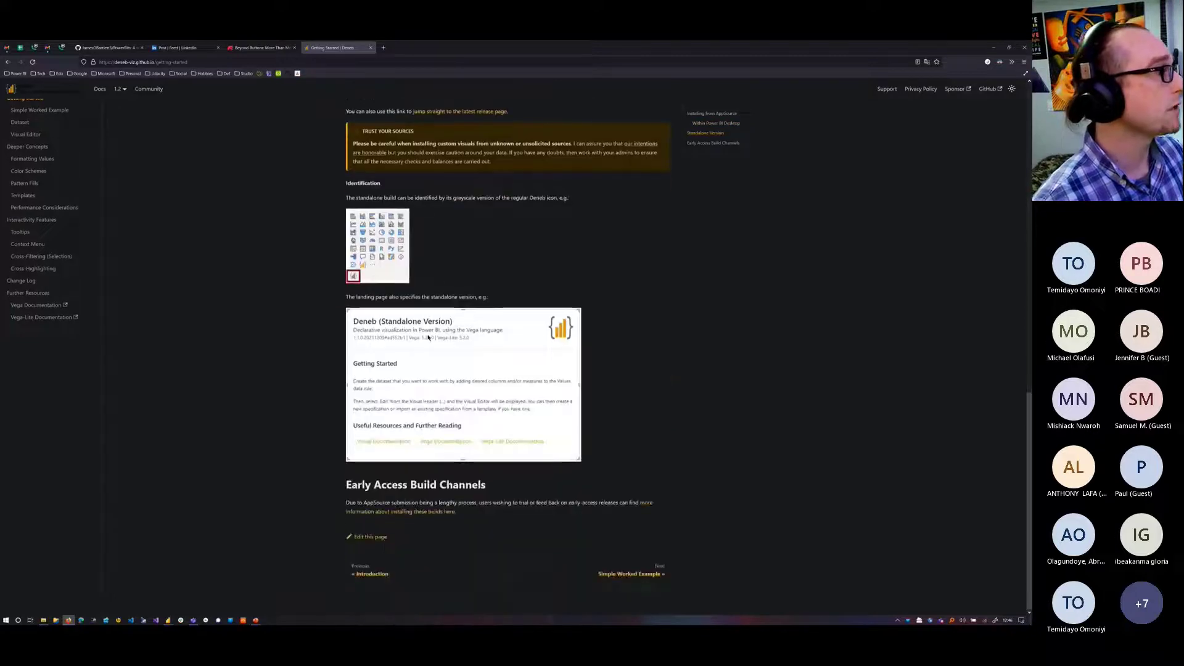
{"action": "scroll", "coordinate": [439, 278], "scroll_direction": "up", "scroll_amount": 15}
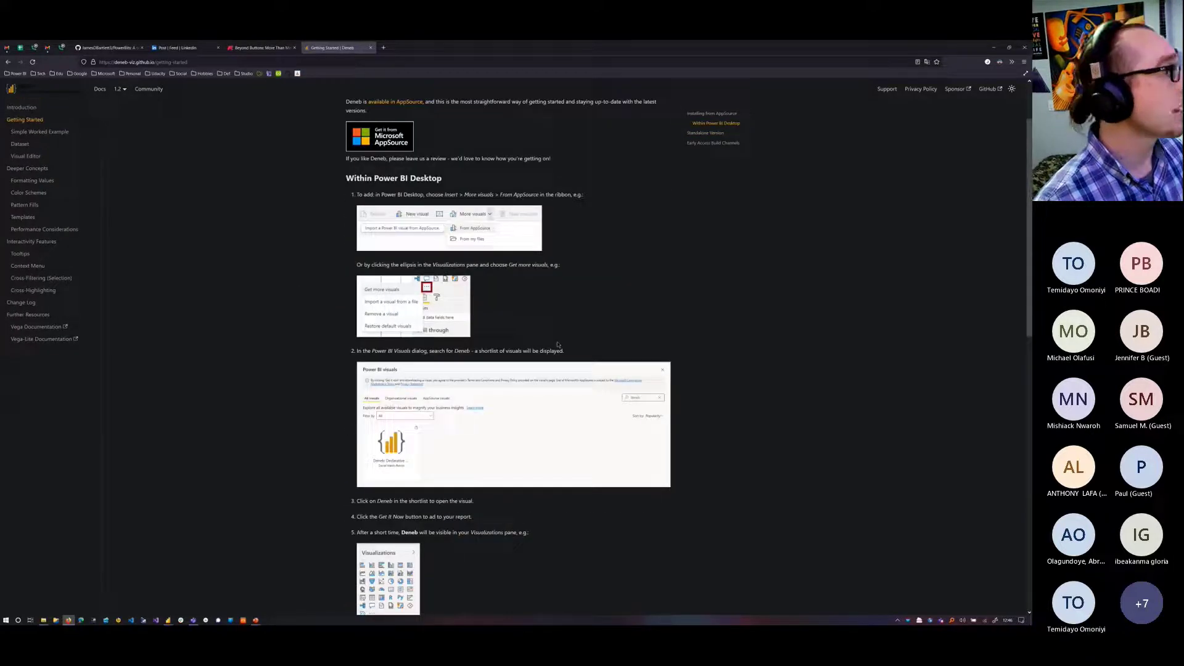
{"action": "scroll", "coordinate": [185, 246], "scroll_direction": "up", "scroll_amount": 3}
Step: Open the Simple Worked Example page and read how to add the visual, choose a template and assign placeholders
{"action": "left_click", "coordinate": [30, 132]}
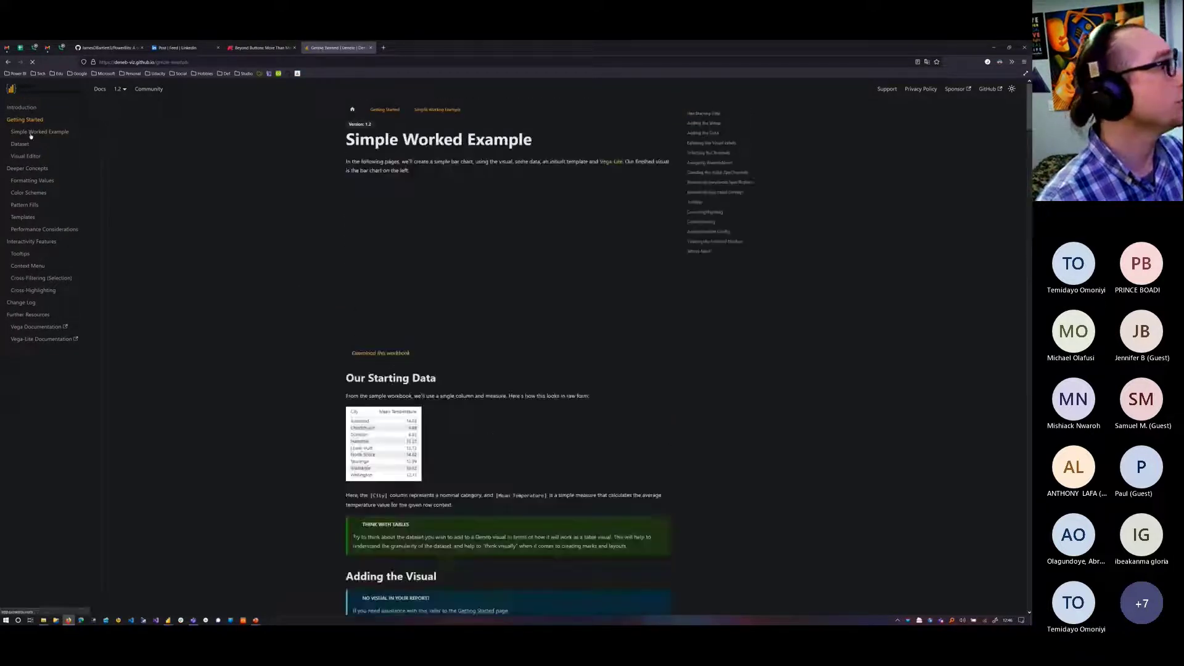
{"action": "scroll", "coordinate": [470, 243], "scroll_direction": "down", "scroll_amount": 15}
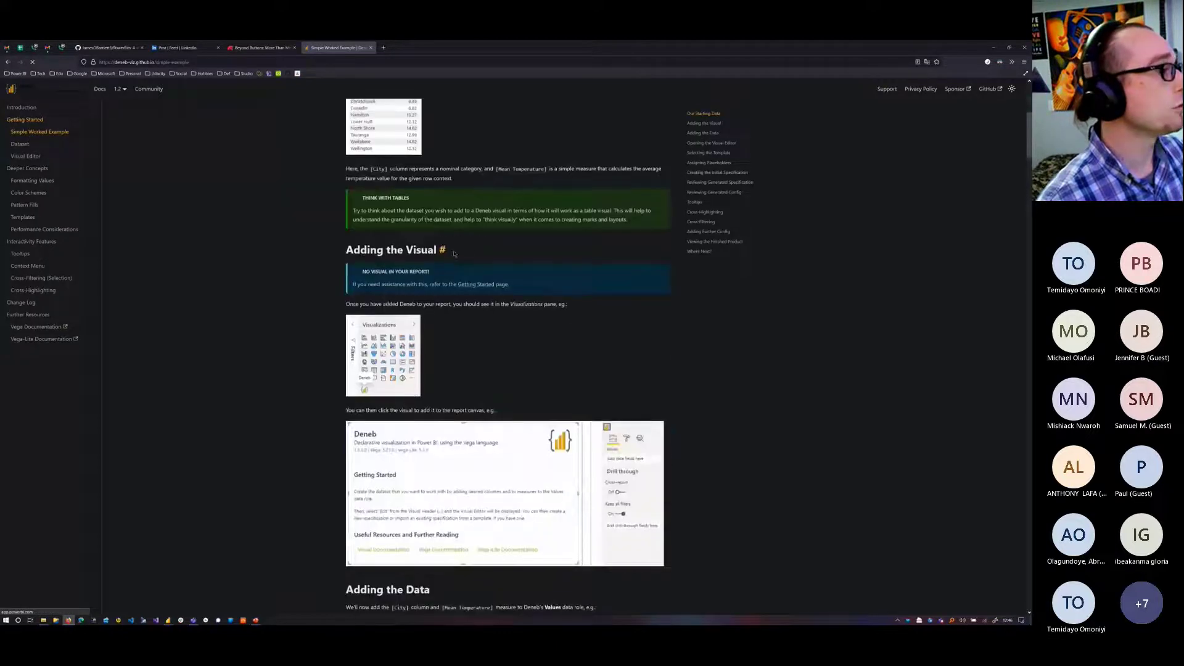
{"action": "scroll", "coordinate": [417, 272], "scroll_direction": "down", "scroll_amount": 4}
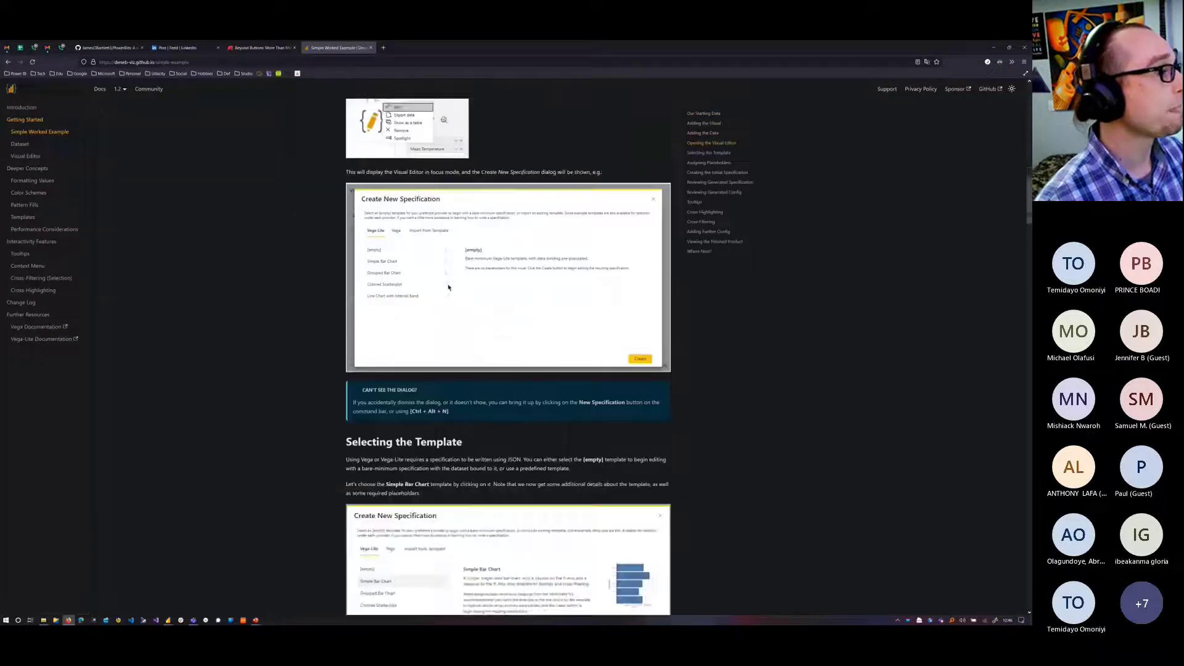
{"action": "scroll", "coordinate": [420, 280], "scroll_direction": "down", "scroll_amount": 3}
{"action": "scroll", "coordinate": [420, 280], "scroll_direction": "up", "scroll_amount": 2}
{"action": "scroll", "coordinate": [420, 280], "scroll_direction": "down", "scroll_amount": 5}
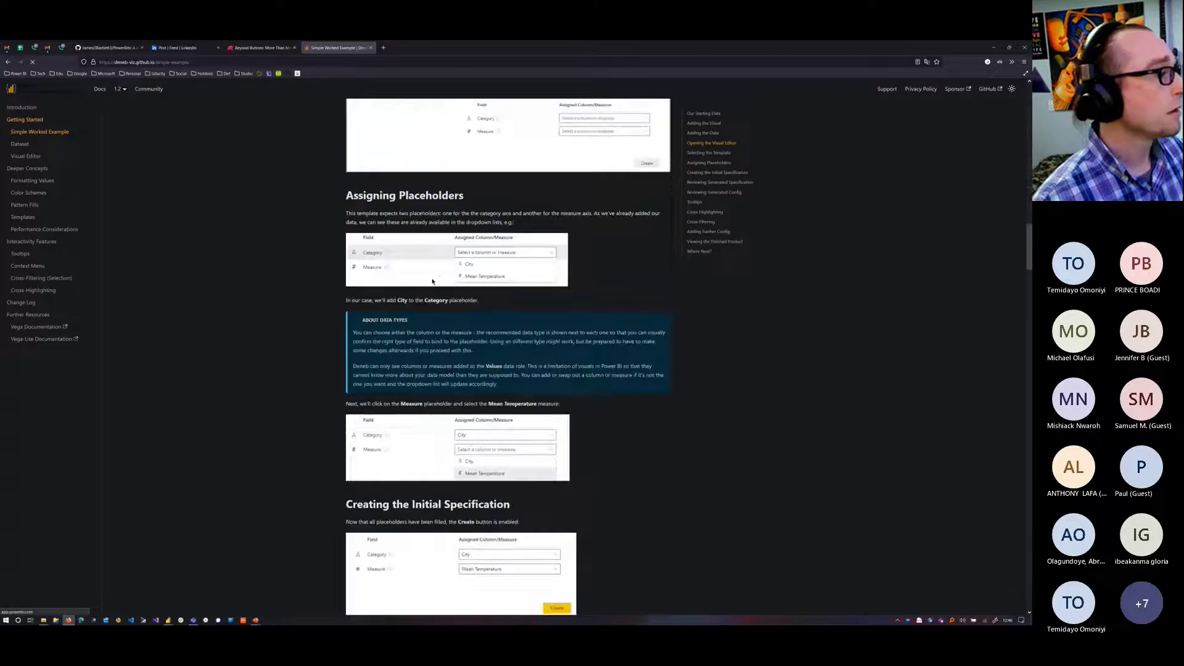
Step: Examine the Visual Editor's bar chart example and the generated Vega-Lite specification in the worked example
{"action": "scroll", "coordinate": [411, 334], "scroll_direction": "down", "scroll_amount": 8}
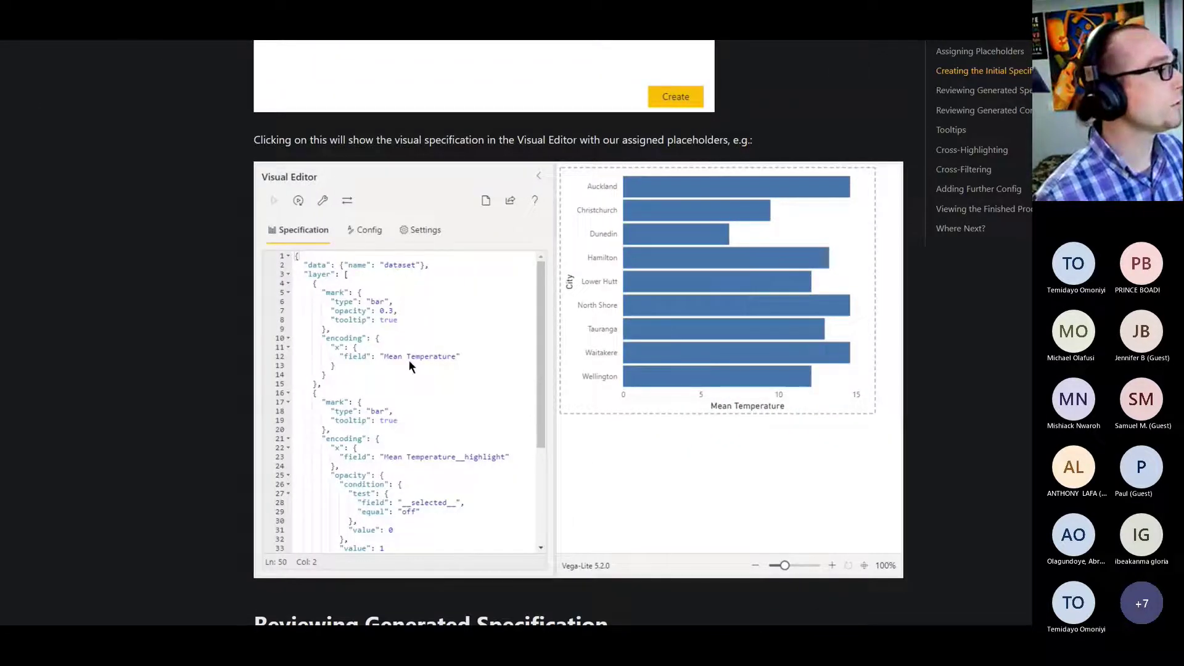
{"action": "scroll", "coordinate": [412, 569], "scroll_direction": "down", "scroll_amount": 1}
{"action": "scroll", "coordinate": [412, 568], "scroll_direction": "down", "scroll_amount": 1}
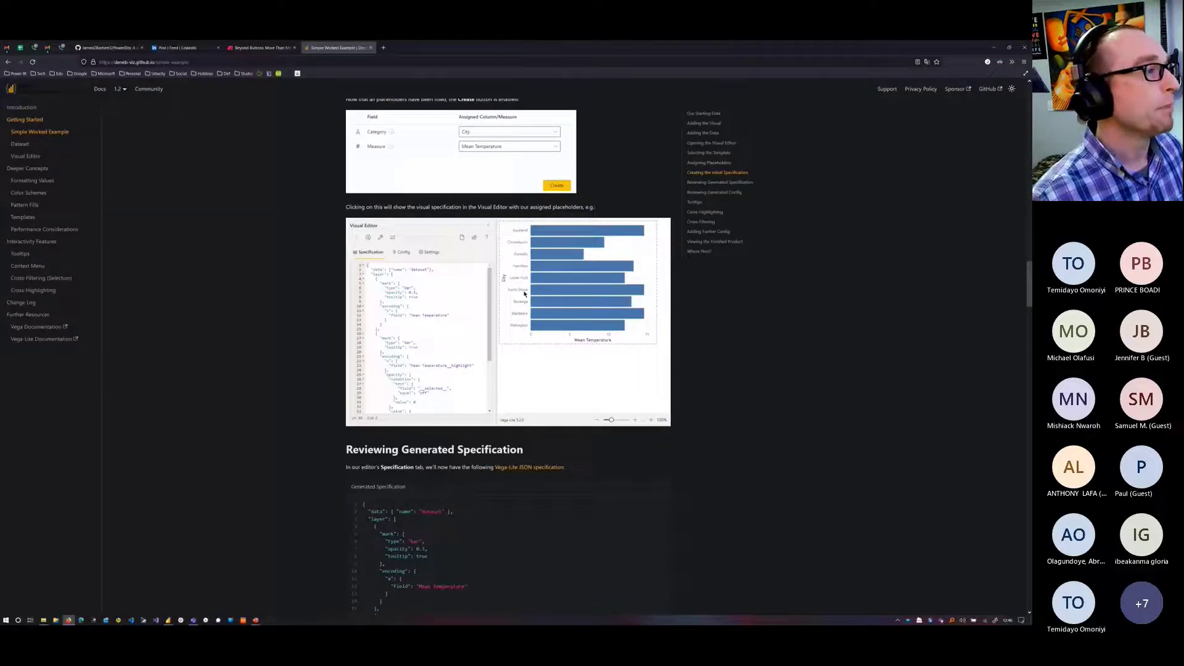
{"action": "scroll", "coordinate": [476, 311], "scroll_direction": "down", "scroll_amount": 7}
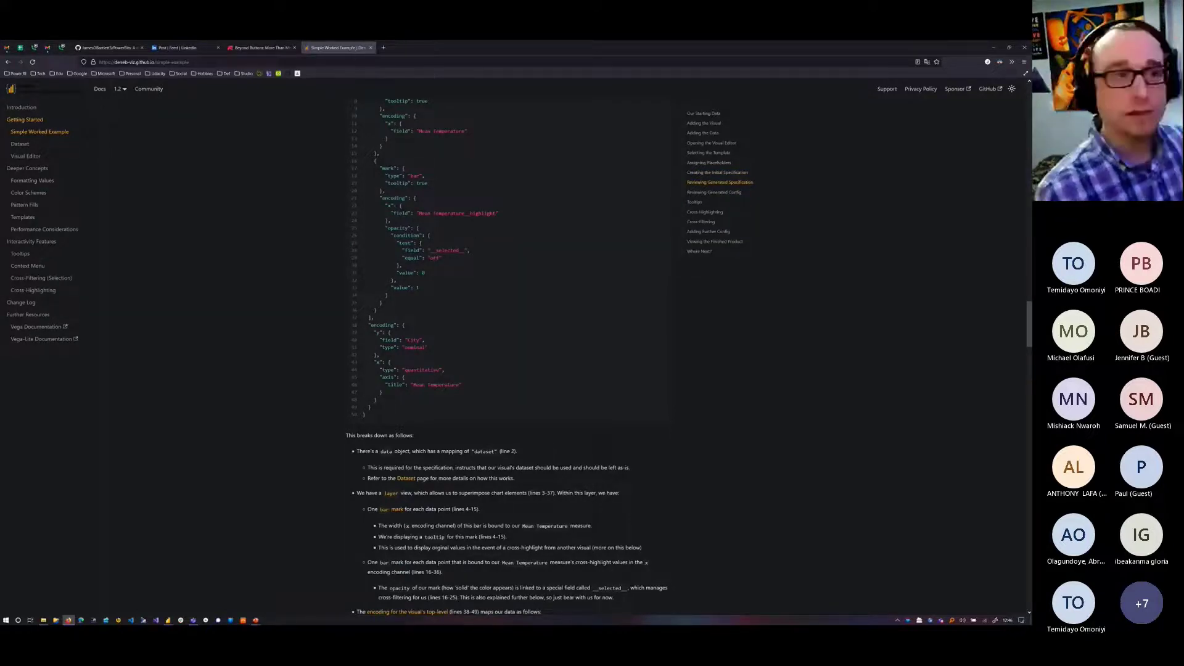
Step: Select the Deneb worked example page's web address for sharing, and open the Charticulator website in a new browser tab
{"action": "left_click", "coordinate": [206, 61]}
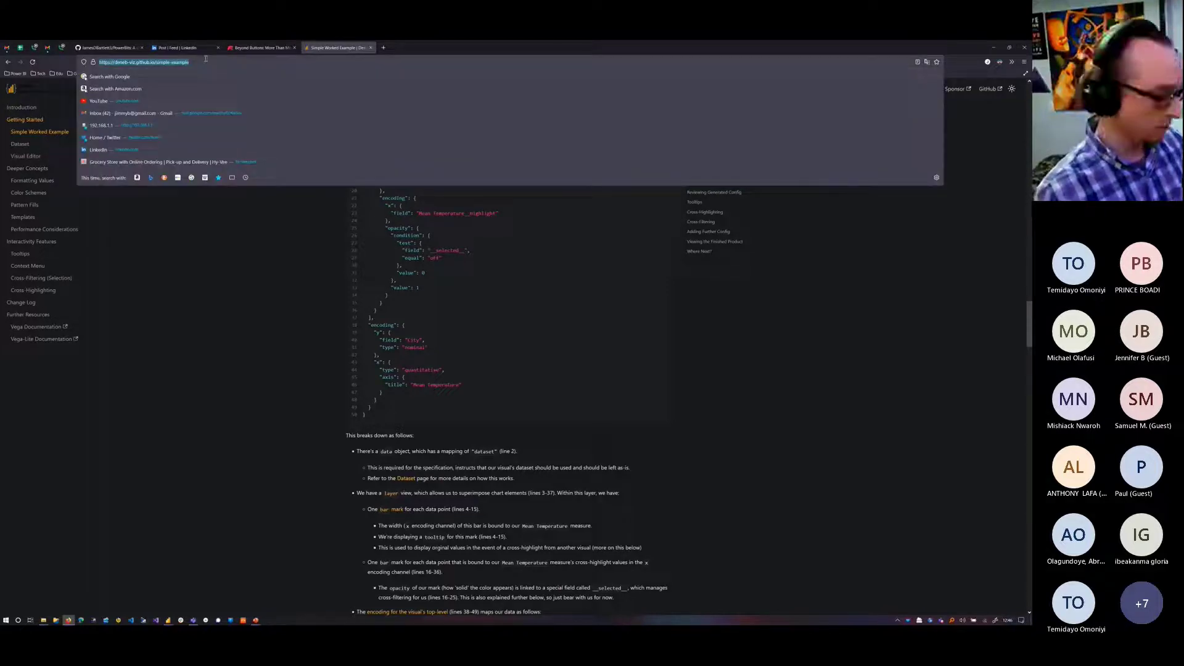
{"action": "key", "text": "alt+Tab"}
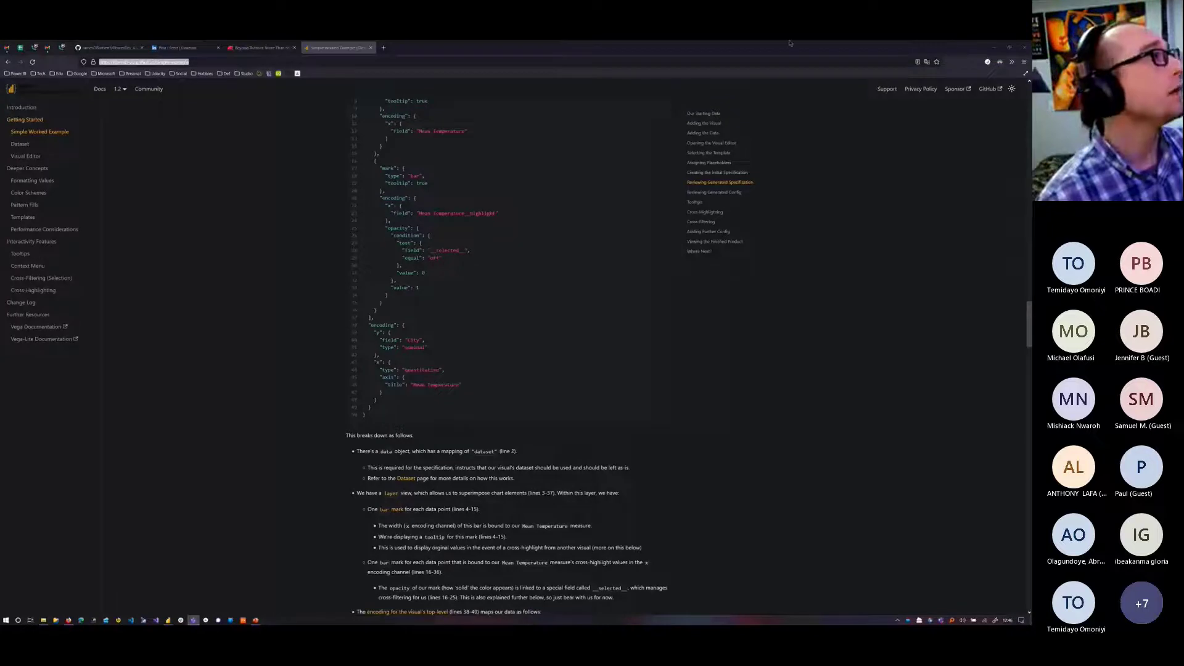
{"action": "left_click", "coordinate": [383, 52]}
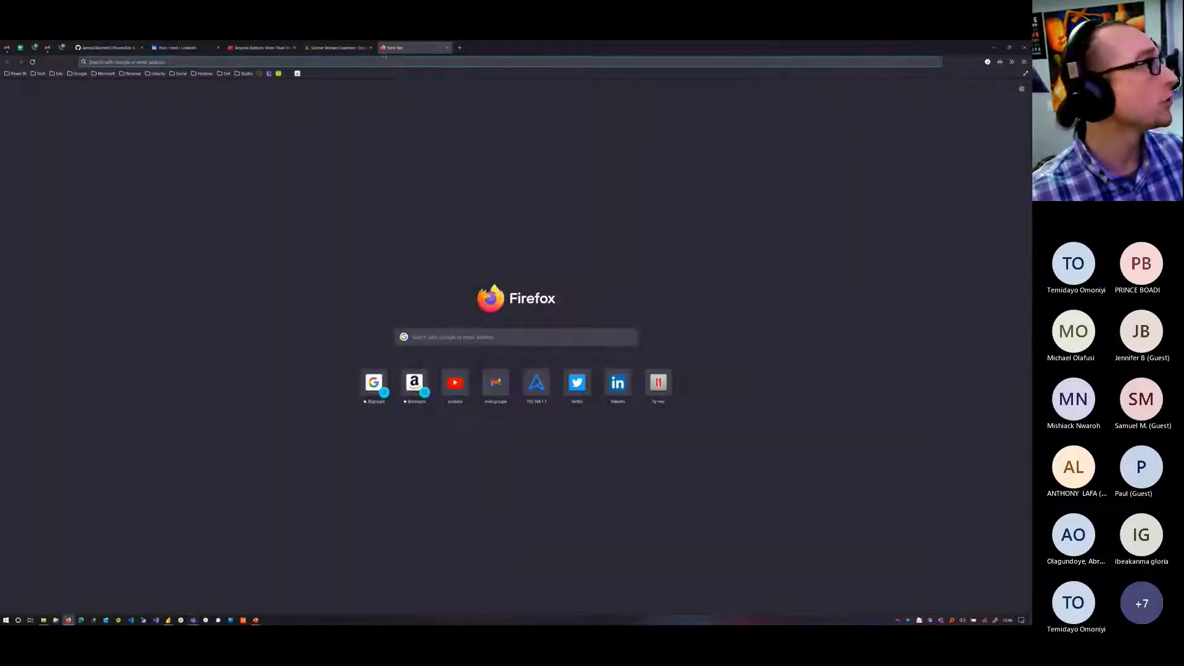
{"action": "type", "text": "charticula"}
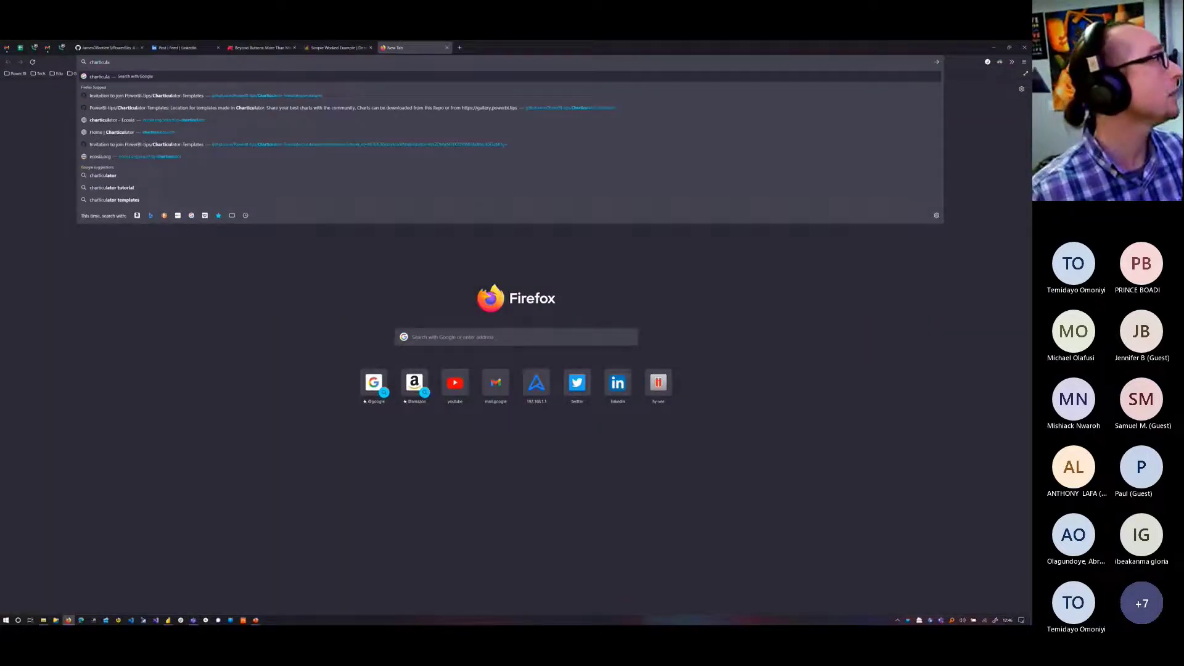
{"action": "type", "text": "tor"}
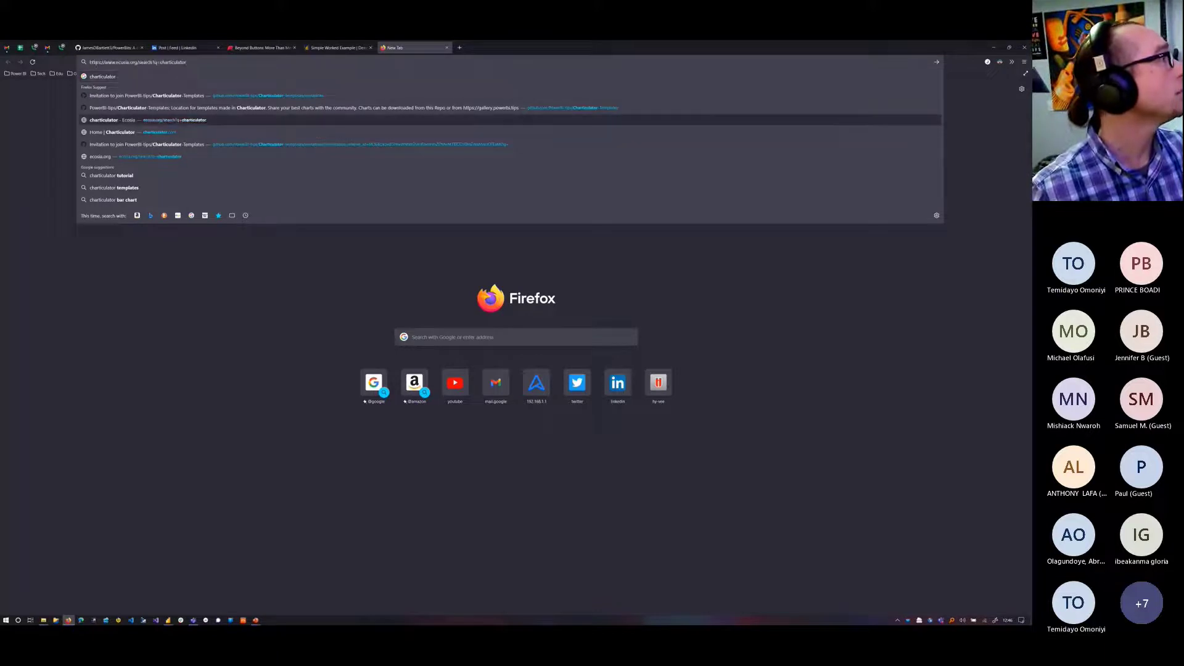
{"action": "key", "text": "Return"}
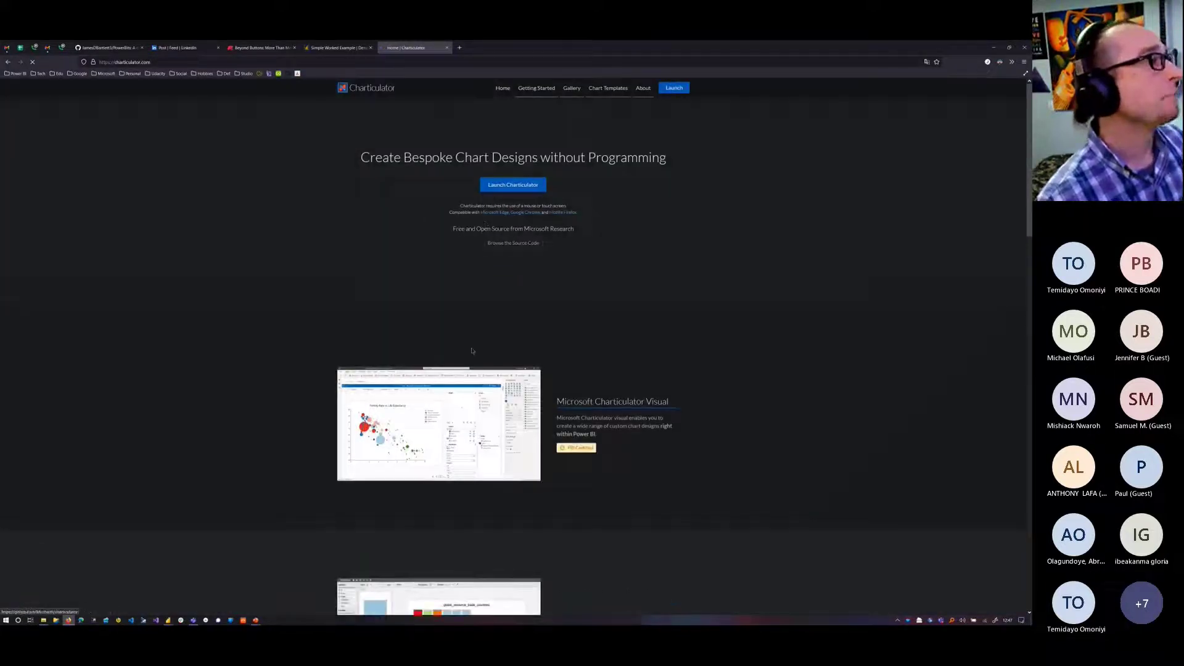
Step: Examine the Charticulator home page's Power BI visual and interactive chart creation sections, and select the site's web address for sharing
{"action": "scroll", "coordinate": [435, 311], "scroll_direction": "down", "scroll_amount": 2}
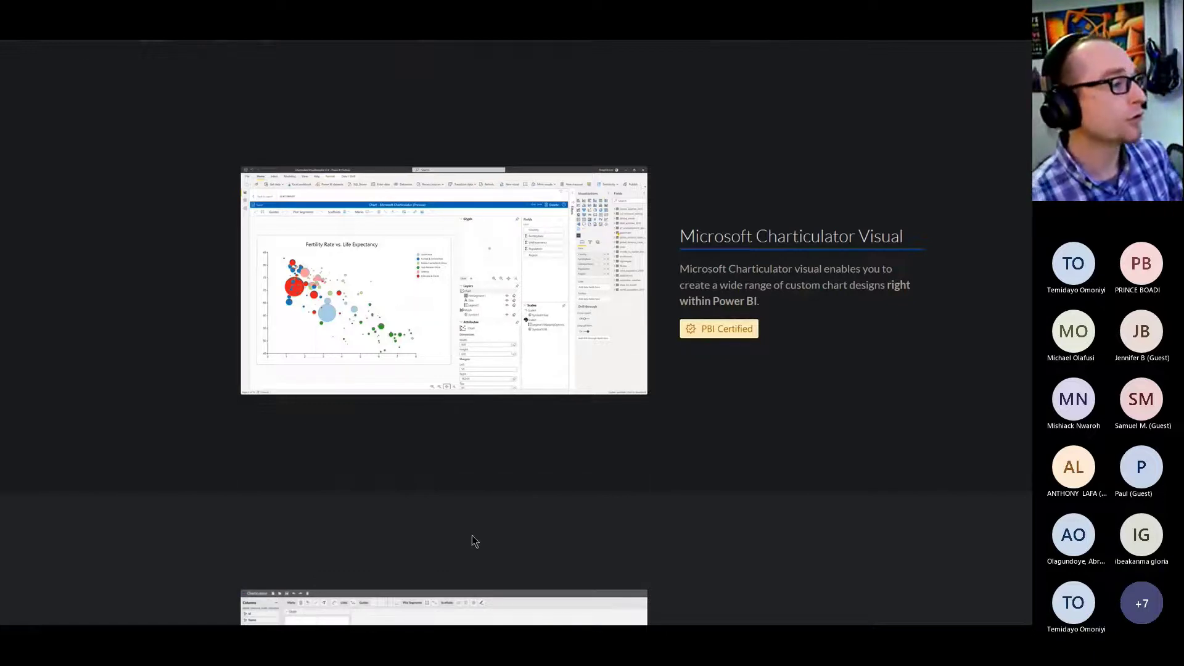
{"action": "scroll", "coordinate": [473, 540], "scroll_direction": "down", "scroll_amount": 4}
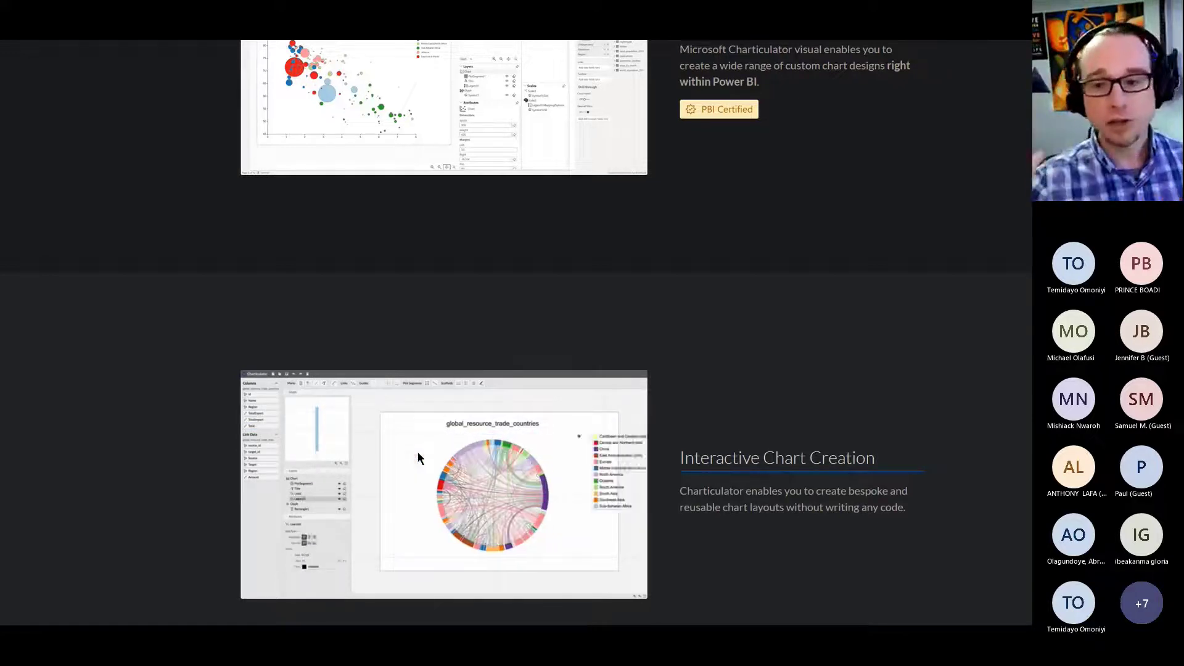
{"action": "scroll", "coordinate": [446, 593], "scroll_direction": "down", "scroll_amount": 2}
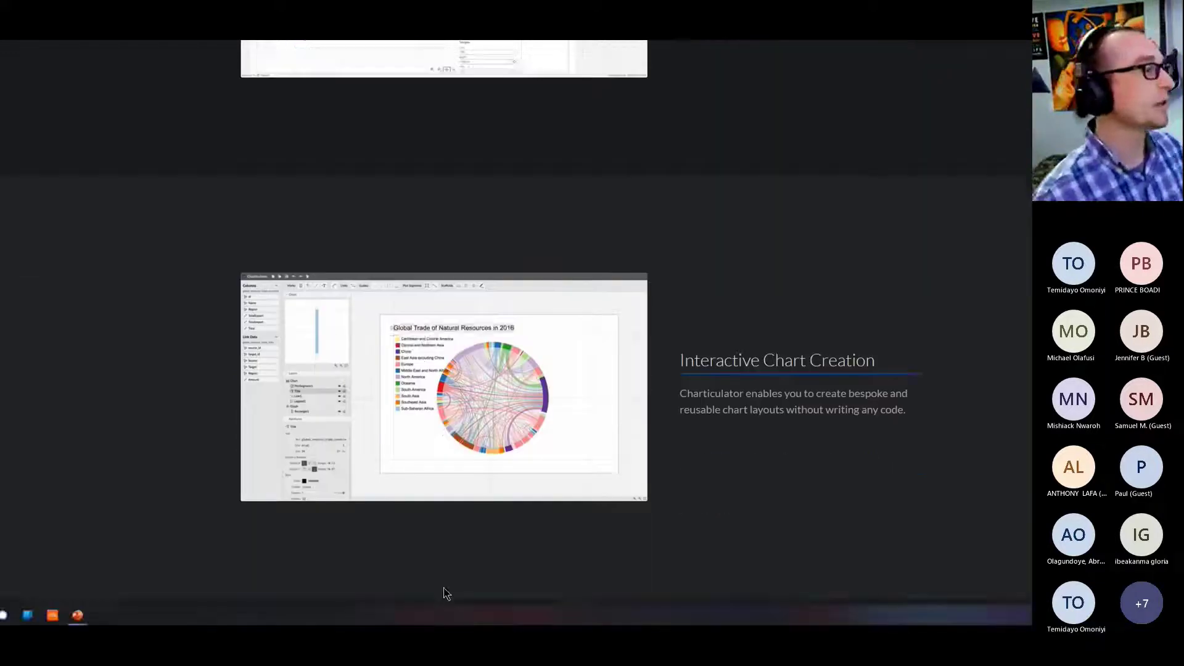
{"action": "scroll", "coordinate": [372, 116], "scroll_direction": "up", "scroll_amount": 1}
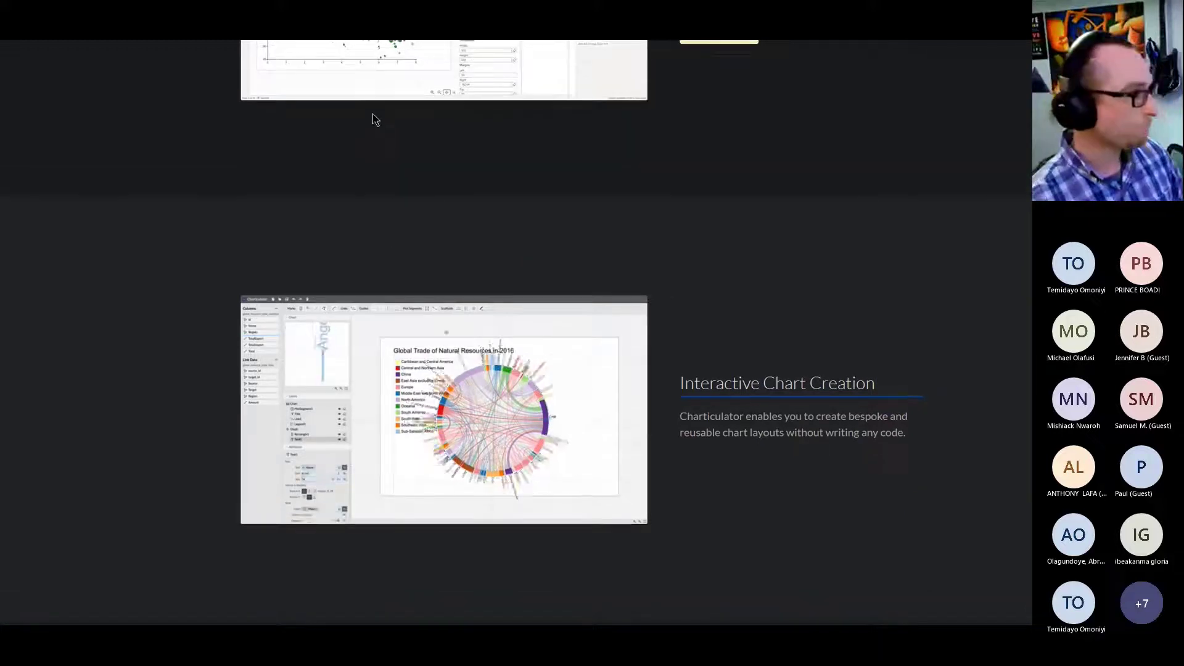
{"action": "scroll", "coordinate": [374, 119], "scroll_direction": "up", "scroll_amount": 1}
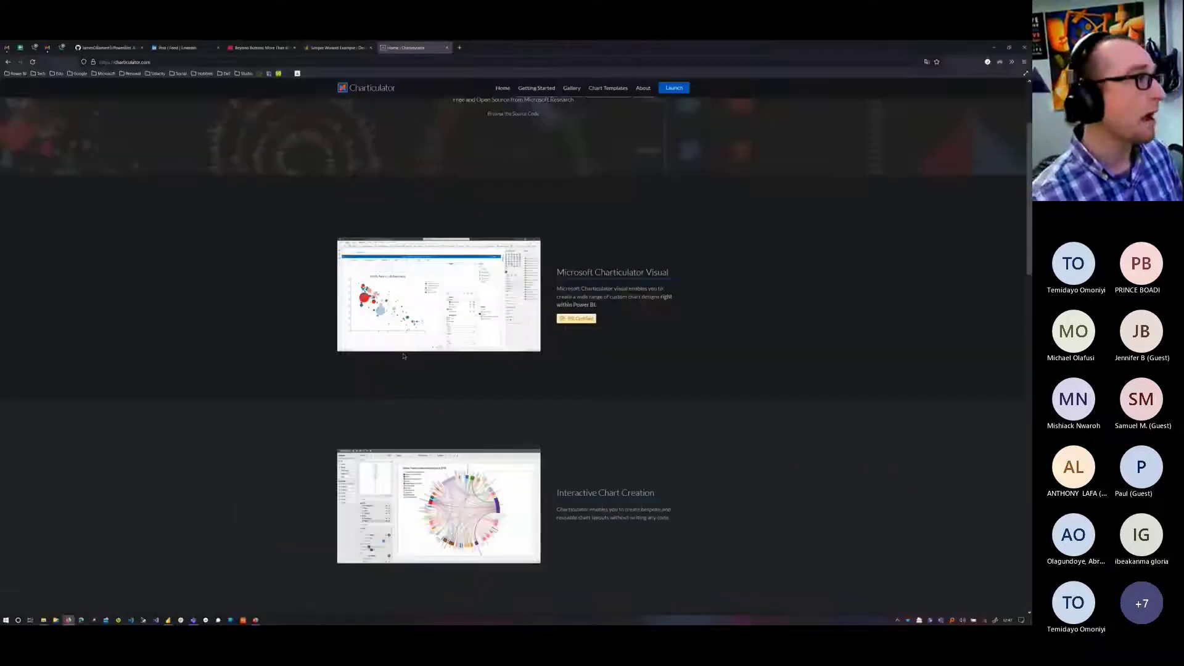
{"action": "left_click", "coordinate": [395, 59]}
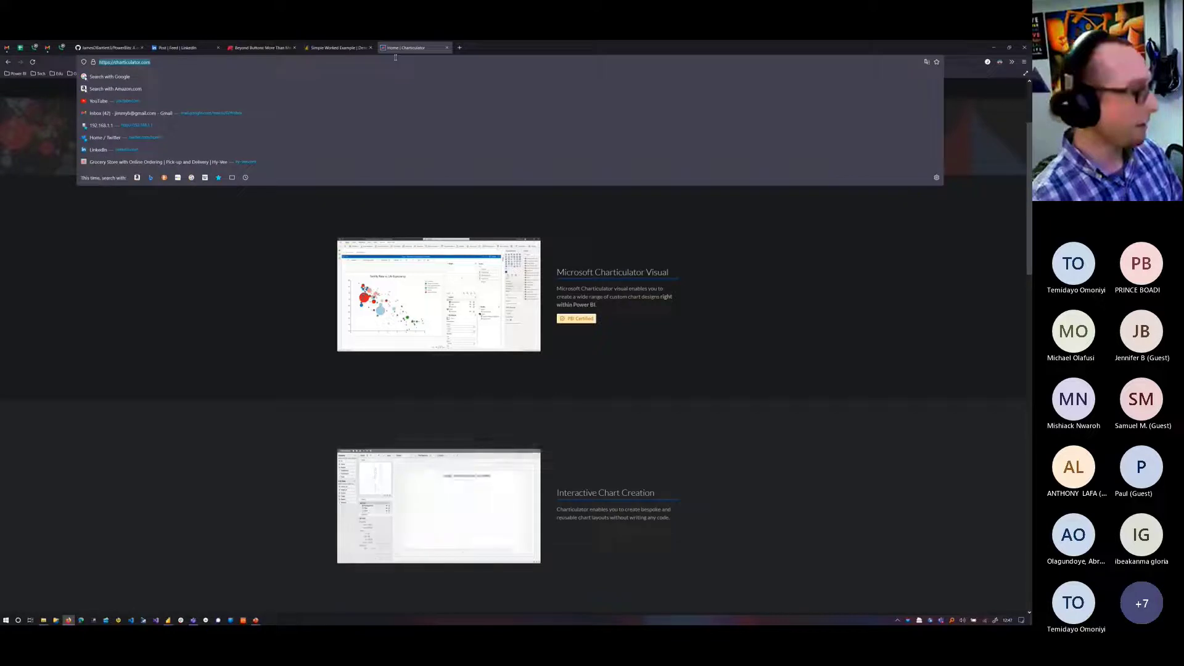
{"action": "key", "text": "alt+Tab"}
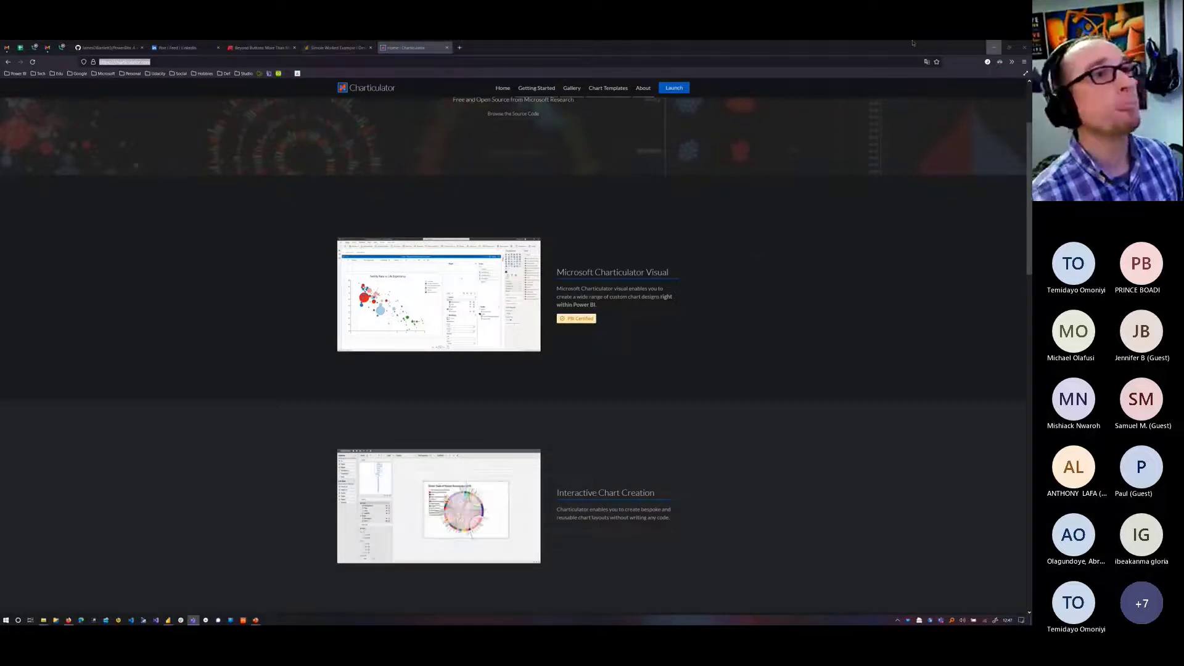
Step: Switch to Power BI Desktop, open the Focus Mode Icon report and inspect the bookmark action assigned to the chart's expand icon
{"action": "key", "text": "alt+Tab"}
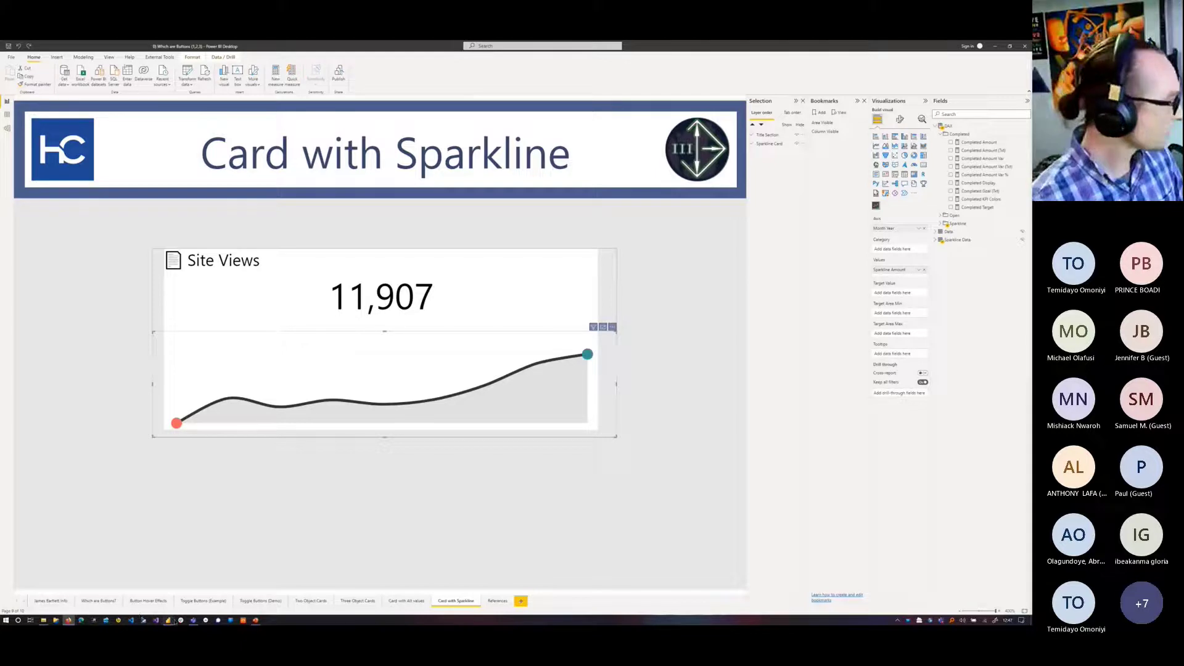
{"action": "mouse_move", "coordinate": [171, 622]}
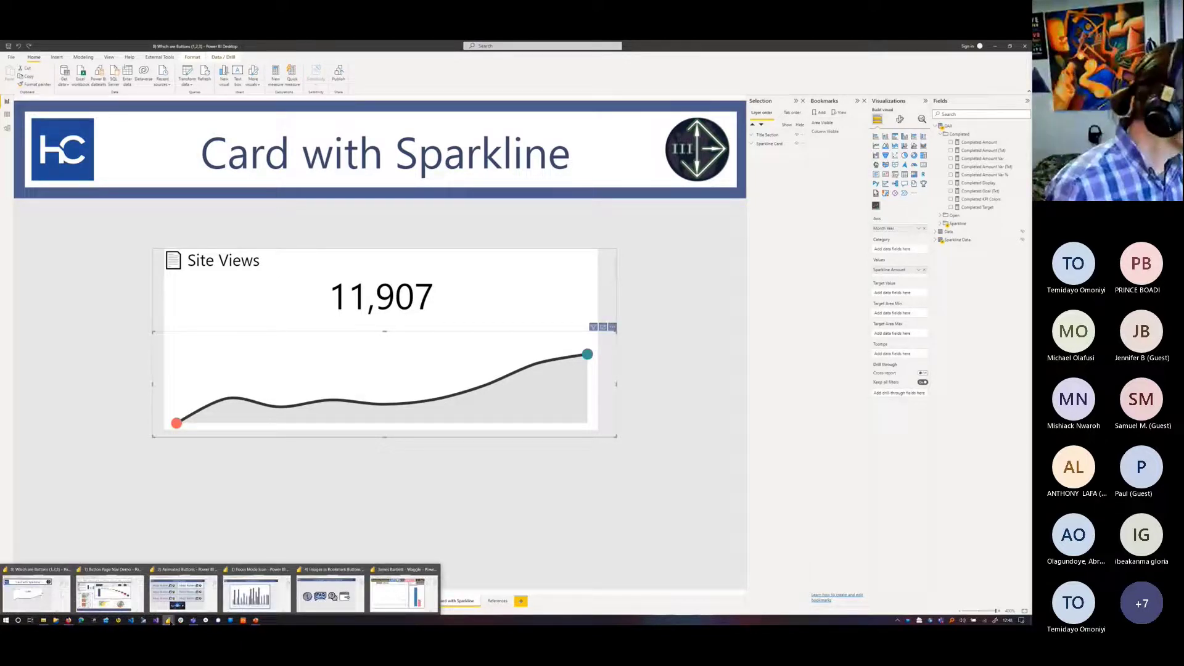
{"action": "left_click", "coordinate": [250, 593]}
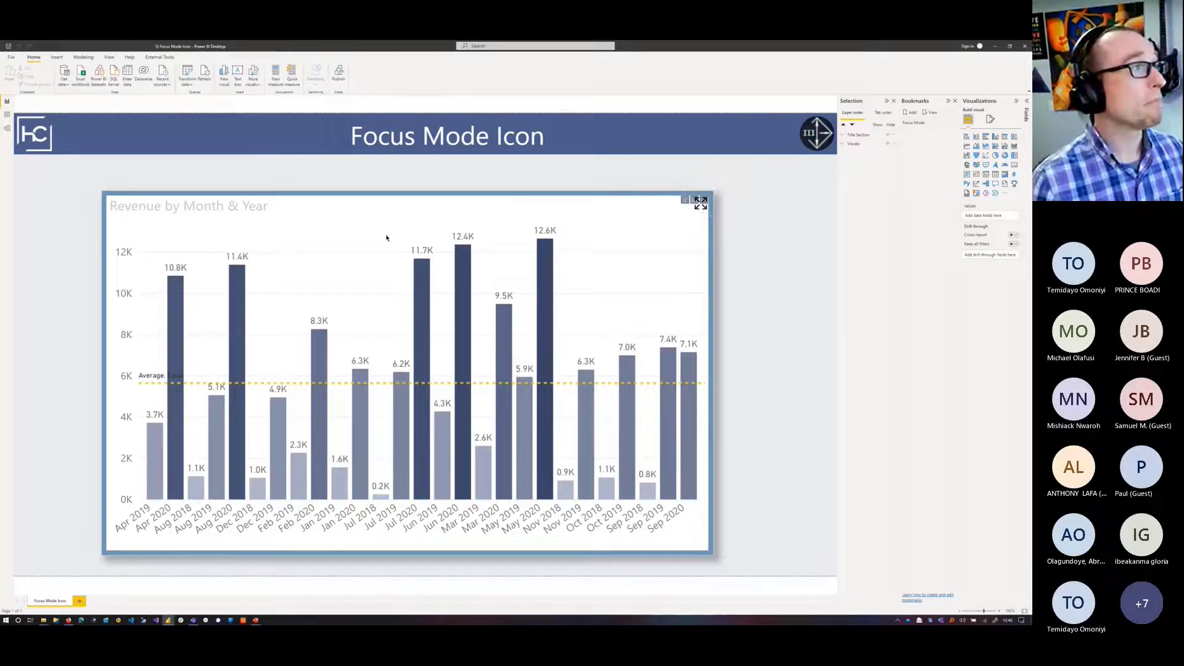
{"action": "left_click", "coordinate": [703, 207]}
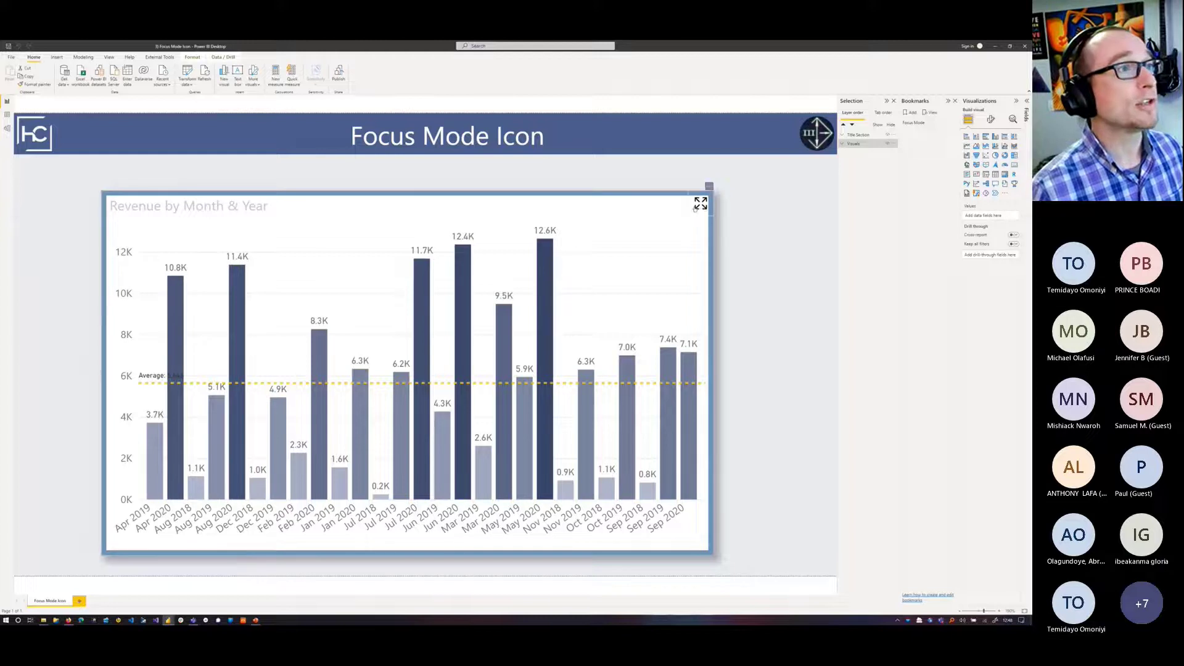
{"action": "left_click", "coordinate": [700, 203]}
{"action": "left_click", "coordinate": [967, 162]}
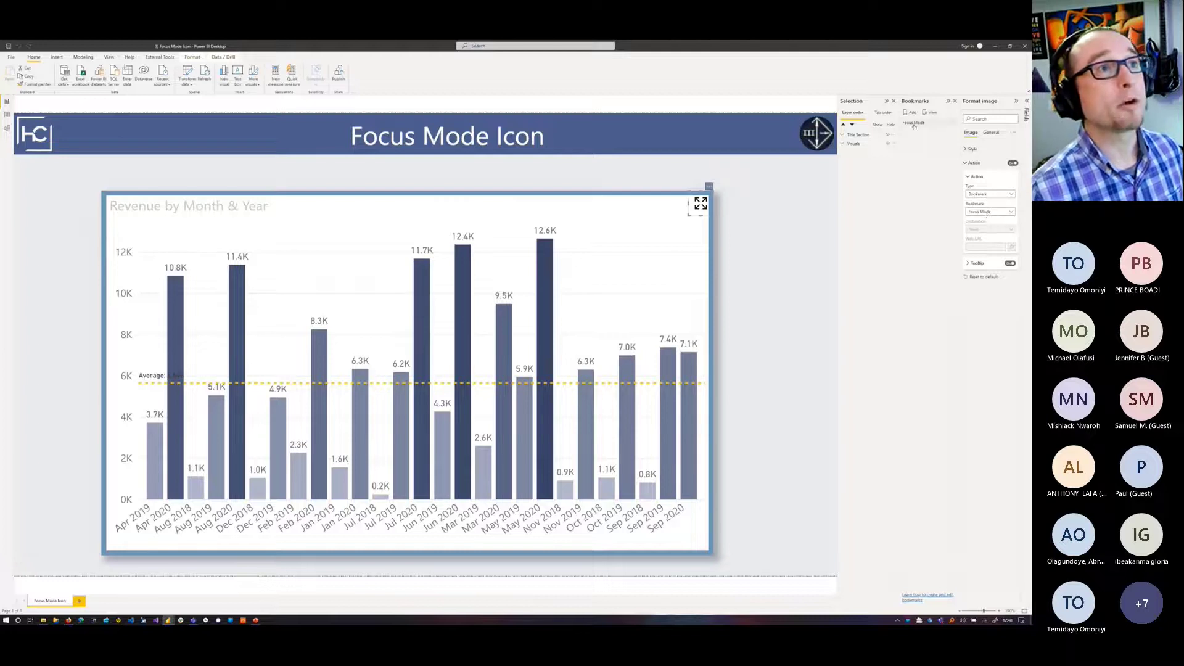
Step: Test the expand icon to show the Revenue by Month & Year chart in focus mode, and return to the report
{"action": "left_click", "coordinate": [701, 204]}
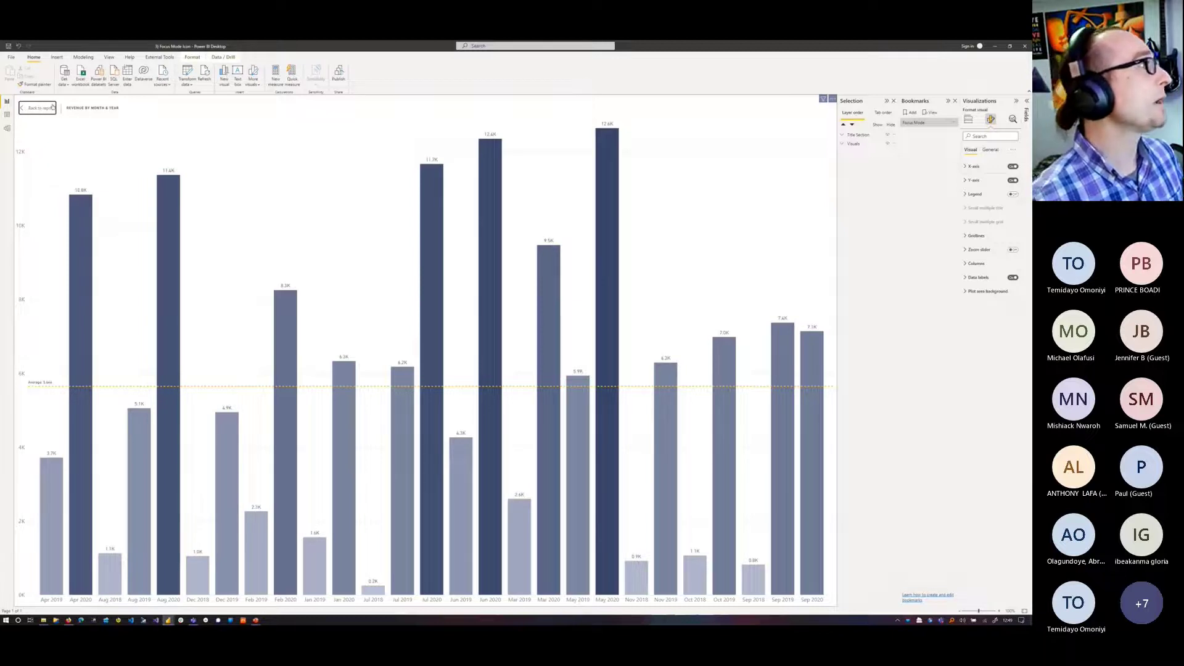
{"action": "left_click", "coordinate": [38, 110]}
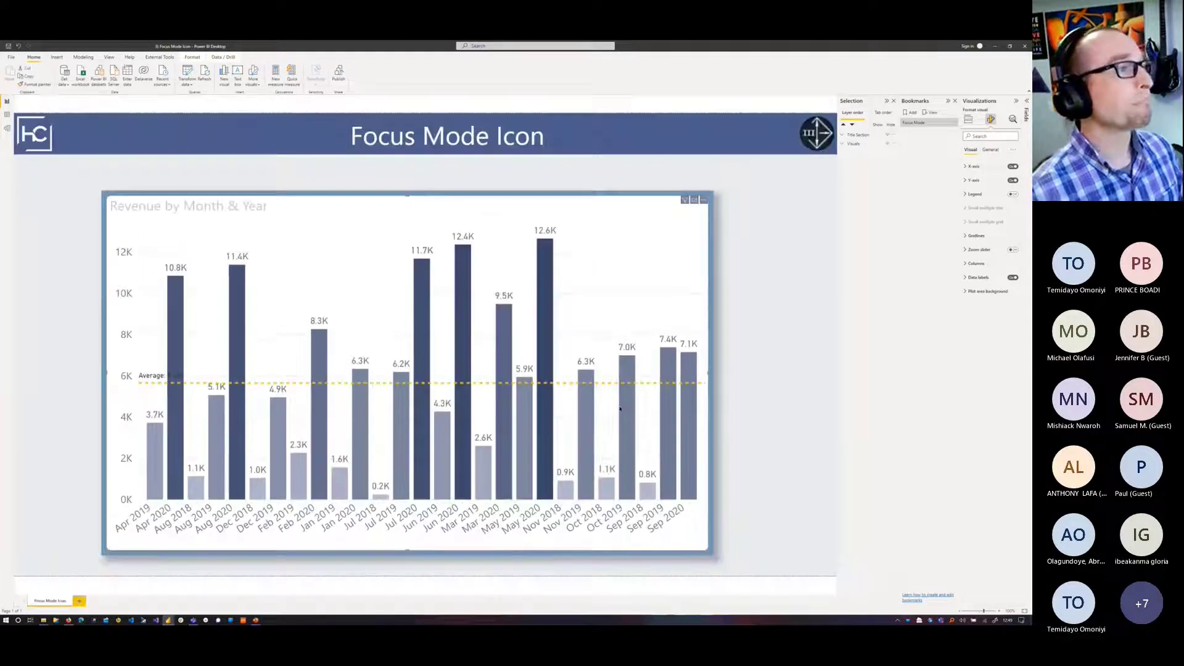
{"action": "left_click", "coordinate": [752, 233]}
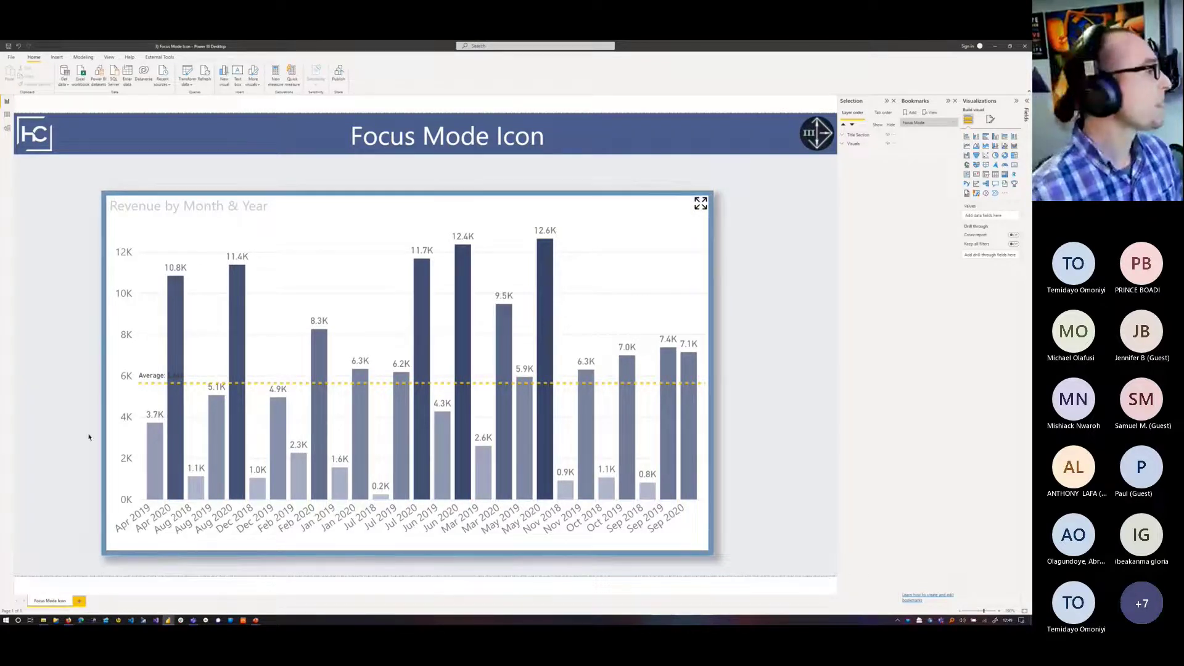
Step: Open the Images in Bookmark Buttons report and select the window-arrow button to compare its default and hover images
{"action": "mouse_move", "coordinate": [167, 620]}
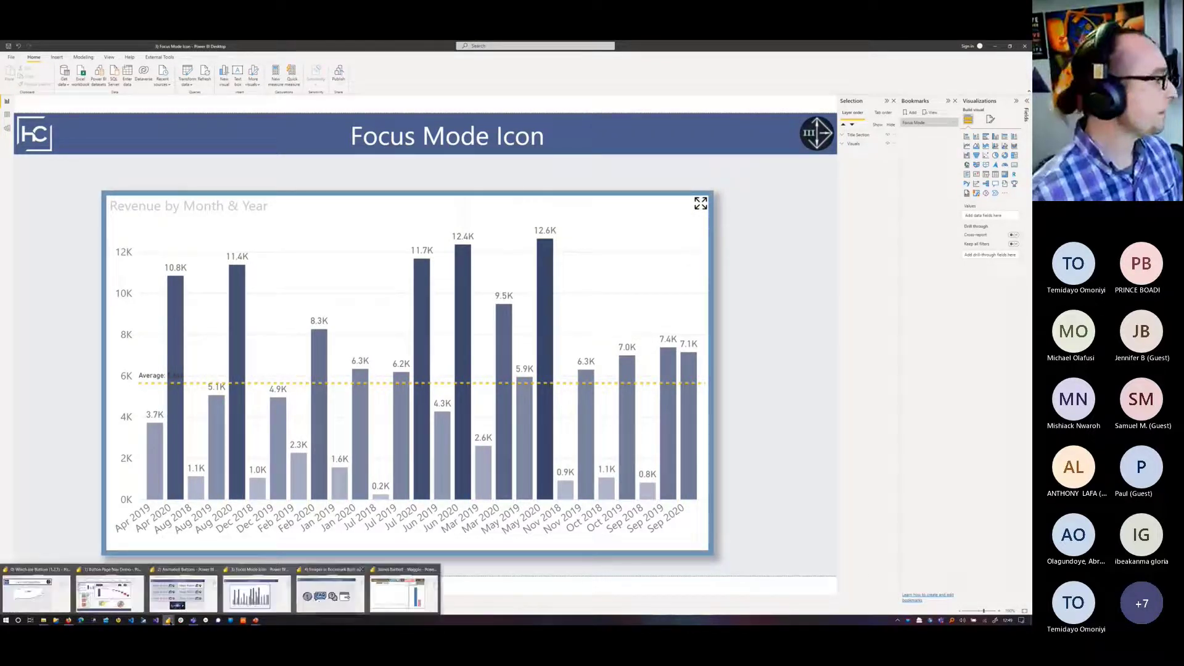
{"action": "left_click", "coordinate": [253, 592]}
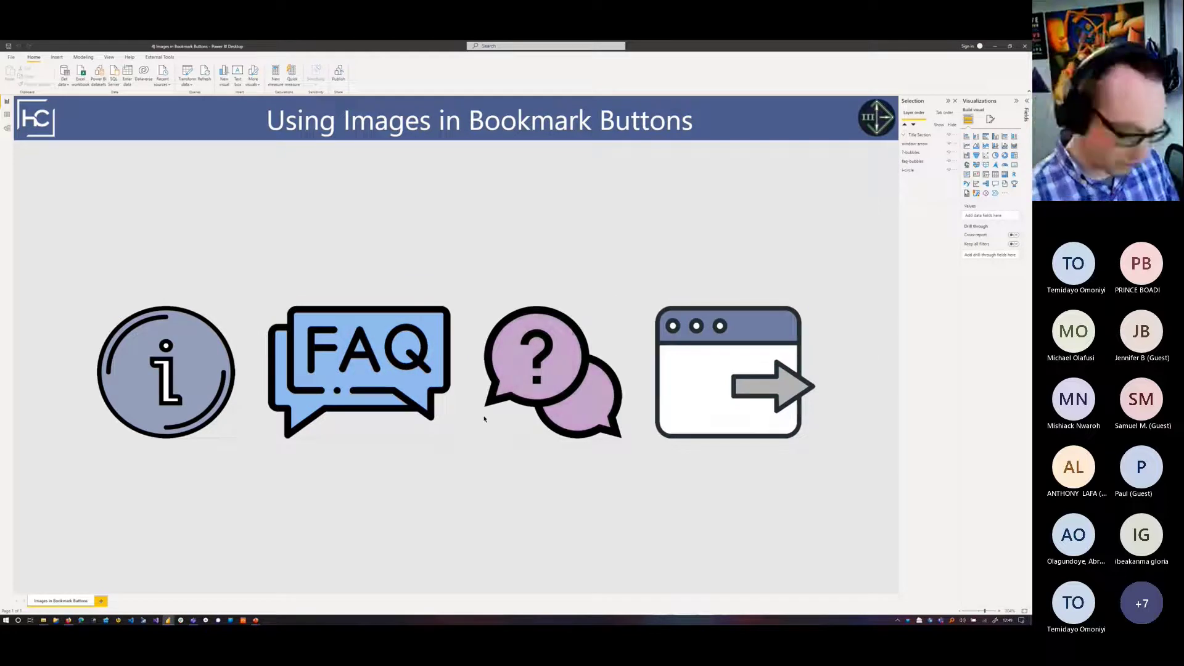
{"action": "key", "text": "super+plus"}
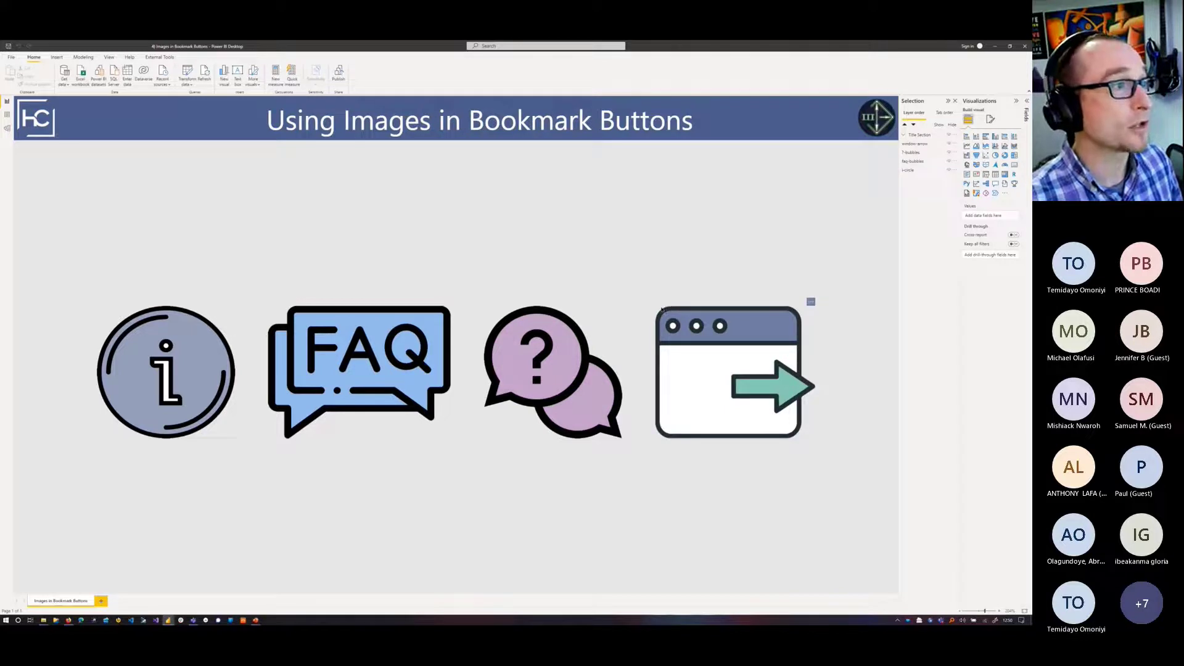
{"action": "left_click", "coordinate": [689, 342]}
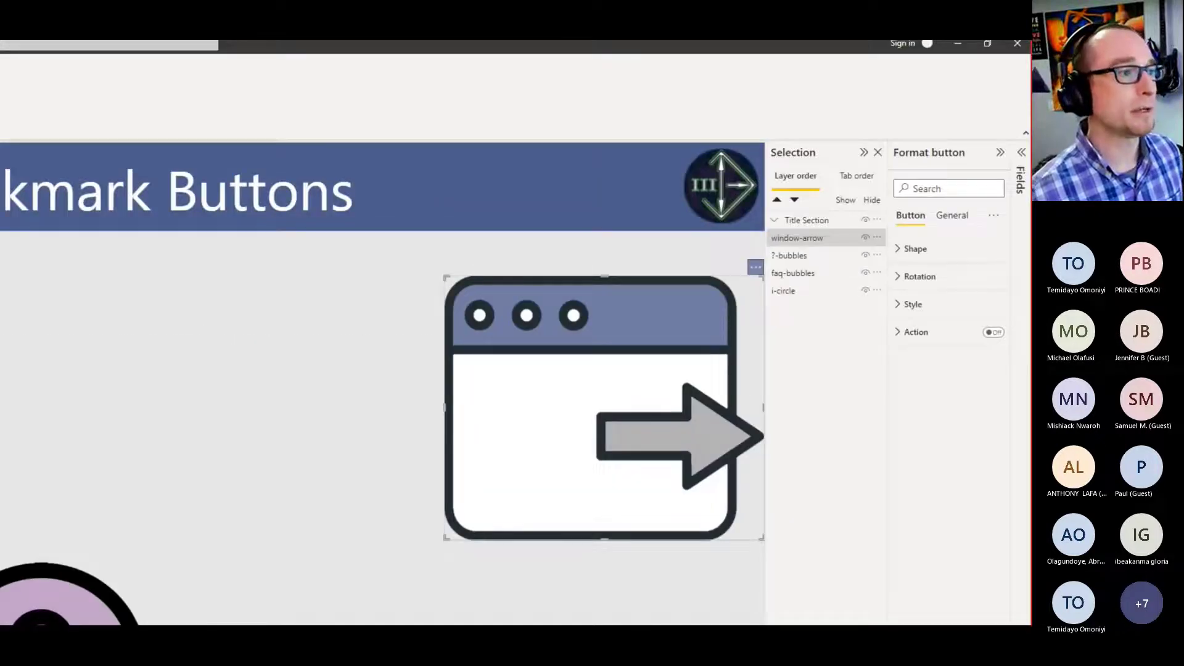
{"action": "left_click", "coordinate": [330, 311]}
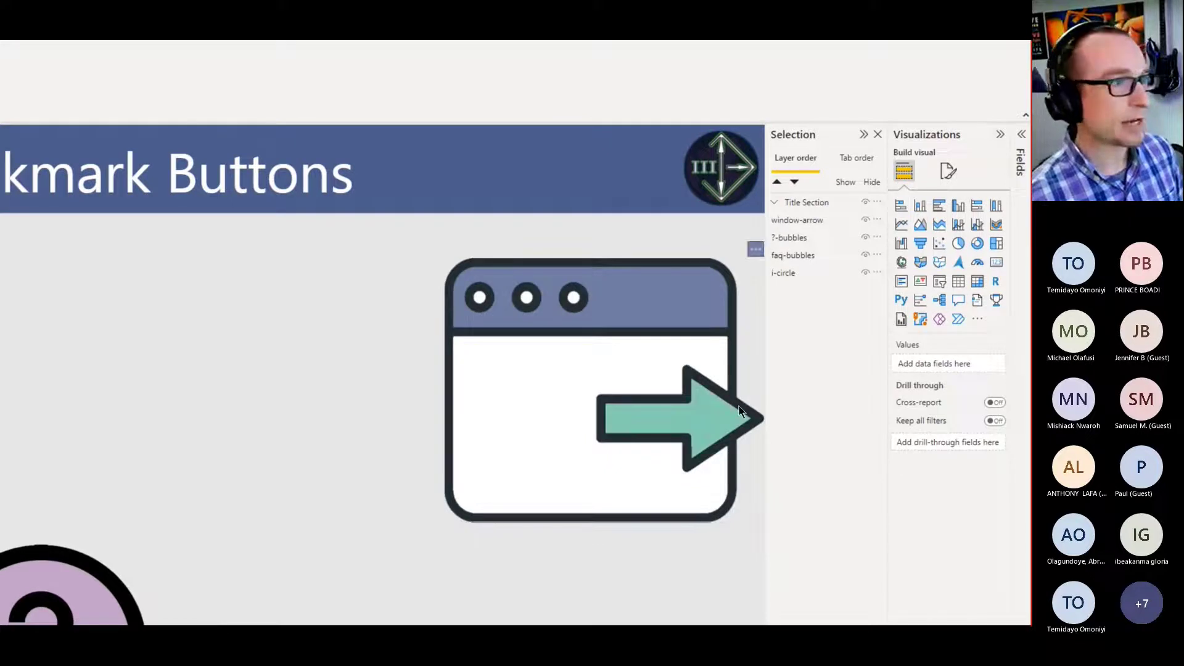
{"action": "left_click", "coordinate": [740, 318]}
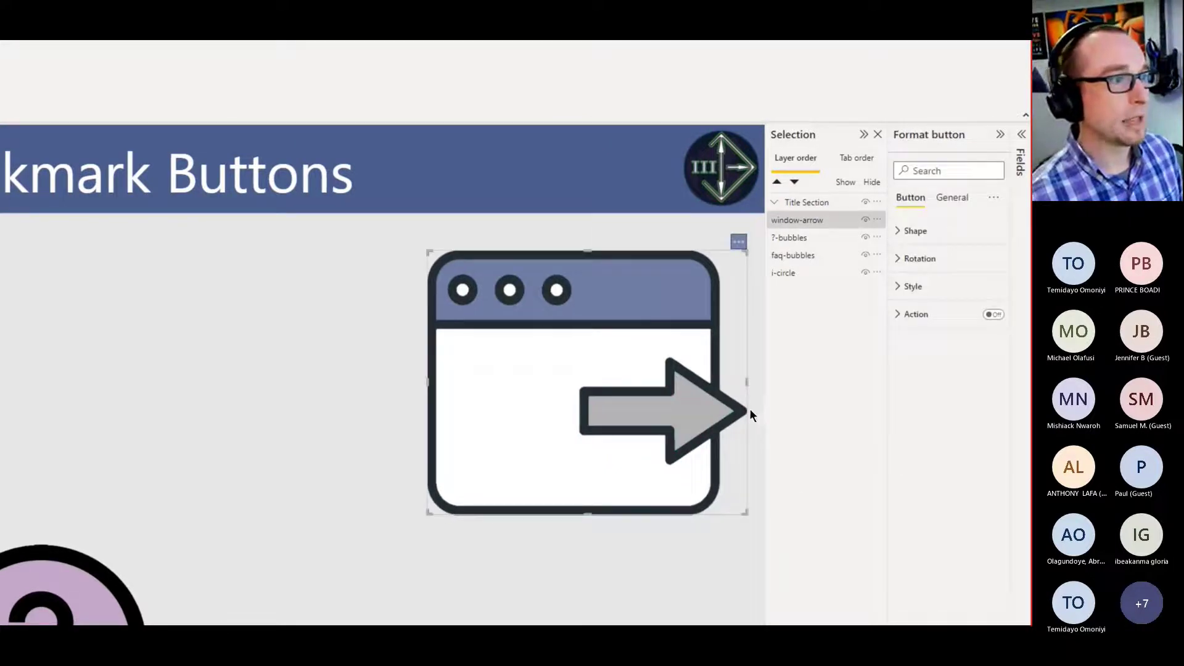
{"action": "left_click", "coordinate": [752, 407]}
{"action": "left_click", "coordinate": [737, 334]}
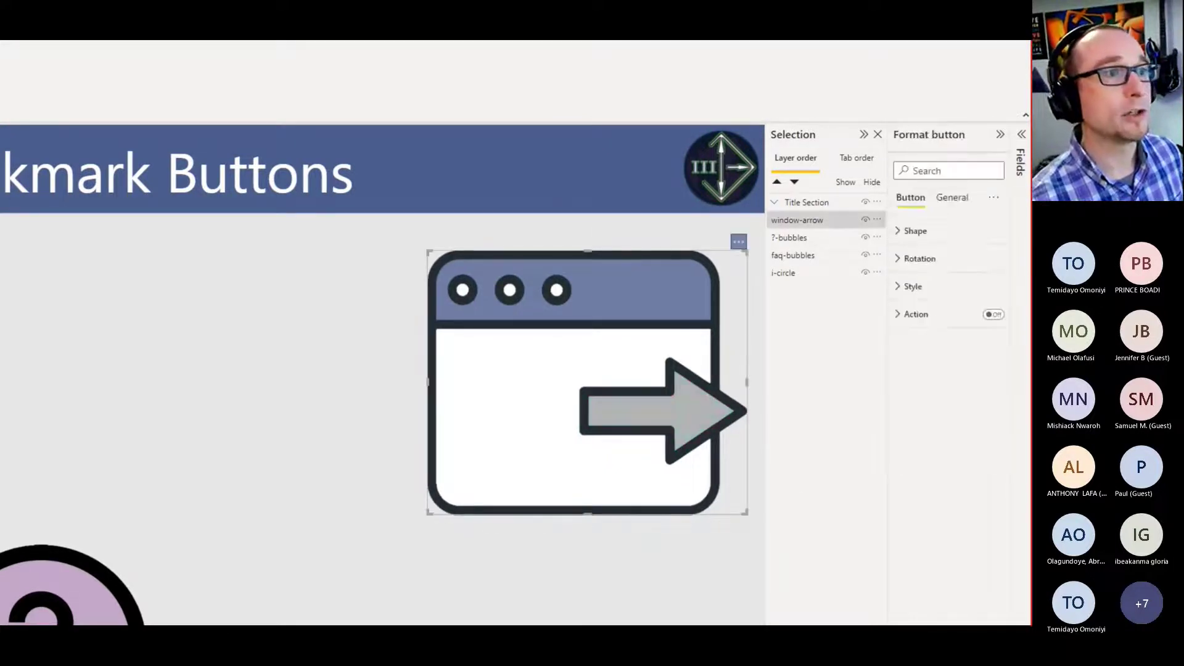
Step: Inspect the window-arrow button's Default state style, including its Fill image, image fit and transparency settings
{"action": "left_click", "coordinate": [913, 286]}
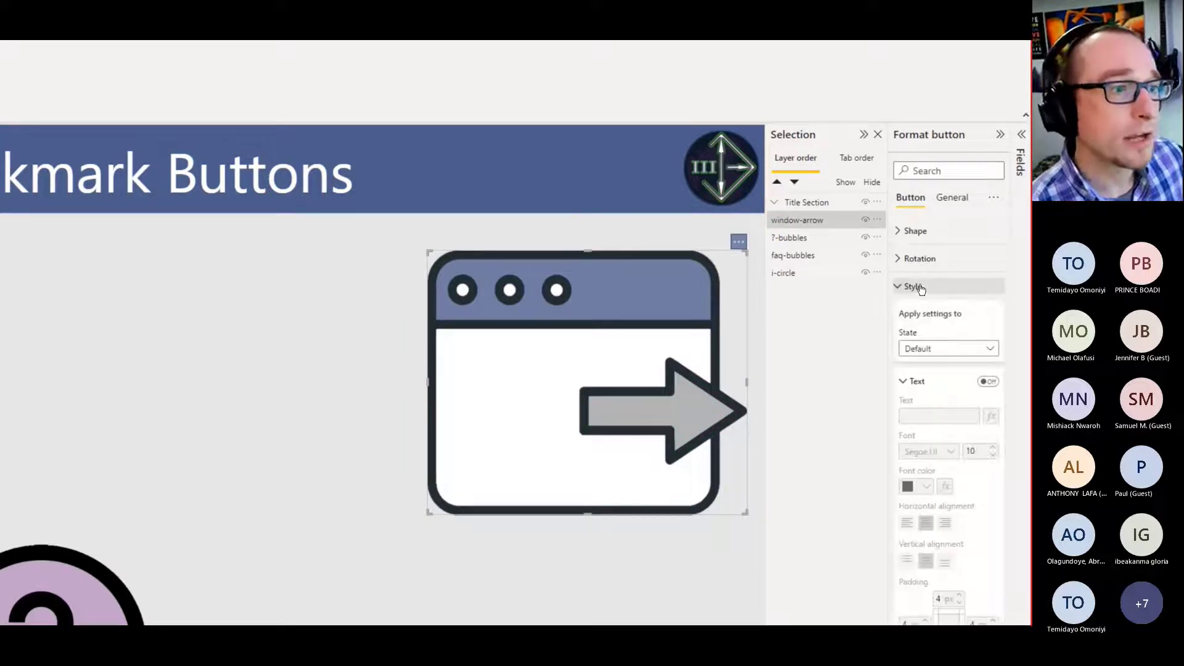
{"action": "left_click", "coordinate": [917, 386]}
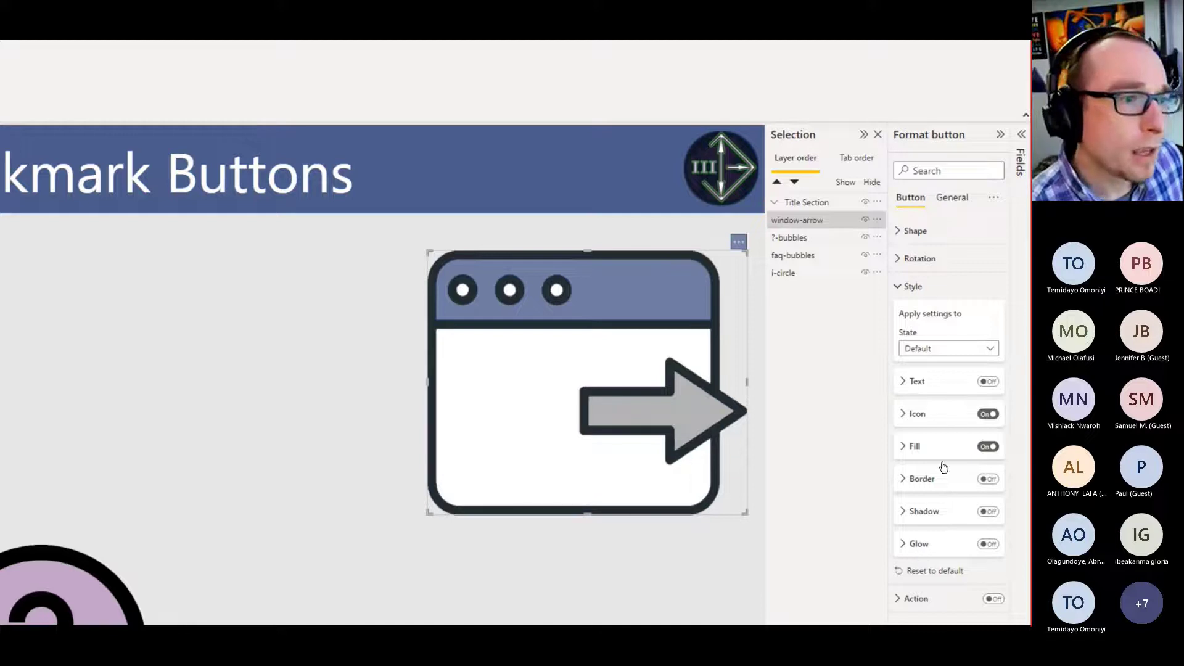
{"action": "left_click", "coordinate": [914, 448]}
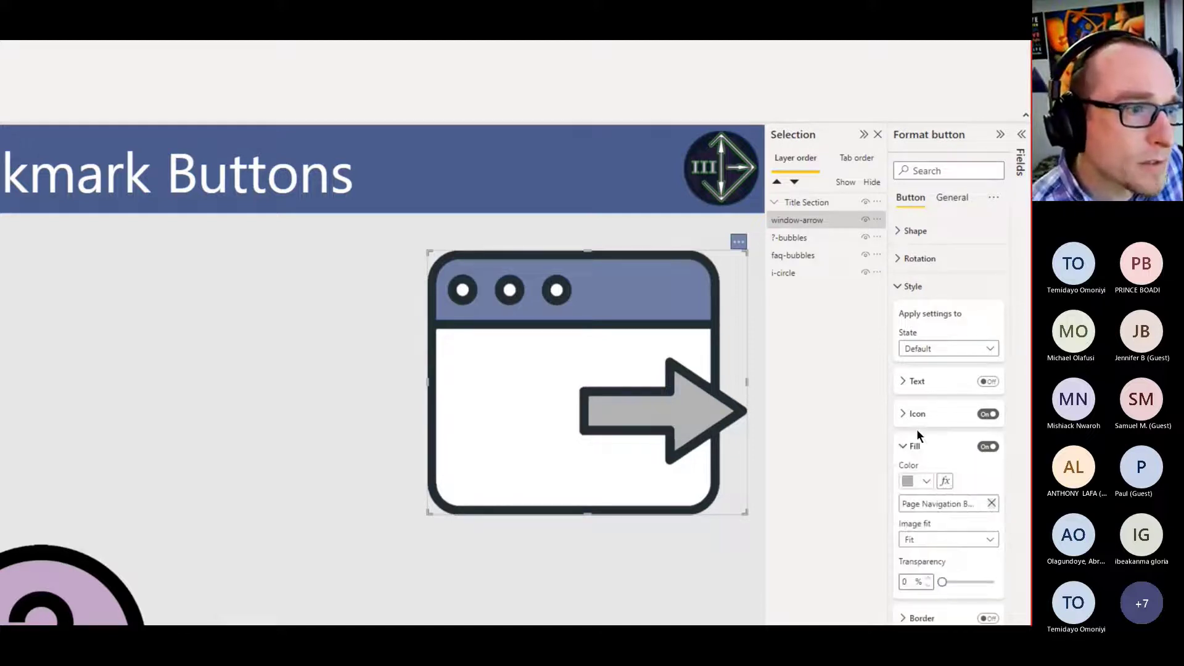
{"action": "left_click", "coordinate": [917, 447]}
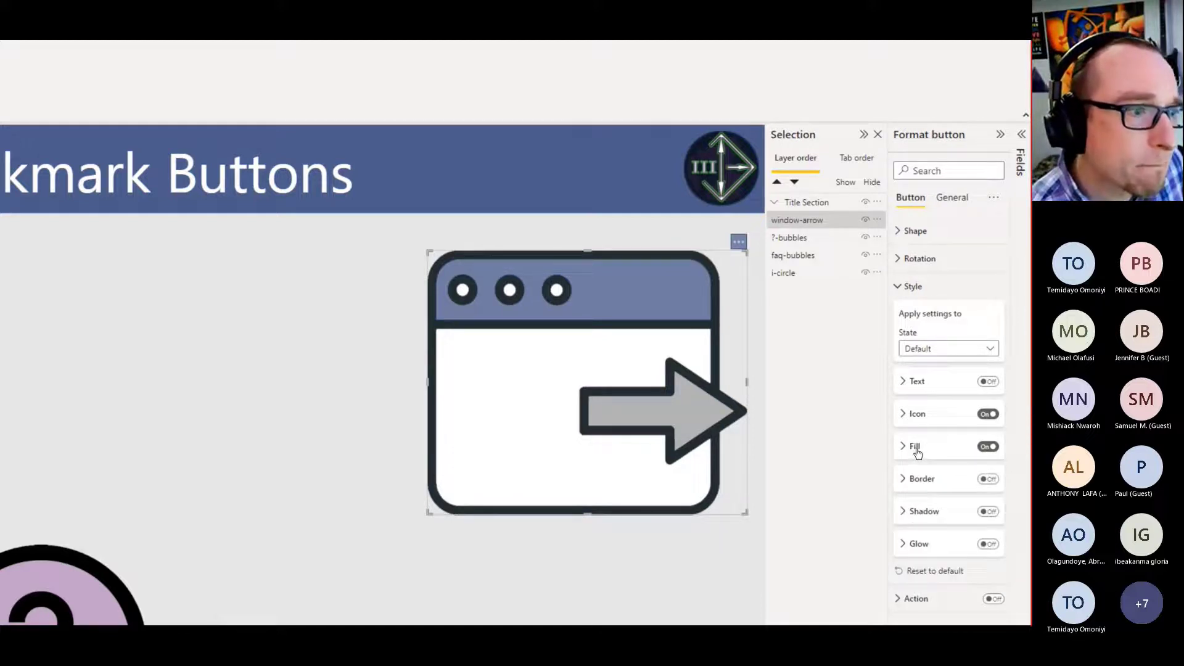
{"action": "left_click", "coordinate": [920, 451]}
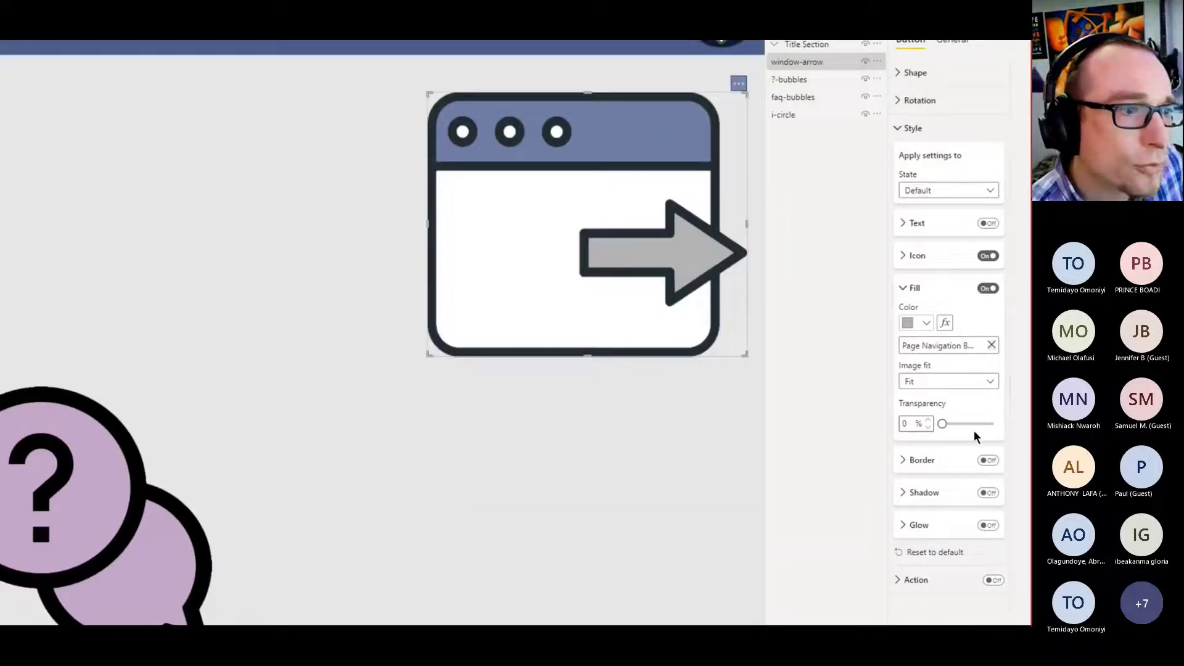
Step: Open the page's canvas background color in the custom color picker and copy its hex code
{"action": "left_click", "coordinate": [685, 399]}
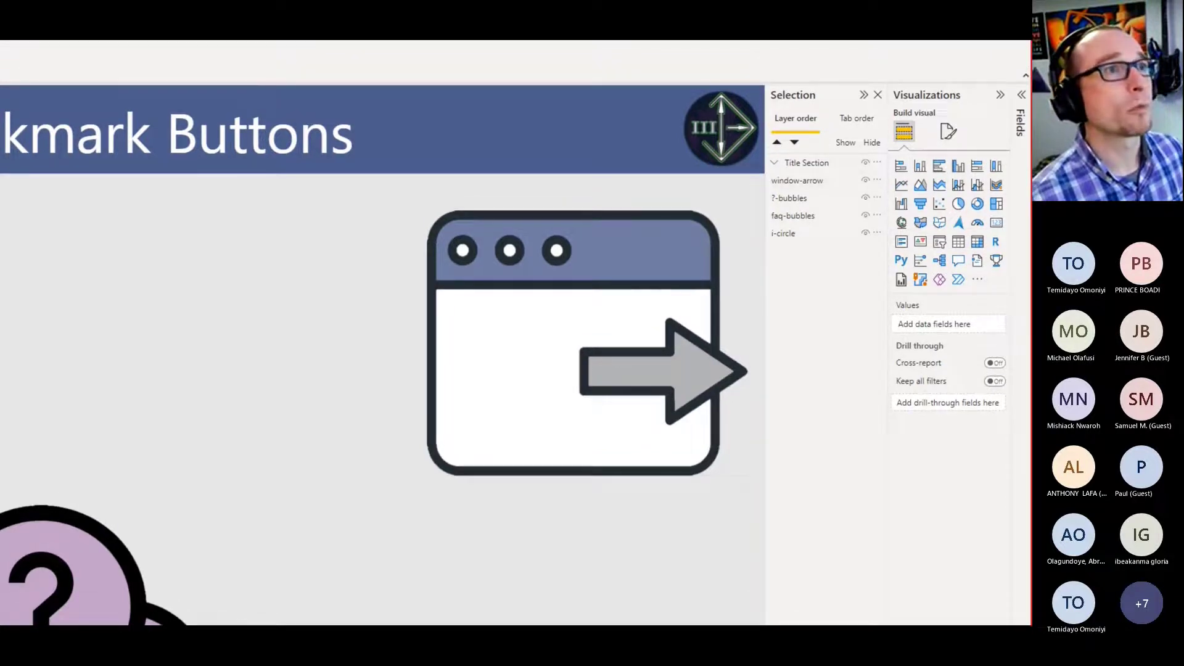
{"action": "left_click", "coordinate": [948, 131]}
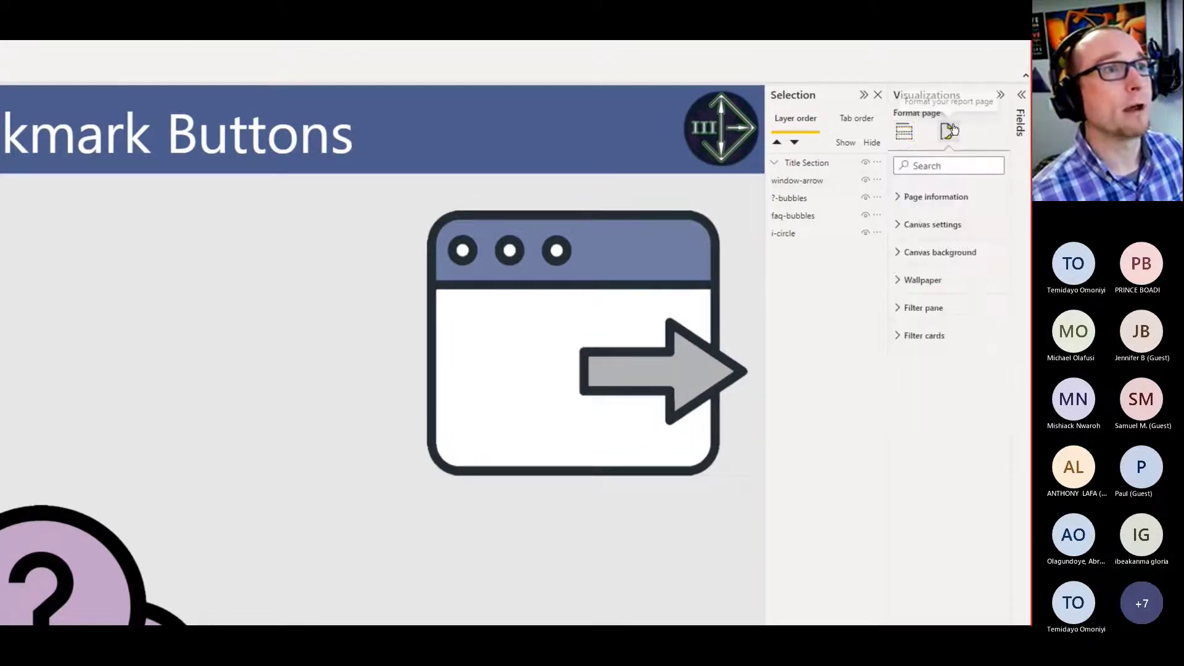
{"action": "left_click", "coordinate": [930, 253]}
{"action": "left_click", "coordinate": [925, 292]}
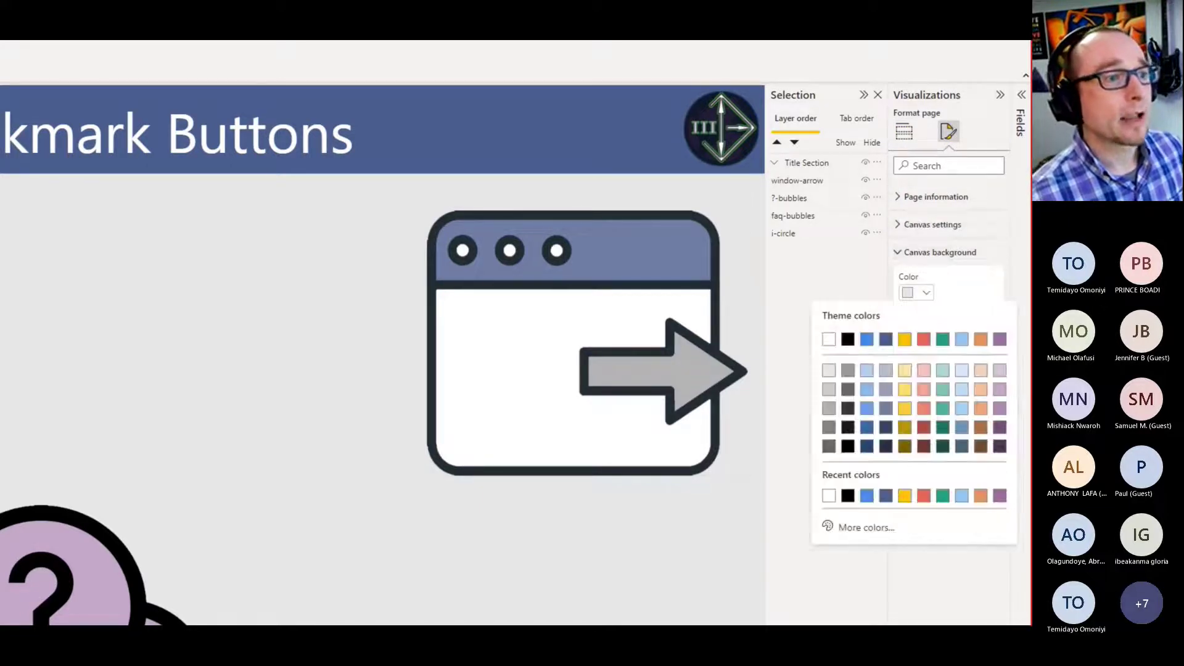
{"action": "left_click", "coordinate": [867, 528]}
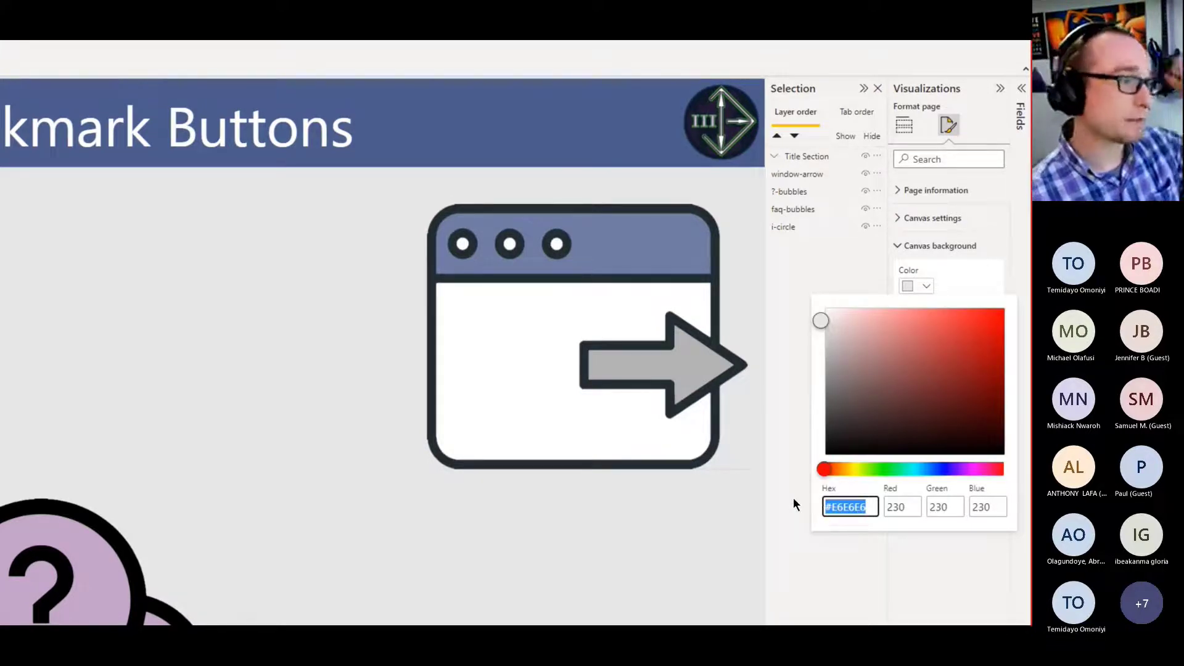
{"action": "left_click", "coordinate": [742, 438]}
Step: Set the window-arrow button's Default state fill color to #E6E6E6 so its arrow matches the canvas
{"action": "left_click", "coordinate": [742, 437]}
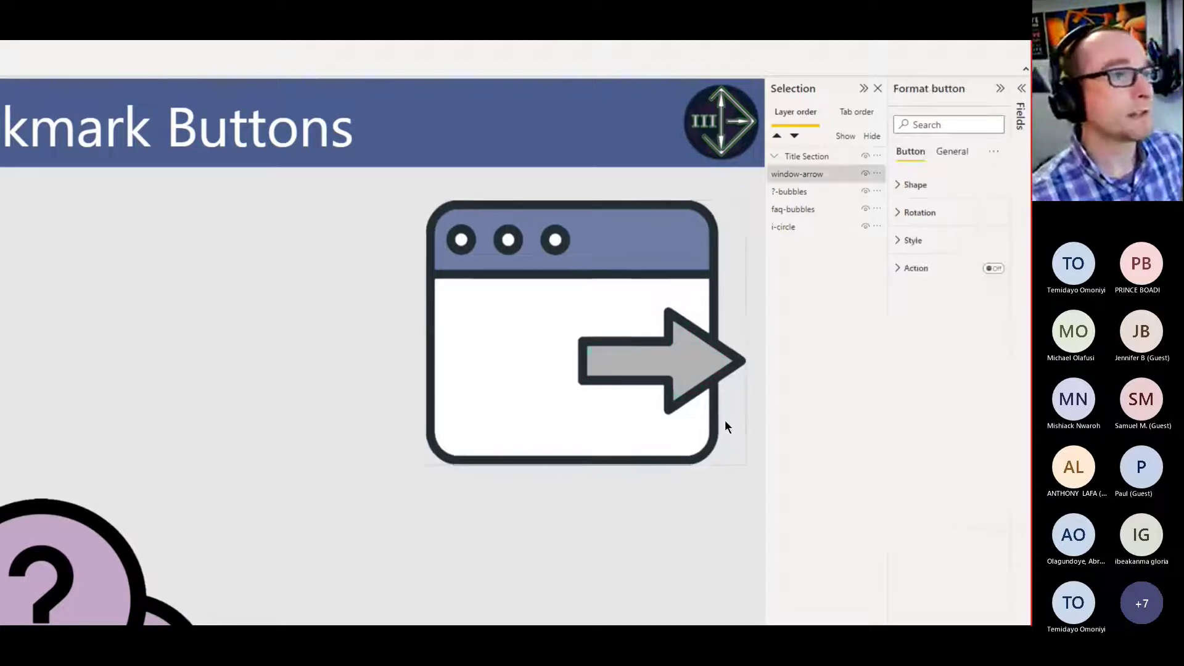
{"action": "left_click", "coordinate": [911, 241]}
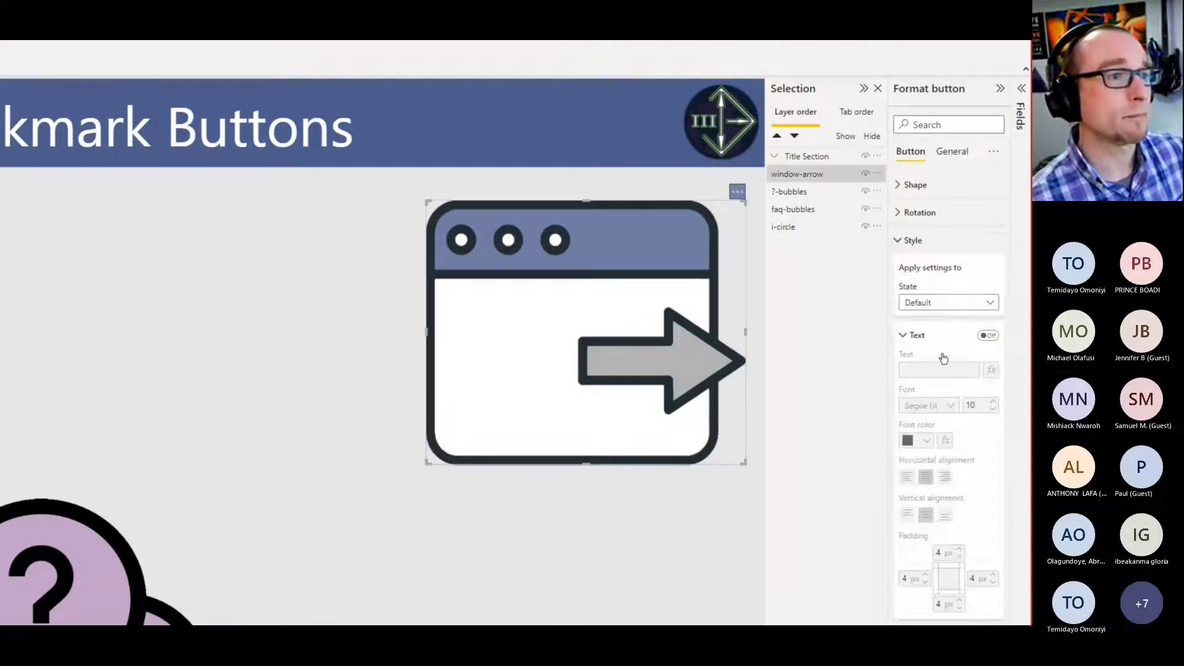
{"action": "left_click", "coordinate": [933, 334]}
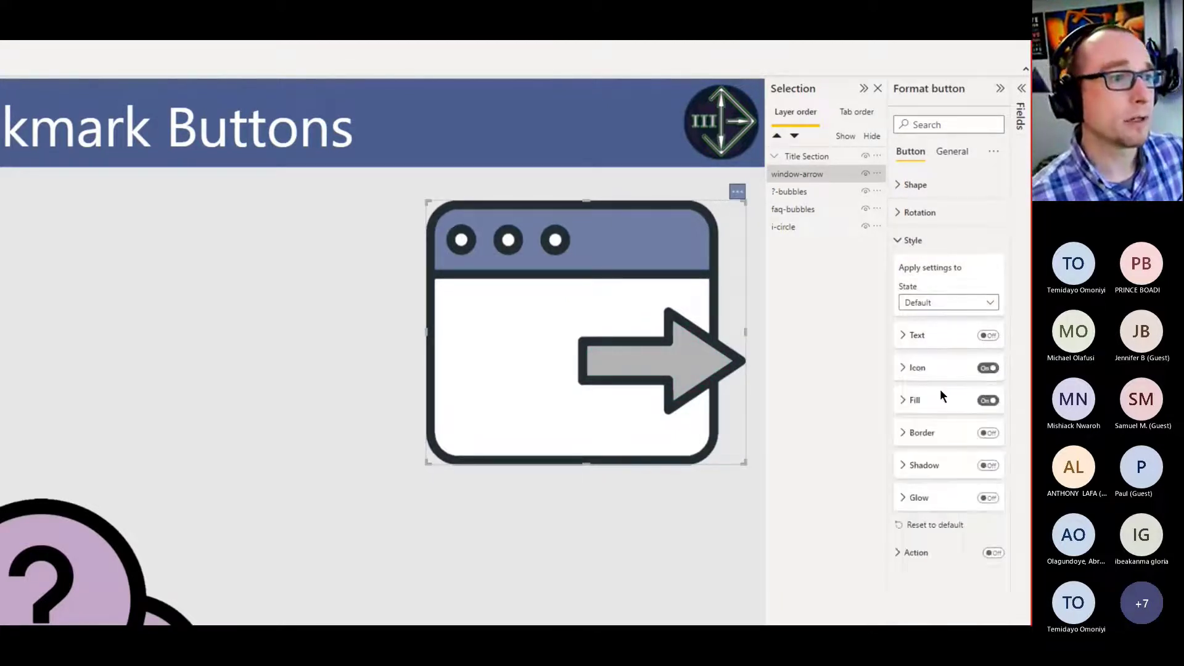
{"action": "left_click", "coordinate": [930, 402]}
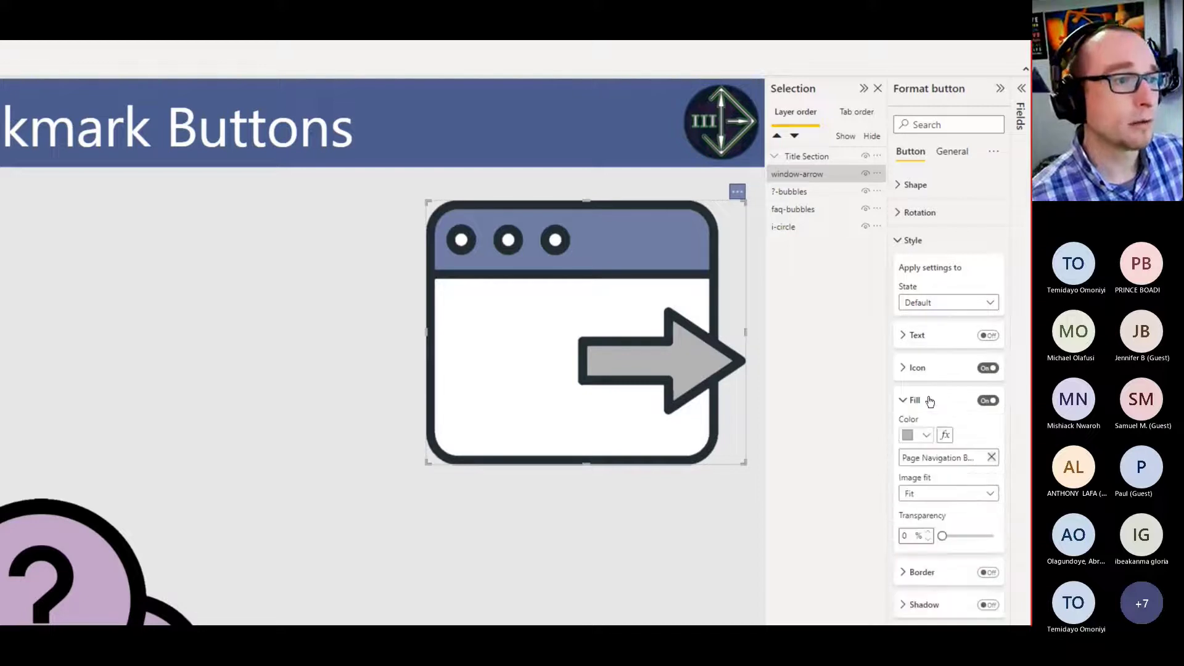
{"action": "left_click", "coordinate": [922, 436]}
{"action": "scroll", "coordinate": [826, 549], "scroll_direction": "down", "scroll_amount": 3}
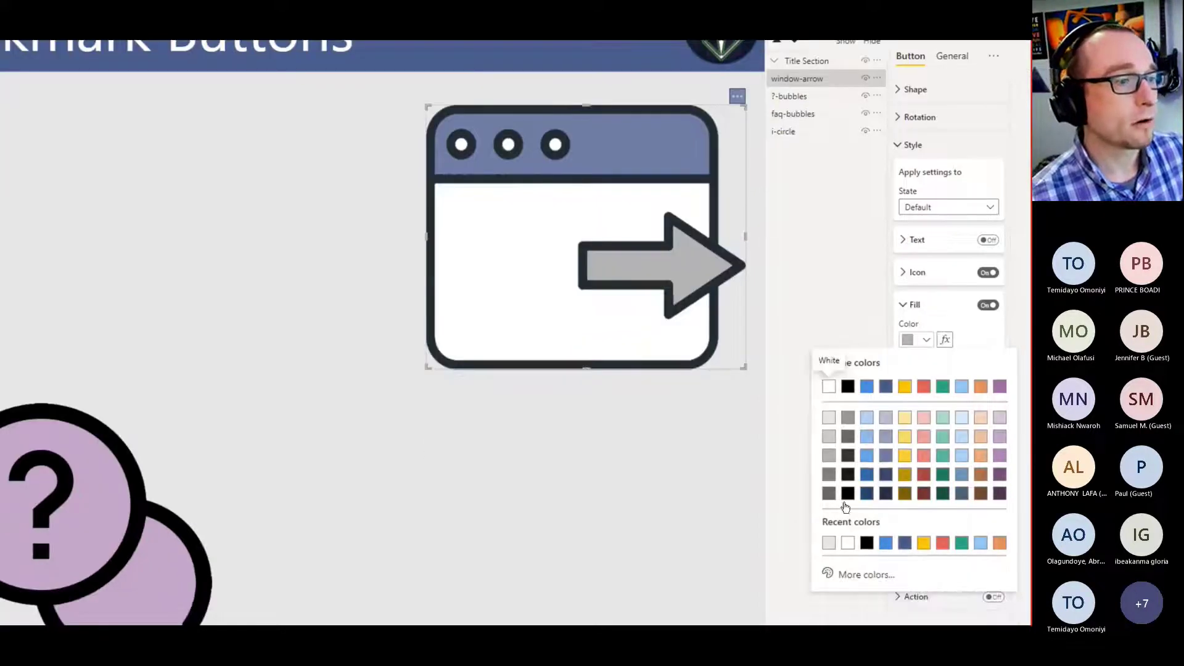
{"action": "left_click", "coordinate": [864, 542]}
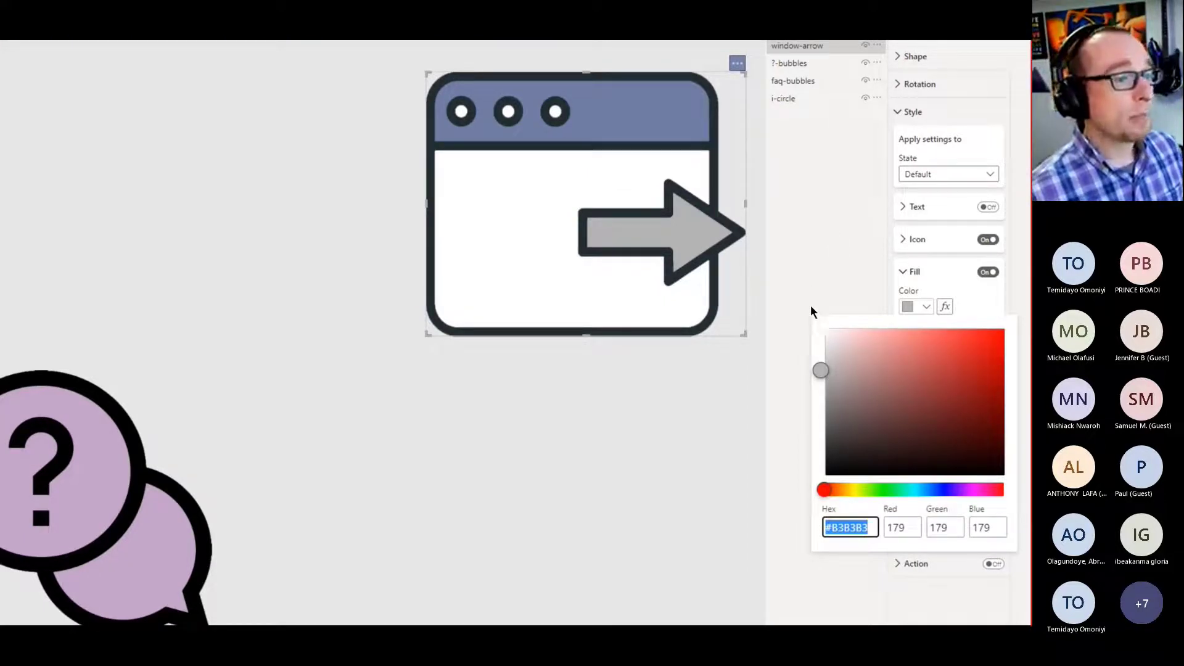
{"action": "type", "text": "#E6E6E6"}
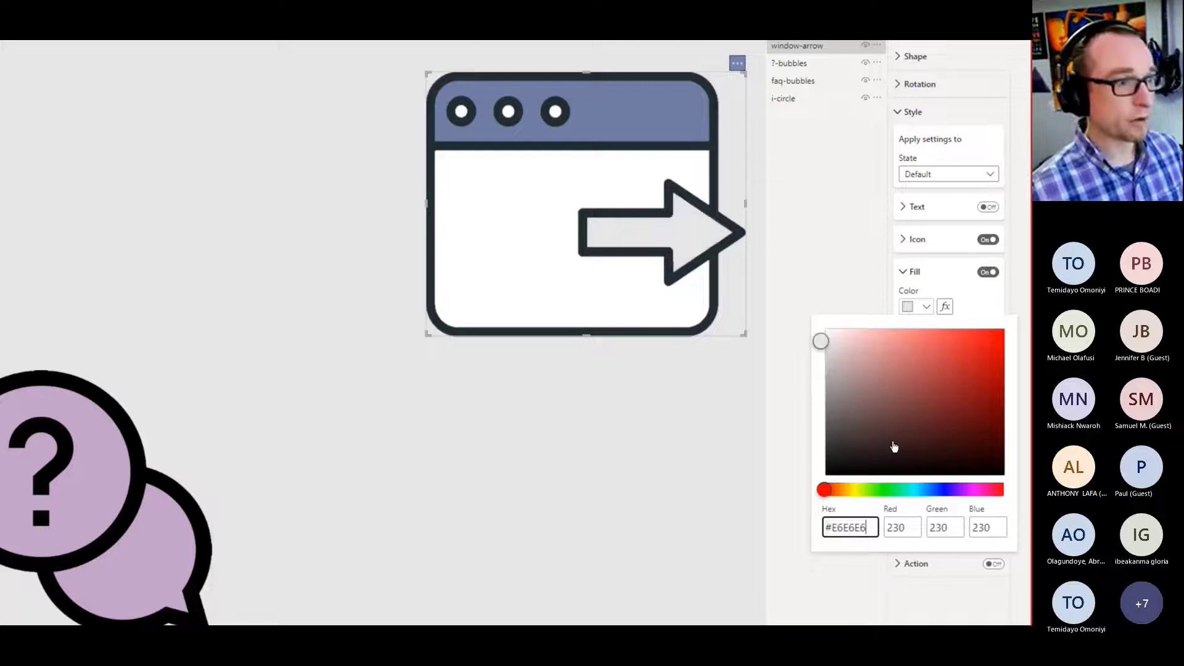
{"action": "left_click", "coordinate": [792, 384]}
Step: Try #E6E6E6 as the Default state fill color of the ?-bubbles button
{"action": "left_click", "coordinate": [713, 382]}
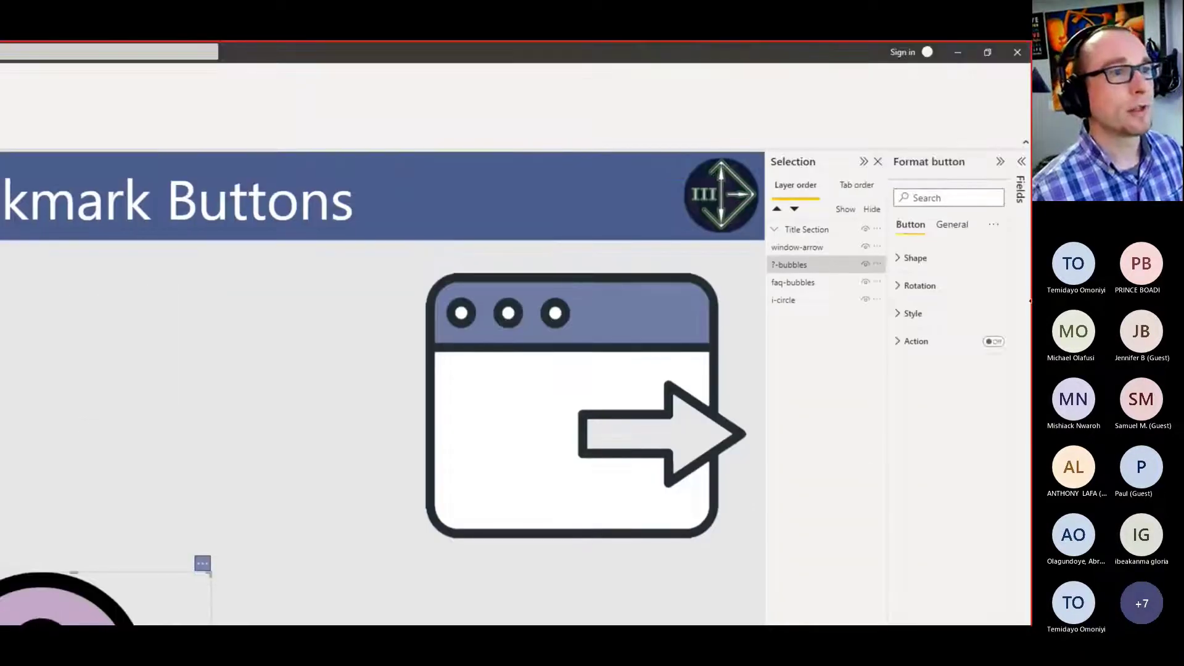
{"action": "left_click", "coordinate": [921, 314]}
{"action": "left_click", "coordinate": [933, 410]}
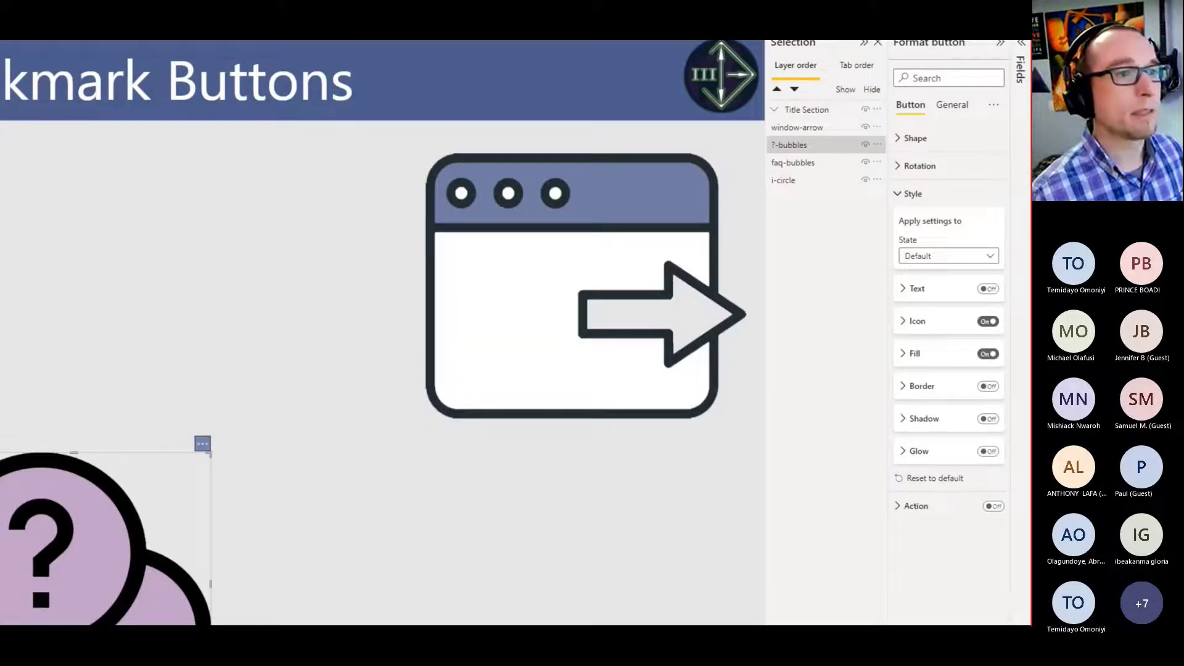
{"action": "left_click", "coordinate": [914, 354]}
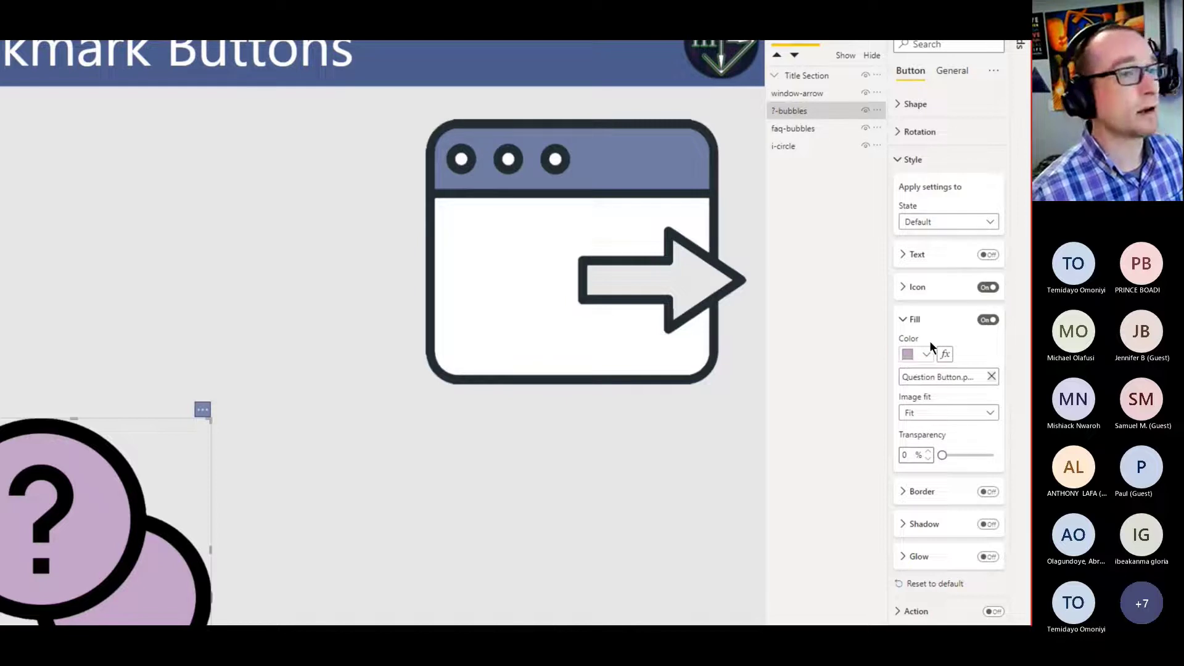
{"action": "left_click", "coordinate": [912, 354]}
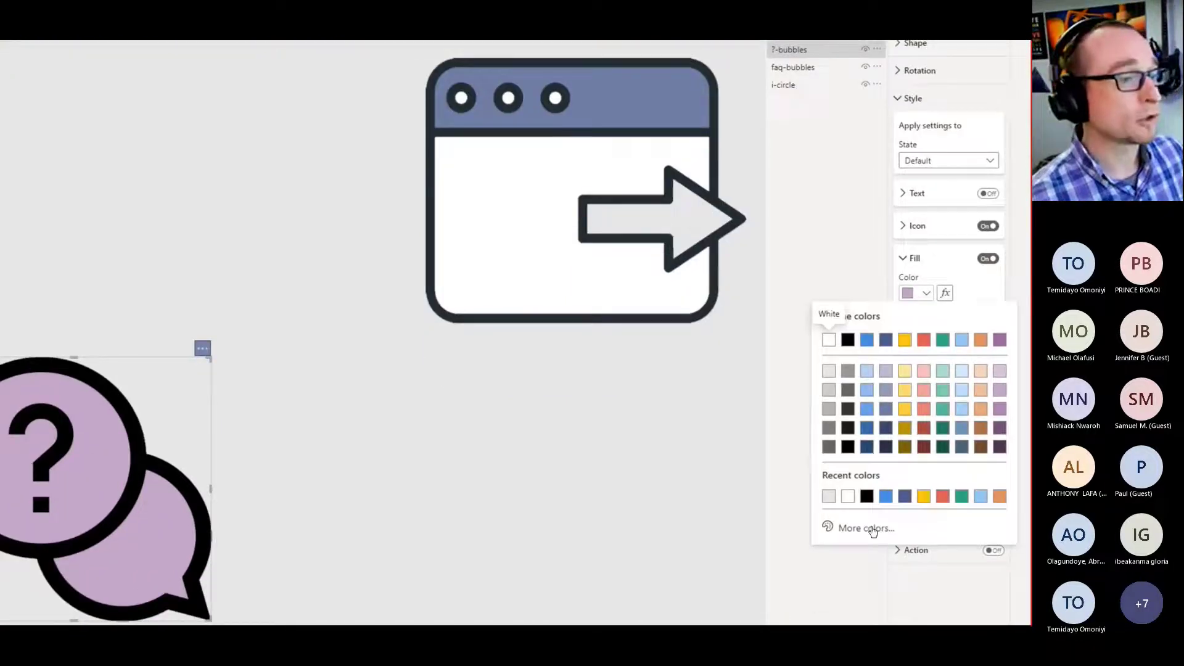
{"action": "left_click", "coordinate": [870, 529]}
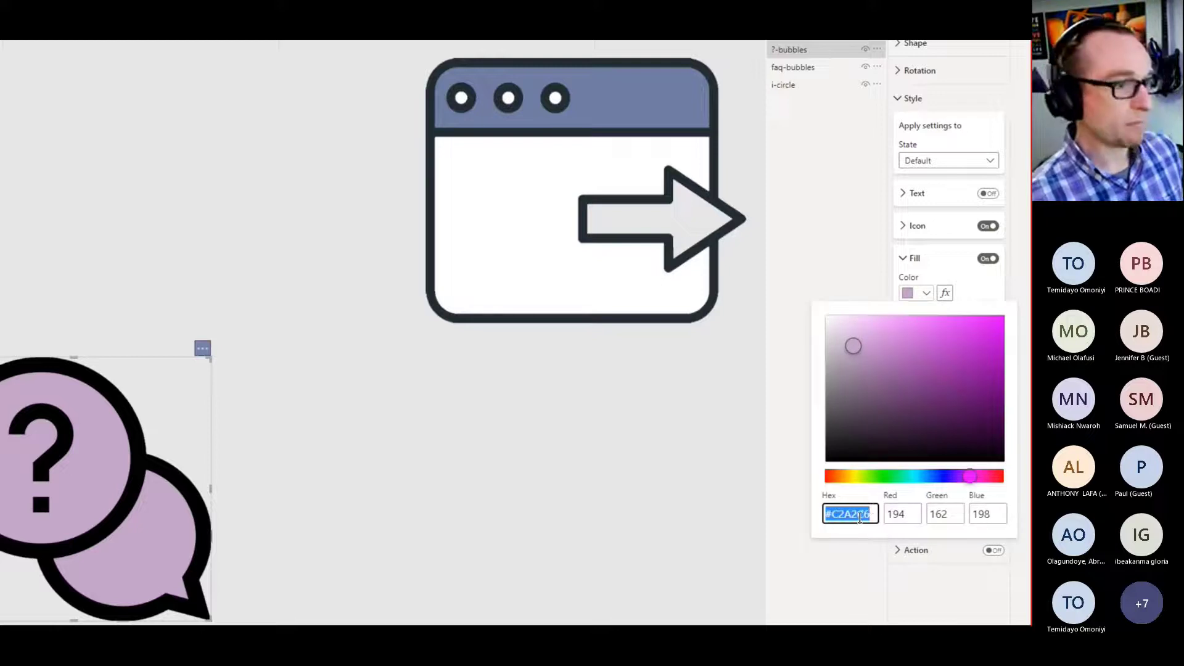
{"action": "type", "text": "#E6E6E6"}
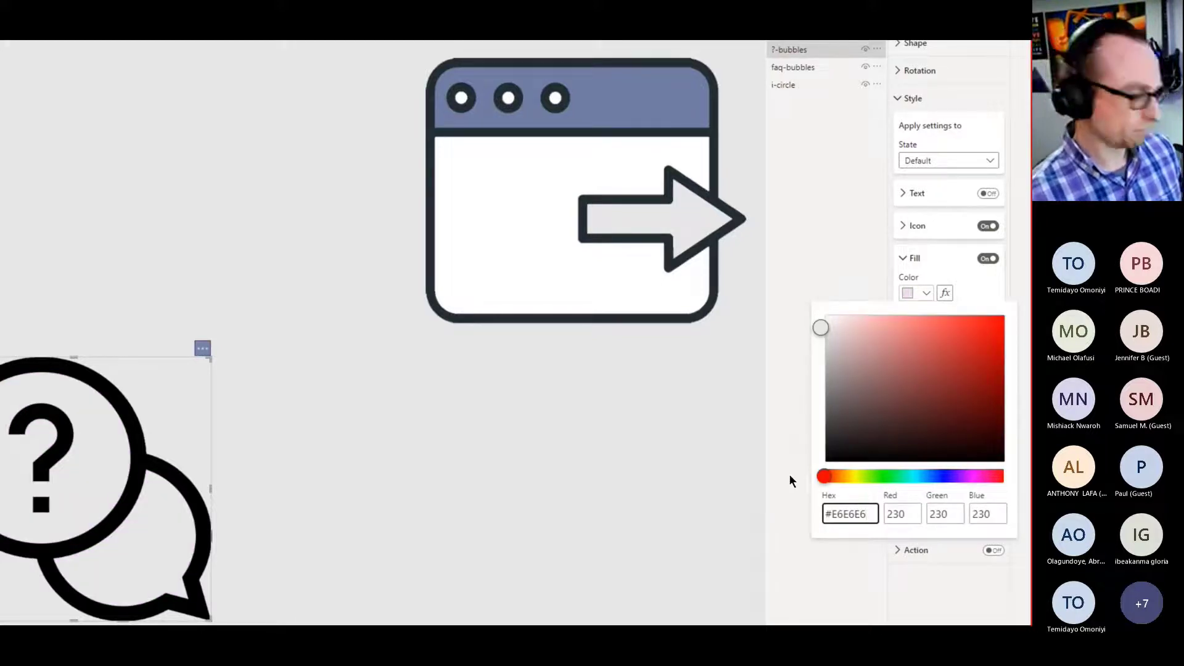
{"action": "key", "text": "Return"}
{"action": "left_click", "coordinate": [794, 480]}
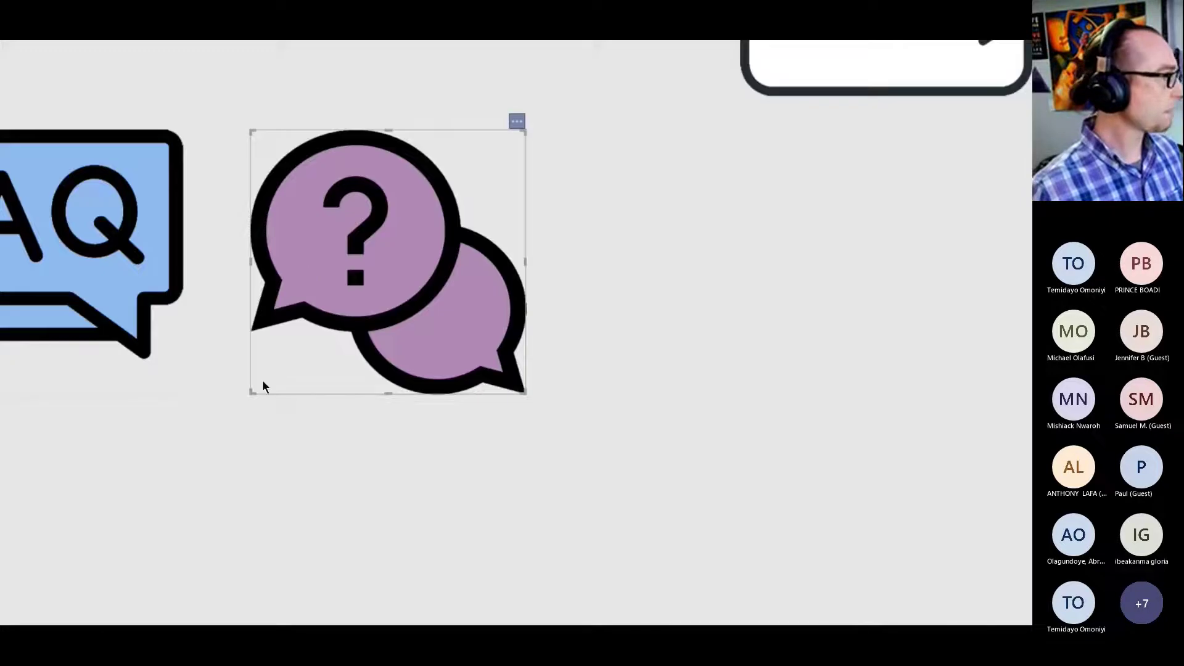
Step: Turn off the Icon setting in the ?-bubbles button's Default state style
{"action": "left_click", "coordinate": [377, 176]}
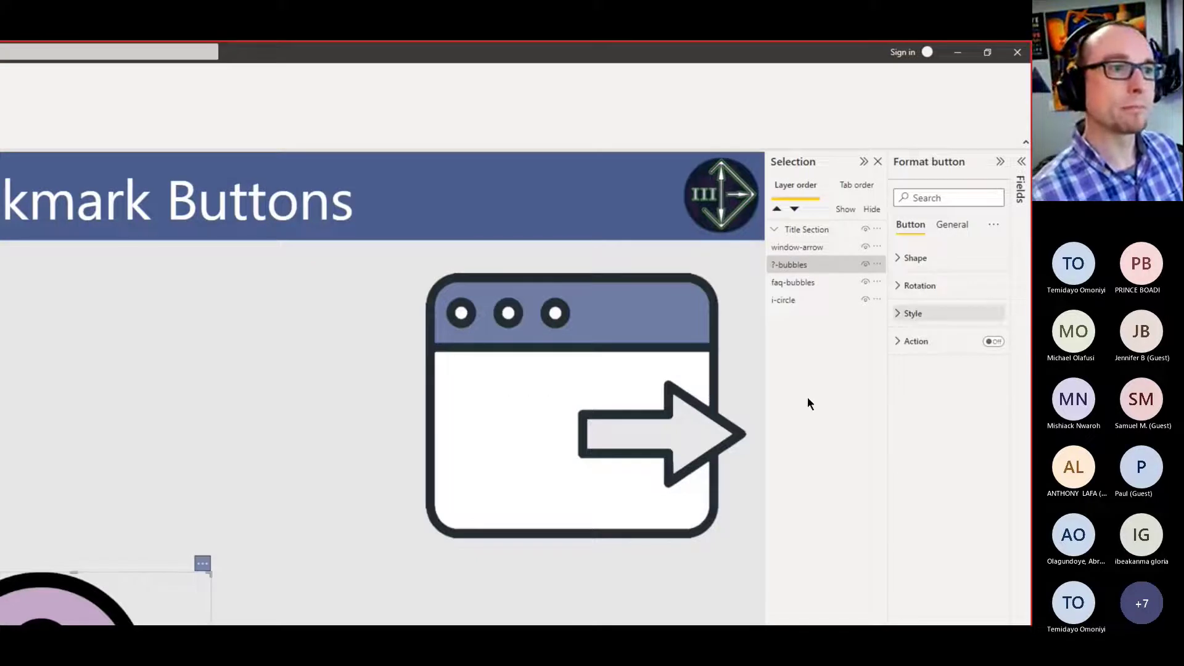
{"action": "left_click", "coordinate": [920, 313]}
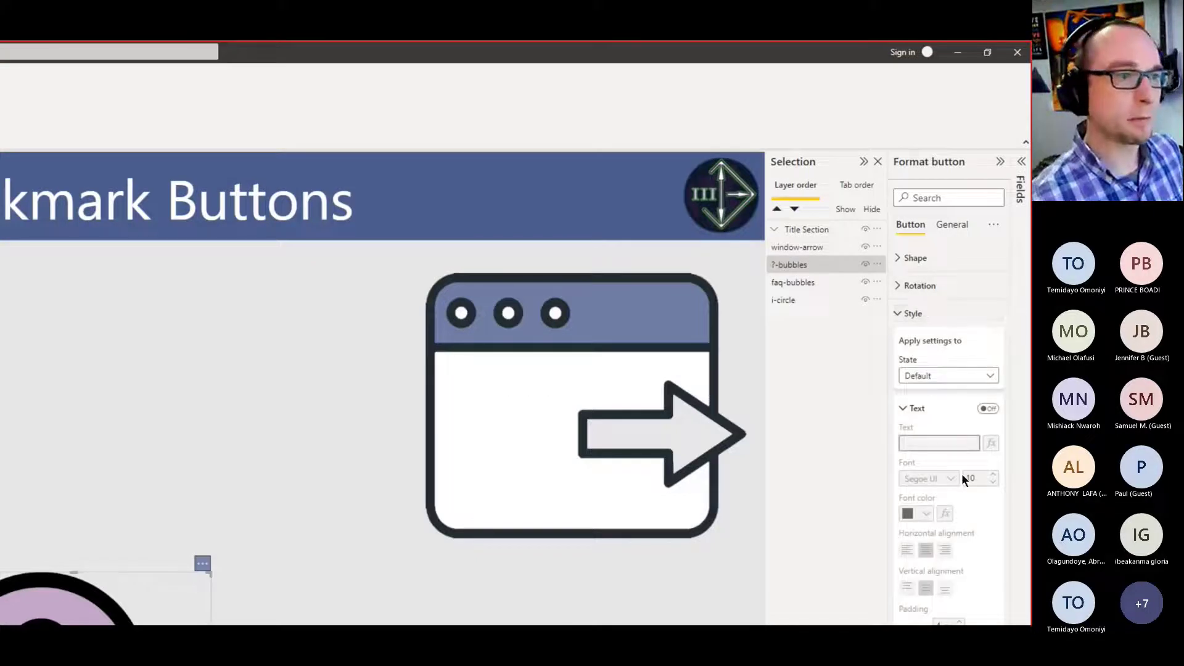
{"action": "left_click", "coordinate": [943, 408]}
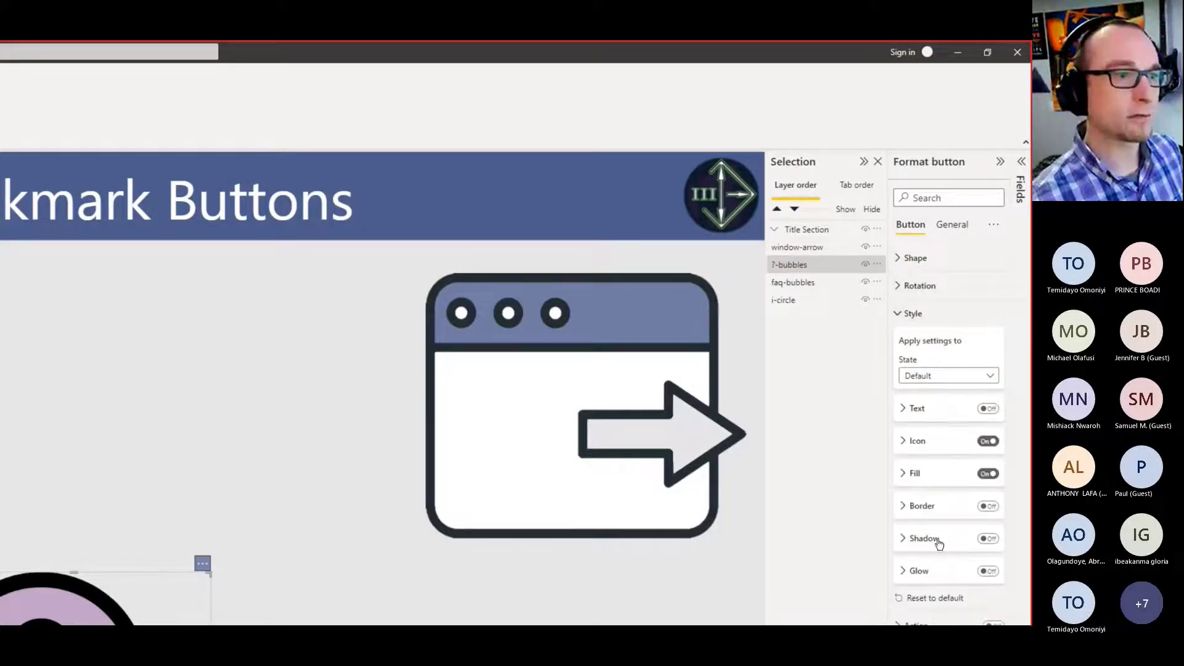
{"action": "left_click", "coordinate": [932, 387]}
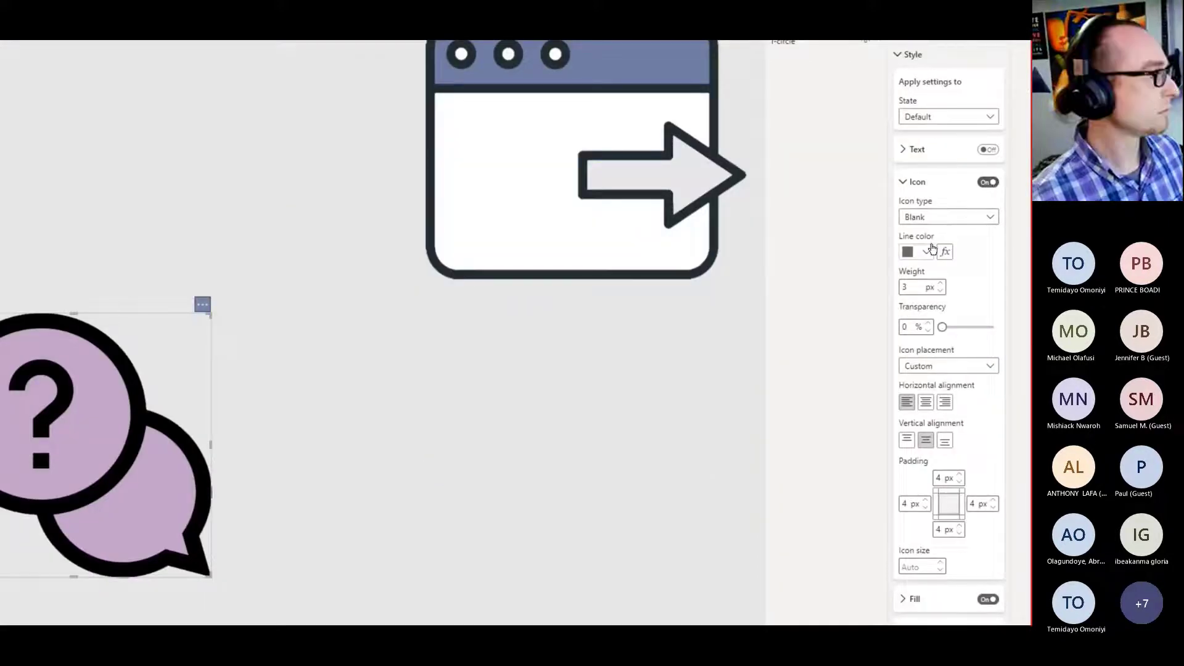
{"action": "left_click", "coordinate": [993, 183]}
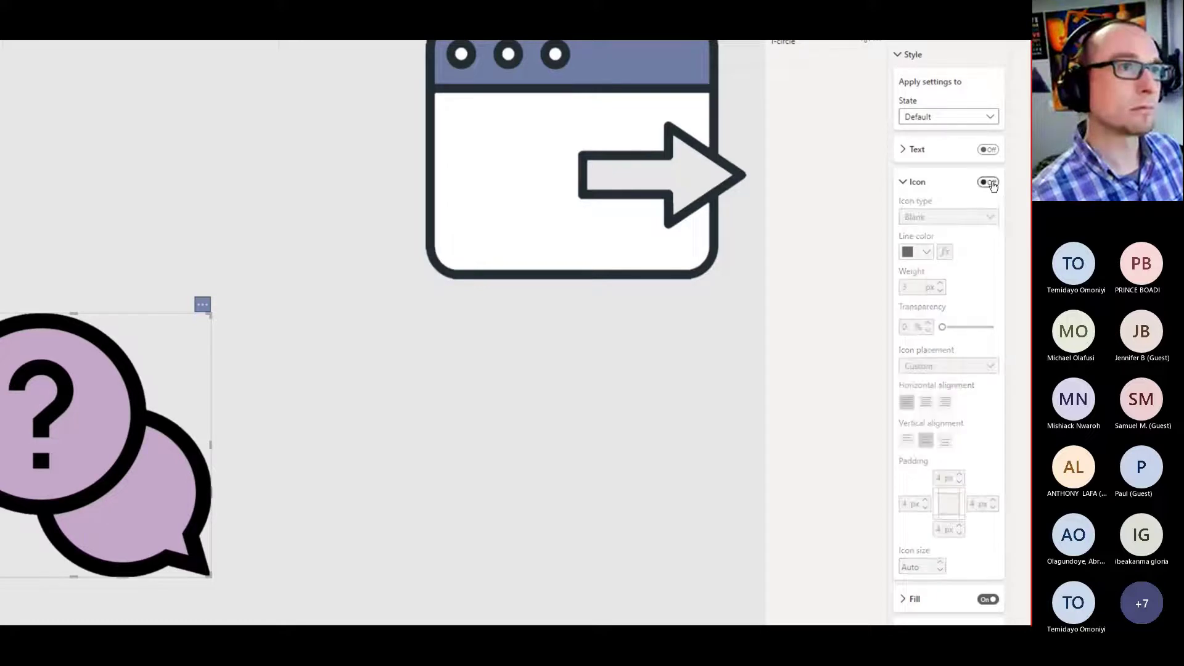
{"action": "left_click", "coordinate": [904, 184]}
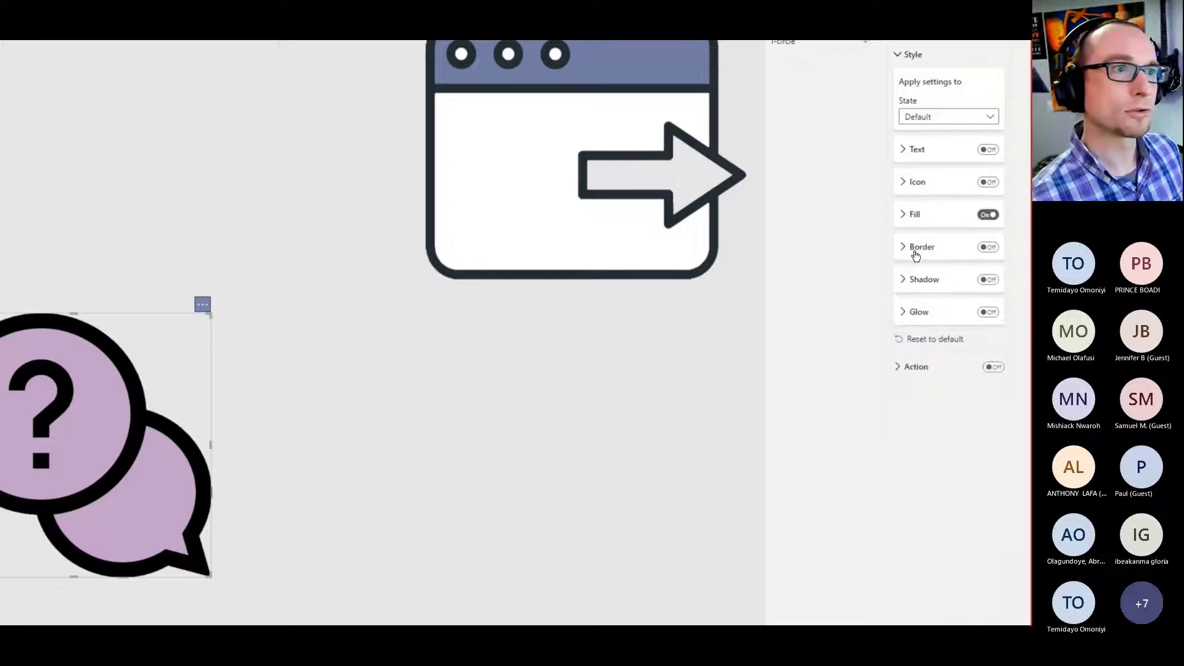
Step: Examine the ?-bubbles button's Default state fill color, image, image fit and transparency, and deselect the button
{"action": "left_click", "coordinate": [915, 216]}
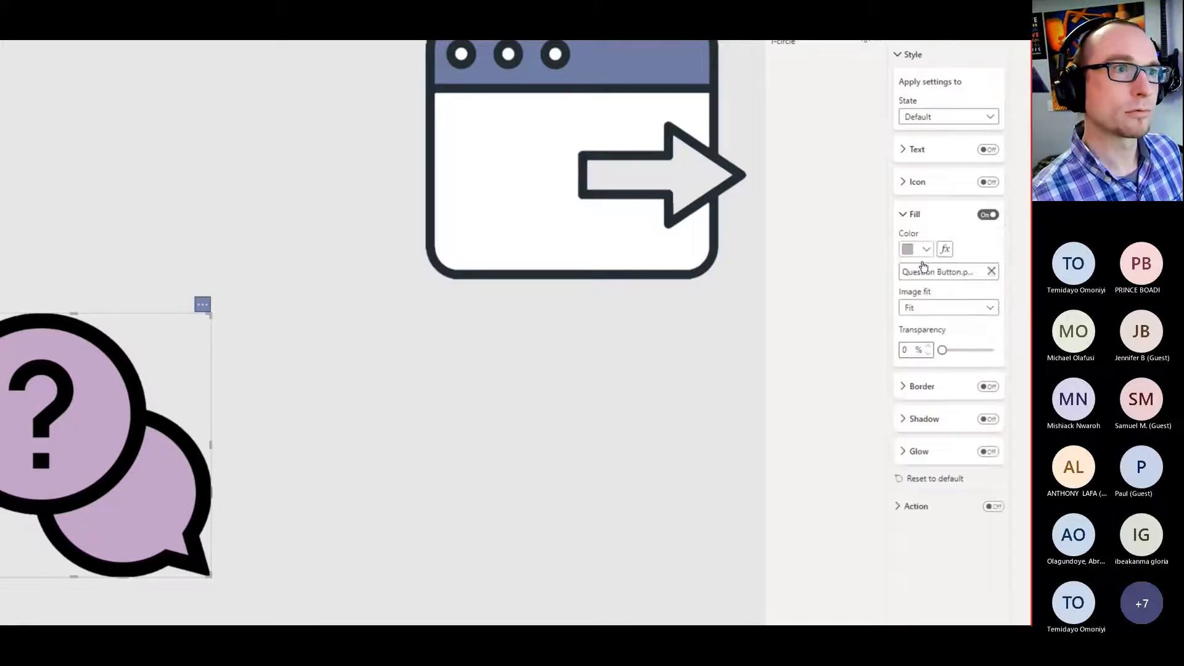
{"action": "mouse_move", "coordinate": [942, 350]}
{"action": "left_mouse_down"}
{"action": "mouse_move", "coordinate": [1007, 353]}
{"action": "mouse_move", "coordinate": [920, 349]}
{"action": "left_mouse_up"}
{"action": "left_click", "coordinate": [916, 217]}
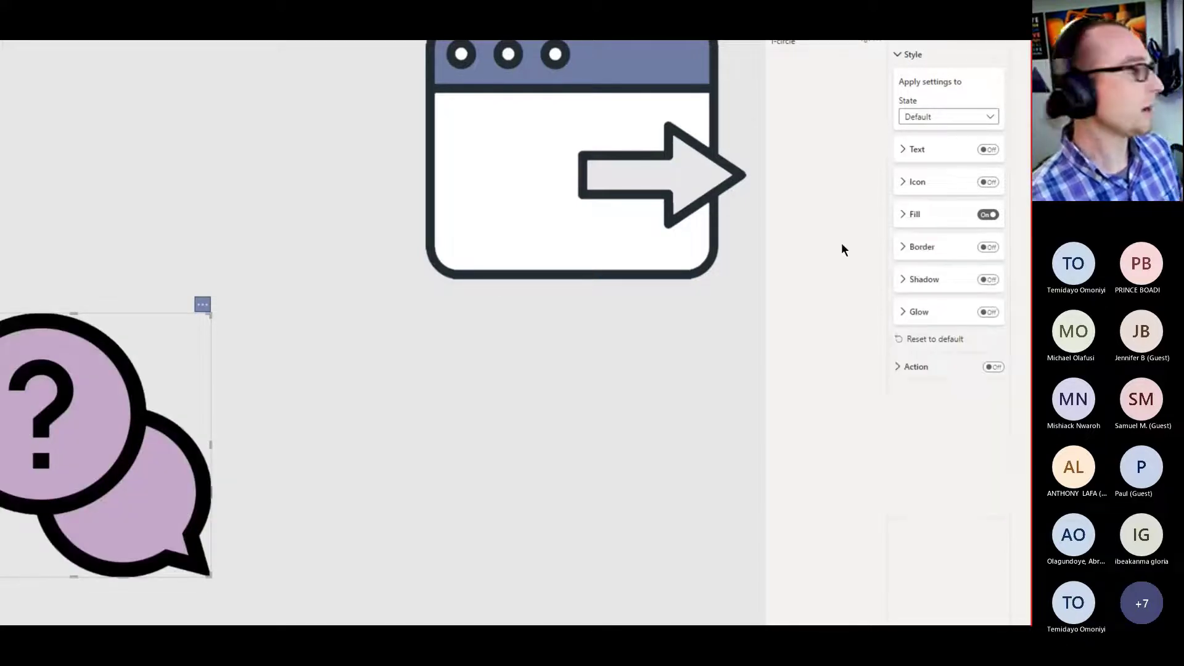
{"action": "left_click", "coordinate": [249, 445]}
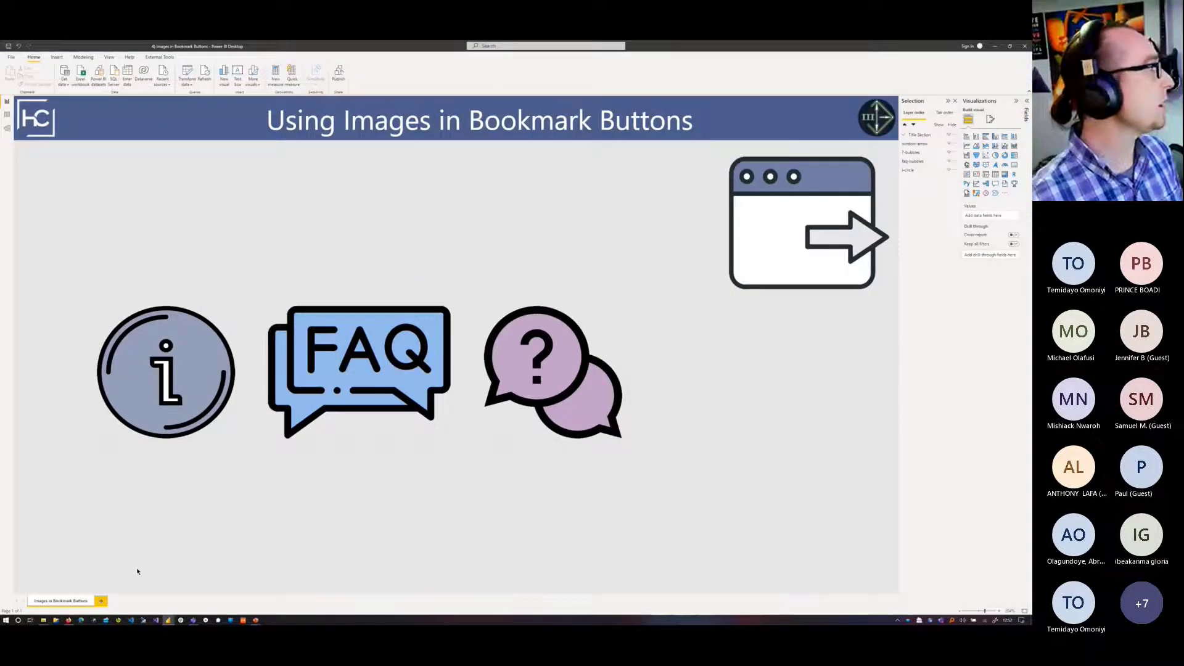
Step: Switch to the Waggle report and test the Filters button by showing and hiding the filter panel
{"action": "mouse_move", "coordinate": [168, 620]}
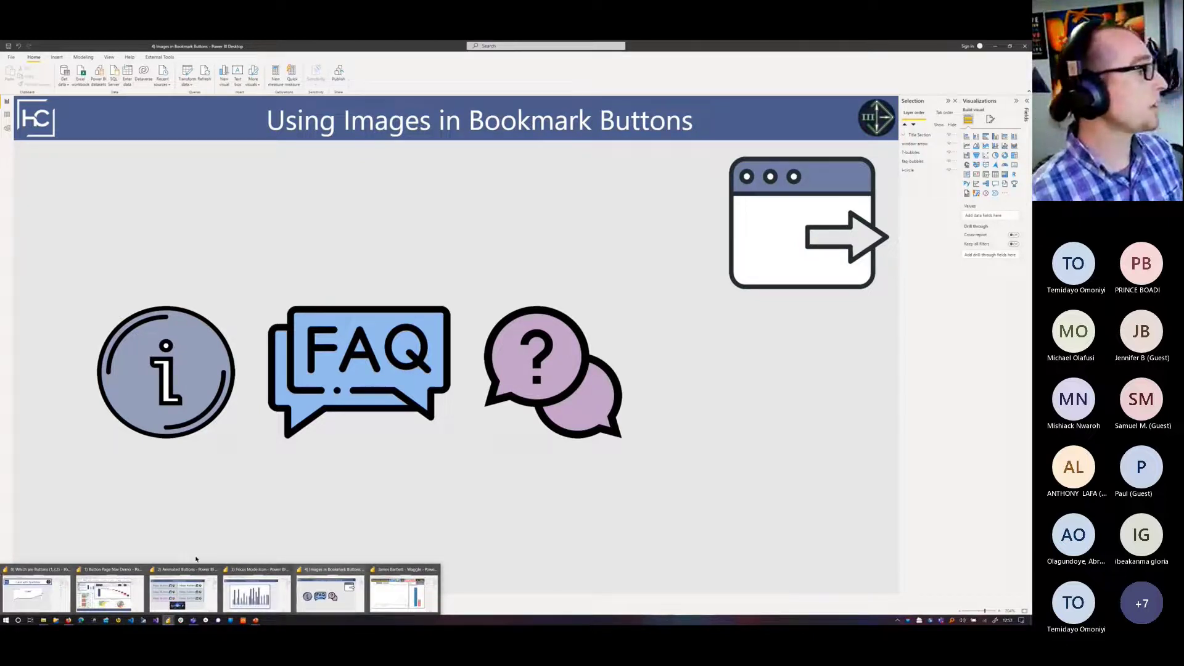
{"action": "left_click", "coordinate": [391, 600]}
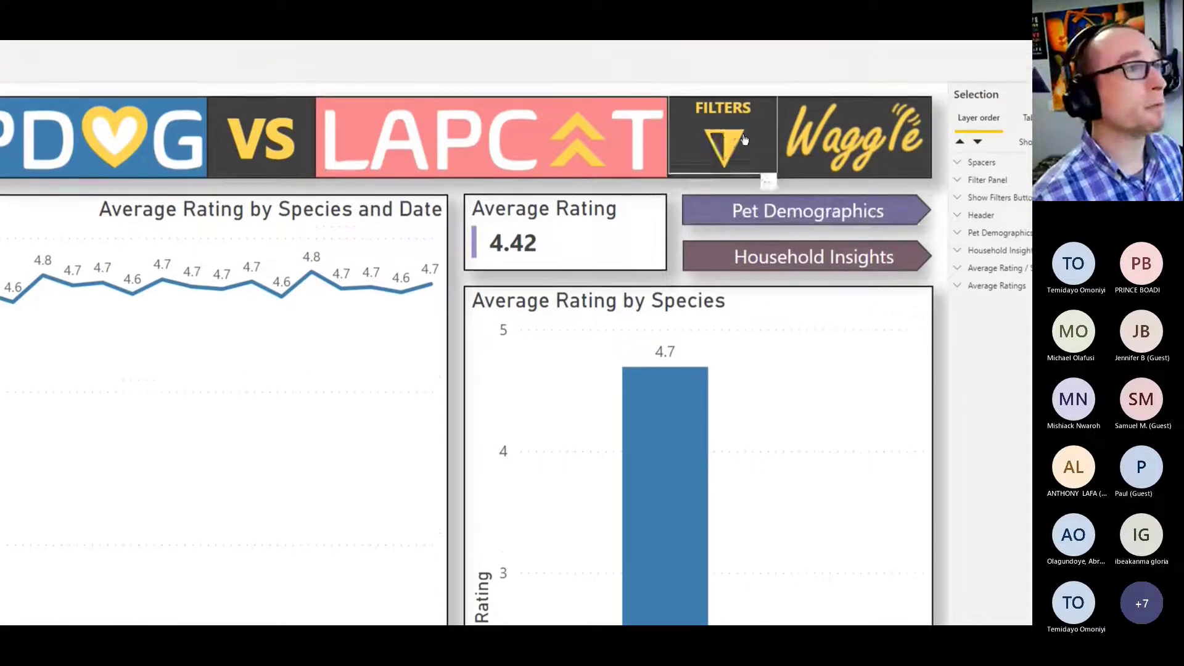
{"action": "left_click", "coordinate": [731, 145]}
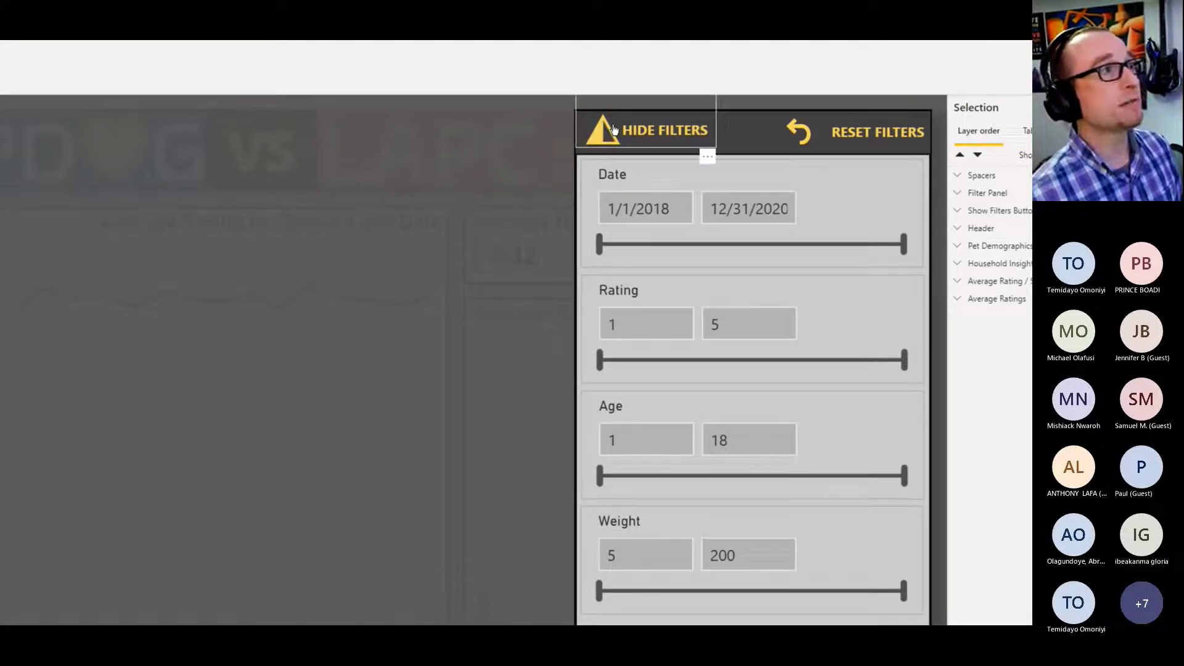
{"action": "left_click", "coordinate": [364, 250]}
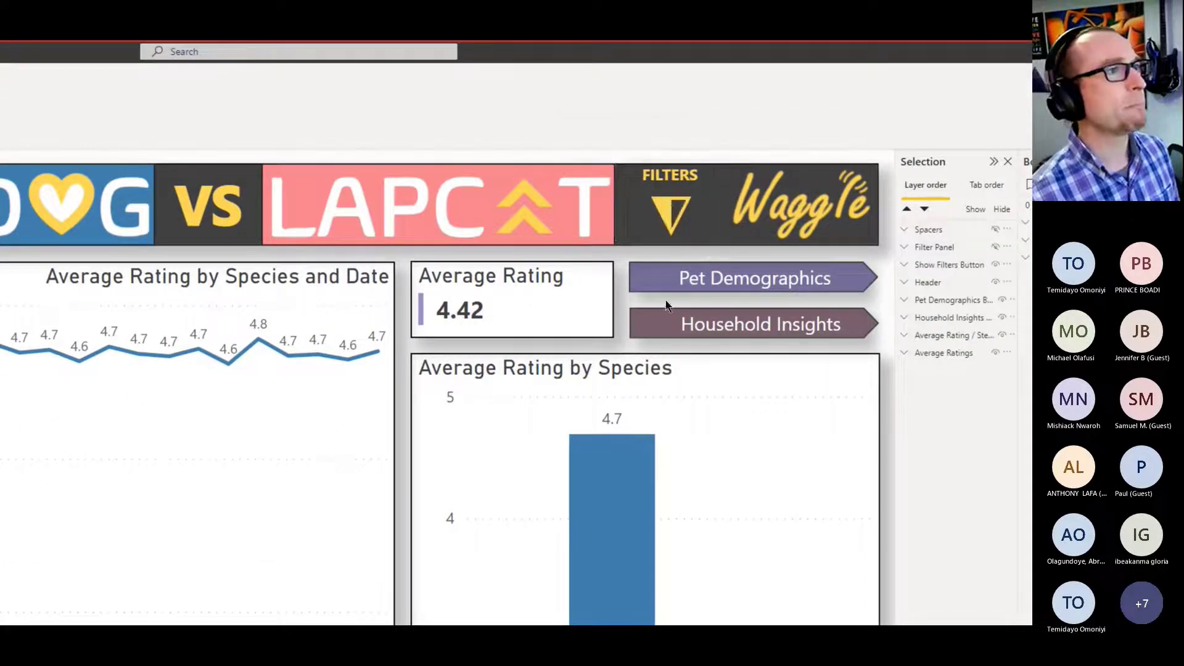
Step: Examine the field-value rule behind the Filters button's Default state text and the button's available states
{"action": "left_click", "coordinate": [678, 214]}
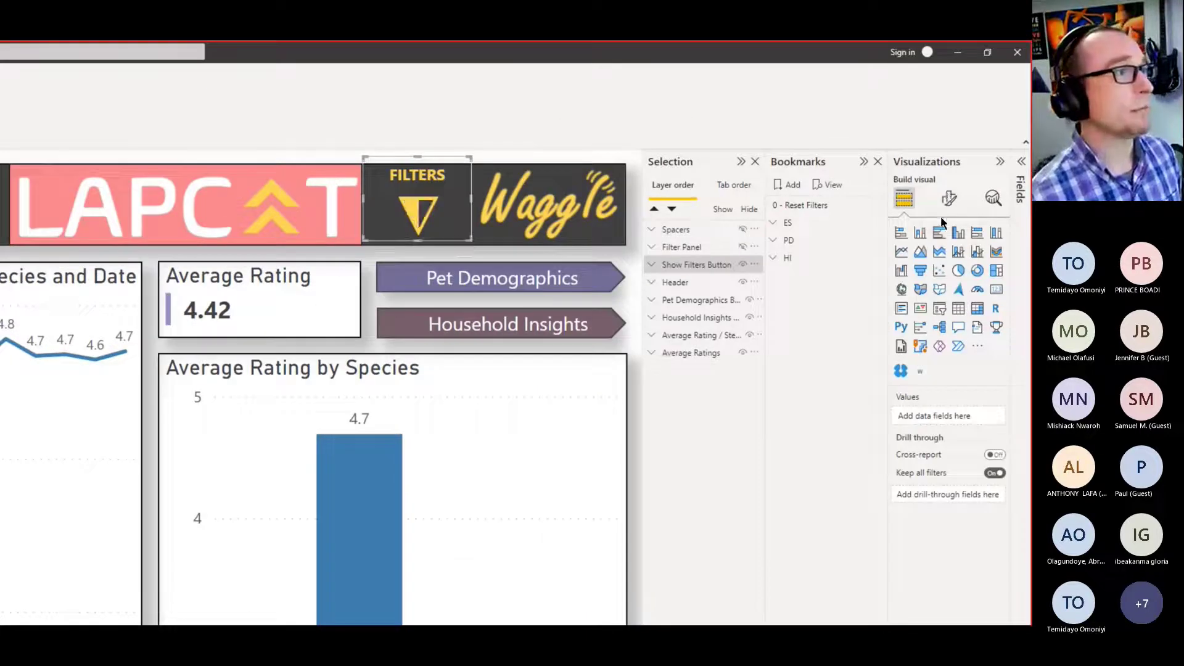
{"action": "left_click", "coordinate": [426, 223]}
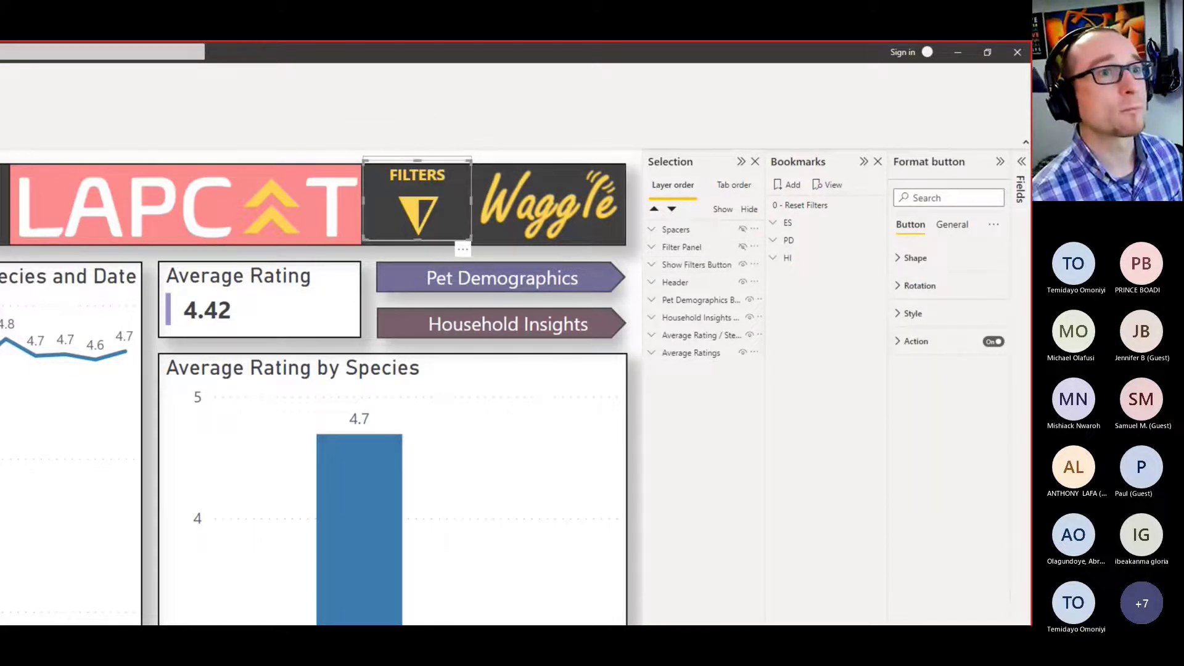
{"action": "left_click", "coordinate": [1021, 162]}
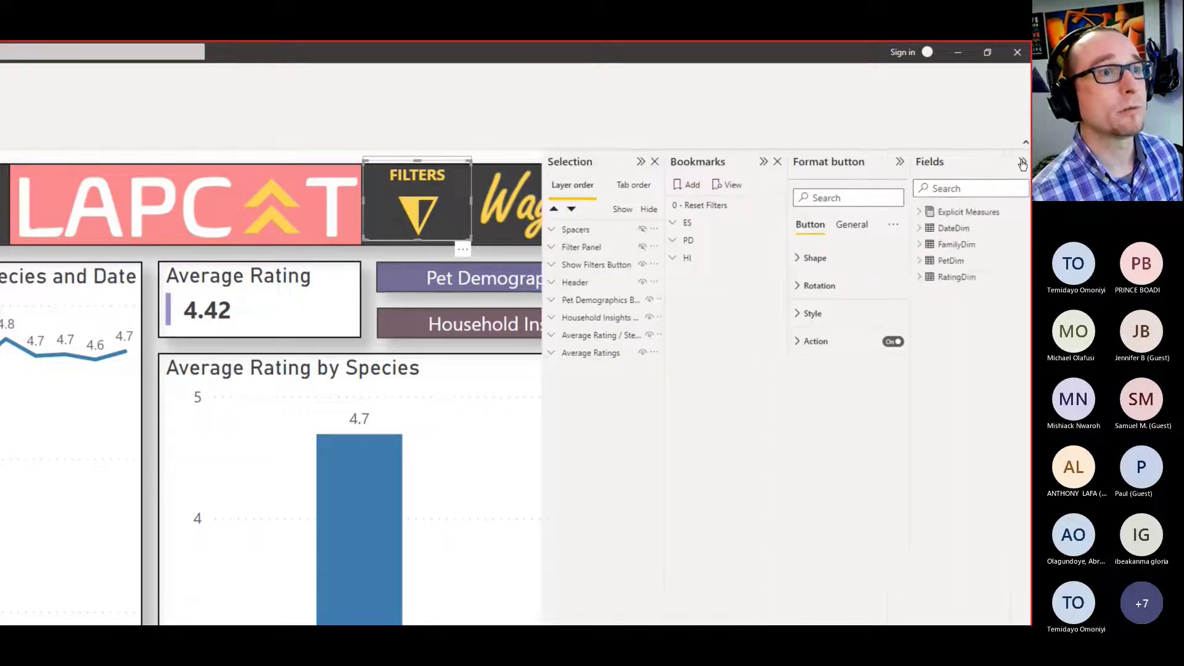
{"action": "left_click", "coordinate": [798, 314]}
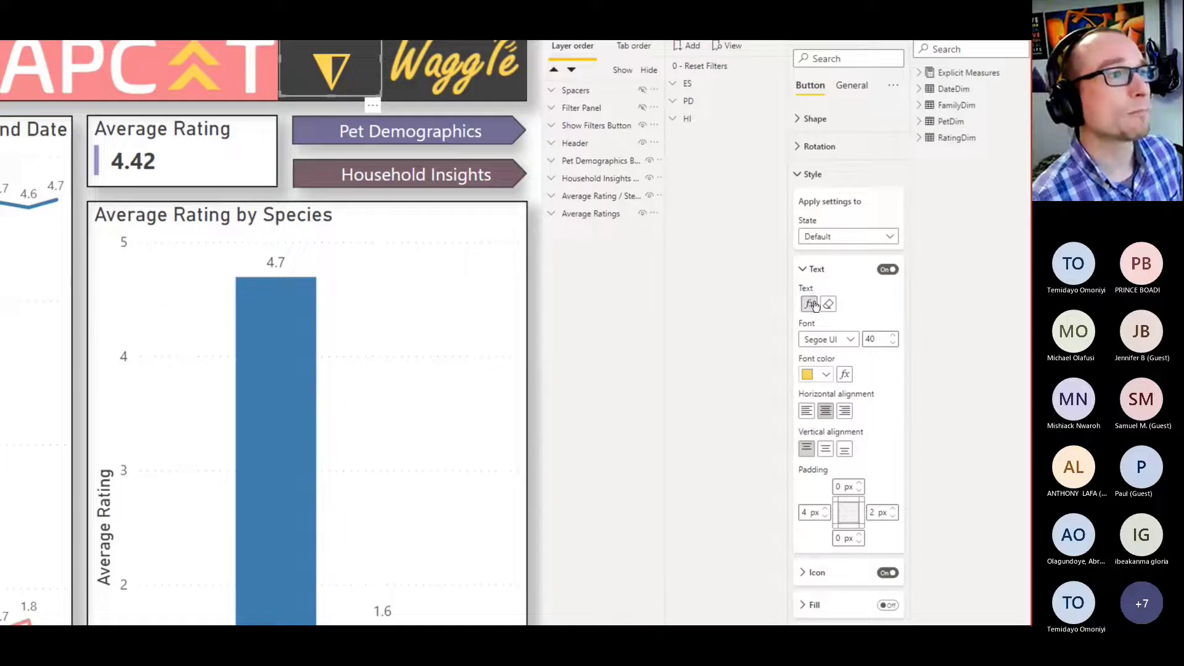
{"action": "left_click", "coordinate": [809, 304]}
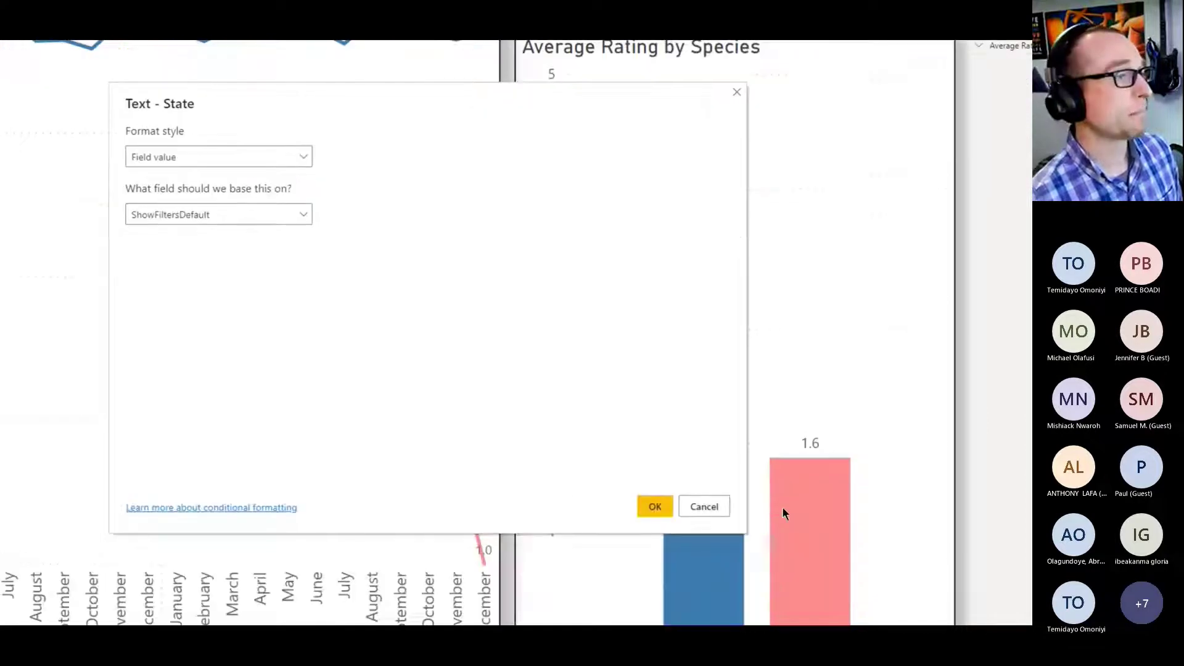
{"action": "left_click", "coordinate": [703, 507]}
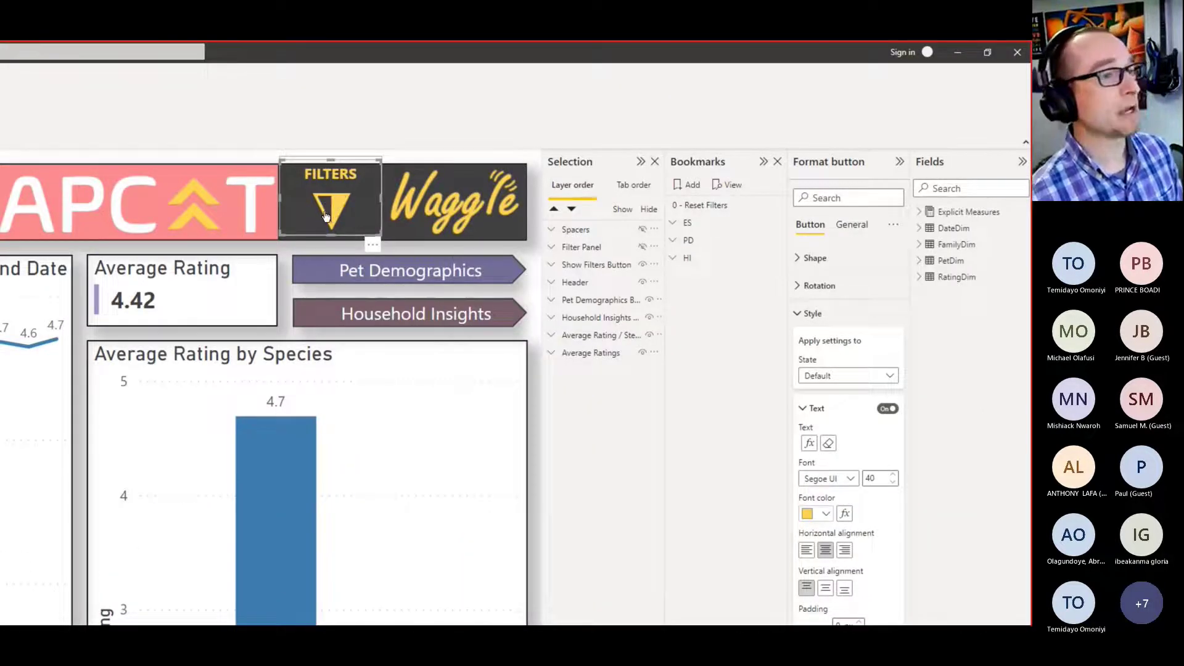
{"action": "left_click", "coordinate": [849, 376]}
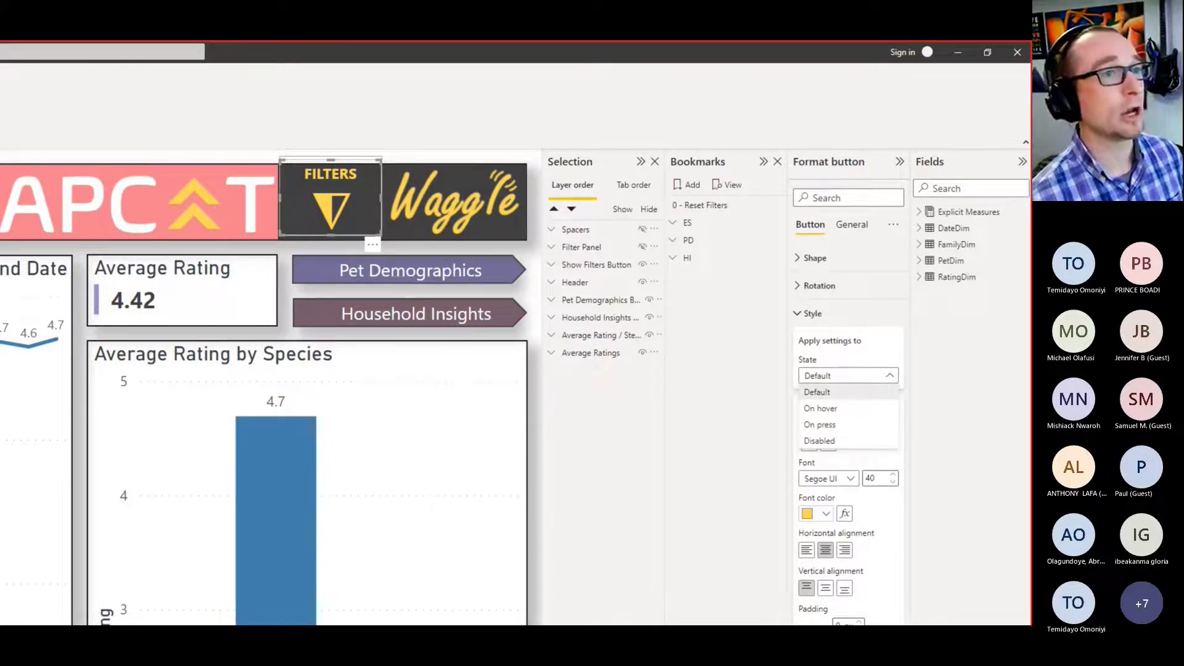
{"action": "left_click", "coordinate": [967, 365]}
Step: Look through the Pets measures in the Explicit Measures table, widening the field list to read their full names
{"action": "left_click", "coordinate": [919, 211]}
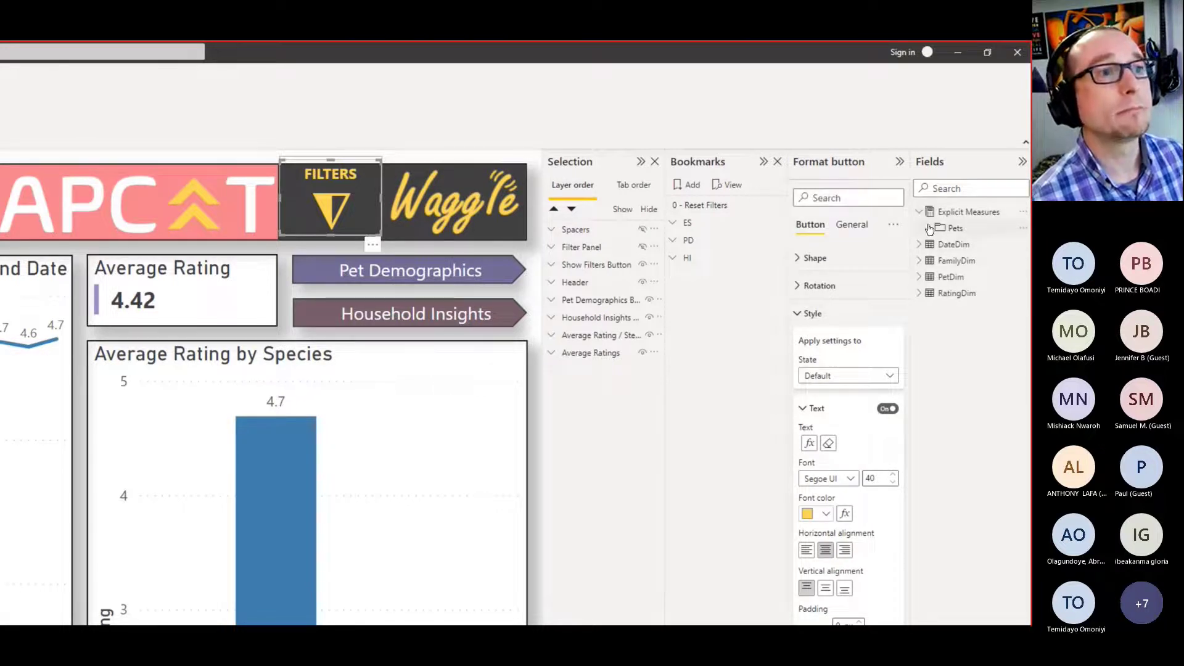
{"action": "left_click", "coordinate": [930, 229]}
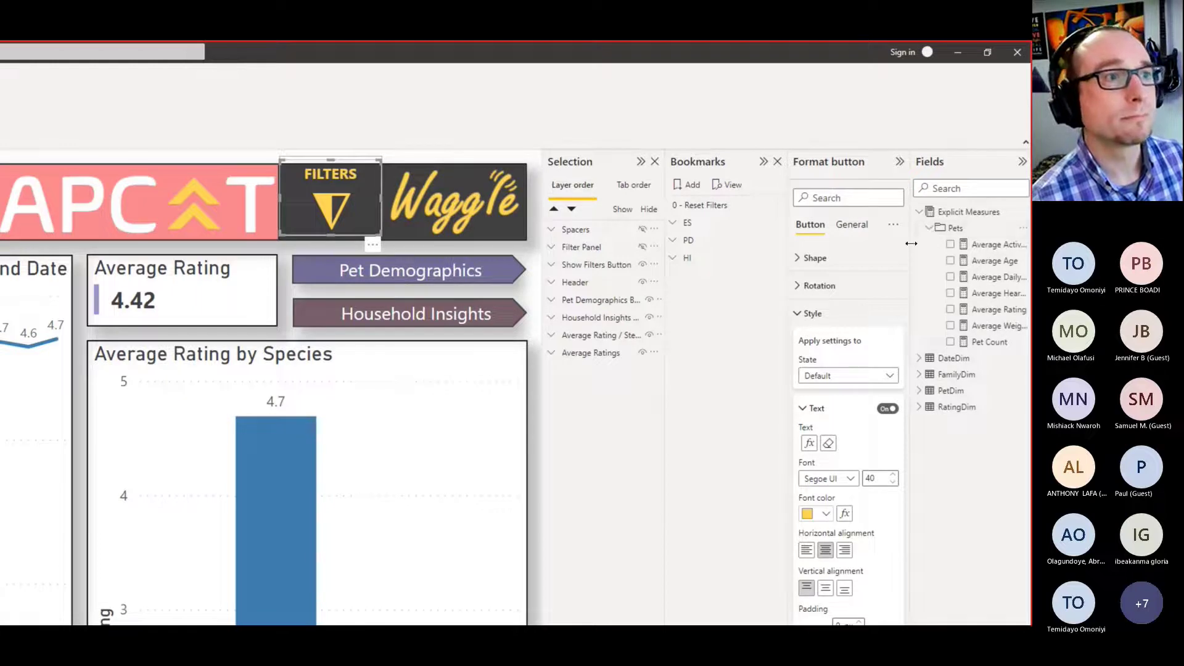
{"action": "left_click_drag", "start_coordinate": [911, 243], "coordinate": [808, 239]}
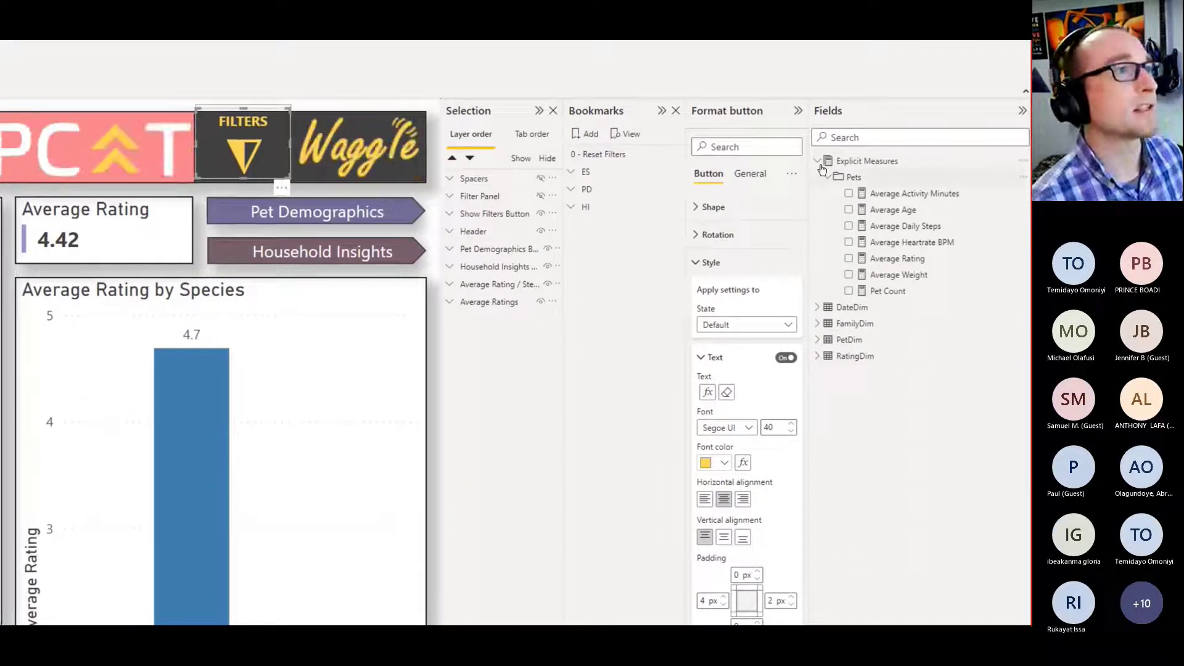
{"action": "left_click", "coordinate": [818, 161]}
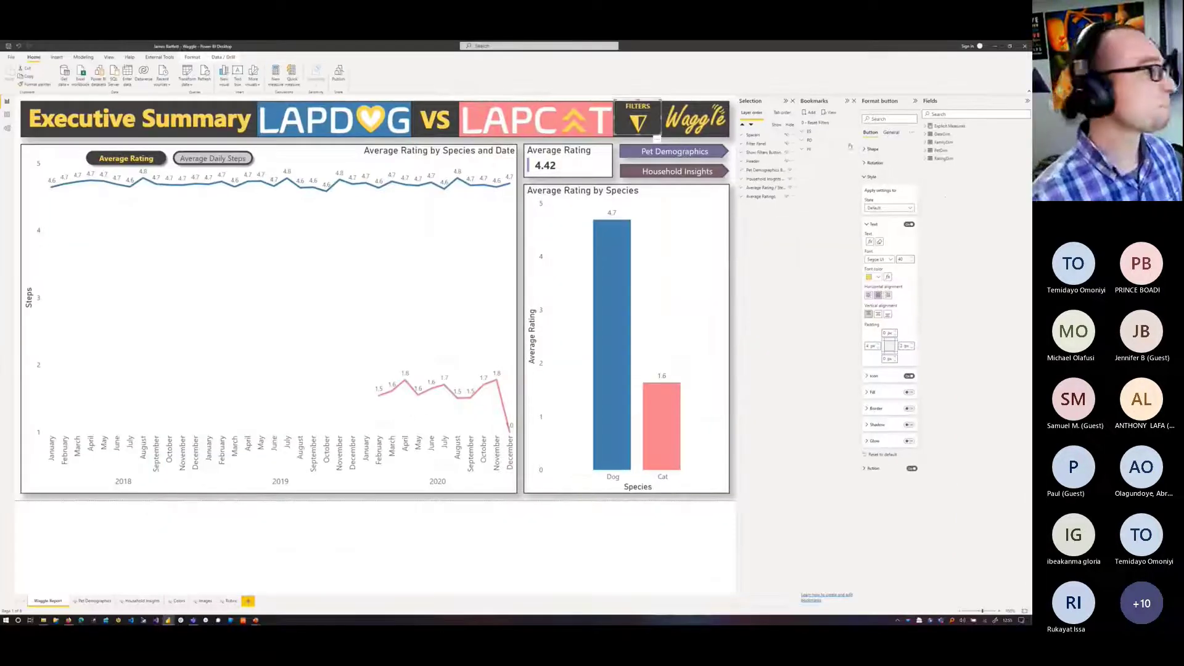
Step: Unhide the Unicode Characters table in the model view and return to the report view
{"action": "left_click", "coordinate": [8, 128]}
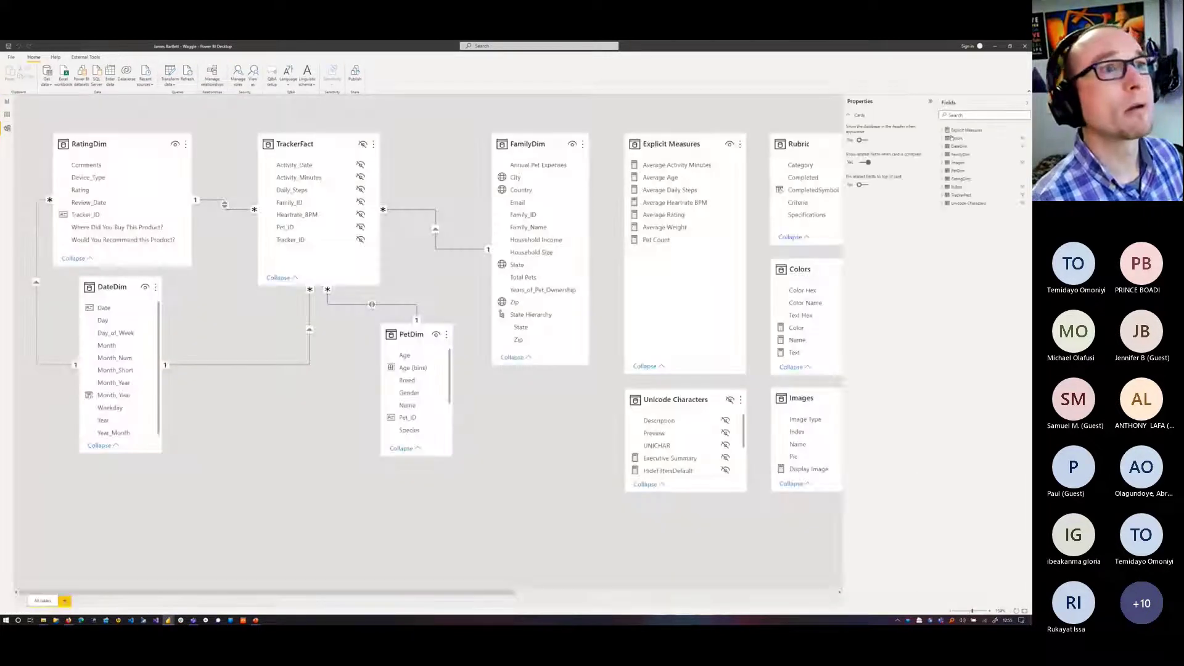
{"action": "left_click", "coordinate": [942, 204]}
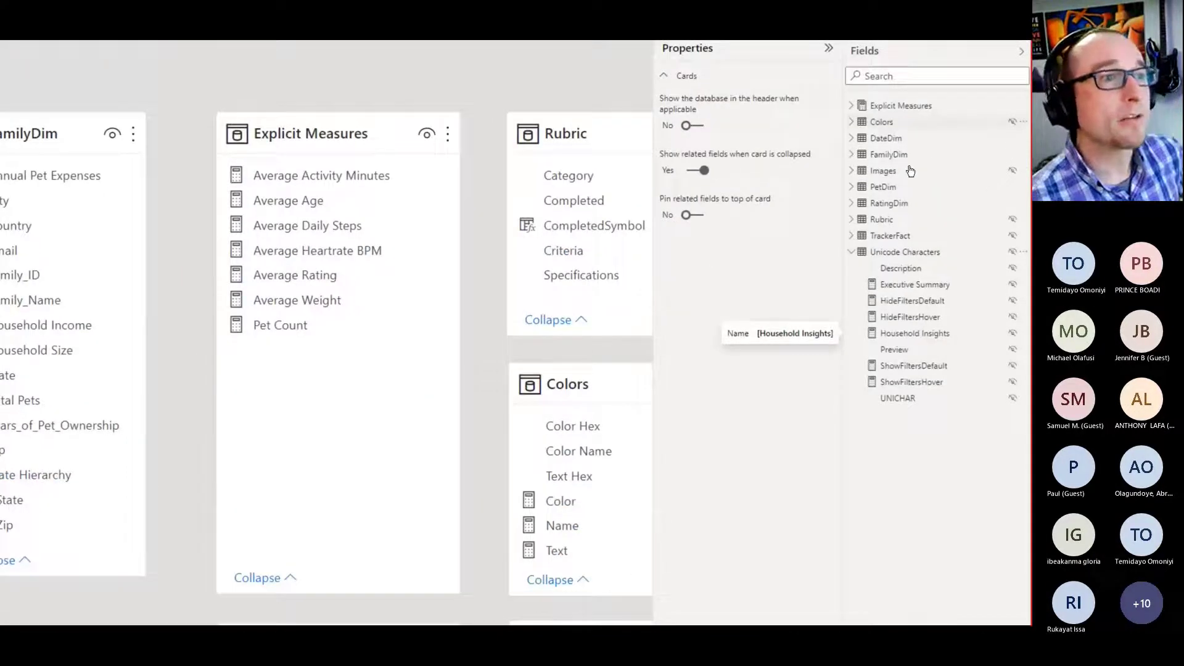
{"action": "left_click", "coordinate": [921, 366]}
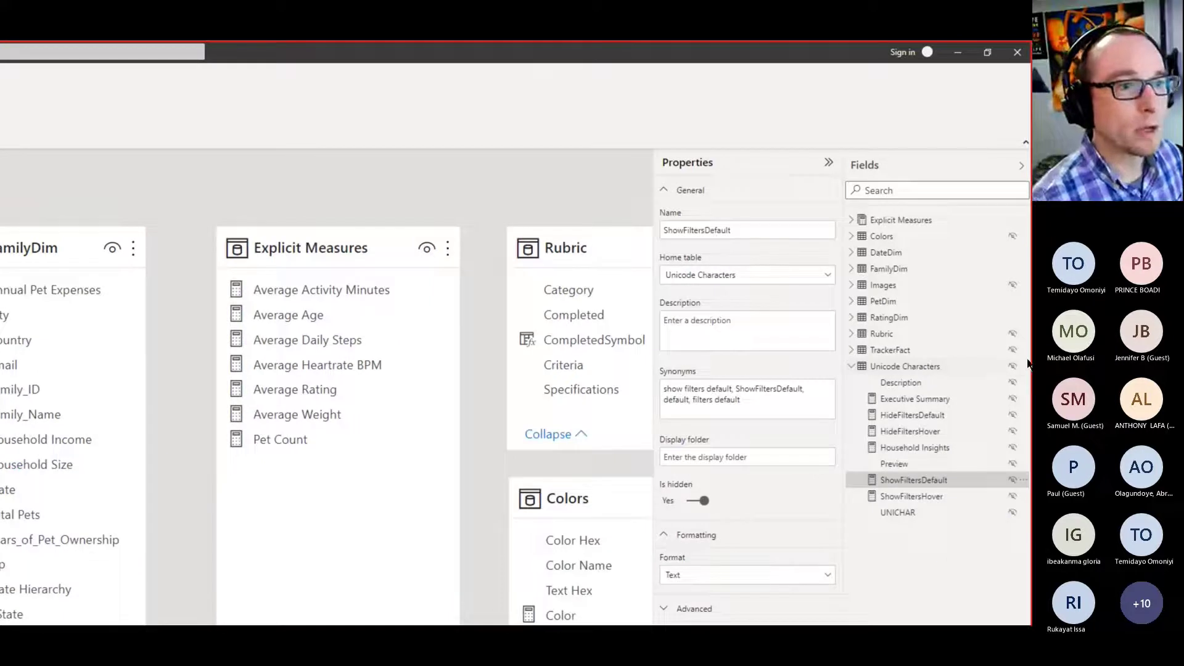
{"action": "left_click", "coordinate": [1013, 366]}
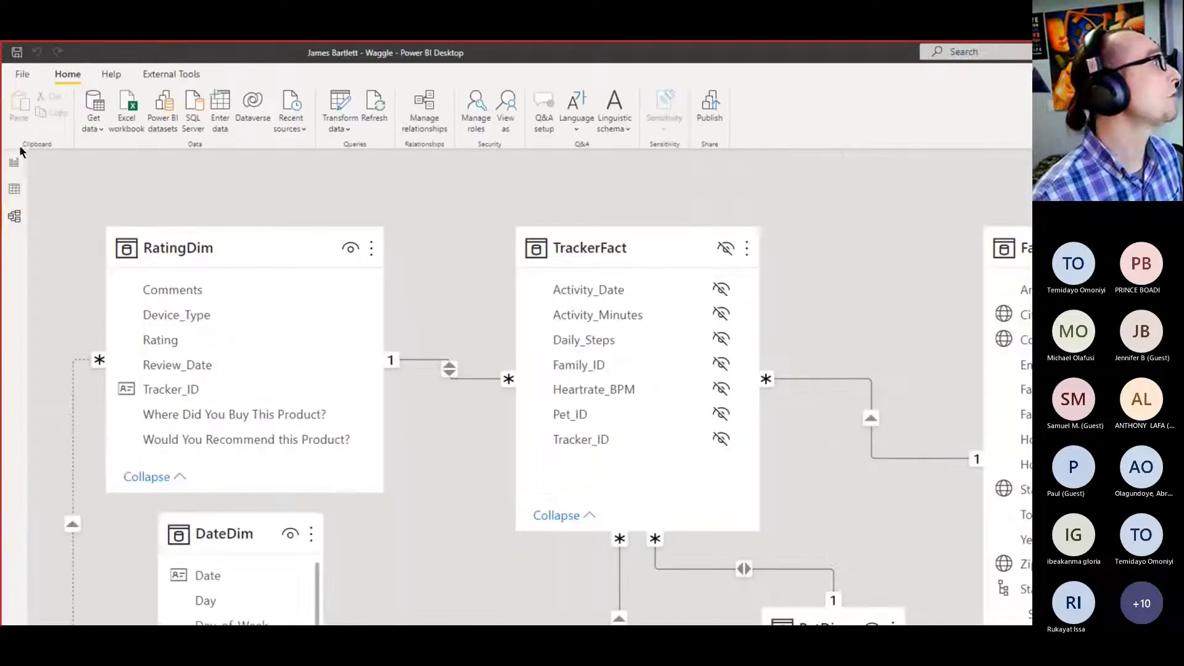
{"action": "left_click", "coordinate": [15, 161]}
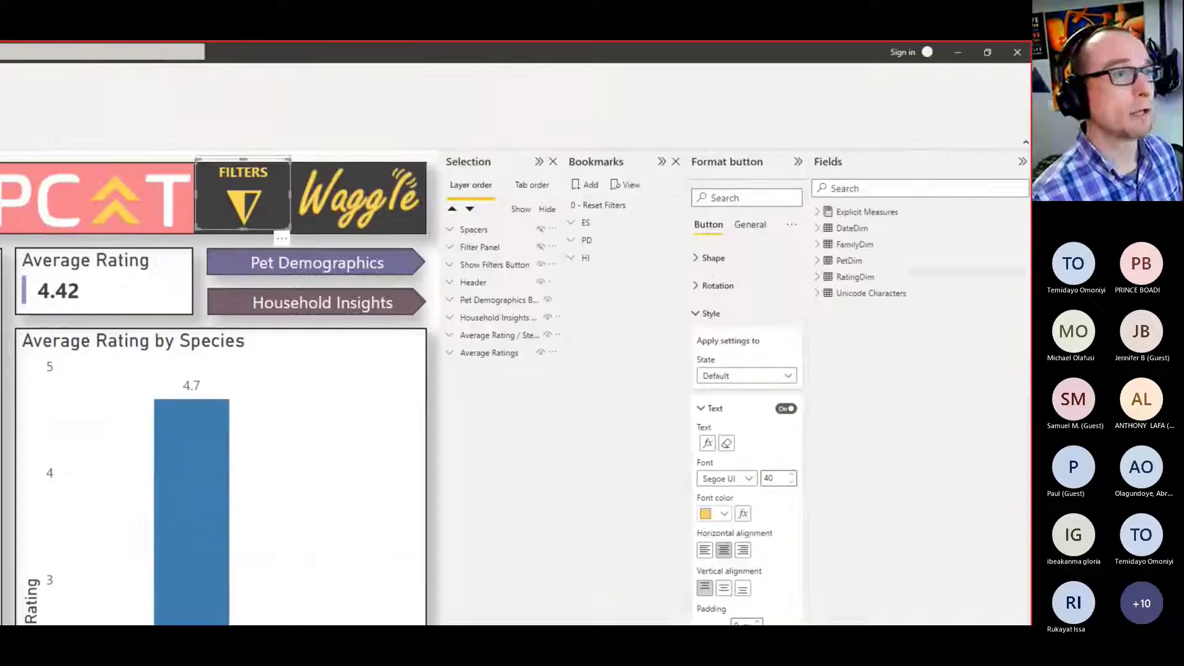
Step: Examine the UNICHAR formula of the ShowFiltersDefault measure in the Unicode Characters table, and deselect the Filters button
{"action": "left_click", "coordinate": [818, 294]}
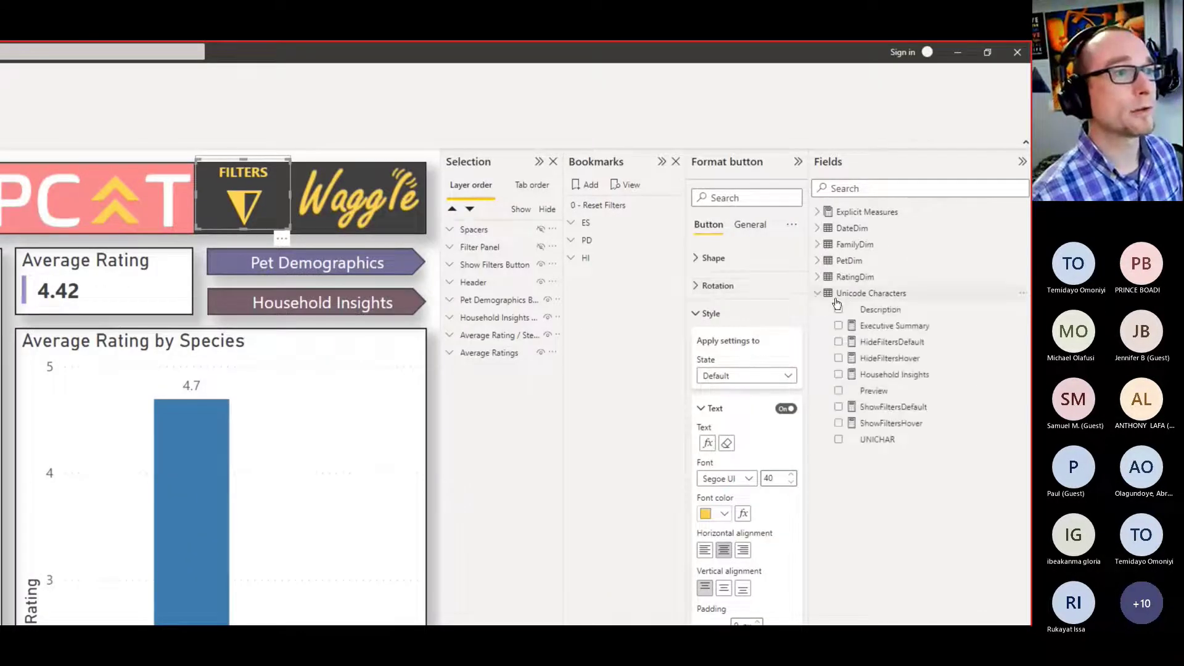
{"action": "left_click", "coordinate": [904, 405]}
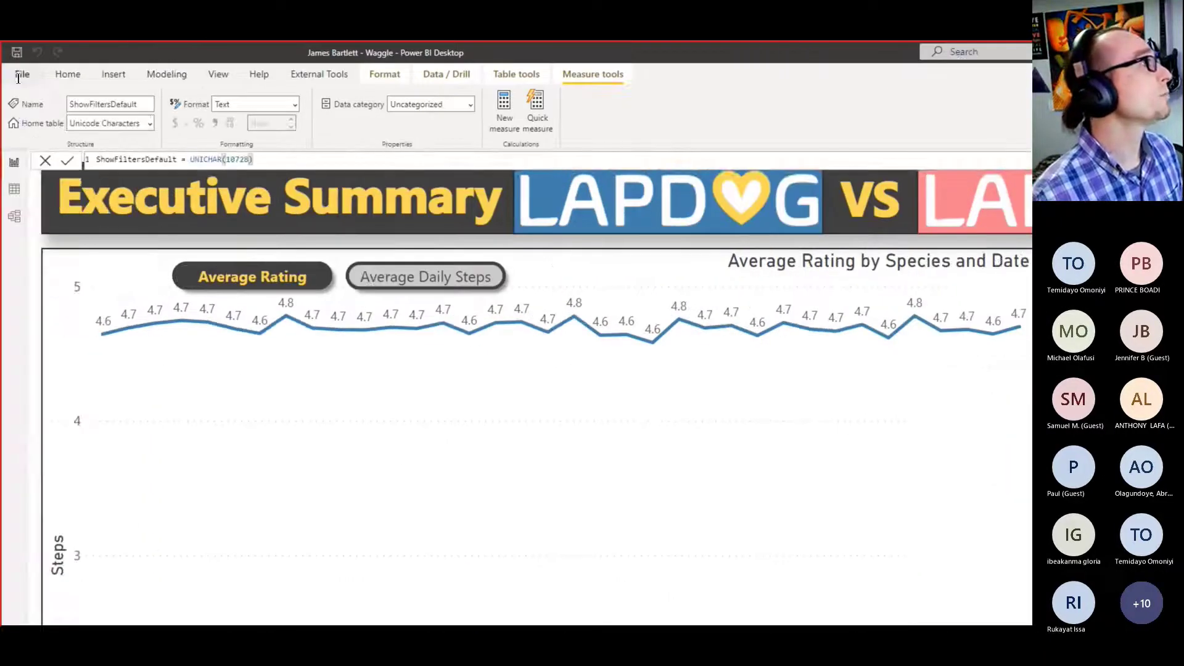
{"action": "left_click_drag", "start_coordinate": [191, 159], "coordinate": [254, 159]}
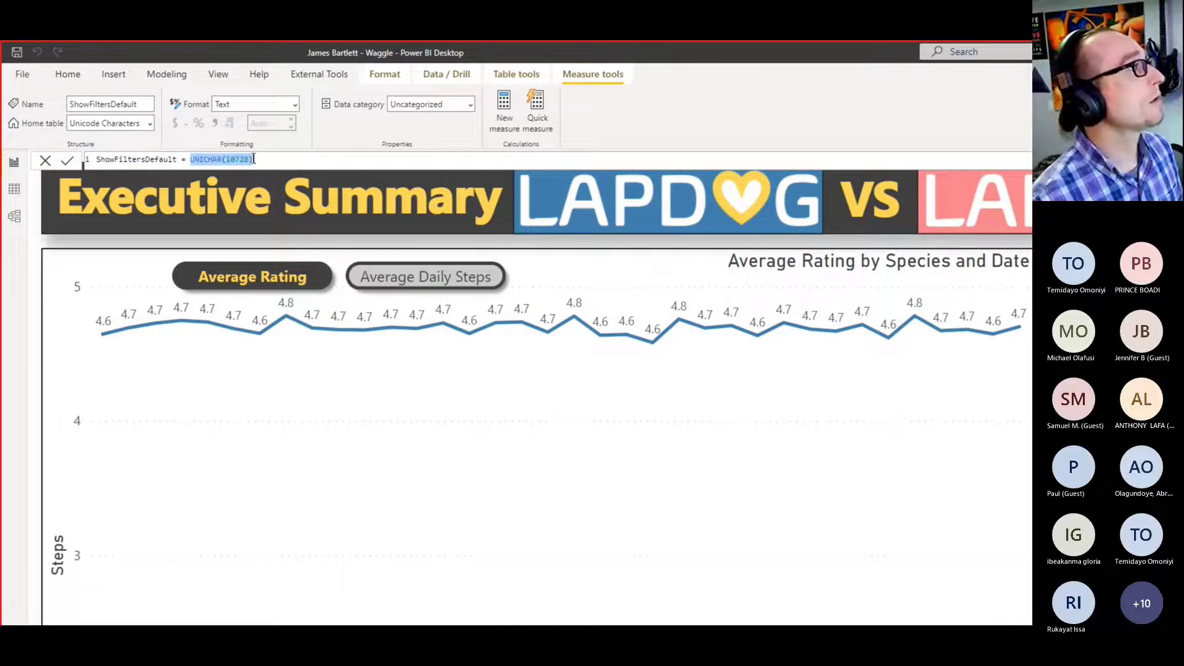
{"action": "left_click", "coordinate": [223, 159]}
{"action": "left_click", "coordinate": [284, 160]}
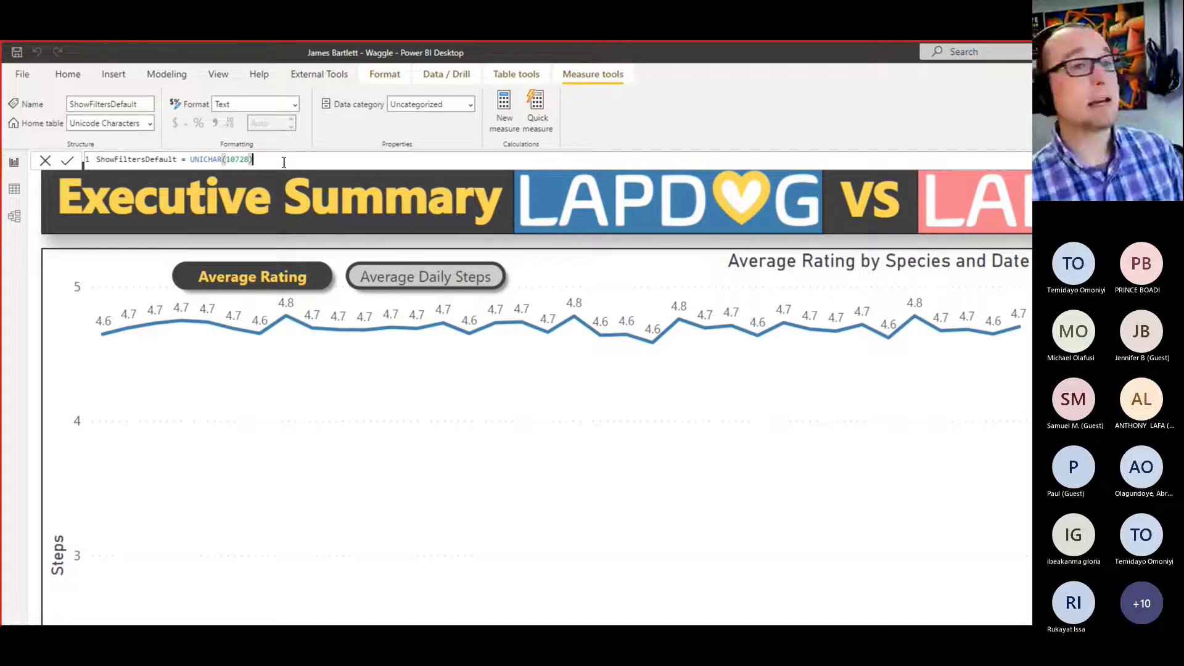
{"action": "left_click", "coordinate": [230, 160]}
{"action": "double_click", "coordinate": [230, 160]}
{"action": "left_click", "coordinate": [253, 160]}
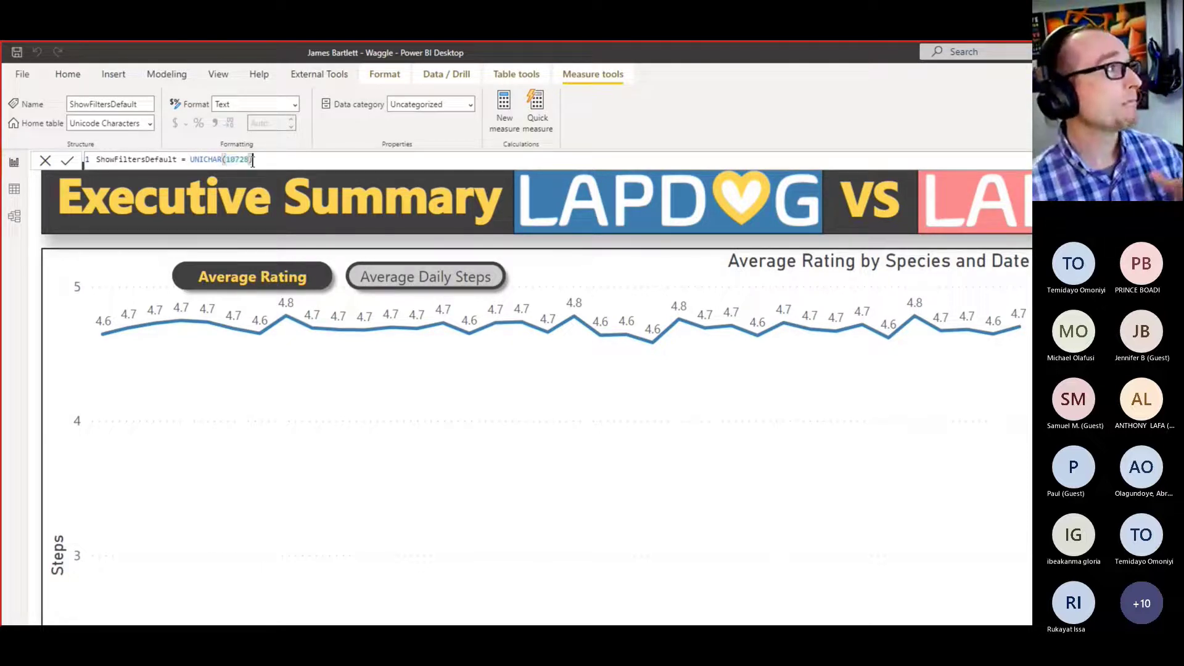
{"action": "triple_click", "coordinate": [237, 159]}
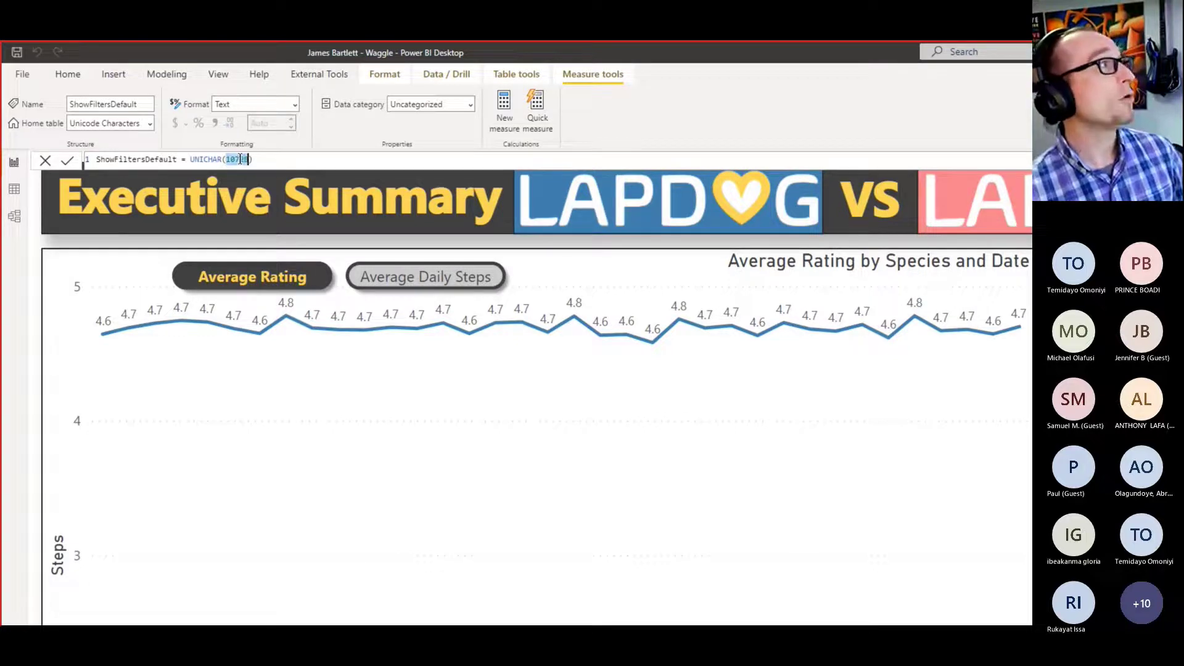
{"action": "left_click", "coordinate": [266, 161]}
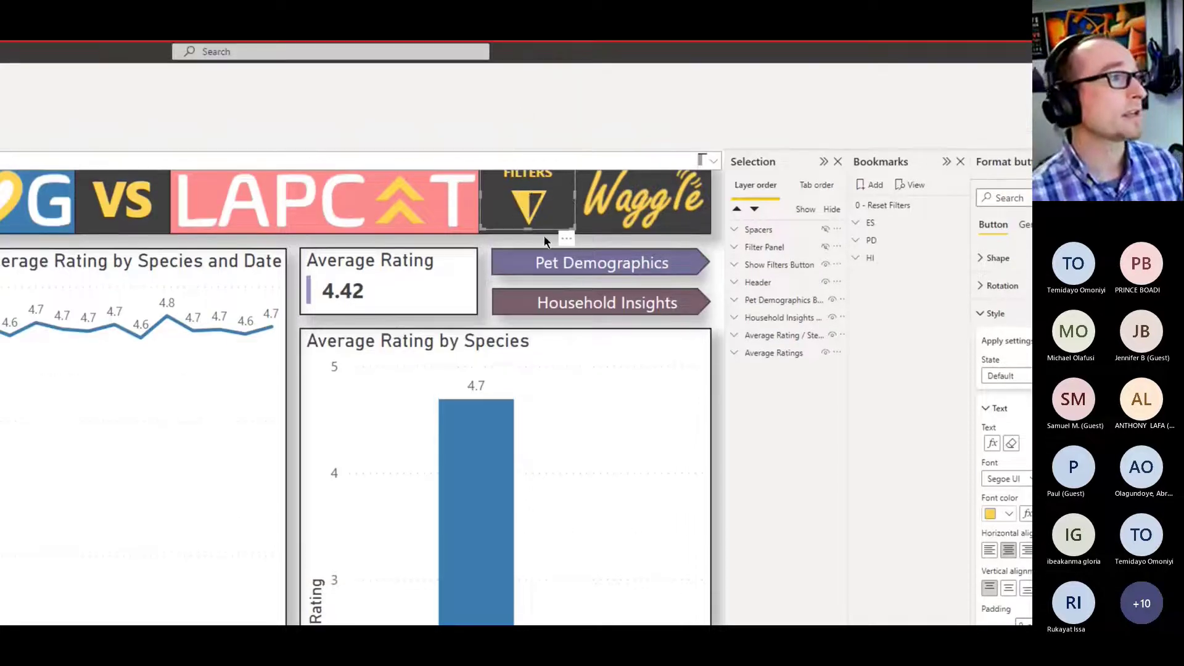
{"action": "left_click", "coordinate": [720, 311]}
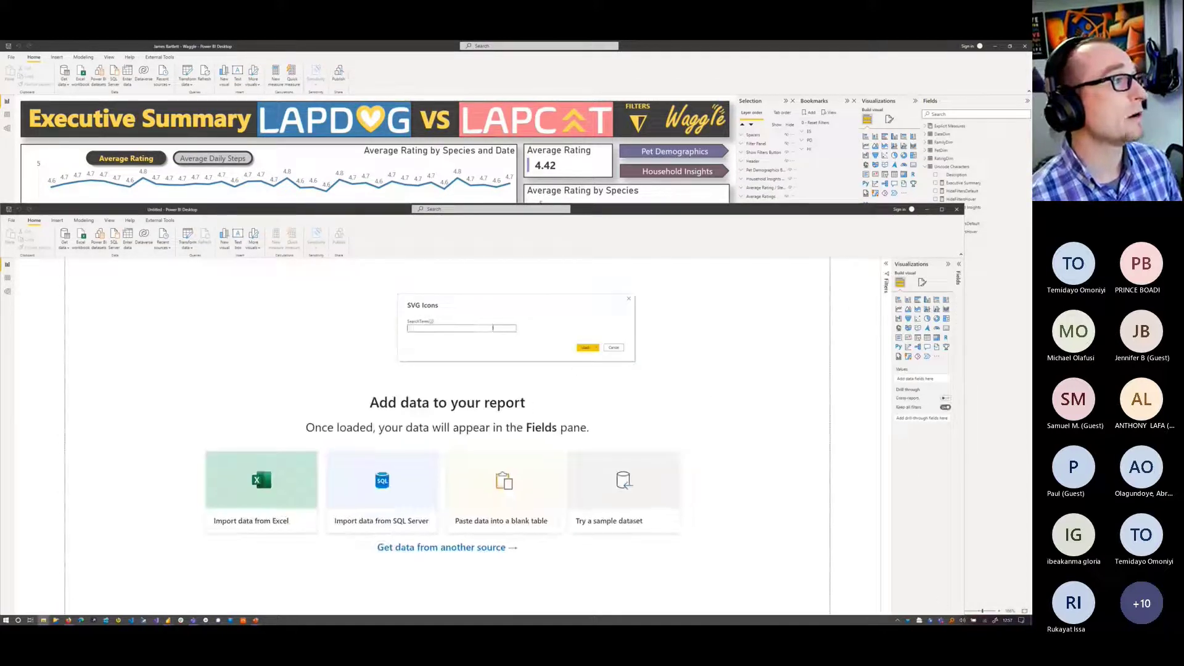
Step: Load the SVG Icons template with the search term "summer" and maximize its report window
{"action": "left_click", "coordinate": [493, 328]}
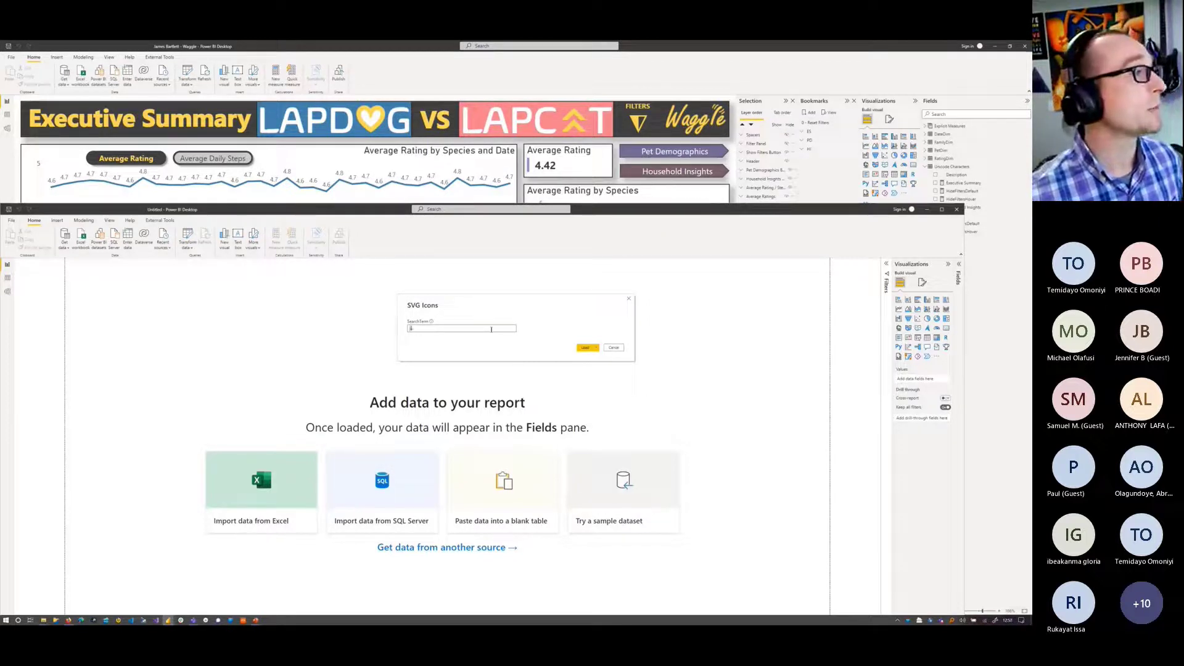
{"action": "type", "text": "summer"}
{"action": "key", "text": "Return"}
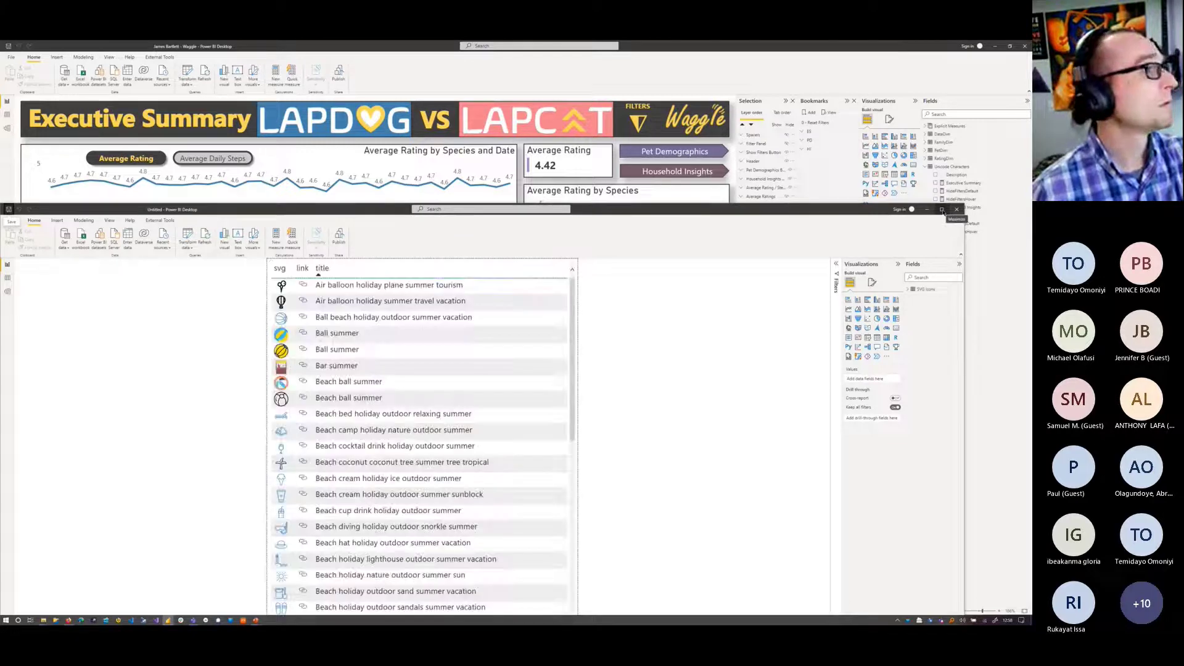
{"action": "left_click", "coordinate": [942, 210]}
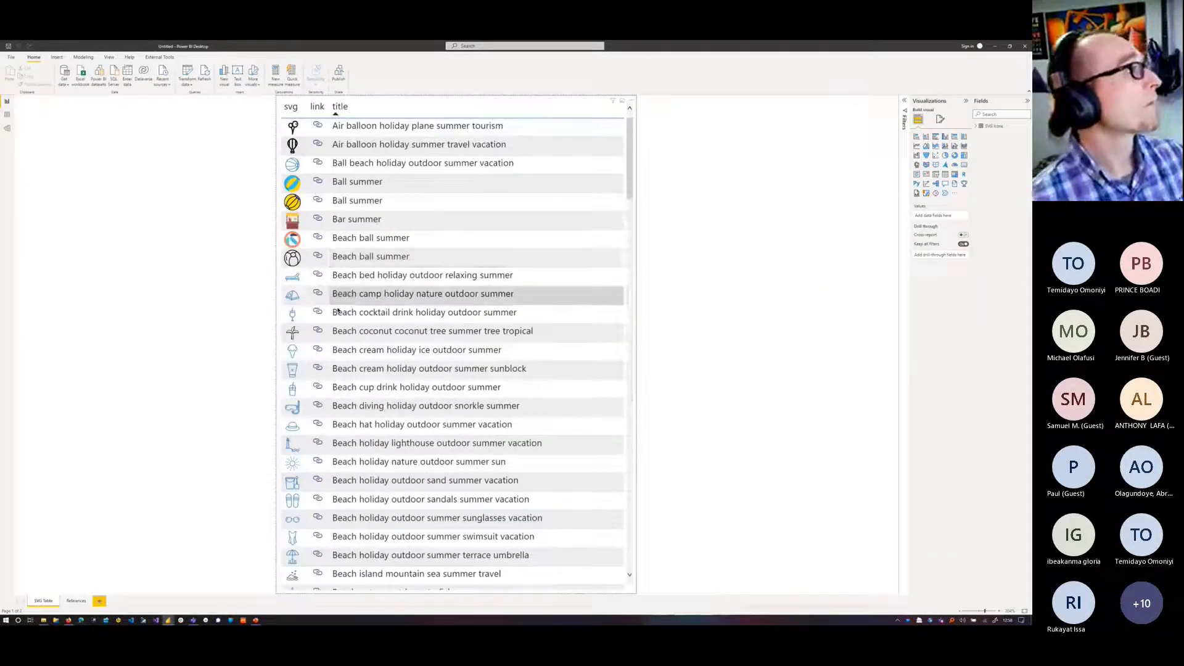
Step: Browse the summer icons and their titles in the SVG table, and select the table visual
{"action": "scroll", "coordinate": [302, 294], "scroll_direction": "down", "scroll_amount": 10}
{"action": "scroll", "coordinate": [302, 294], "scroll_direction": "down", "scroll_amount": 20}
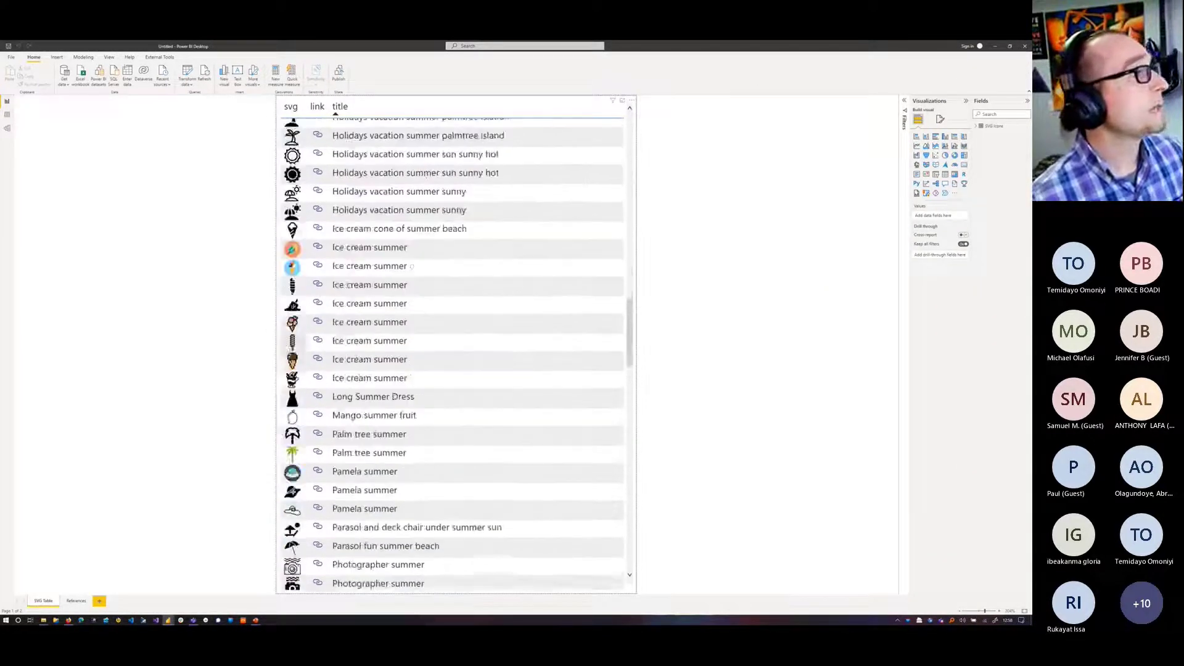
{"action": "scroll", "coordinate": [302, 294], "scroll_direction": "down", "scroll_amount": 15}
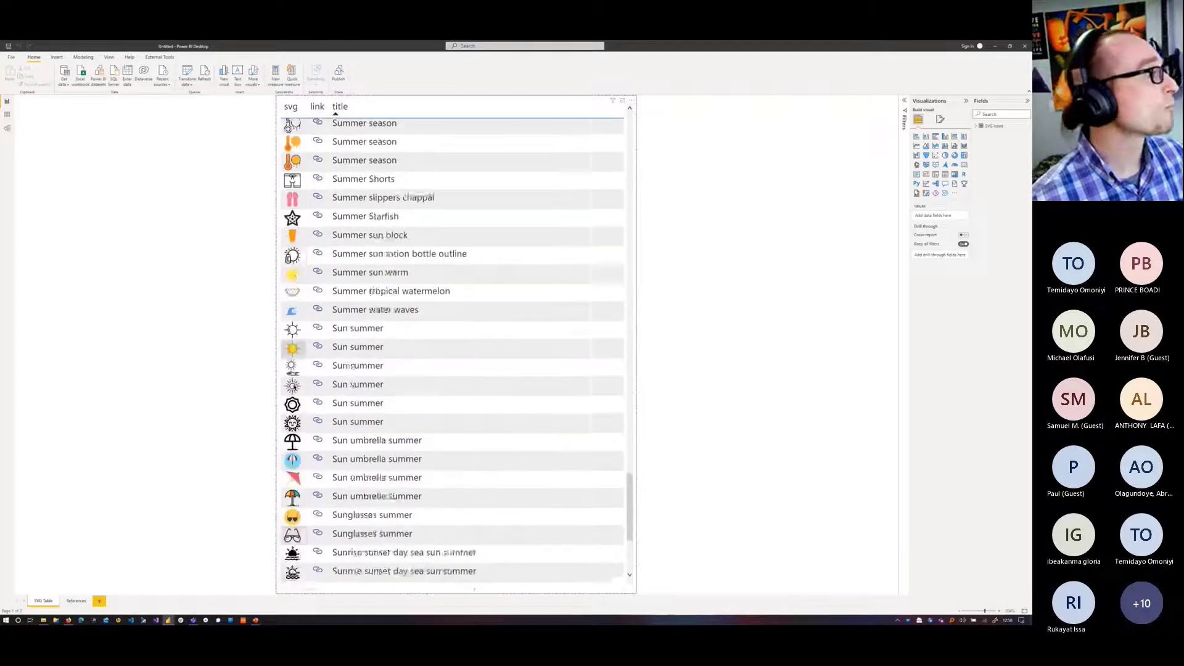
{"action": "scroll", "coordinate": [302, 293], "scroll_direction": "up", "scroll_amount": 20}
{"action": "scroll", "coordinate": [289, 164], "scroll_direction": "up", "scroll_amount": 10}
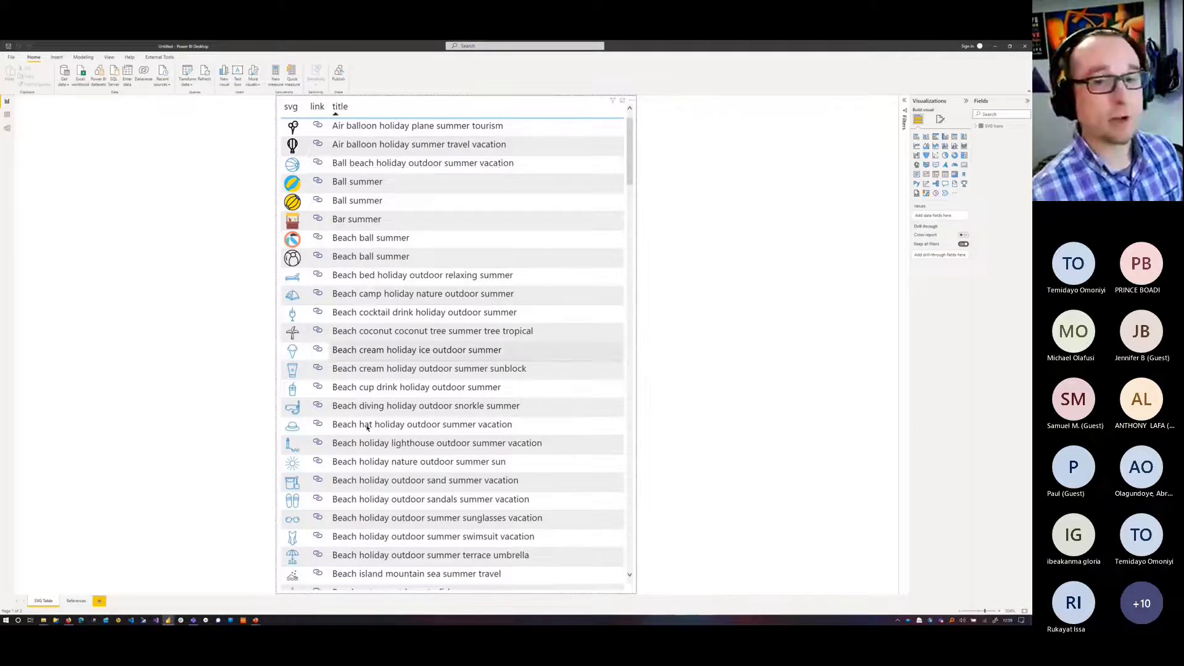
{"action": "scroll", "coordinate": [321, 432], "scroll_direction": "down", "scroll_amount": 15}
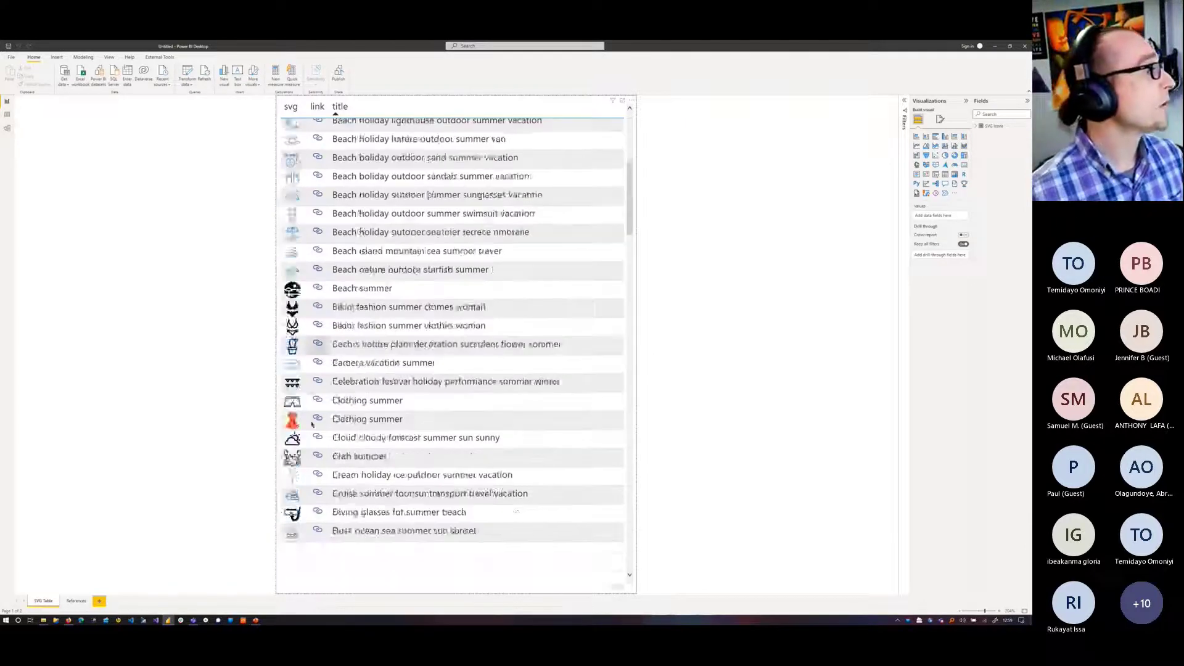
{"action": "scroll", "coordinate": [302, 437], "scroll_direction": "down", "scroll_amount": 7}
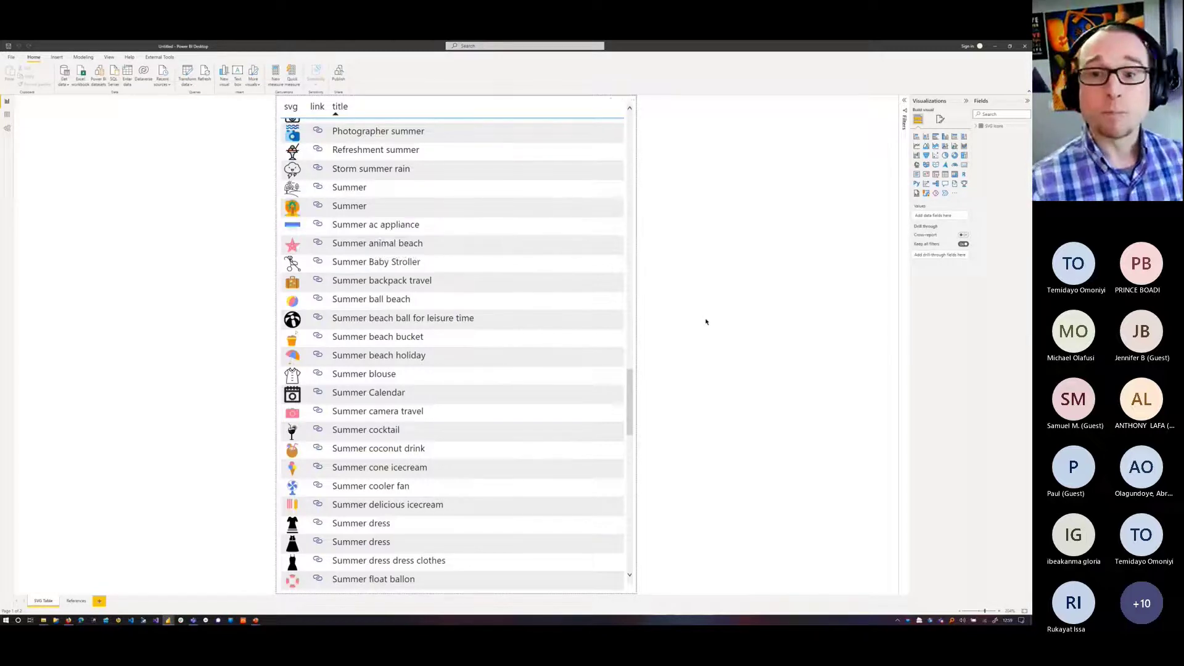
{"action": "scroll", "coordinate": [289, 204], "scroll_direction": "up", "scroll_amount": 10}
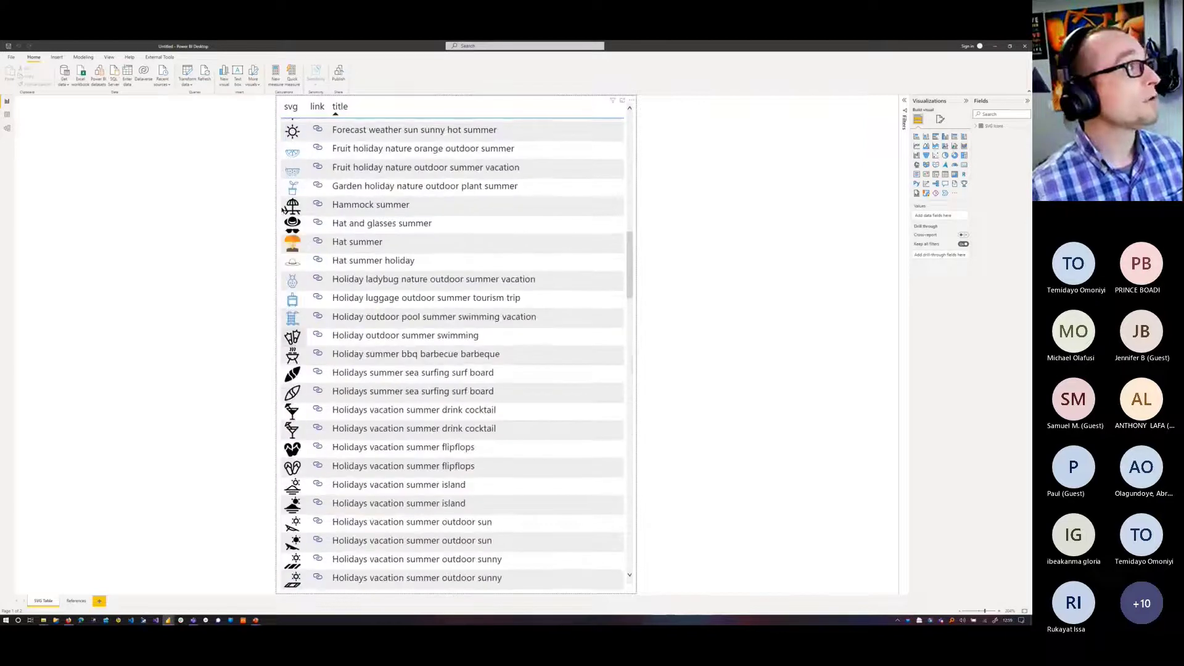
{"action": "scroll", "coordinate": [287, 185], "scroll_direction": "up", "scroll_amount": 10}
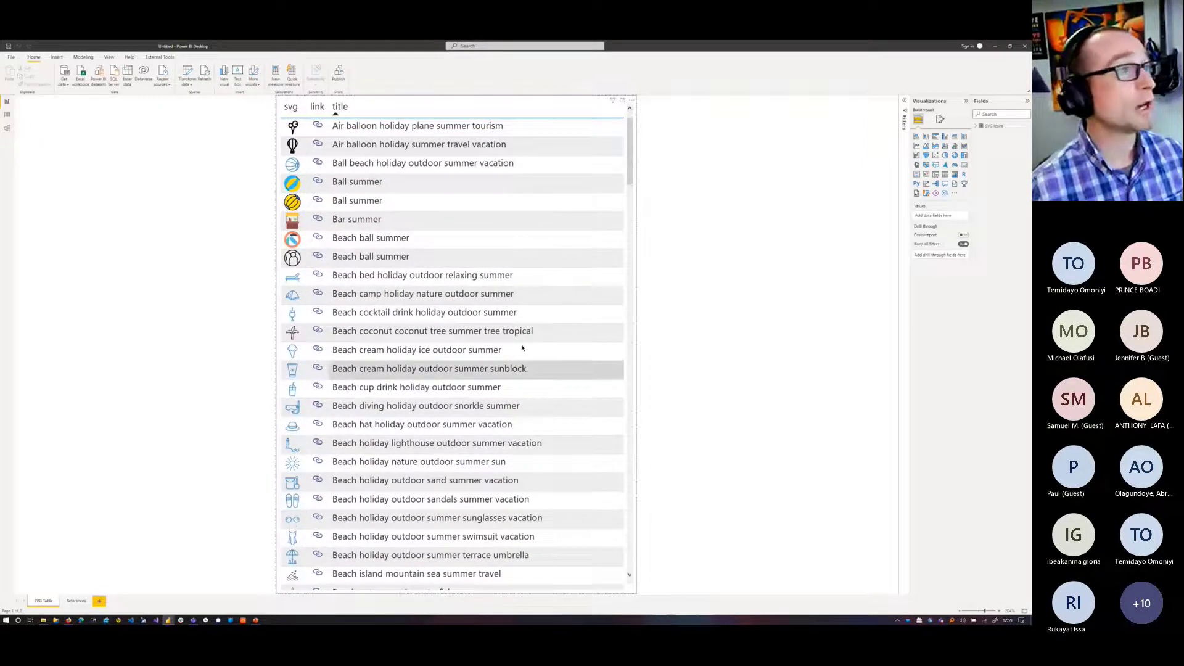
{"action": "left_click", "coordinate": [386, 182]}
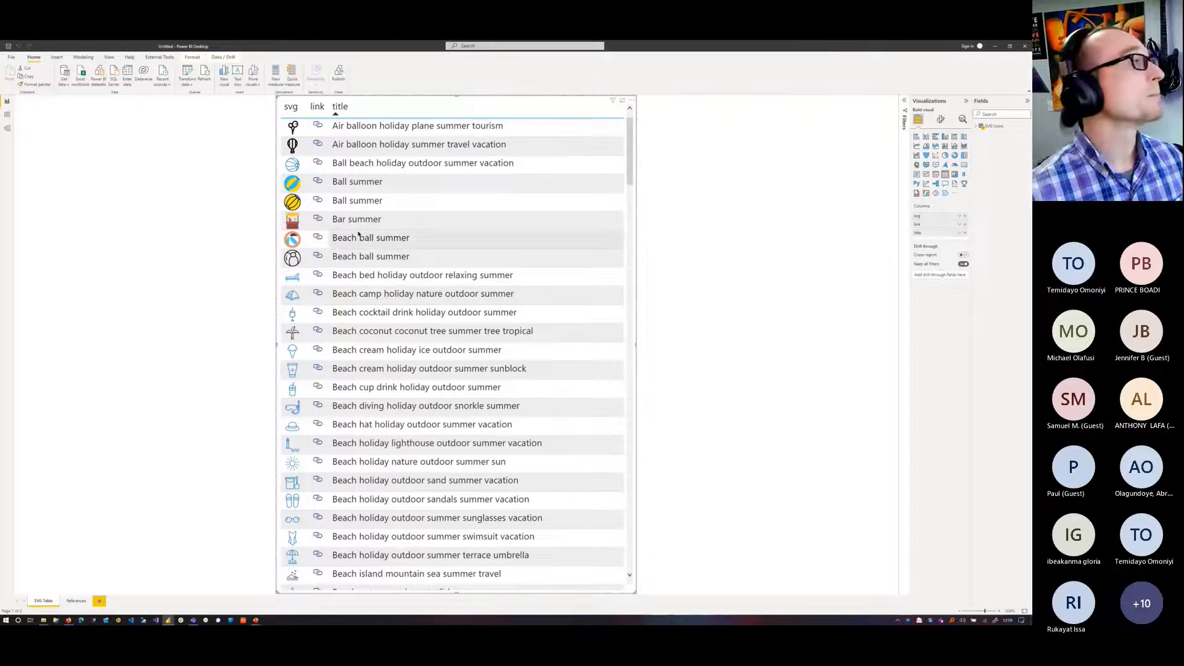
Step: Look through the summer icon list to its last entries and return to the beginning of the SVG table
{"action": "scroll", "coordinate": [299, 251], "scroll_direction": "down", "scroll_amount": 20}
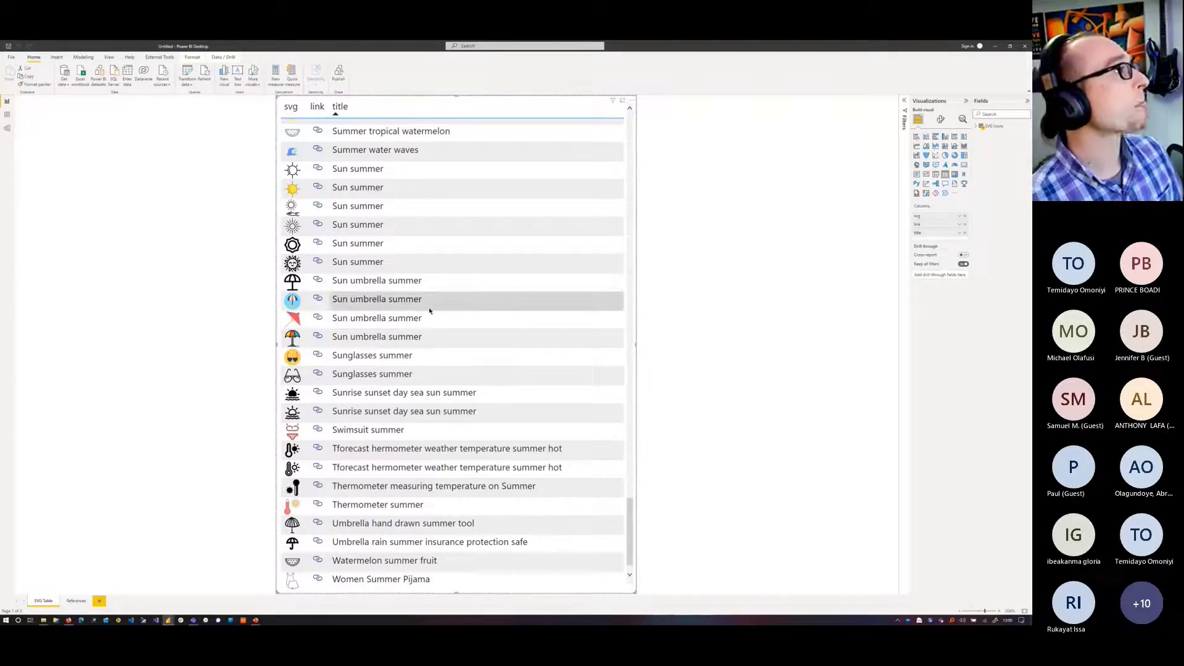
{"action": "scroll", "coordinate": [432, 311], "scroll_direction": "up", "scroll_amount": 20}
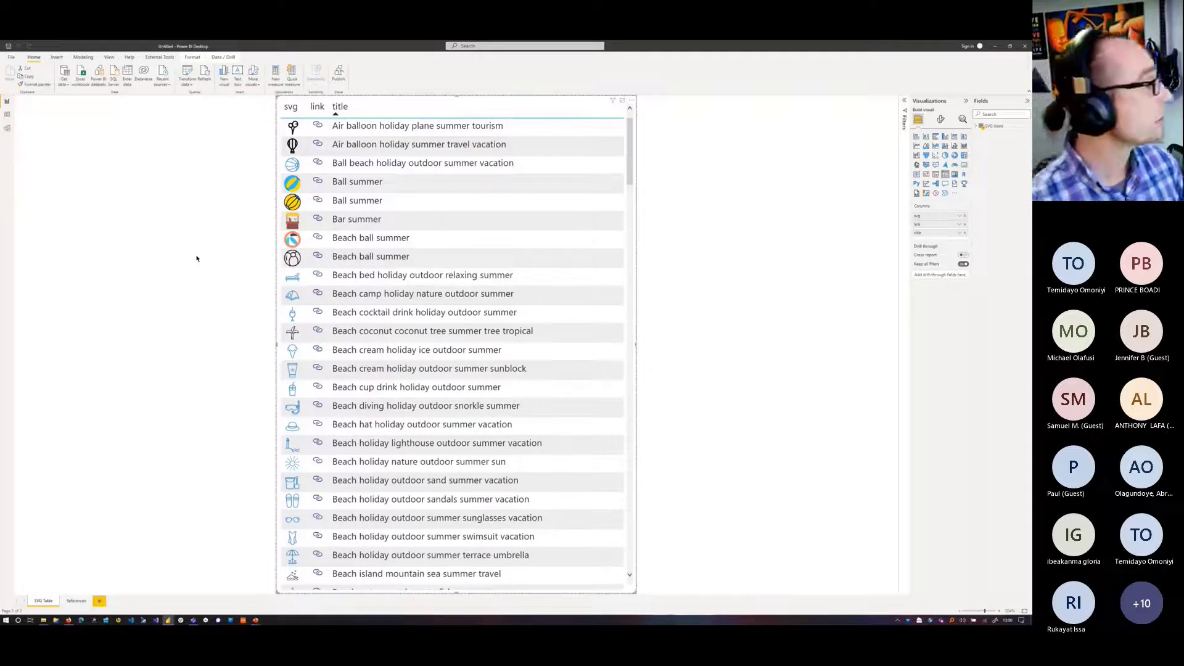
Step: Review the PowerBits repository and SVG image links on the References page, highlight the WordPress article link, and return to the SVG Table page
{"action": "left_click", "coordinate": [77, 601]}
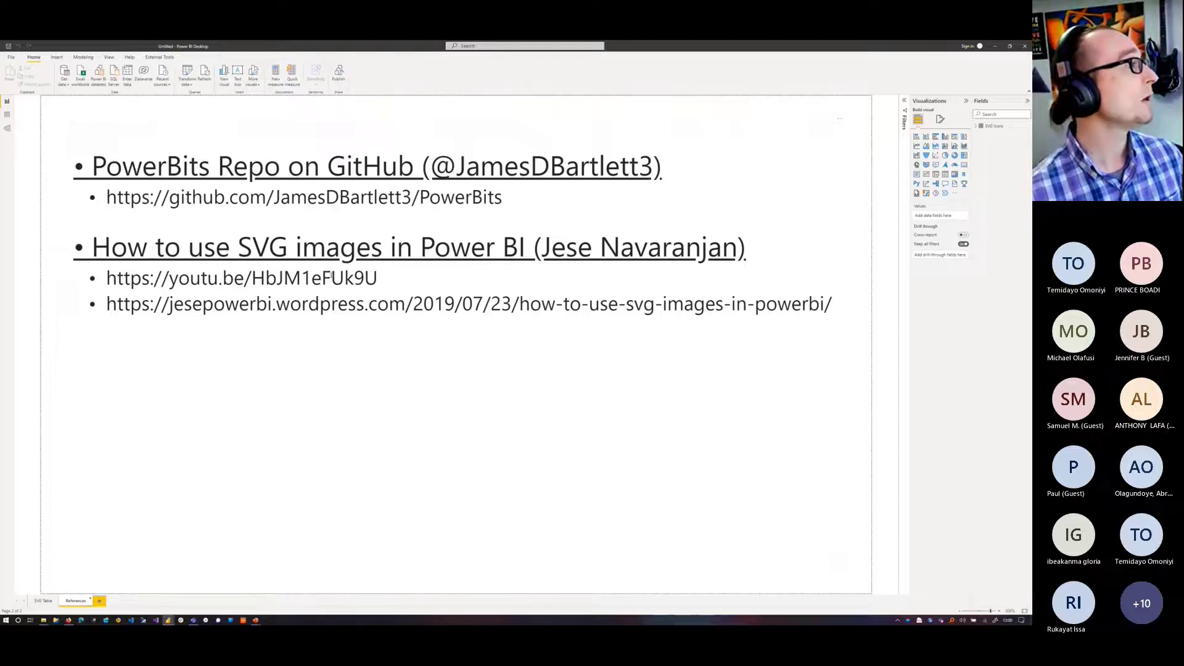
{"action": "triple_click", "coordinate": [335, 301]}
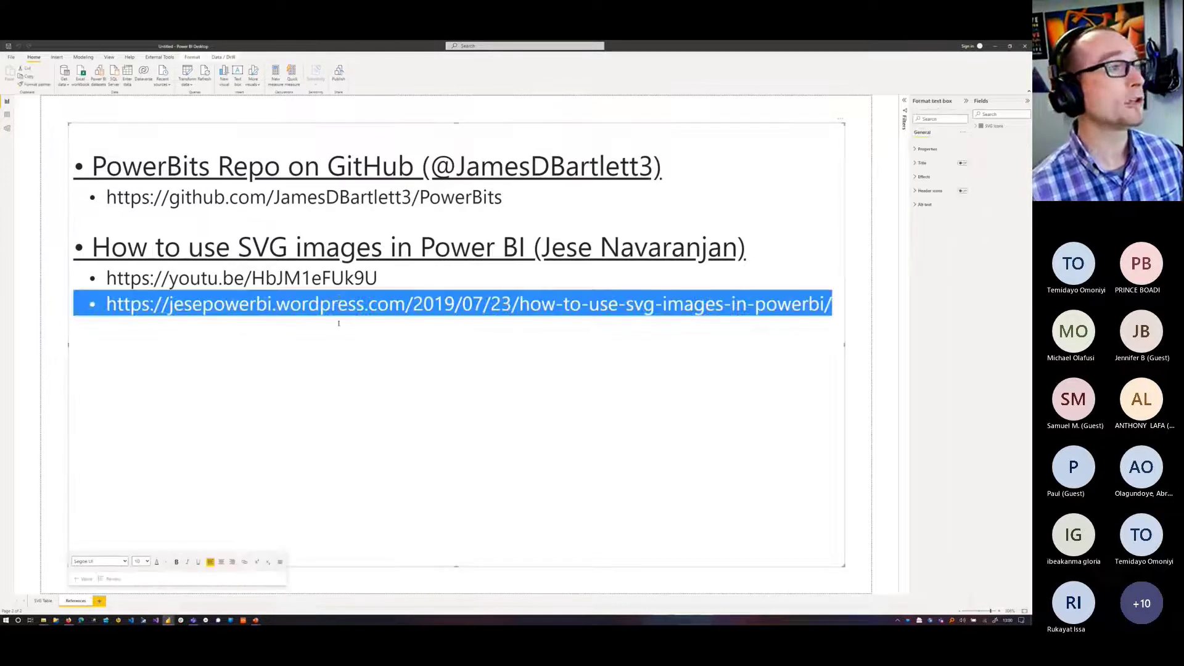
{"action": "left_click", "coordinate": [338, 323]}
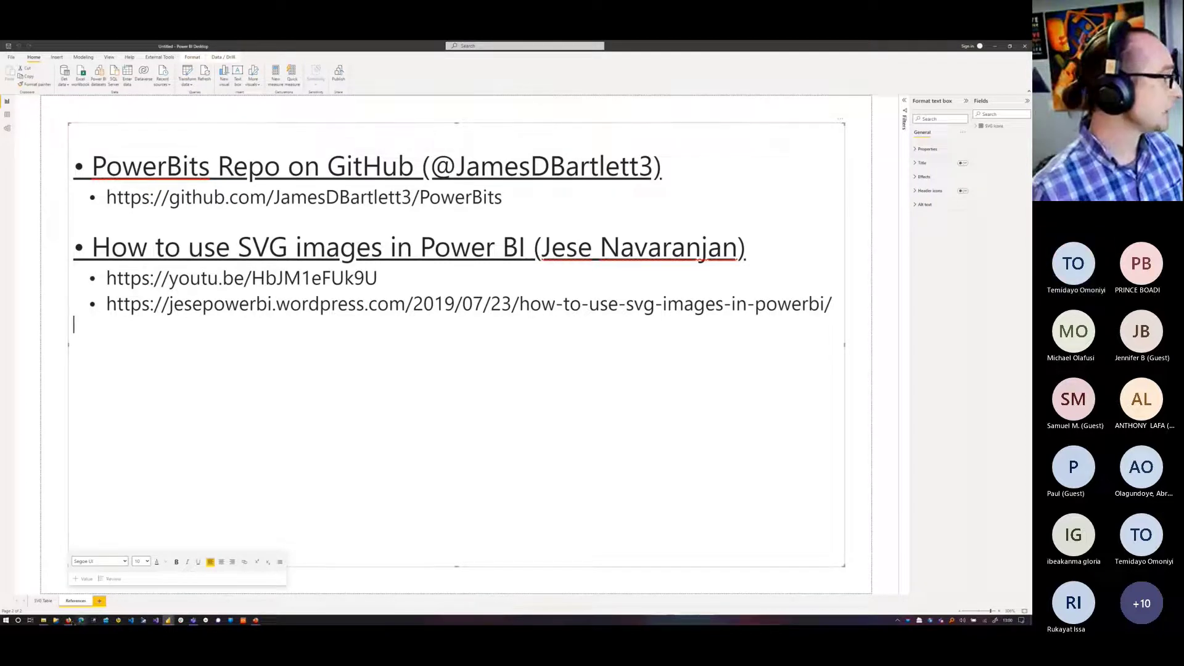
{"action": "mouse_move", "coordinate": [68, 620]}
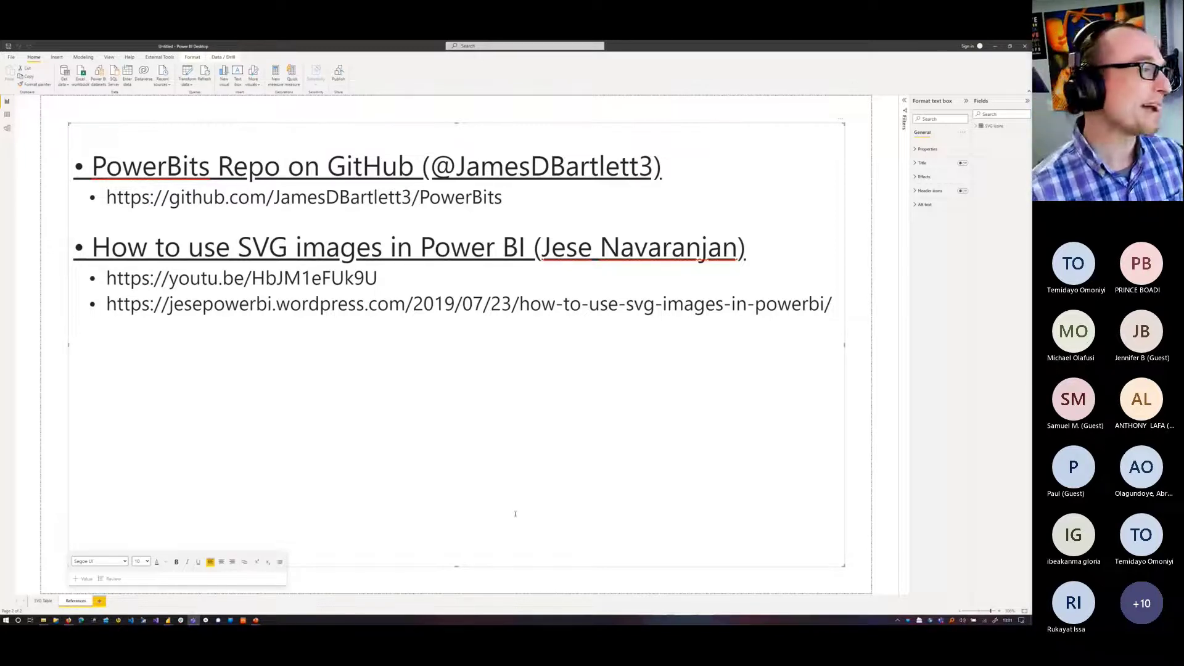
{"action": "left_click", "coordinate": [473, 578]}
{"action": "left_click", "coordinate": [44, 602]}
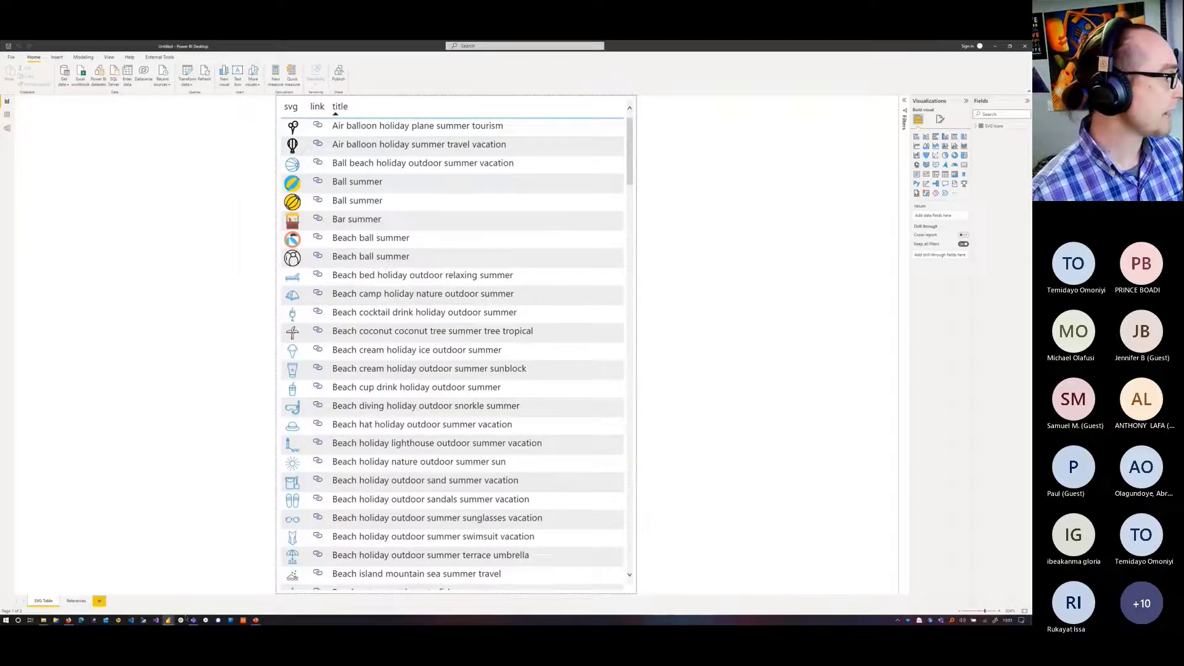
Step: Switch to the Waggle report and on to the Which are Buttons report with its Card with Sparkline page
{"action": "mouse_move", "coordinate": [169, 621]}
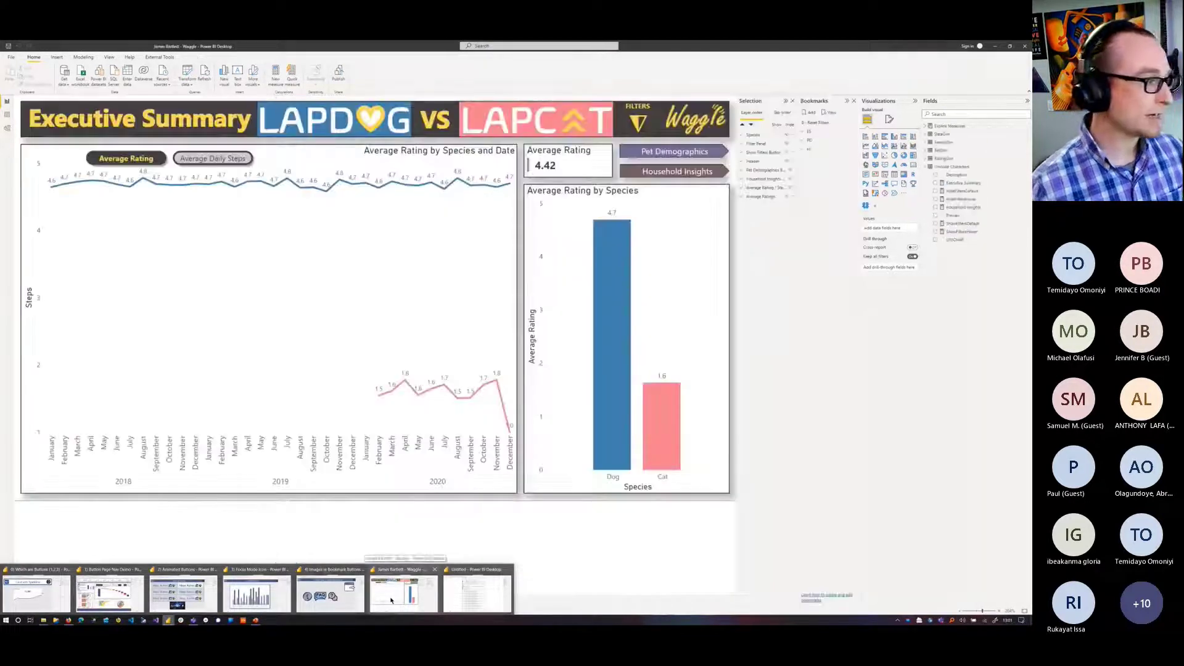
{"action": "left_click", "coordinate": [391, 600]}
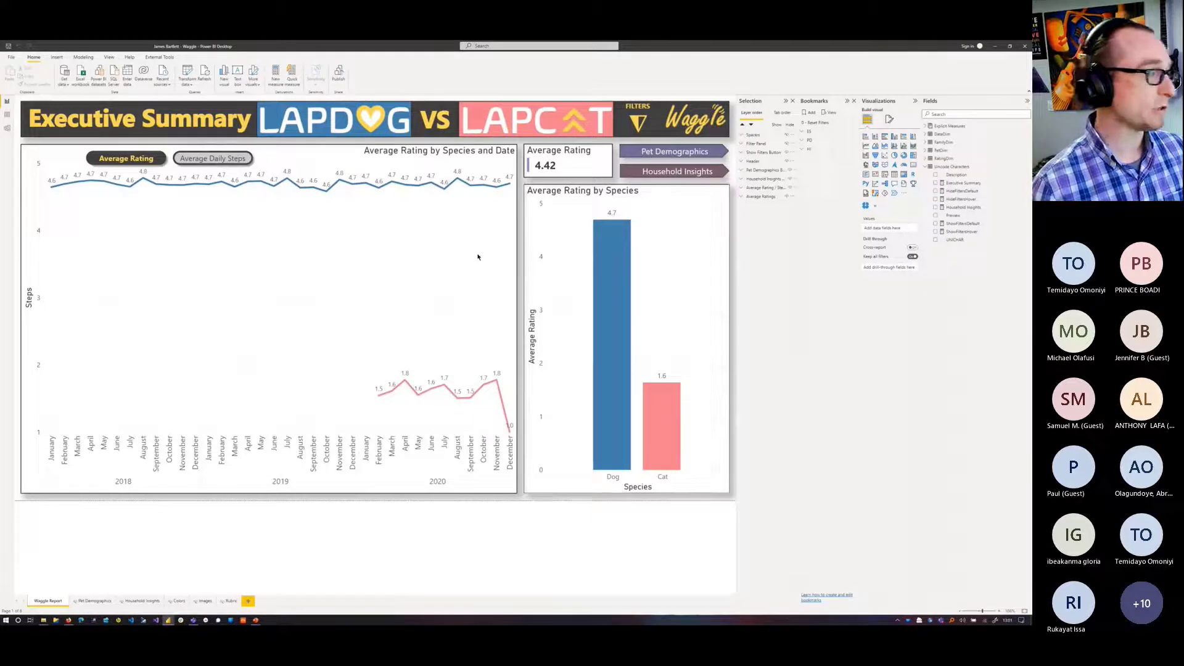
{"action": "mouse_move", "coordinate": [168, 620]}
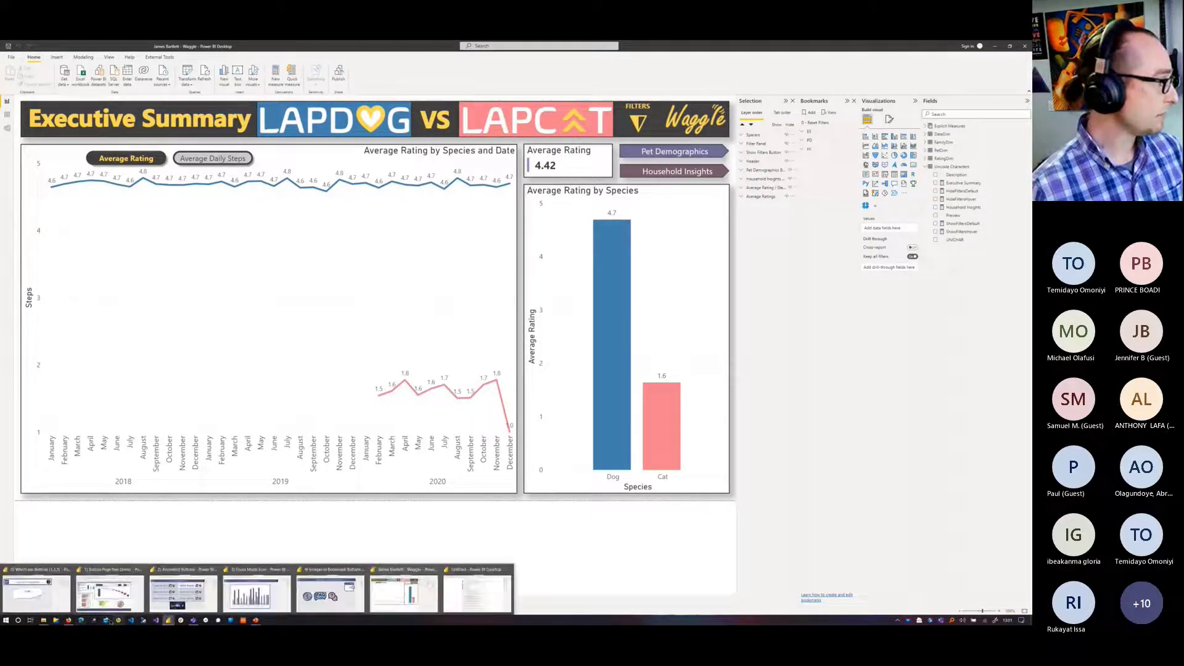
{"action": "left_click", "coordinate": [494, 602]}
{"action": "left_click", "coordinate": [631, 490]}
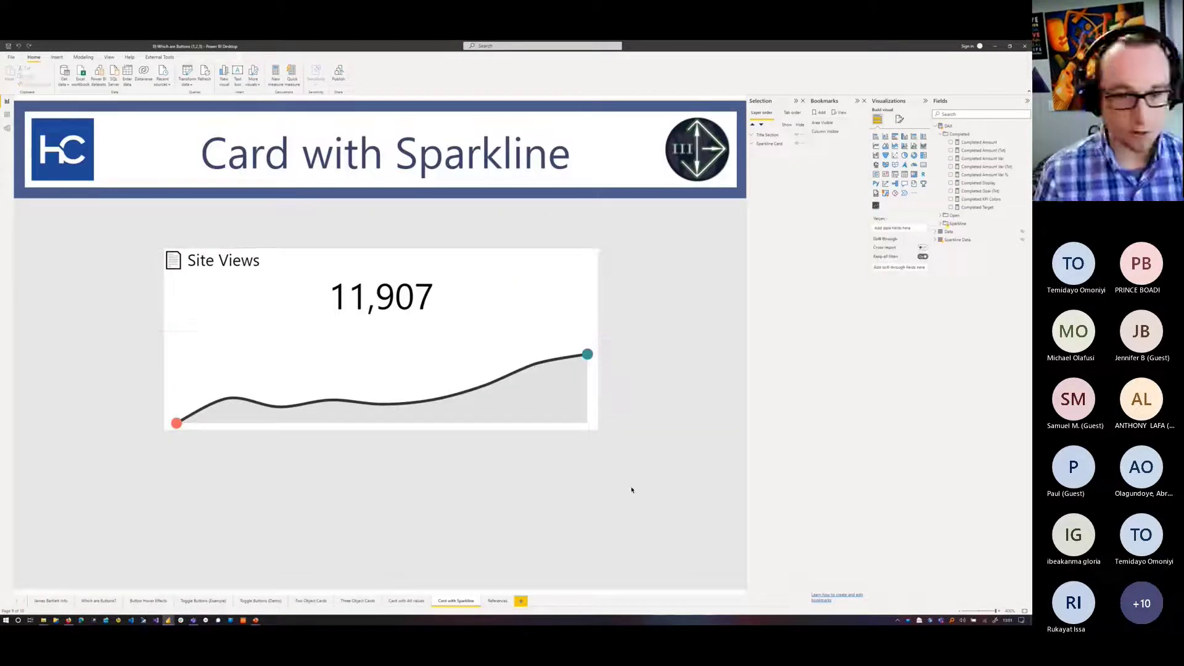